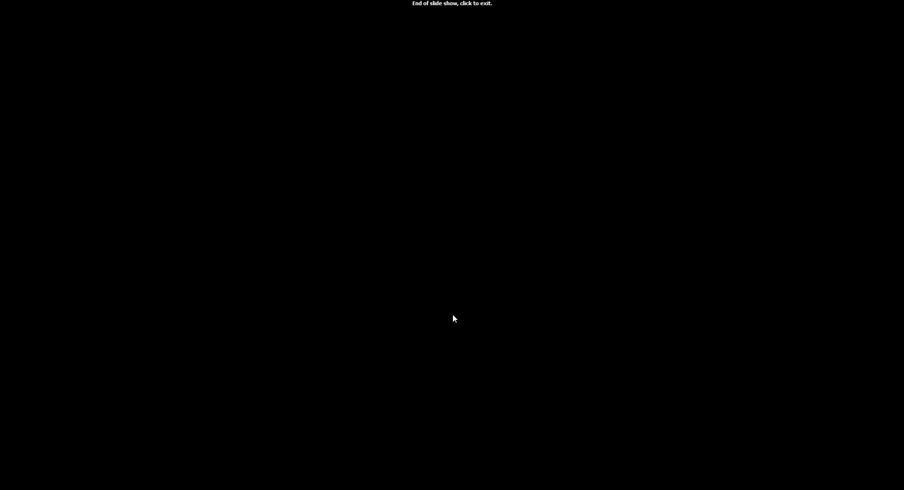
End the slide show, switch to the Miter Saw Main assembly in Alibre Design Expert, and examine the saw model from several angles
{"action": "left_click", "coordinate": [449, 314]}
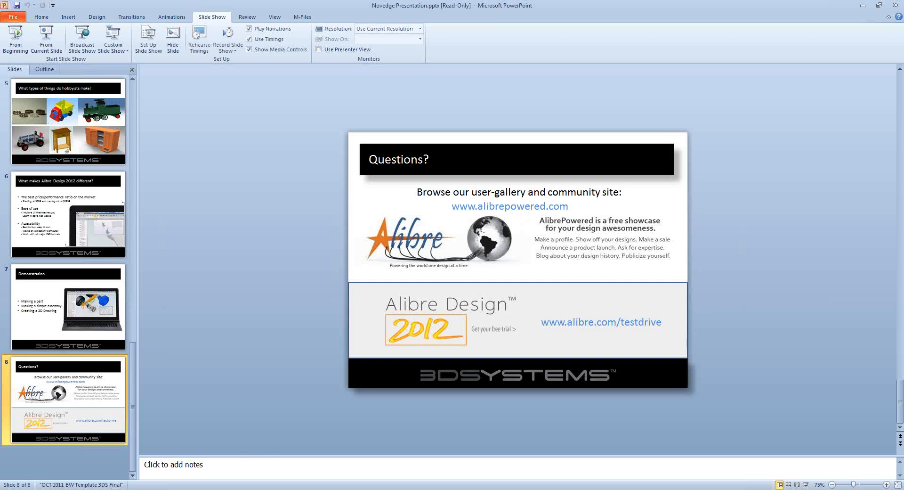
{"action": "mouse_move", "coordinate": [219, 462]}
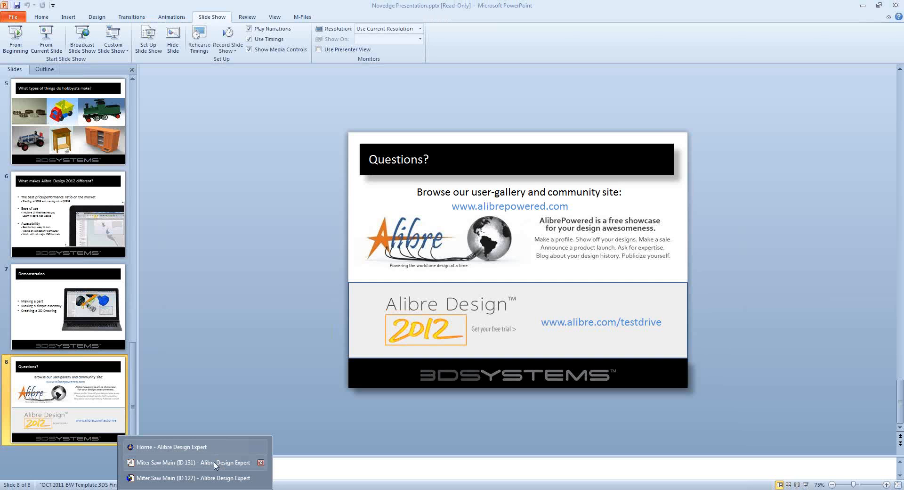
{"action": "left_click", "coordinate": [215, 478]}
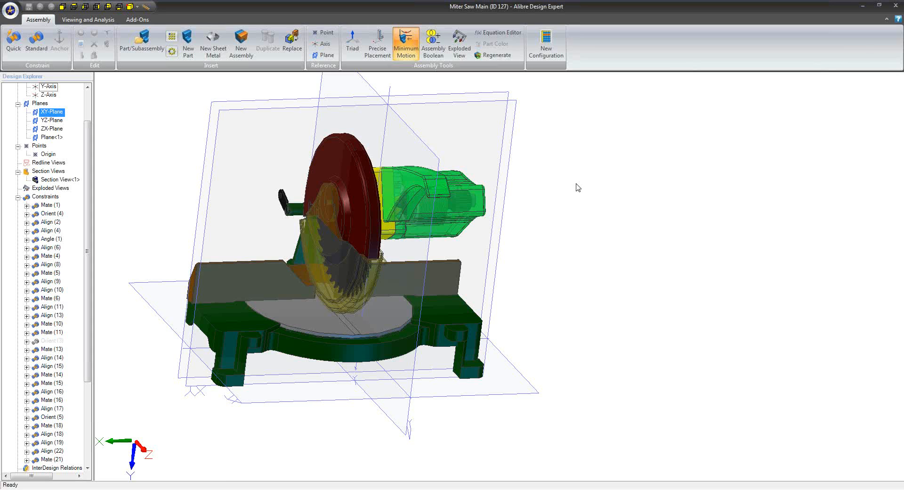
{"action": "middle_click_drag", "start_coordinate": [472, 229], "coordinate": [495, 232]}
{"action": "middle_click_drag", "start_coordinate": [479, 277], "coordinate": [588, 252]}
{"action": "middle_click_drag", "start_coordinate": [661, 255], "coordinate": [451, 292]}
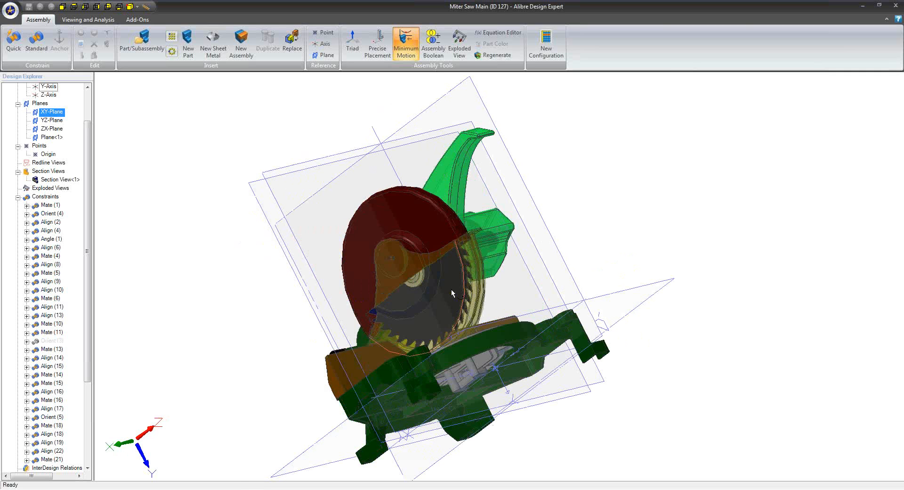
{"action": "middle_click_drag", "start_coordinate": [452, 289], "coordinate": [466, 305]}
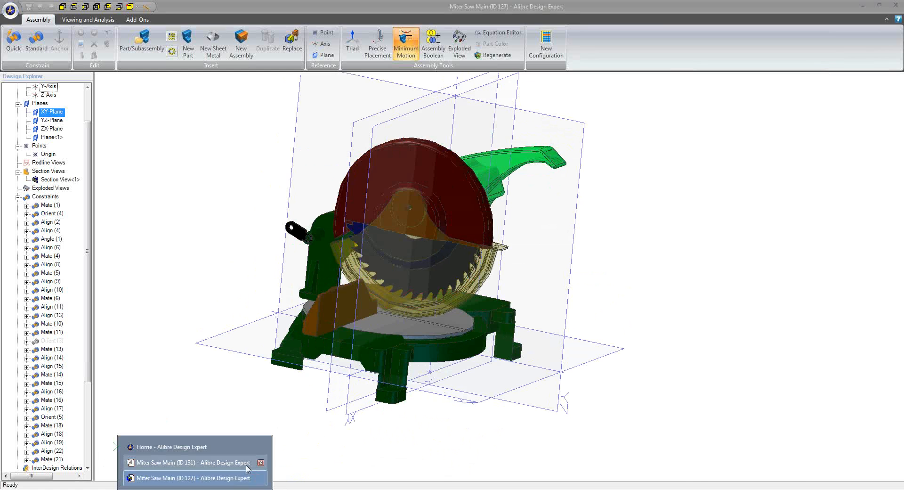
Switch to the Miter Saw Main drawing and examine its views, callouts and bill of materials
{"action": "left_click", "coordinate": [247, 466]}
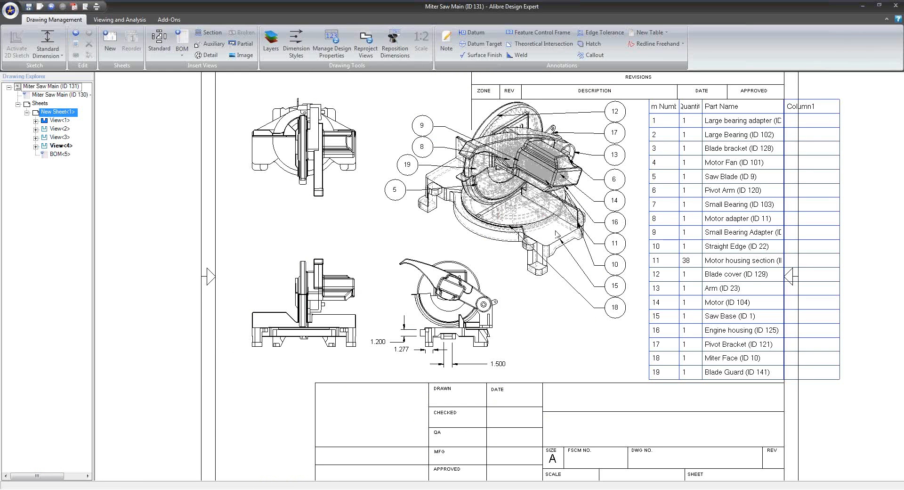
{"action": "scroll", "coordinate": [555, 233], "scroll_direction": "up", "scroll_amount": 2}
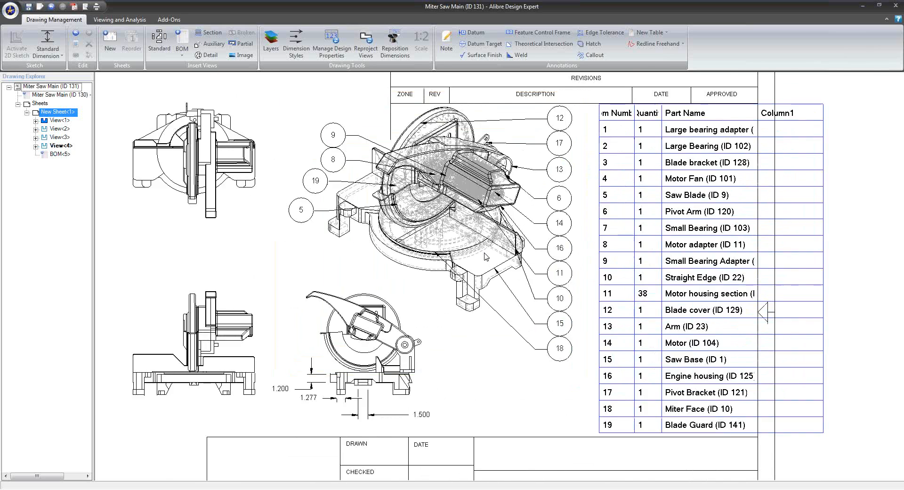
{"action": "scroll", "coordinate": [487, 257], "scroll_direction": "up", "scroll_amount": 2}
{"action": "scroll", "coordinate": [490, 249], "scroll_direction": "down", "scroll_amount": 2}
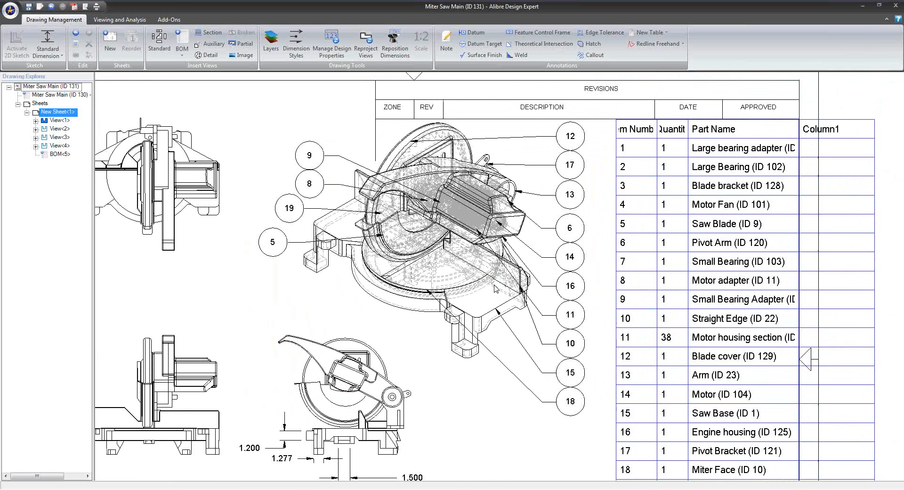
{"action": "scroll", "coordinate": [495, 285], "scroll_direction": "down", "scroll_amount": 1}
Return to the Miter Saw Main assembly and open the green saw base for editing in a separate window
{"action": "left_click", "coordinate": [195, 489]}
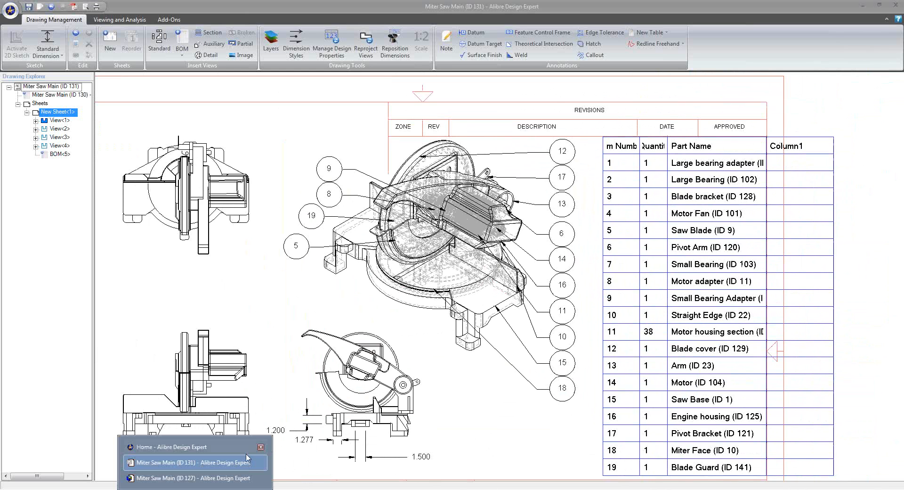
{"action": "left_click", "coordinate": [231, 477]}
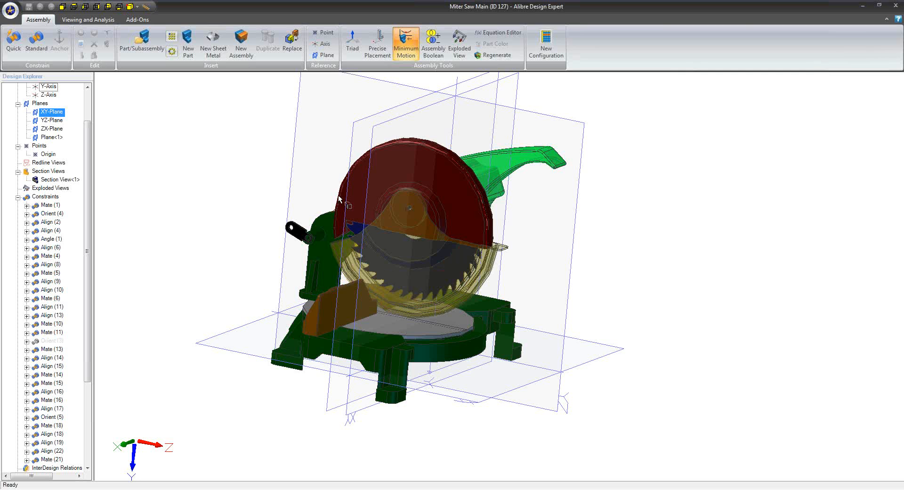
{"action": "middle_click_drag", "start_coordinate": [310, 219], "coordinate": [314, 307]}
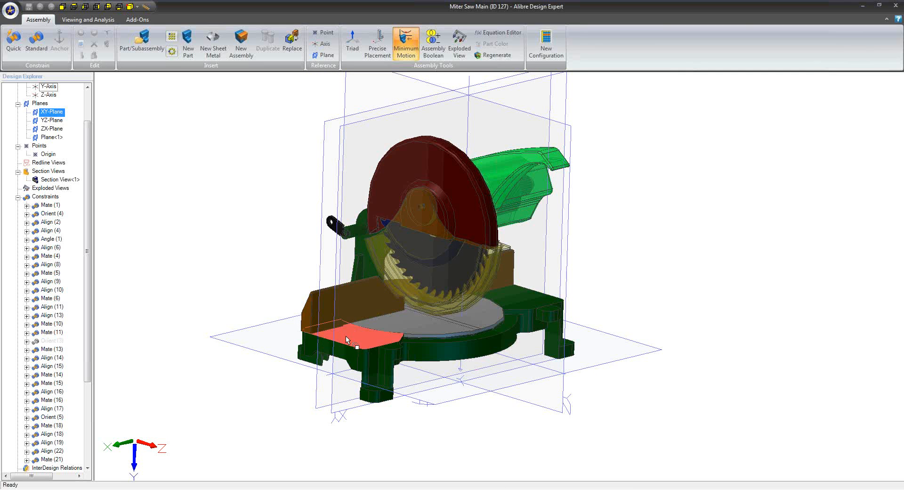
{"action": "right_click", "coordinate": [364, 359]}
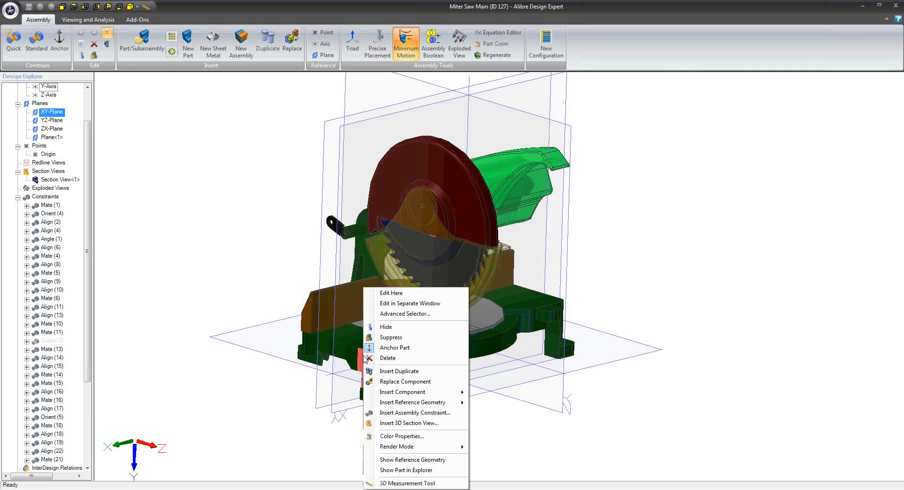
{"action": "left_click", "coordinate": [408, 303]}
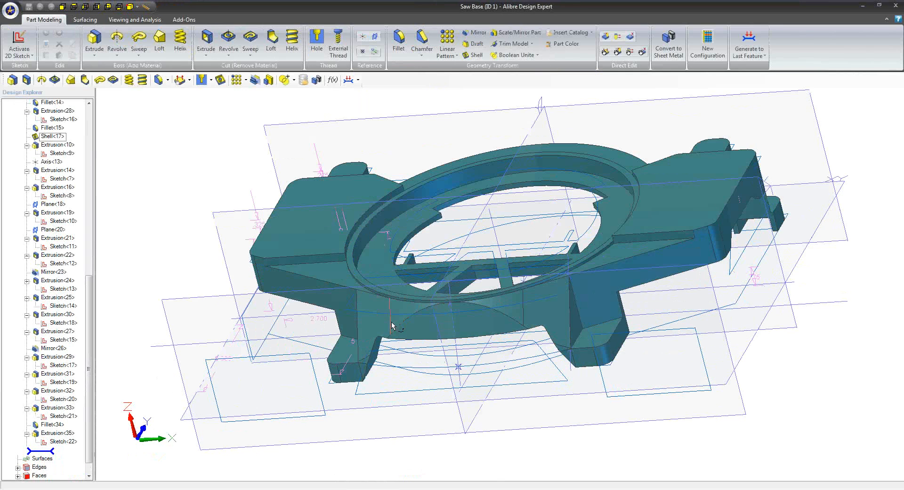
{"action": "middle_click_drag", "start_coordinate": [392, 322], "coordinate": [403, 323]}
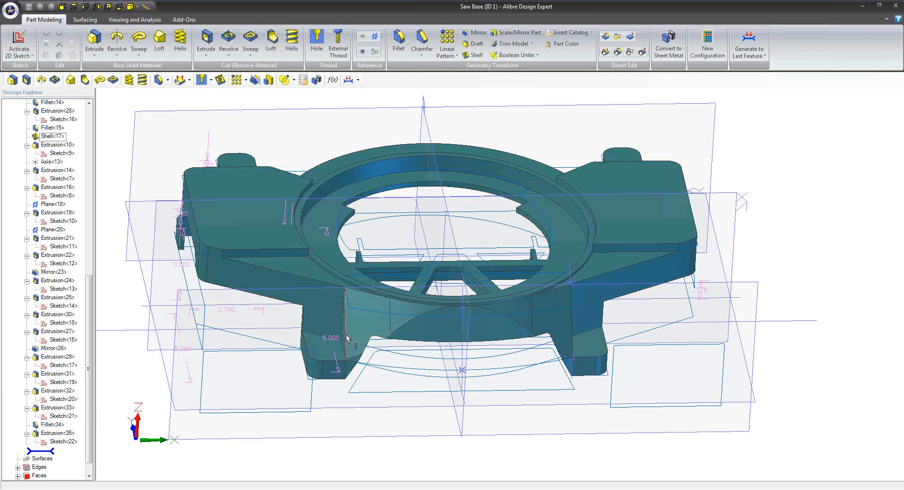
Start a sketch on the front foot's face of the saw base and draw a small circle on each front foot
{"action": "right_click", "coordinate": [337, 347]}
{"action": "left_click", "coordinate": [372, 279]}
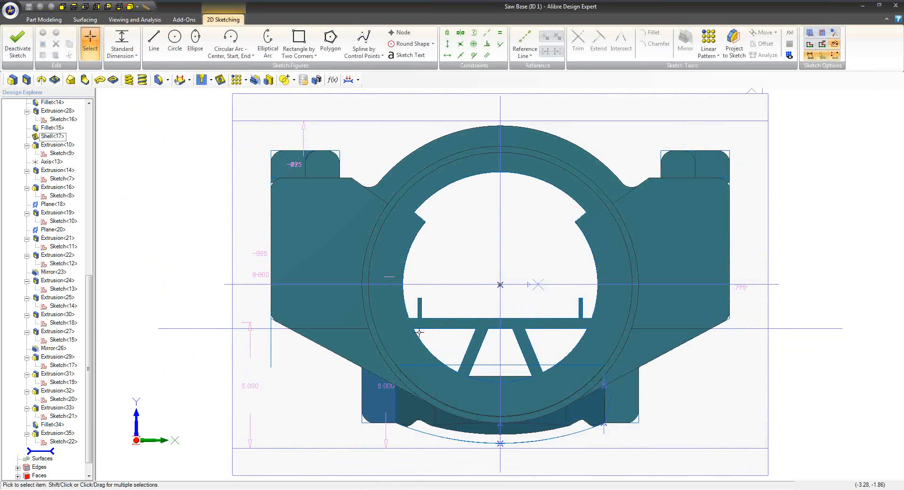
{"action": "mouse_move", "coordinate": [424, 335]}
{"action": "middle_mouse_down"}
{"action": "mouse_move", "coordinate": [407, 297]}
{"action": "mouse_move", "coordinate": [381, 273]}
{"action": "middle_mouse_up"}
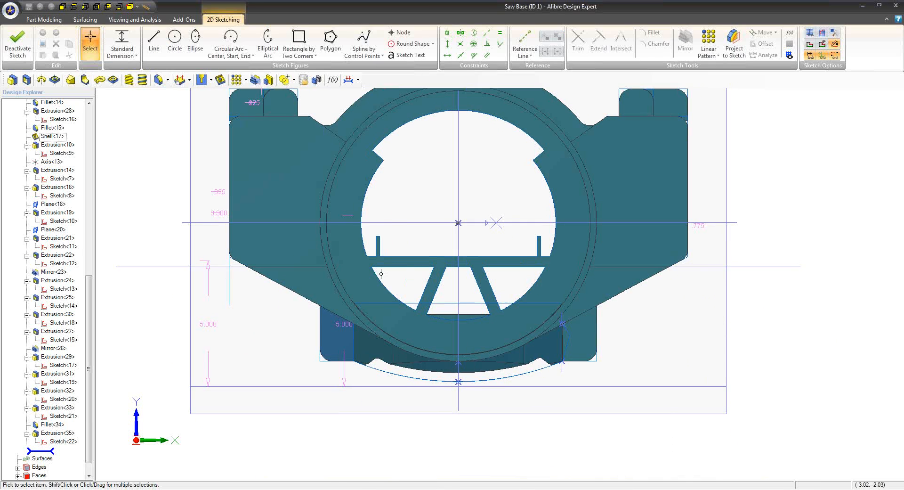
{"action": "left_click", "coordinate": [175, 40]}
{"action": "left_click", "coordinate": [338, 354]}
{"action": "left_click", "coordinate": [584, 347]}
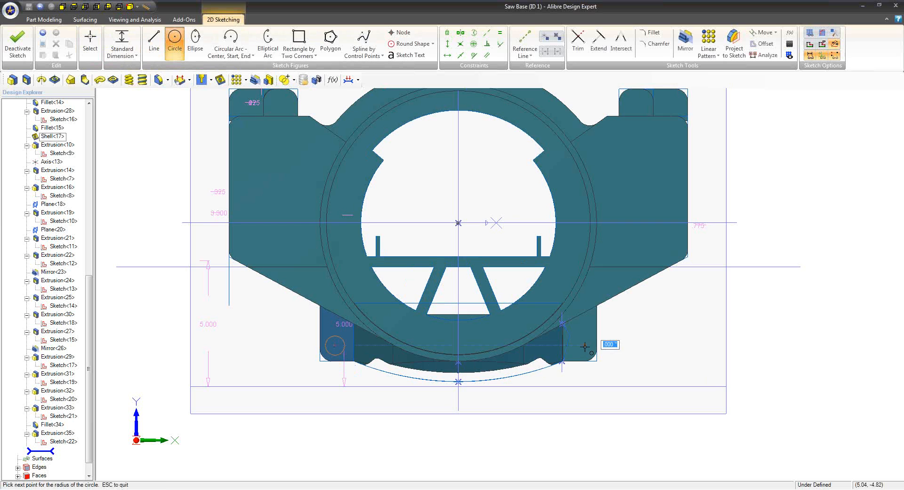
{"action": "left_click", "coordinate": [586, 354]}
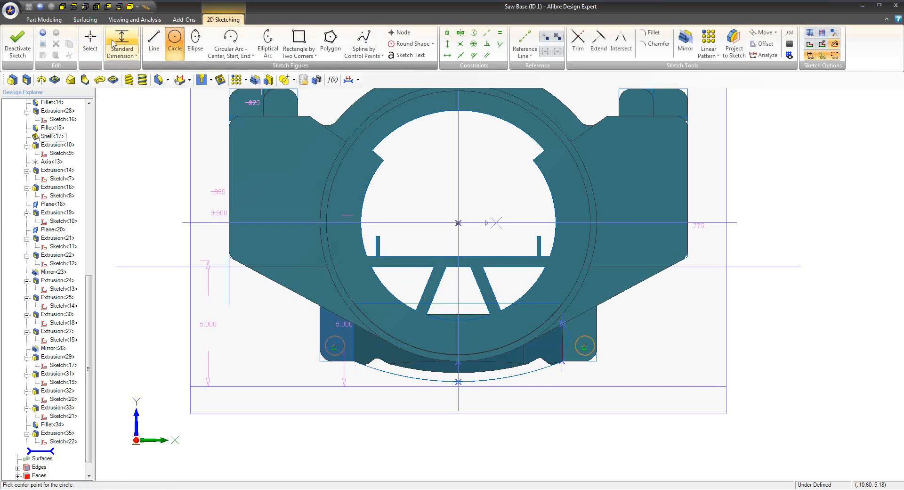
{"action": "key", "text": "Escape"}
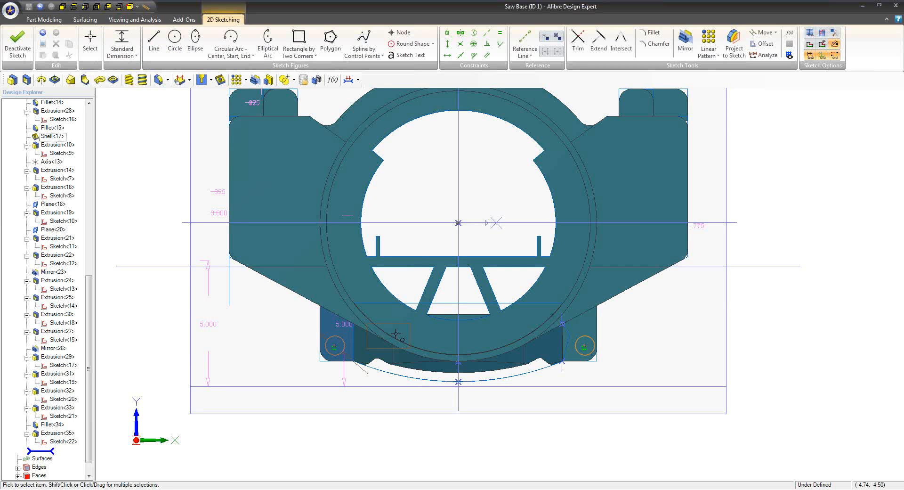
Dimension the left front foot's circle with a diameter of 0.5 inch
{"action": "double_click", "coordinate": [417, 286]}
{"action": "type", "text": ".5"}
{"action": "key", "text": "Return"}
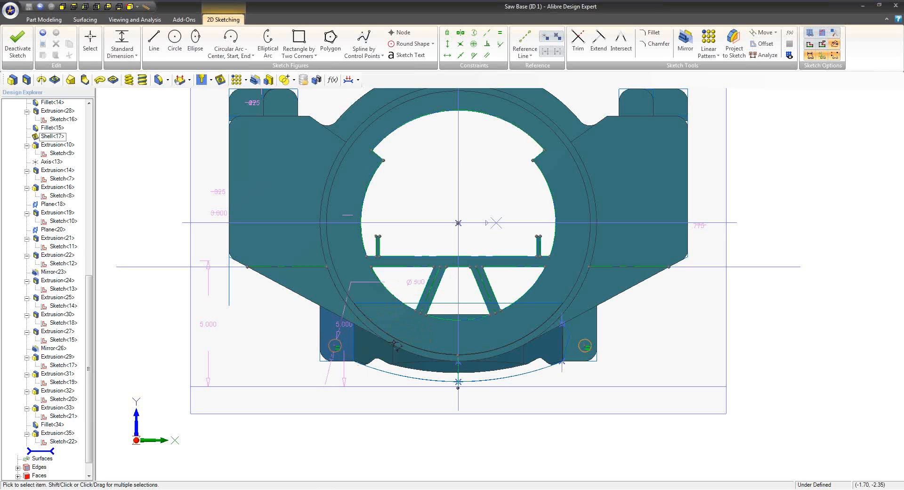
Make each front foot circle concentric with the rounded outer corner of its foot
{"action": "left_click", "coordinate": [473, 43]}
{"action": "left_click", "coordinate": [324, 357]}
{"action": "left_click", "coordinate": [329, 349]}
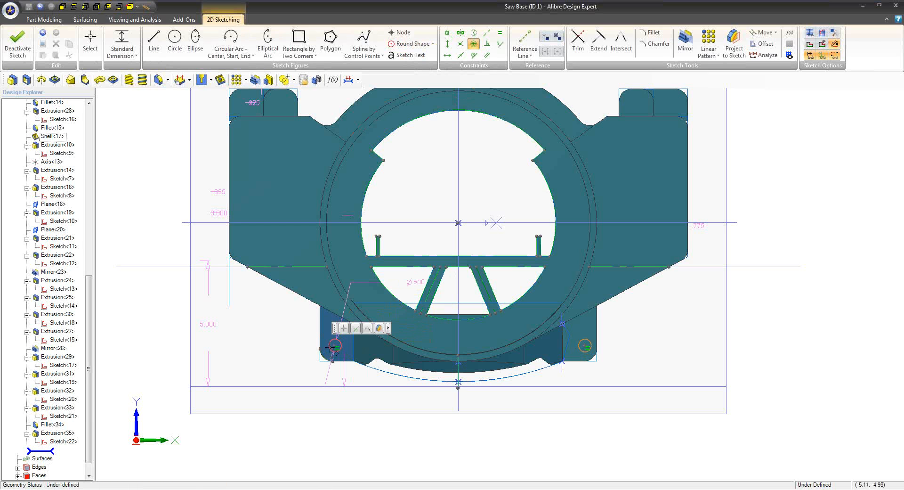
{"action": "right_click", "coordinate": [594, 360]}
{"action": "left_click", "coordinate": [593, 360]}
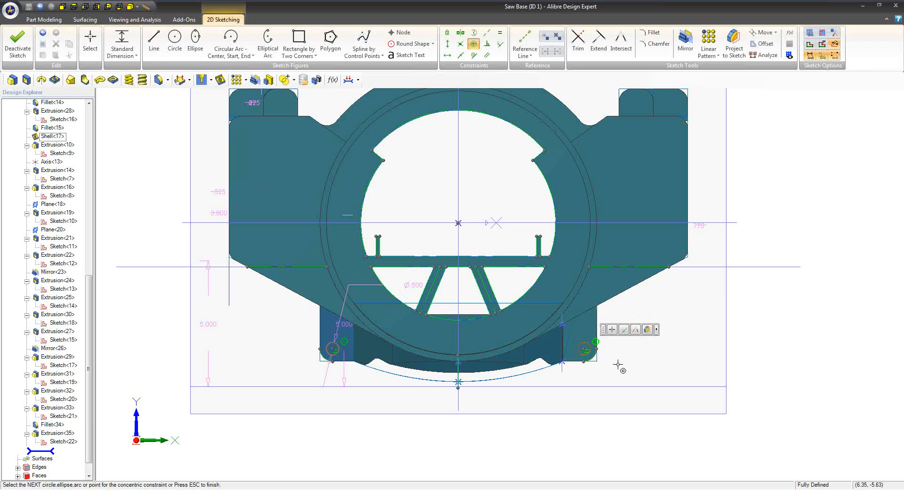
Finish the sketch and cut both circles through all of the saw base with Extrude Cut
{"action": "middle_click_drag", "start_coordinate": [612, 369], "coordinate": [612, 360]}
{"action": "scroll", "coordinate": [430, 355], "scroll_direction": "up", "scroll_amount": 2}
{"action": "middle_click_drag", "start_coordinate": [431, 354], "coordinate": [431, 393]}
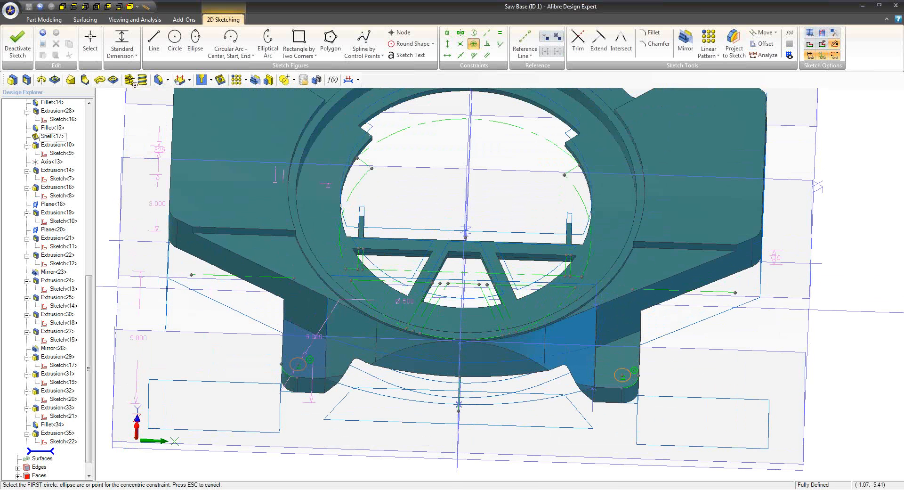
{"action": "left_click", "coordinate": [20, 44]}
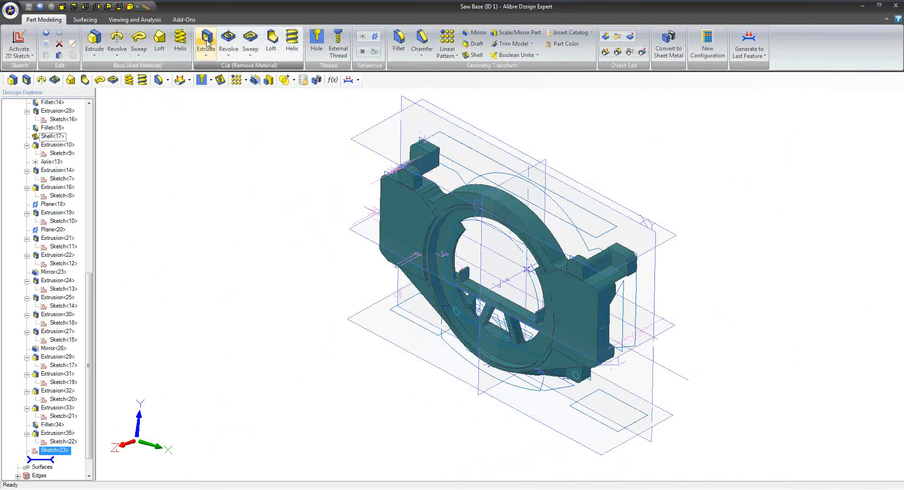
{"action": "left_click", "coordinate": [207, 41]}
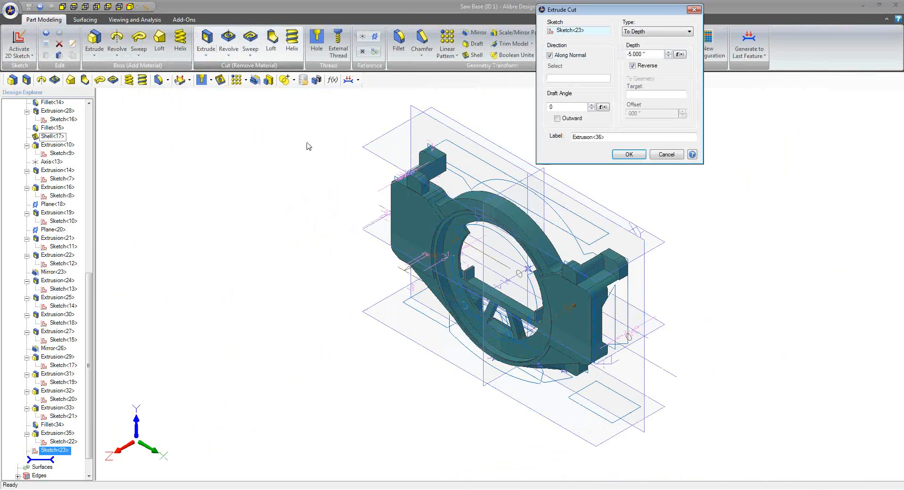
{"action": "left_click", "coordinate": [639, 32]}
{"action": "left_click", "coordinate": [639, 46]}
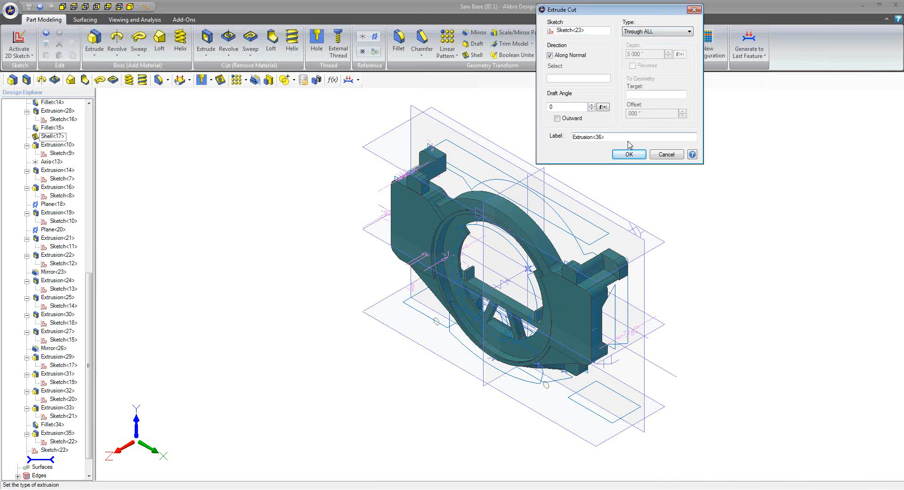
{"action": "left_click", "coordinate": [628, 156]}
Inspect the front foot holes in the part, return to the Miter Saw Main assembly, and examine the updated base there
{"action": "middle_click_drag", "start_coordinate": [582, 344], "coordinate": [621, 304]}
{"action": "middle_click_drag", "start_coordinate": [447, 459], "coordinate": [446, 396]}
{"action": "scroll", "coordinate": [447, 388], "scroll_direction": "up", "scroll_amount": 3}
{"action": "mouse_move", "coordinate": [351, 380]}
{"action": "middle_mouse_down"}
{"action": "mouse_move", "coordinate": [370, 371]}
{"action": "mouse_move", "coordinate": [342, 377]}
{"action": "mouse_move", "coordinate": [363, 373]}
{"action": "middle_mouse_up"}
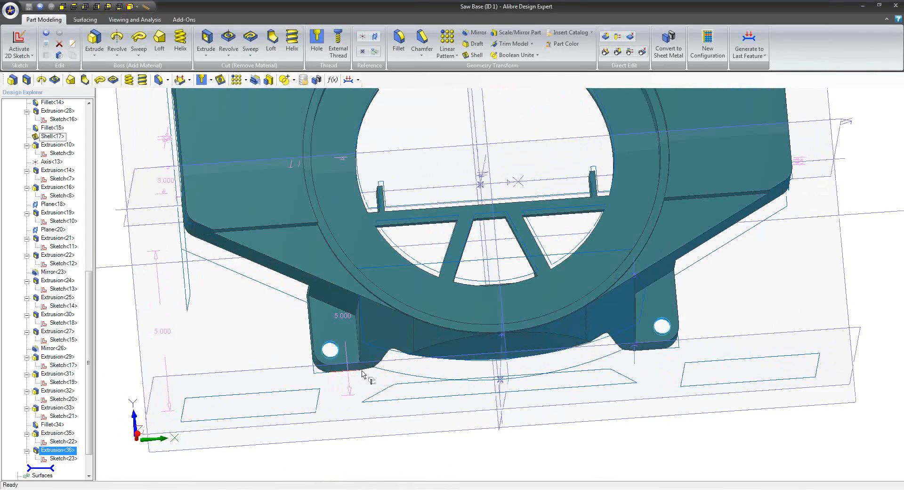
{"action": "double_click", "coordinate": [605, 6]}
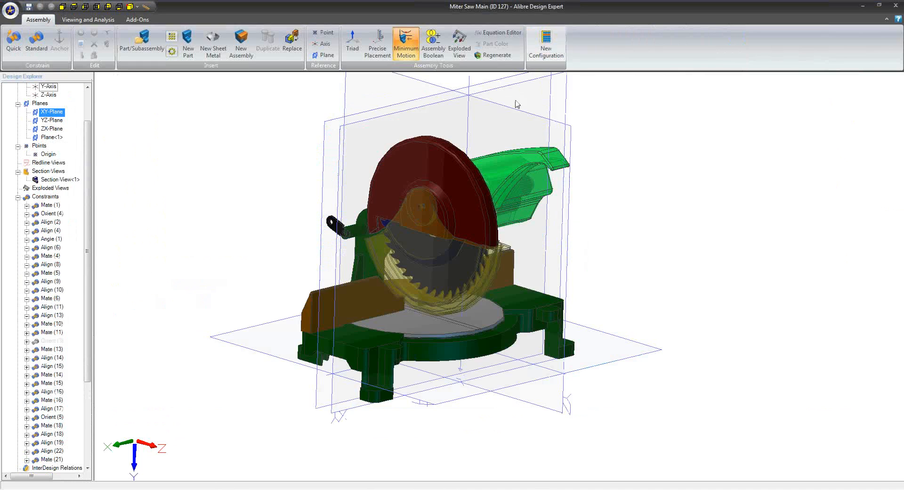
{"action": "middle_click_drag", "start_coordinate": [345, 265], "coordinate": [431, 324]}
{"action": "scroll", "coordinate": [401, 324], "scroll_direction": "up", "scroll_amount": 5}
{"action": "mouse_move", "coordinate": [431, 324]}
{"action": "middle_mouse_down"}
{"action": "mouse_move", "coordinate": [439, 325]}
{"action": "mouse_move", "coordinate": [410, 324]}
{"action": "mouse_move", "coordinate": [427, 321]}
{"action": "middle_mouse_up"}
Reopen the saw base from the assembly for editing in a separate window
{"action": "right_click", "coordinate": [686, 287]}
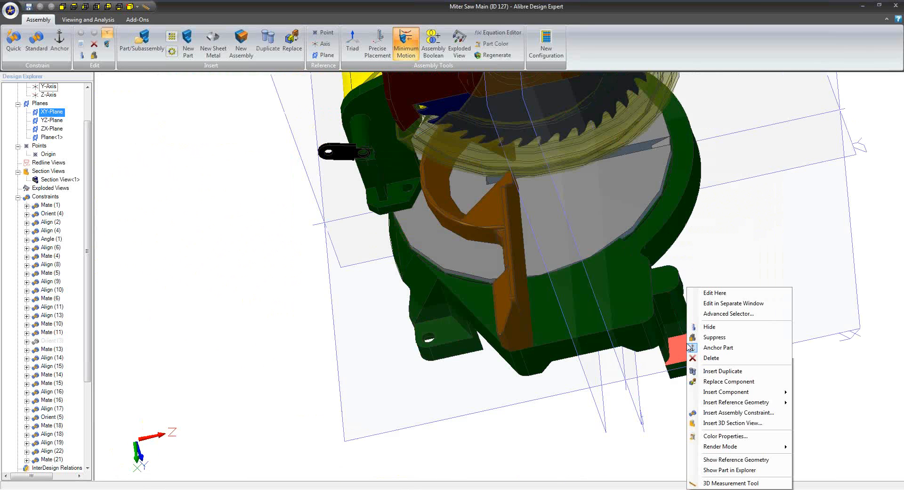
{"action": "left_click", "coordinate": [719, 303]}
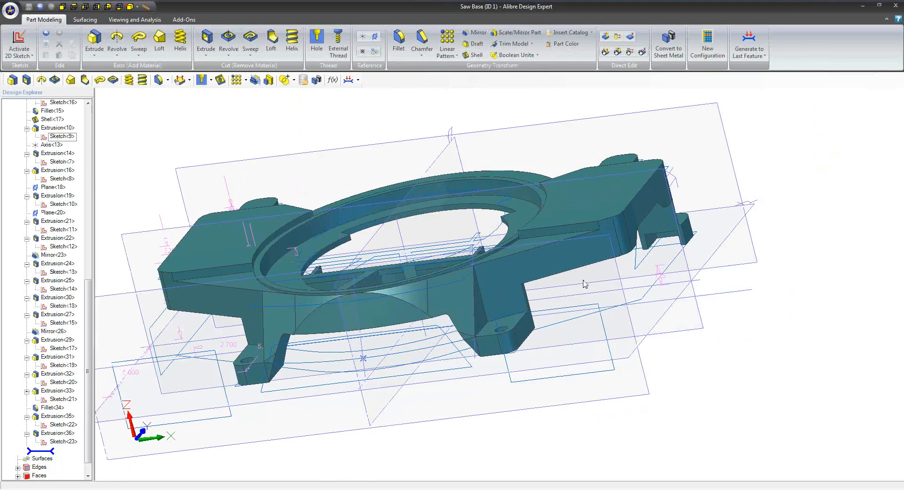
{"action": "mouse_move", "coordinate": [584, 283]}
{"action": "middle_mouse_down"}
{"action": "mouse_move", "coordinate": [566, 320]}
{"action": "mouse_move", "coordinate": [591, 325]}
{"action": "middle_mouse_up"}
Start a sketch on the saw base's rear foot face and draw a small circle on each of the two rear feet
{"action": "right_click", "coordinate": [641, 371]}
{"action": "left_click", "coordinate": [684, 286]}
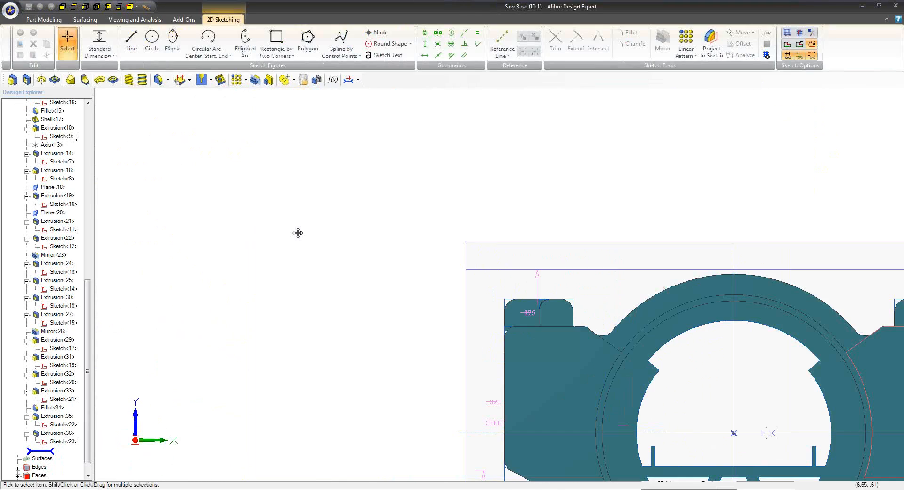
{"action": "left_click", "coordinate": [175, 40]}
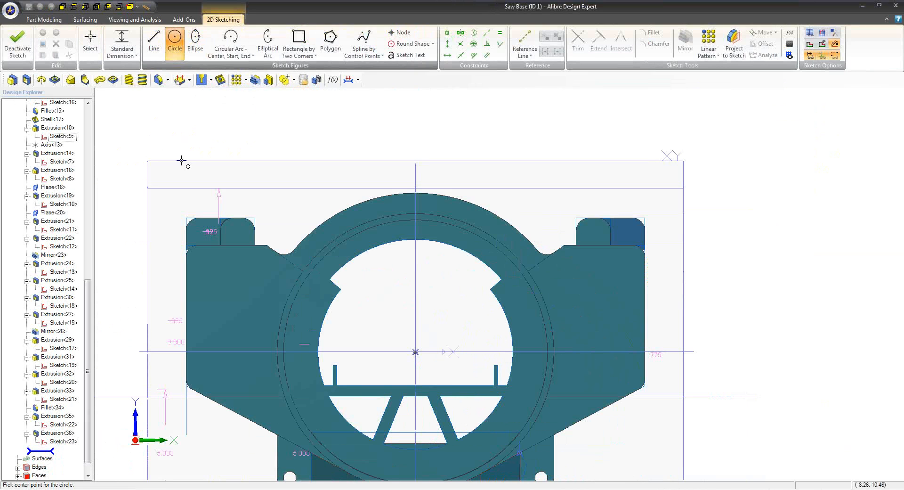
{"action": "left_click", "coordinate": [199, 229]}
{"action": "left_click", "coordinate": [206, 229]}
{"action": "left_click", "coordinate": [630, 230]}
{"action": "left_click", "coordinate": [632, 234]}
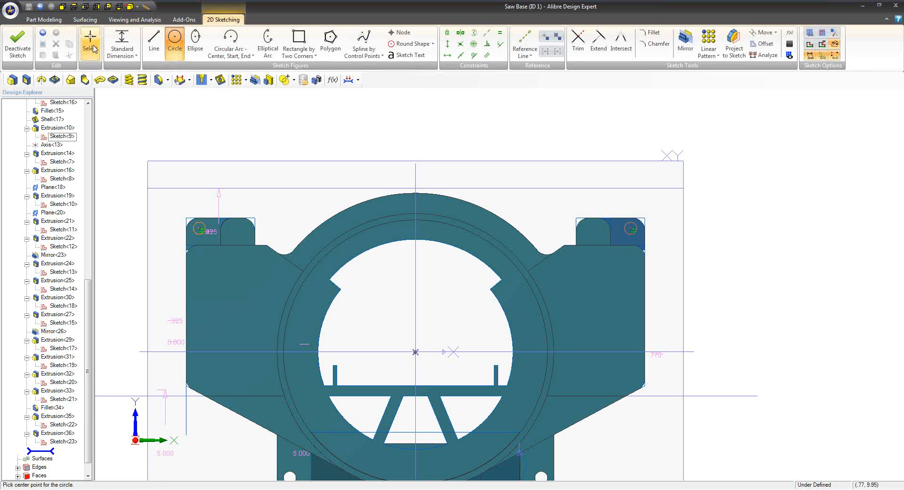
{"action": "key", "text": "Escape"}
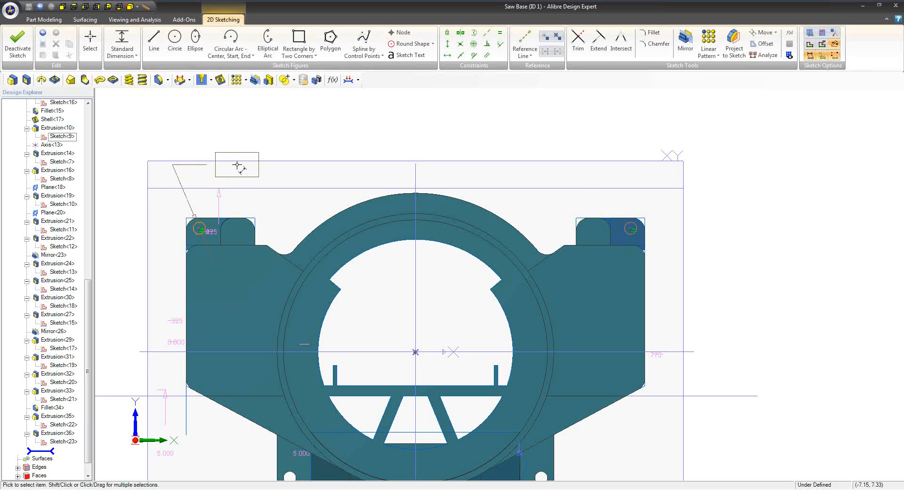
Dimension the left rear foot's circle with a diameter of 0.5 inch
{"action": "left_click", "coordinate": [238, 168]}
{"action": "type", "text": ".5"}
{"action": "key", "text": "Return"}
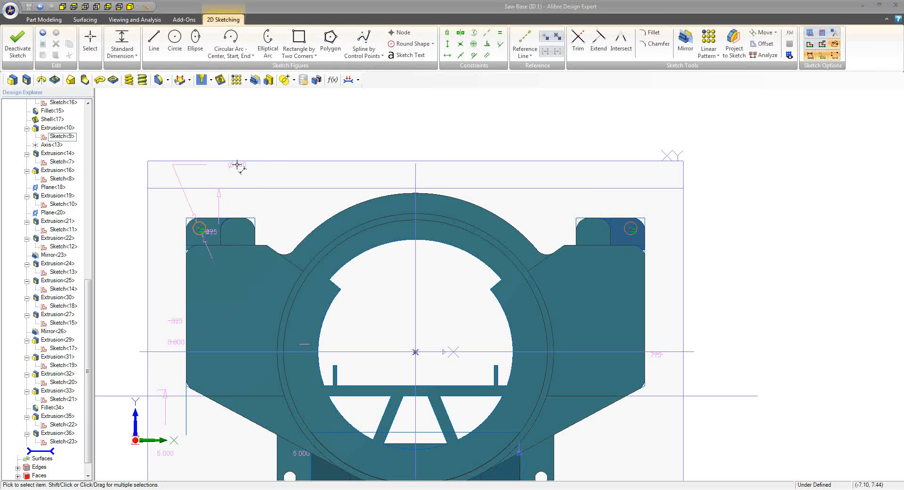
Make the two rear foot circles concentric with the rounded corners of their feet
{"action": "left_click", "coordinate": [473, 43]}
{"action": "left_click", "coordinate": [194, 224]}
{"action": "key", "text": "Escape"}
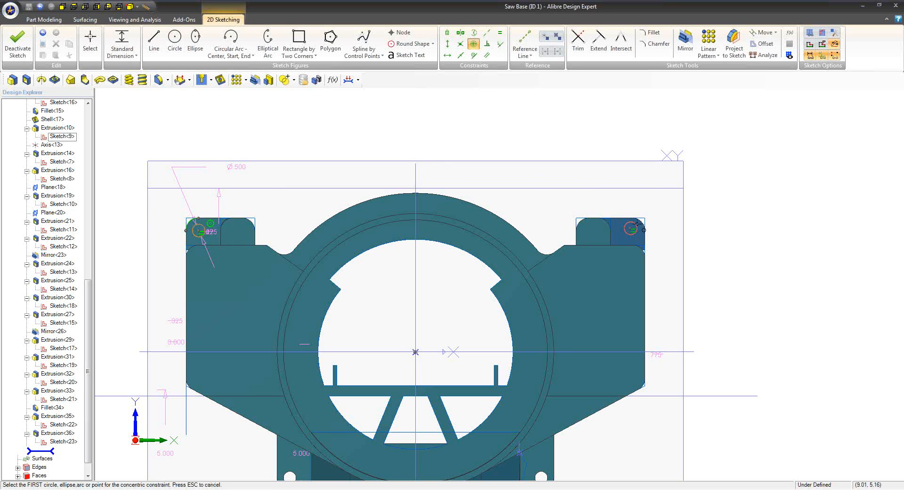
{"action": "left_click", "coordinate": [644, 223]}
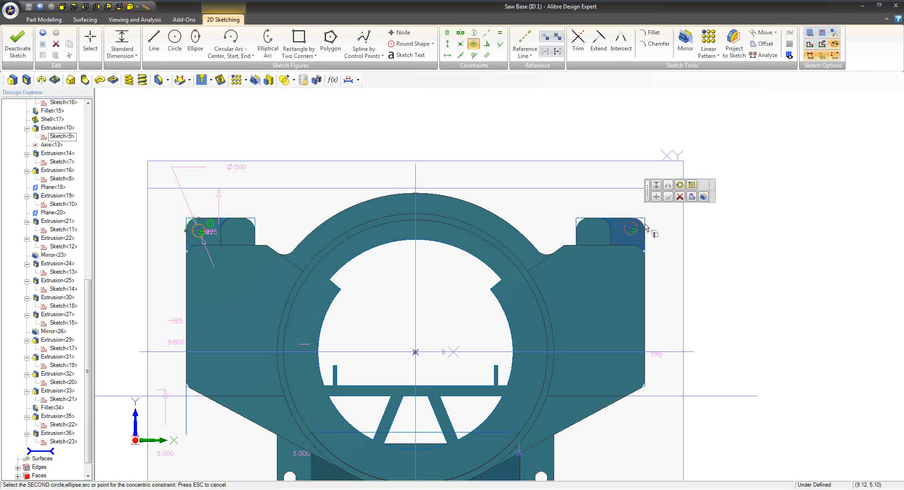
{"action": "left_click", "coordinate": [645, 225]}
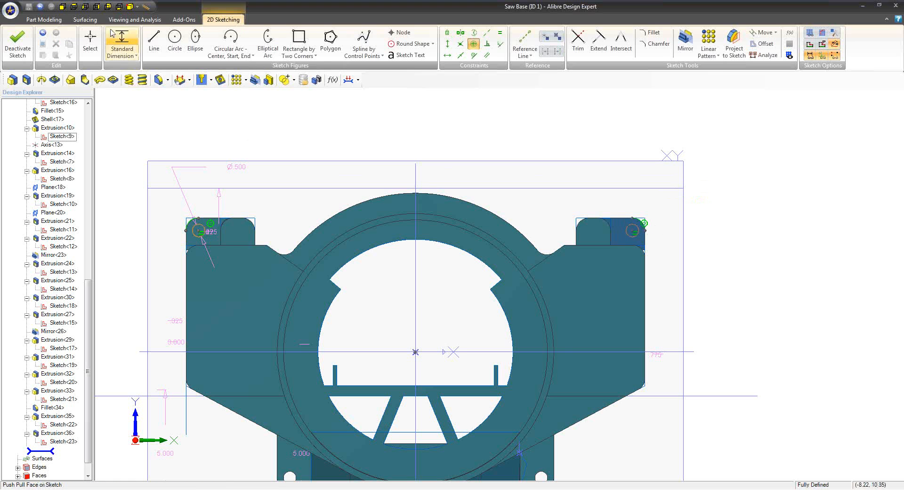
Finish the sketch and extrude-cut both circles through the rear feet of the saw base
{"action": "left_click", "coordinate": [17, 42]}
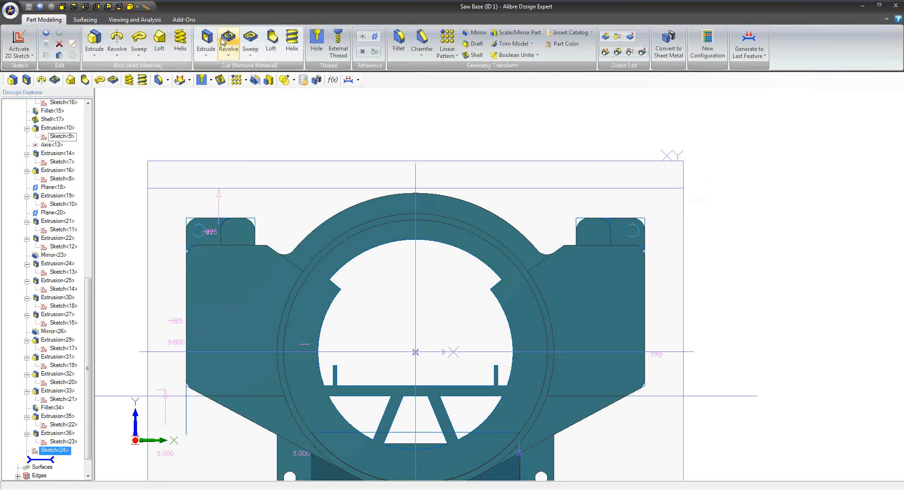
{"action": "left_click", "coordinate": [206, 38]}
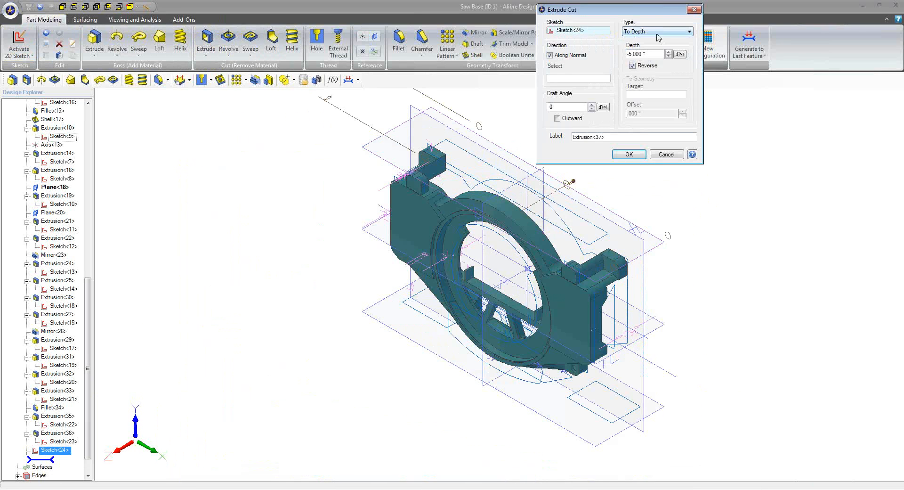
{"action": "left_click", "coordinate": [657, 33]}
{"action": "left_click", "coordinate": [650, 45]}
{"action": "left_click", "coordinate": [630, 155]}
Inspect the rear foot holes, close the part and view the updated base in the Miter Saw Main assembly
{"action": "middle_click_drag", "start_coordinate": [349, 282], "coordinate": [367, 255]}
{"action": "double_click", "coordinate": [436, 5]}
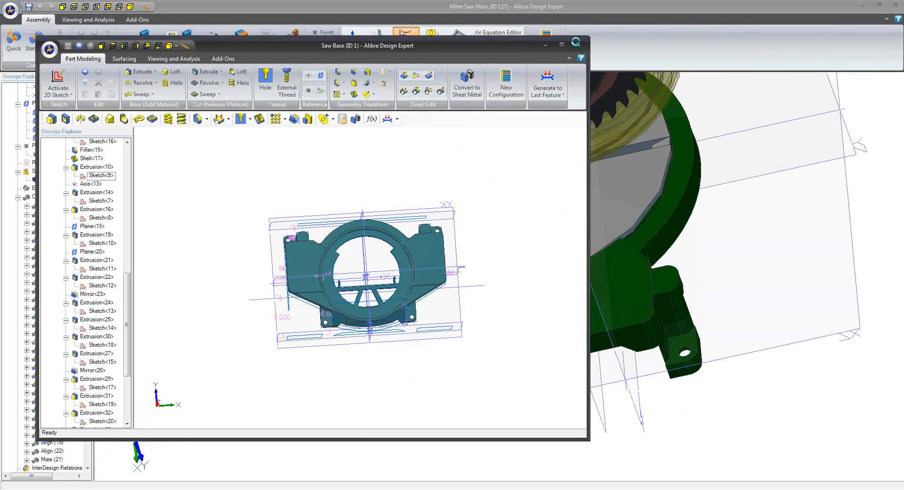
{"action": "left_click", "coordinate": [578, 44]}
{"action": "middle_click_drag", "start_coordinate": [329, 274], "coordinate": [473, 289]}
{"action": "scroll", "coordinate": [292, 304], "scroll_direction": "down", "scroll_amount": 5}
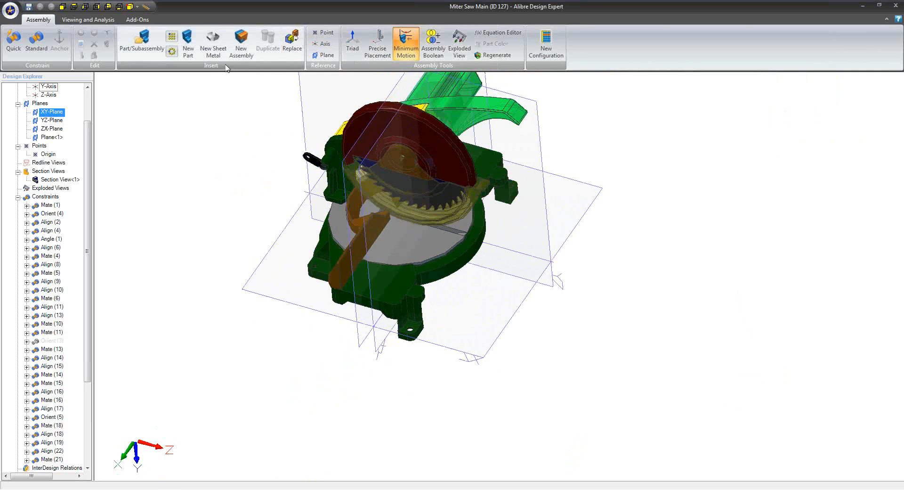
Insert a new part into the assembly and open it for editing in a separate window
{"action": "left_click", "coordinate": [195, 53]}
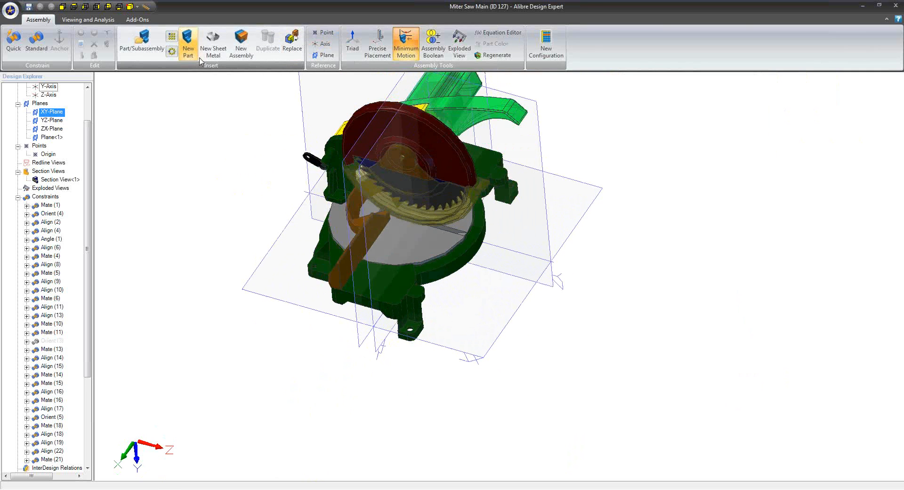
{"action": "middle_click_drag", "start_coordinate": [541, 267], "coordinate": [489, 261]}
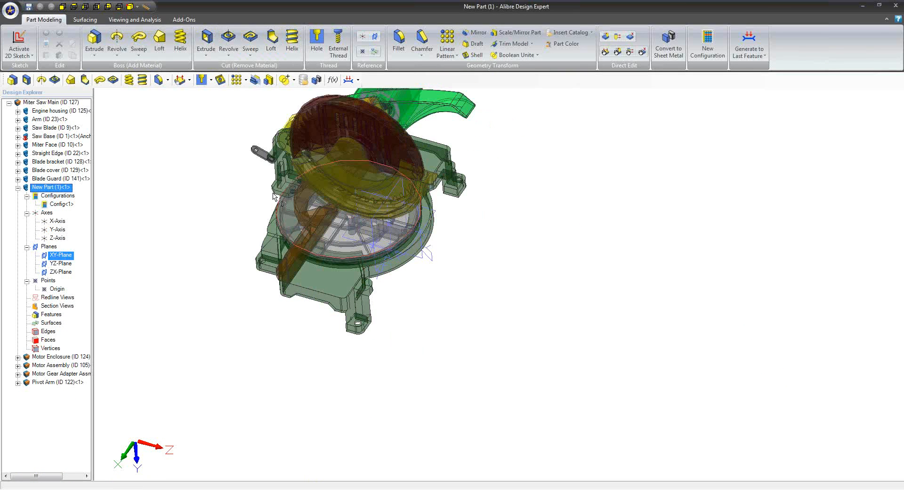
{"action": "right_click", "coordinate": [44, 102]}
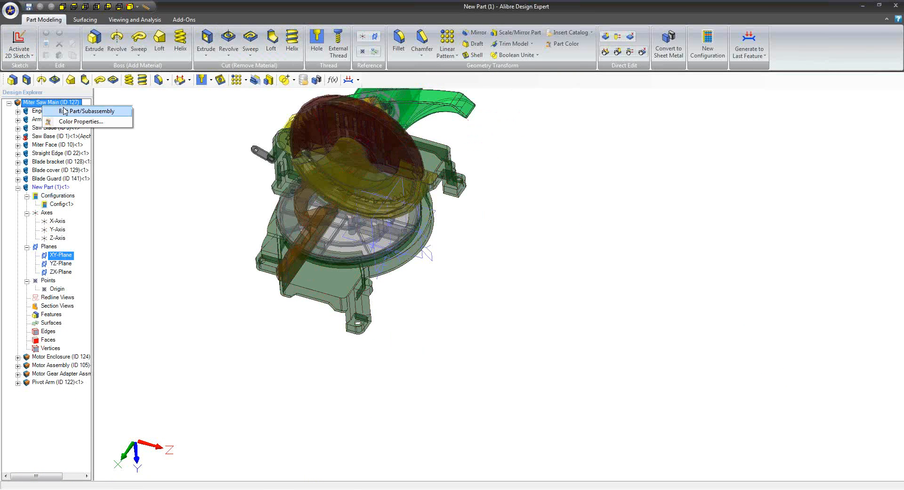
{"action": "left_click", "coordinate": [70, 111]}
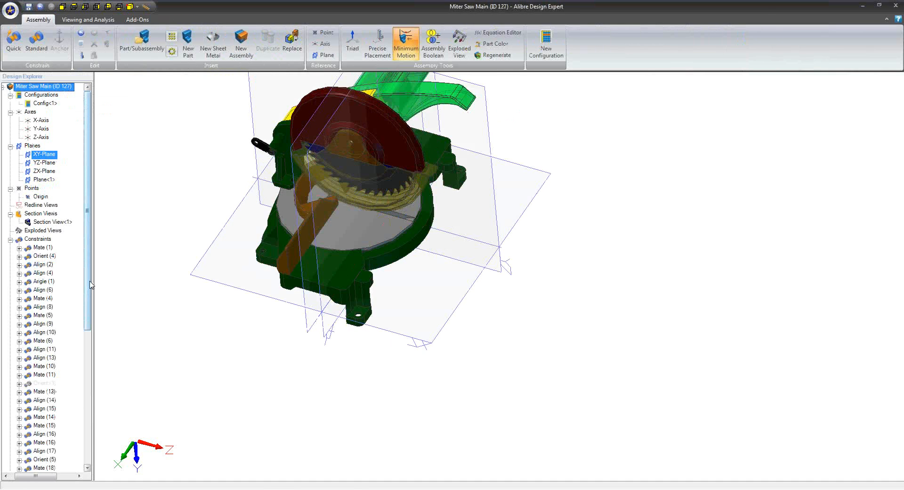
{"action": "scroll", "coordinate": [54, 459], "scroll_direction": "down", "scroll_amount": 10}
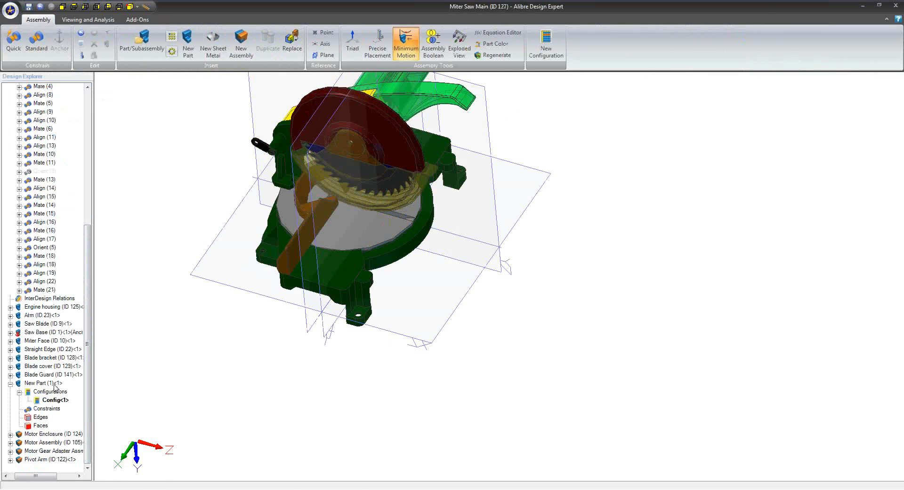
{"action": "right_click", "coordinate": [55, 384]}
{"action": "left_click", "coordinate": [107, 332]}
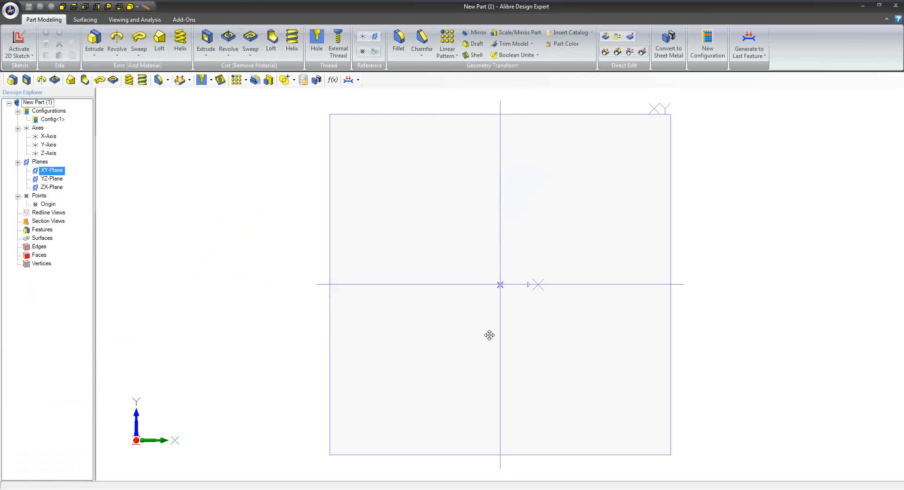
Start a sketch on the new part's XY-Plane and draw a narrow upright rectangle just beside the Y-Axis
{"action": "middle_click_drag", "start_coordinate": [422, 328], "coordinate": [423, 324]}
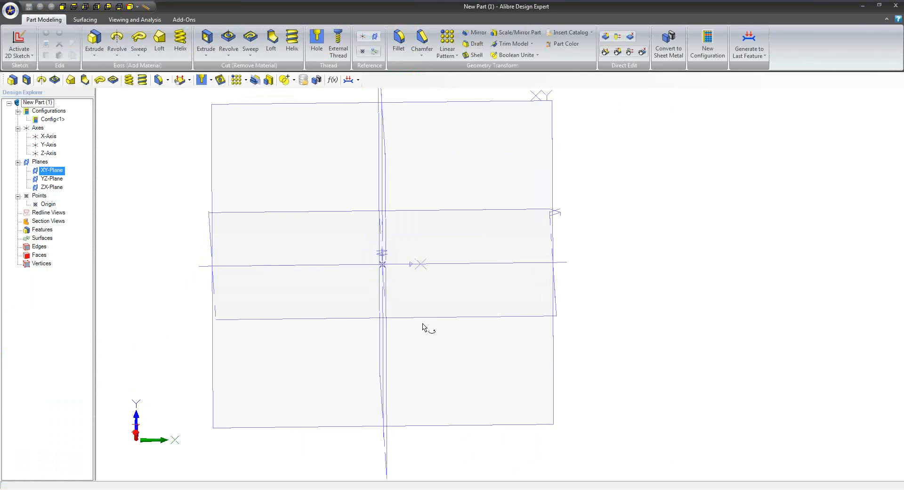
{"action": "left_click", "coordinate": [457, 107]}
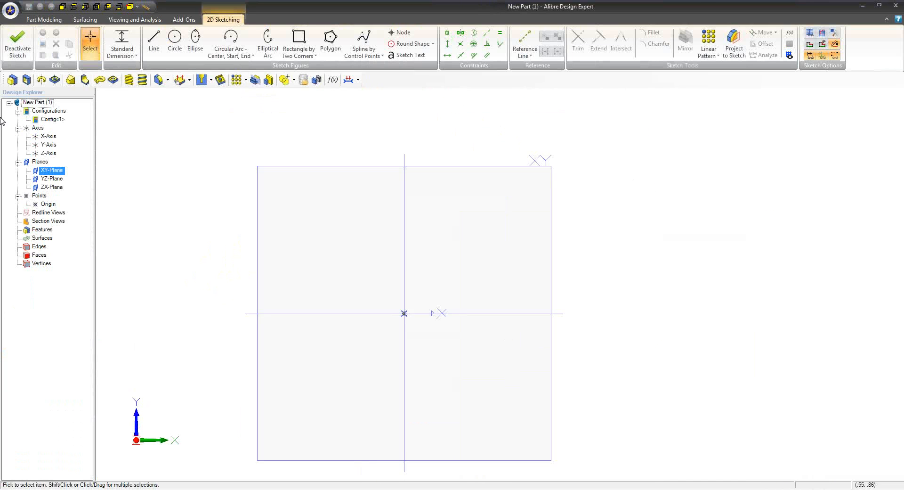
{"action": "left_click", "coordinate": [299, 42]}
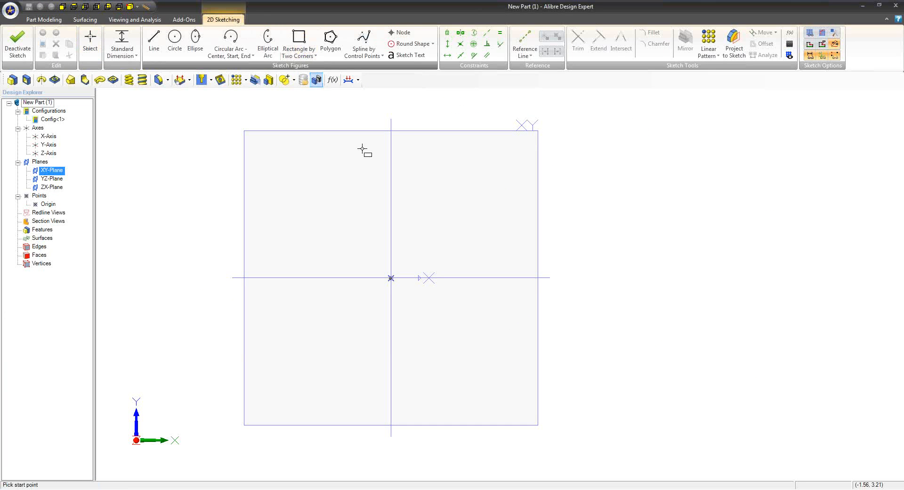
{"action": "left_click", "coordinate": [395, 239]}
{"action": "left_click", "coordinate": [425, 320]}
Dimension the rectangle 0.250 inch wide and 0.775 inch high
{"action": "left_click", "coordinate": [110, 39]}
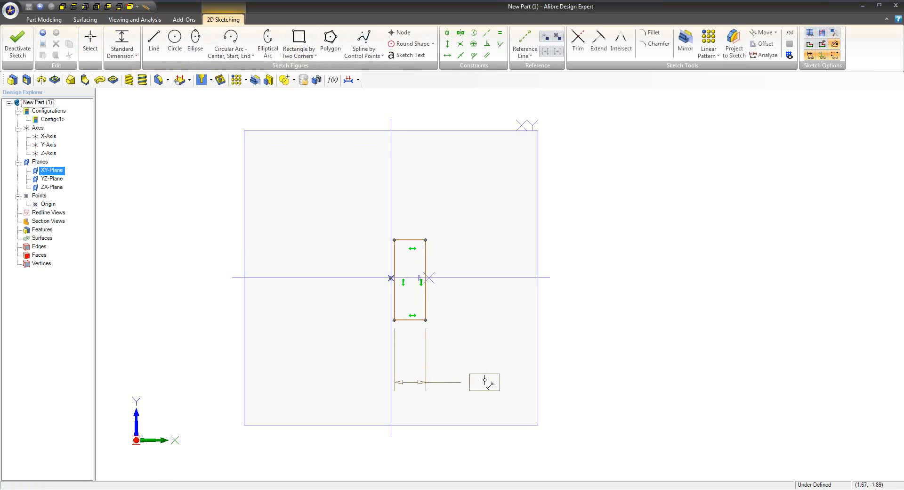
{"action": "left_click", "coordinate": [485, 363]}
{"action": "type", "text": "25"}
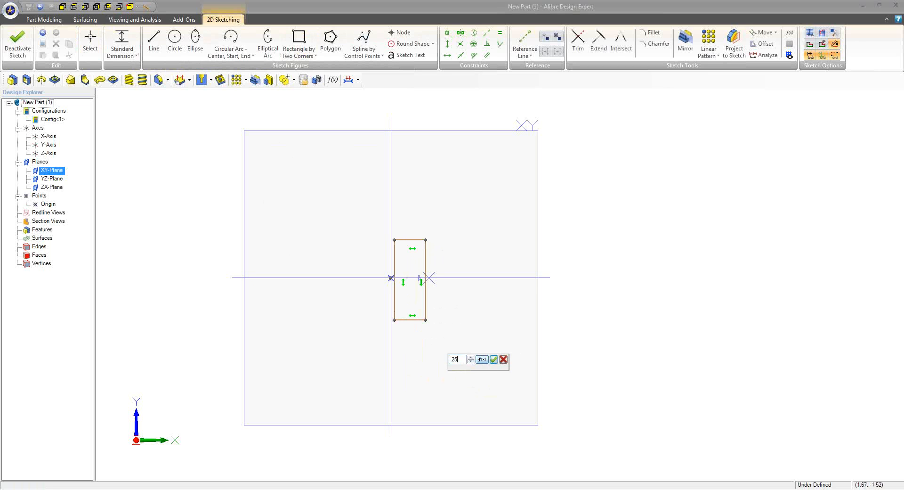
{"action": "type", "text": "0"}
{"action": "key", "text": "Return"}
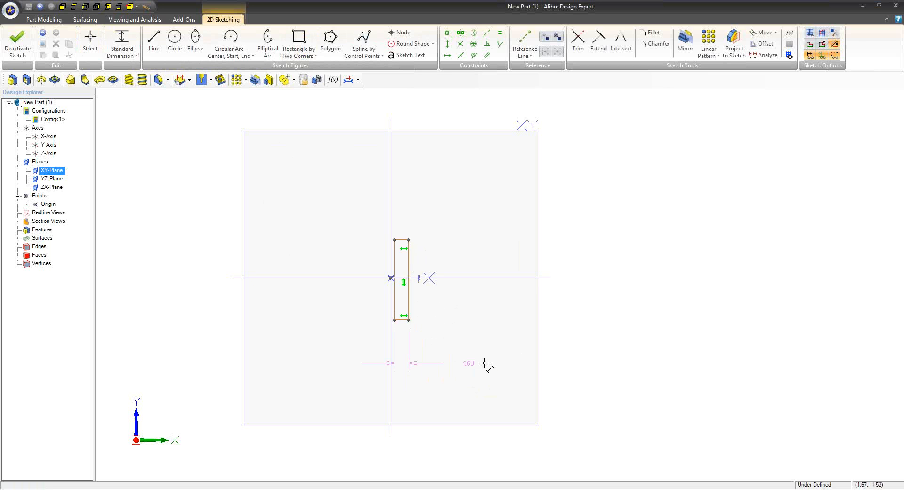
{"action": "left_click", "coordinate": [408, 288]}
{"action": "left_click", "coordinate": [445, 289]}
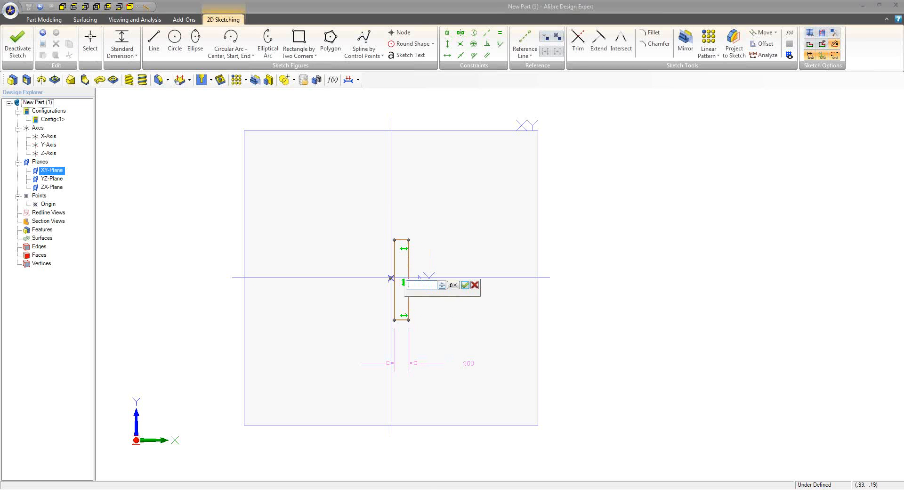
{"action": "type", "text": ".775"}
{"action": "key", "text": "Return"}
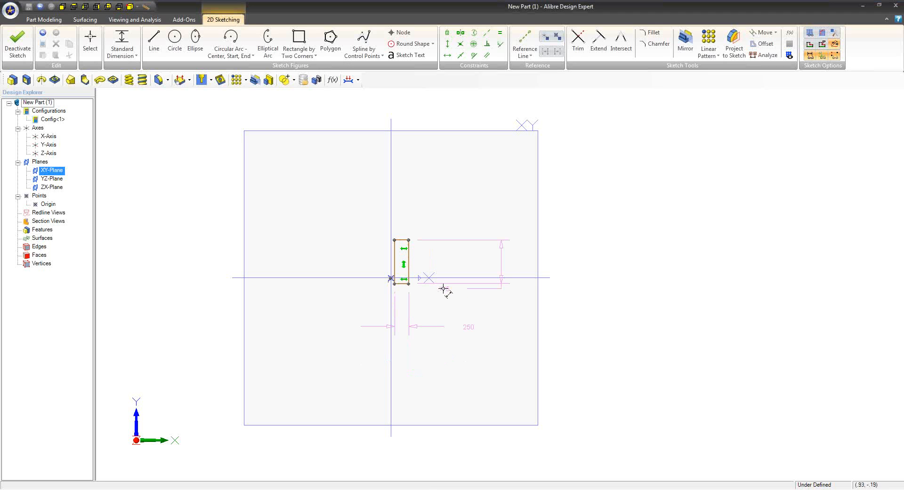
Constrain the rectangle's inner vertical edge to be collinear with the Y-Axis
{"action": "left_click", "coordinate": [487, 32]}
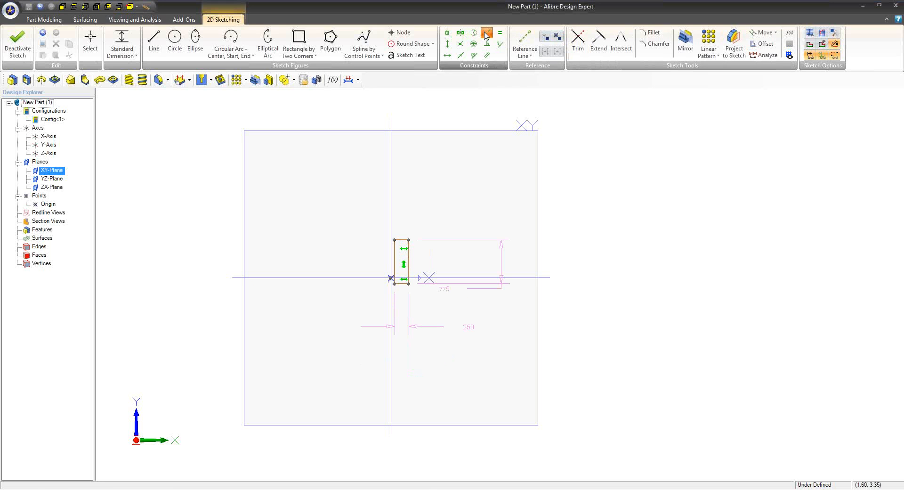
{"action": "left_click", "coordinate": [390, 259]}
{"action": "left_click", "coordinate": [395, 259]}
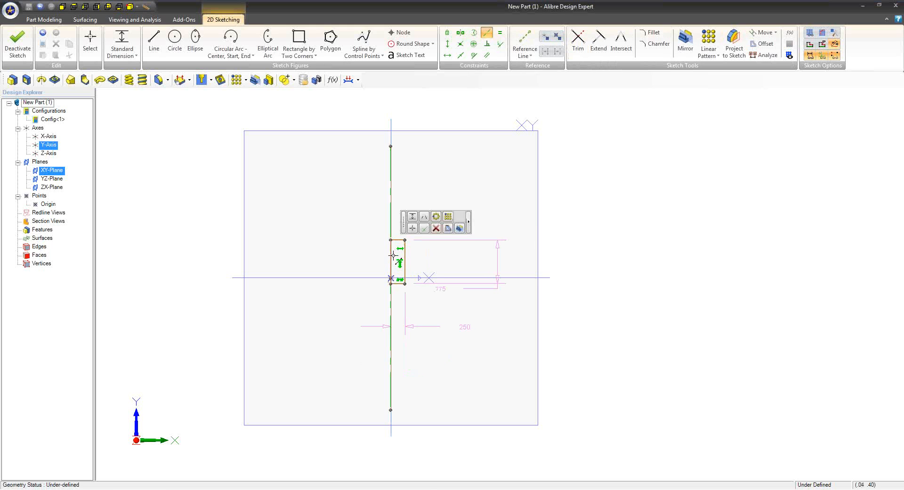
Draw a short horizontal line outward from the rectangle's upper outer corner and an arc from its end up to the Y-Axis
{"action": "left_click", "coordinate": [154, 41]}
{"action": "left_click", "coordinate": [404, 239]}
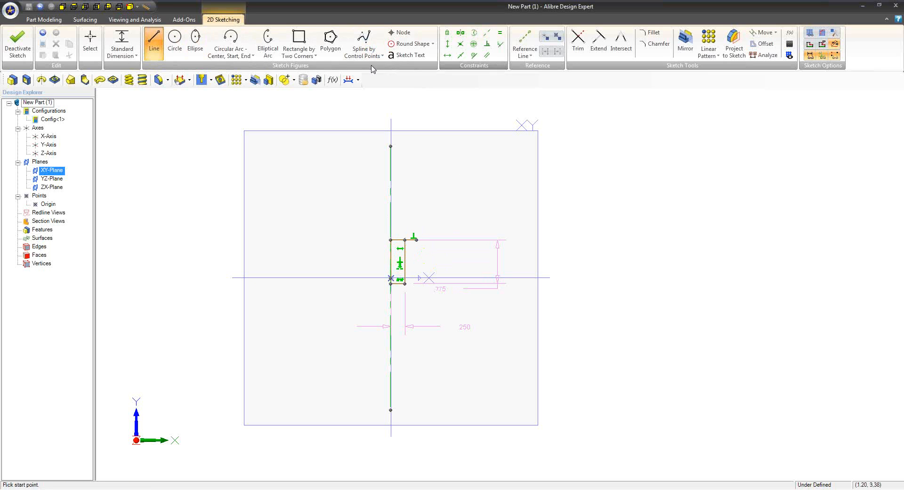
{"action": "left_click", "coordinate": [231, 52]}
{"action": "left_click", "coordinate": [249, 78]}
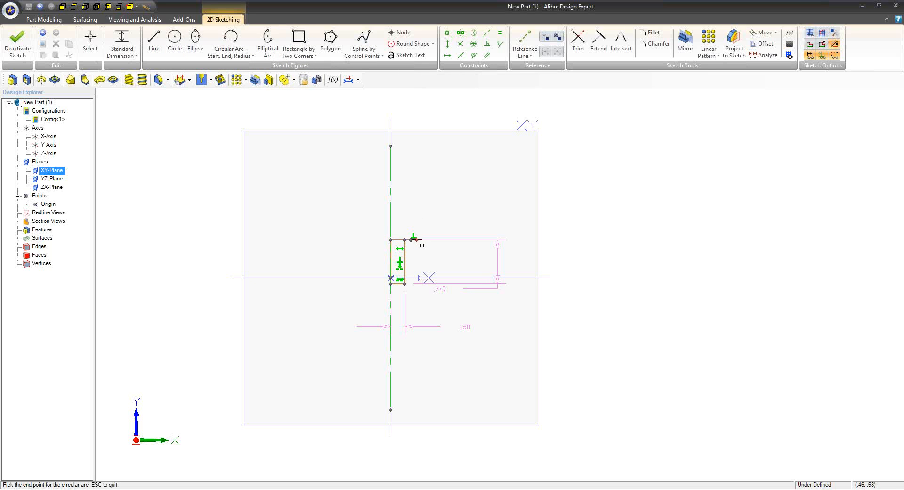
{"action": "left_click", "coordinate": [391, 218]}
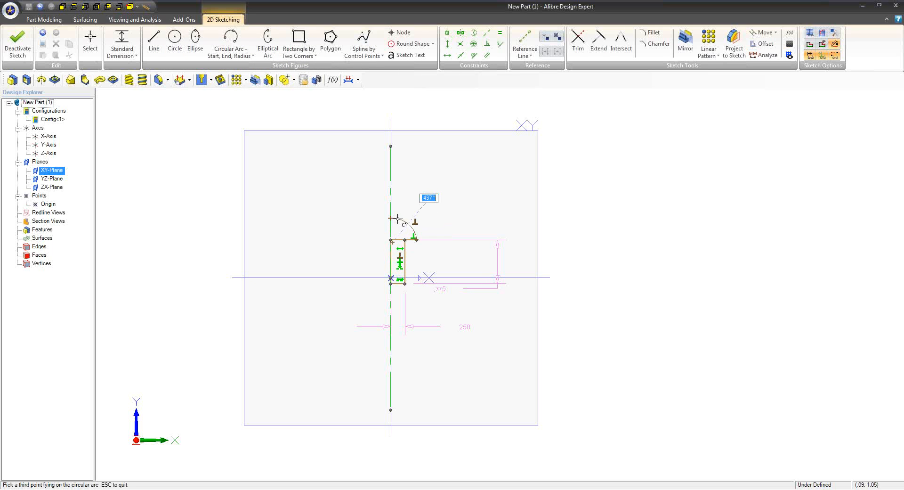
Try to apply a tangent constraint to the dome arc
{"action": "left_click", "coordinate": [475, 55]}
{"action": "left_click", "coordinate": [394, 200]}
{"action": "left_click", "coordinate": [399, 213]}
{"action": "left_click", "coordinate": [450, 265]}
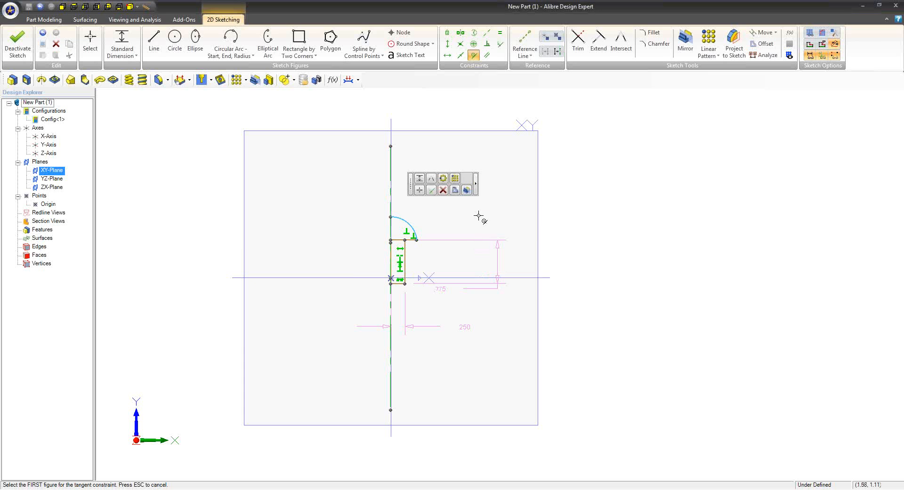
Close the dome with a line along the Y-Axis and trim away the rectangle's top edge inside the profile
{"action": "scroll", "coordinate": [418, 246], "scroll_direction": "up", "scroll_amount": 5}
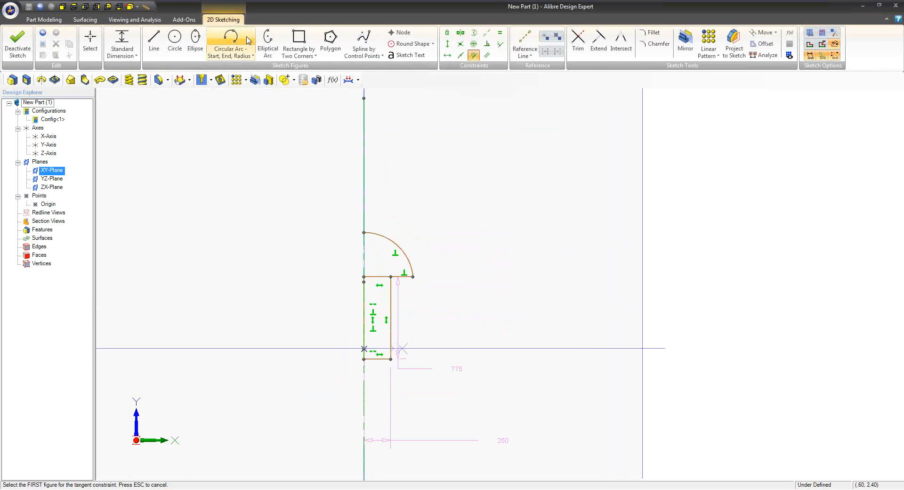
{"action": "left_click", "coordinate": [154, 41]}
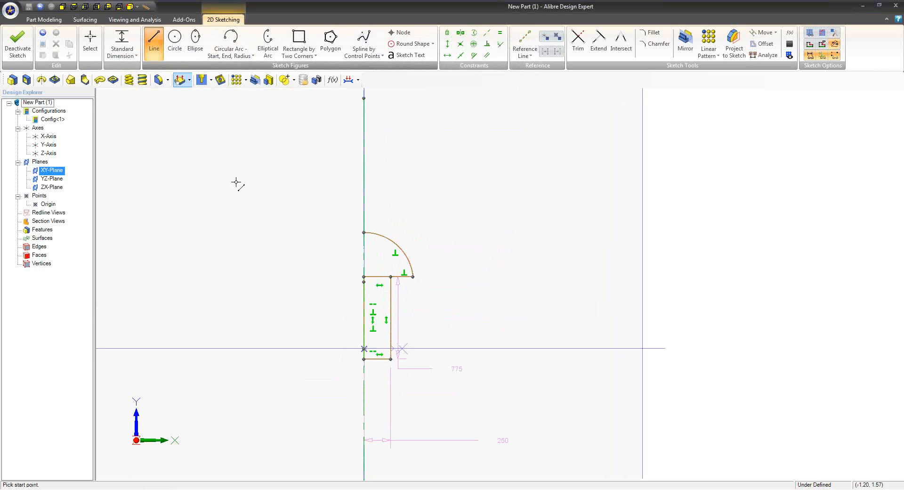
{"action": "left_click", "coordinate": [363, 271]}
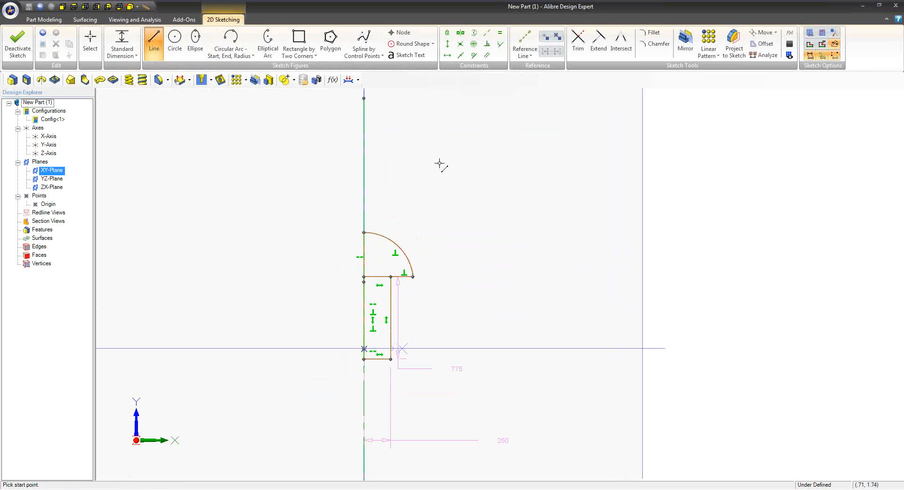
{"action": "left_click", "coordinate": [578, 41]}
{"action": "scroll", "coordinate": [431, 306], "scroll_direction": "down", "scroll_amount": 3}
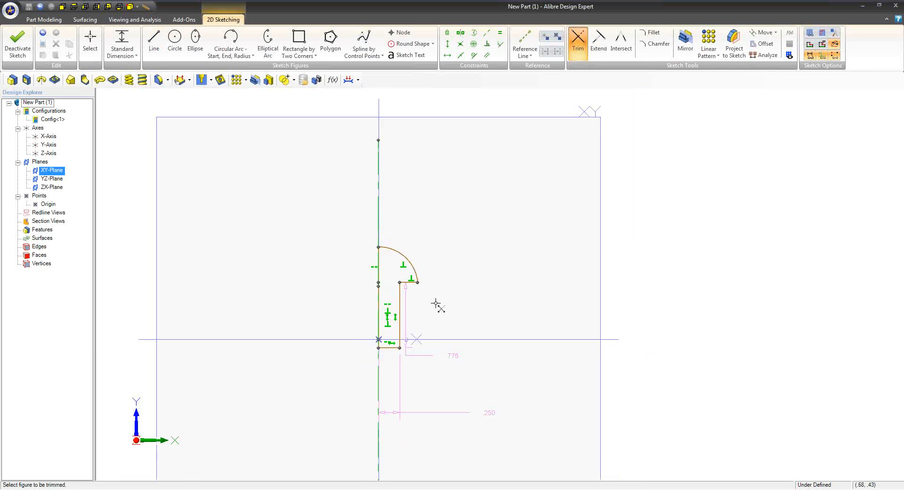
Finish the pin profile sketch and revolve it 360° around the Y-Axis into a solid round-headed pin
{"action": "left_click", "coordinate": [29, 44]}
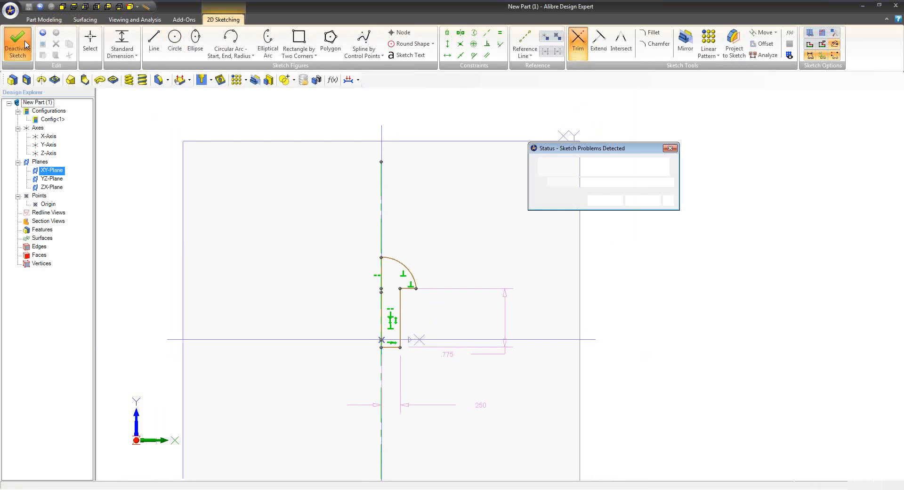
{"action": "left_click", "coordinate": [643, 200]}
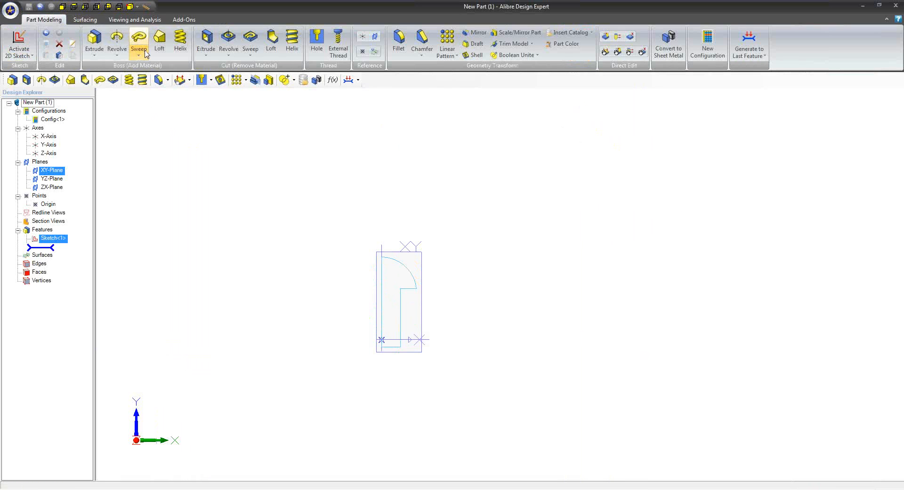
{"action": "left_click", "coordinate": [115, 44]}
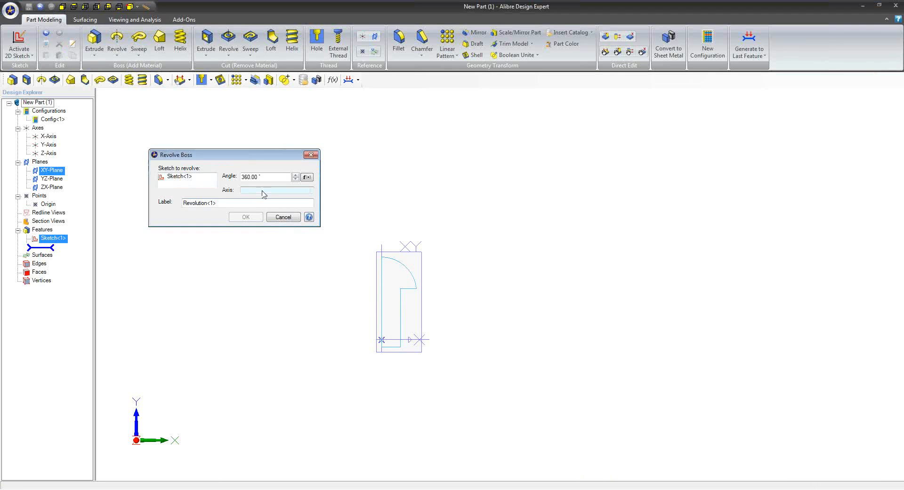
{"action": "left_click", "coordinate": [381, 249]}
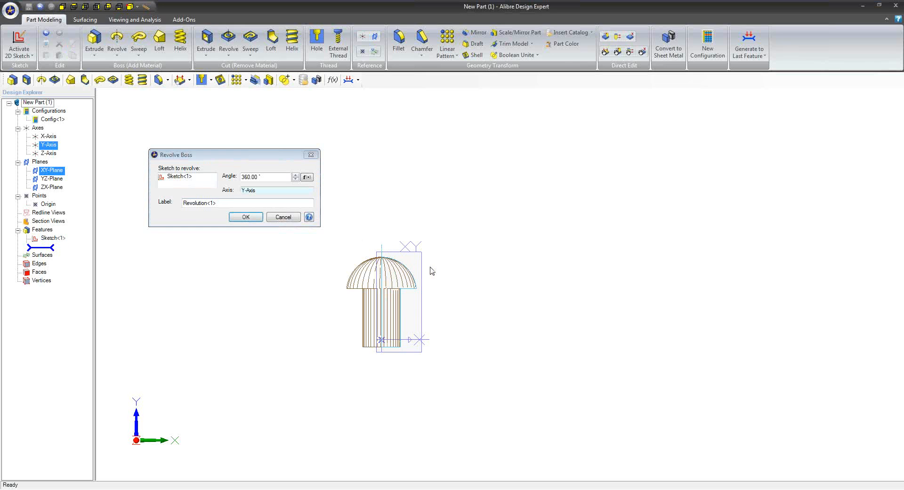
{"action": "left_click", "coordinate": [245, 216]}
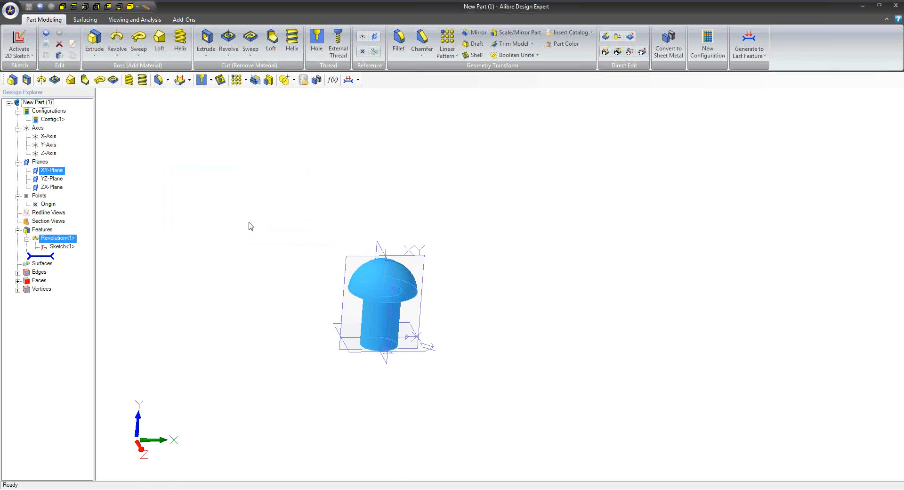
{"action": "mouse_move", "coordinate": [440, 283]}
{"action": "middle_mouse_down"}
{"action": "mouse_move", "coordinate": [504, 319]}
{"action": "mouse_move", "coordinate": [487, 309]}
{"action": "mouse_move", "coordinate": [462, 343]}
{"action": "middle_mouse_up"}
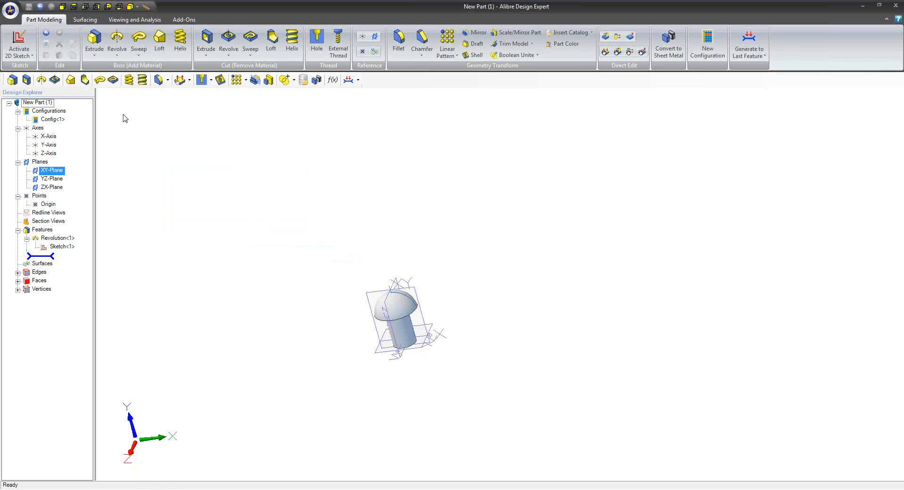
Return to the Miter Saw Main assembly and move the new pin out beside one of the base's front feet
{"action": "double_click", "coordinate": [498, 9]}
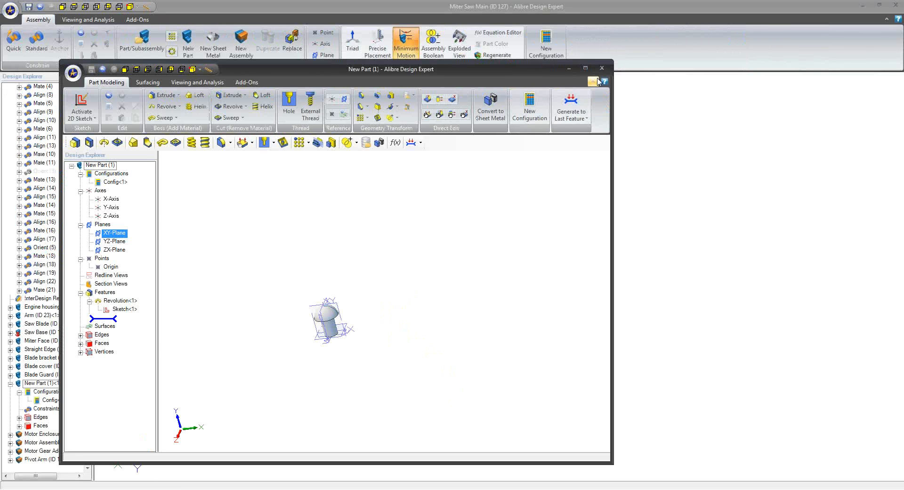
{"action": "middle_click_drag", "start_coordinate": [462, 235], "coordinate": [443, 243]}
{"action": "right_click_drag", "start_coordinate": [444, 247], "coordinate": [431, 218]}
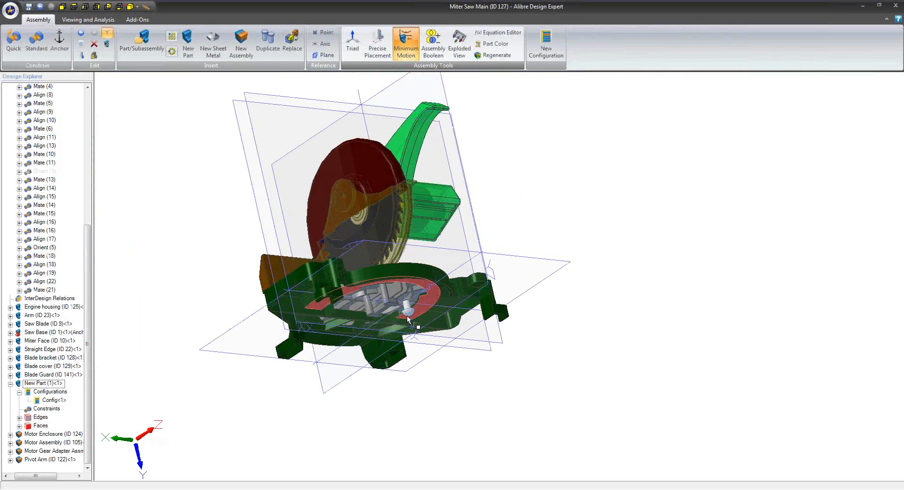
{"action": "mouse_move", "coordinate": [515, 242]}
{"action": "right_mouse_down"}
{"action": "mouse_move", "coordinate": [543, 210]}
{"action": "mouse_move", "coordinate": [542, 178]}
{"action": "mouse_move", "coordinate": [537, 264]}
{"action": "mouse_move", "coordinate": [498, 247]}
{"action": "right_mouse_up"}
{"action": "scroll", "coordinate": [499, 247], "scroll_direction": "up", "scroll_amount": 5}
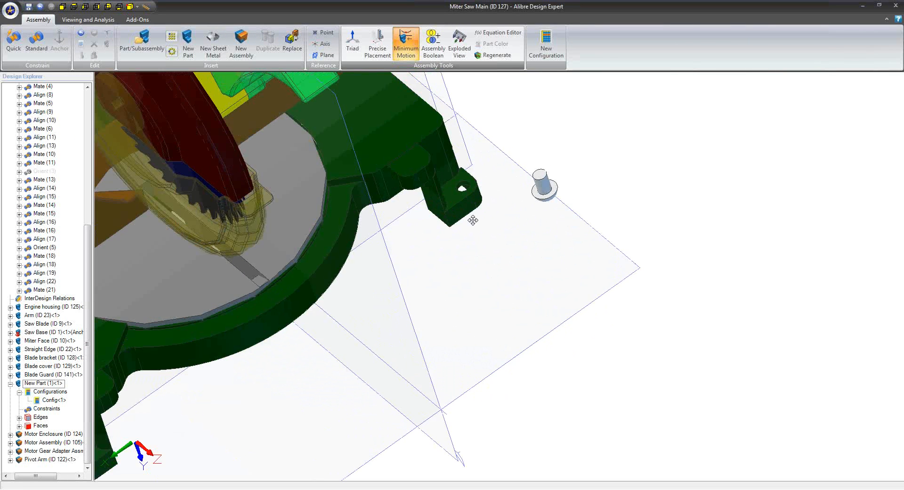
{"action": "scroll", "coordinate": [536, 244], "scroll_direction": "down", "scroll_amount": 3}
{"action": "middle_click_drag", "start_coordinate": [525, 253], "coordinate": [508, 236]}
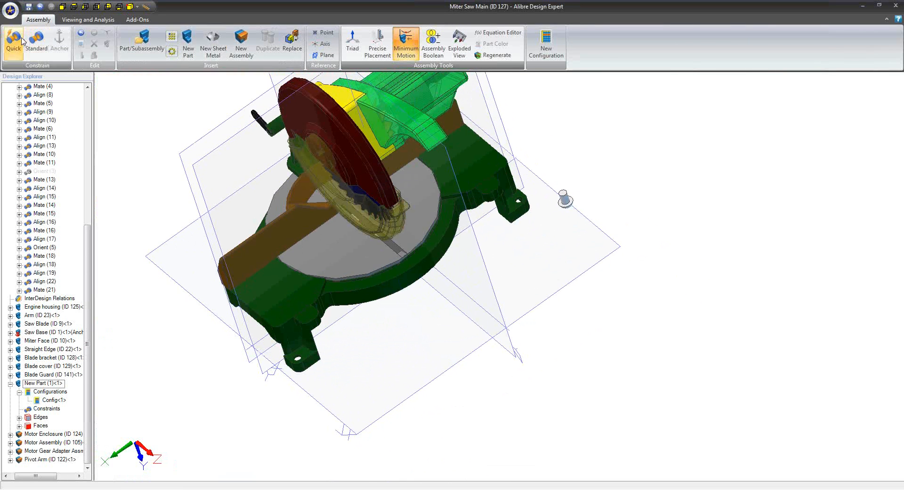
Align the pin's shank with the opposite front foot's hole using a quick constraint, flipping the pin so its head faces up
{"action": "left_click", "coordinate": [15, 40]}
{"action": "scroll", "coordinate": [490, 225], "scroll_direction": "up", "scroll_amount": 5}
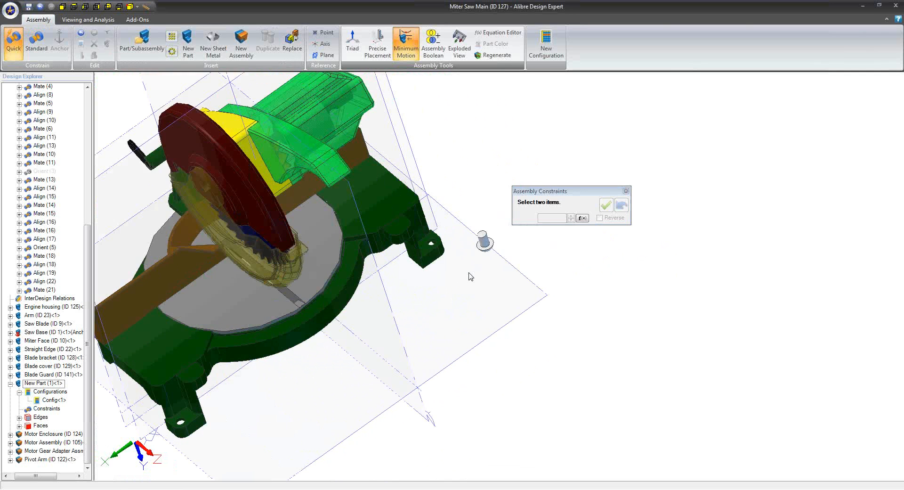
{"action": "middle_click_drag", "start_coordinate": [404, 299], "coordinate": [517, 182]}
{"action": "middle_click_drag", "start_coordinate": [279, 432], "coordinate": [369, 408]}
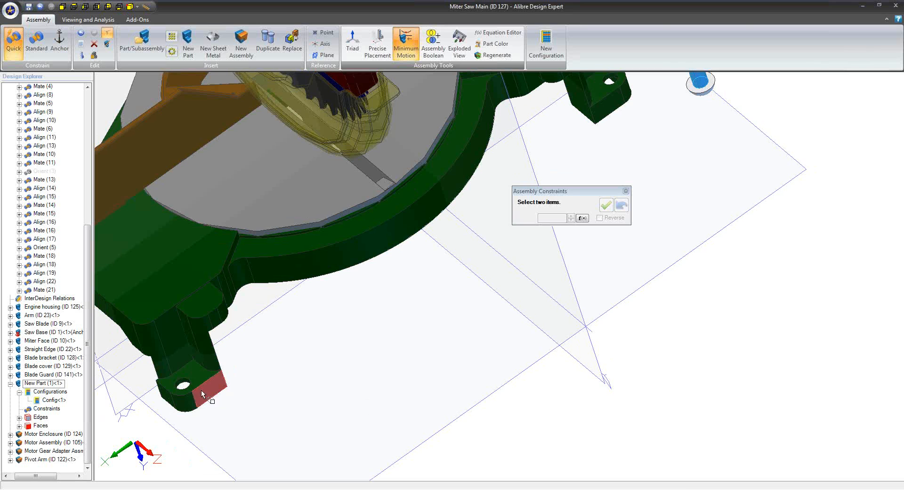
{"action": "left_click", "coordinate": [187, 380]}
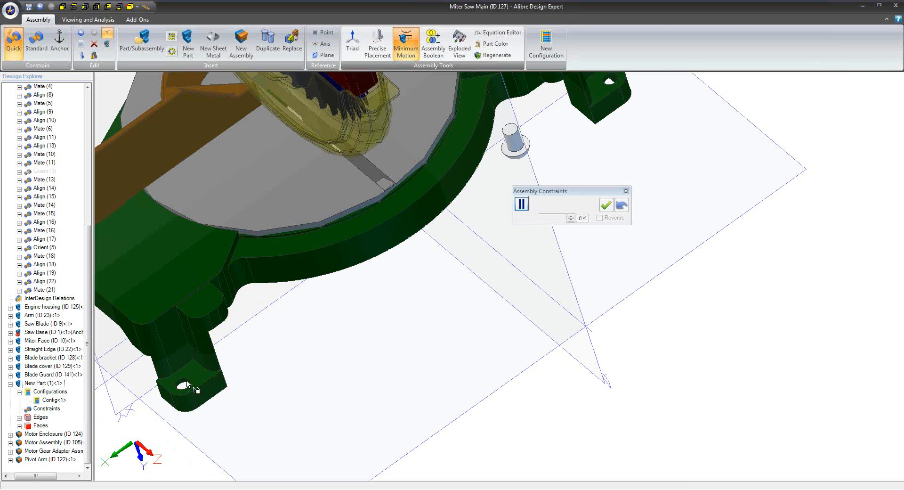
{"action": "left_click", "coordinate": [187, 383]}
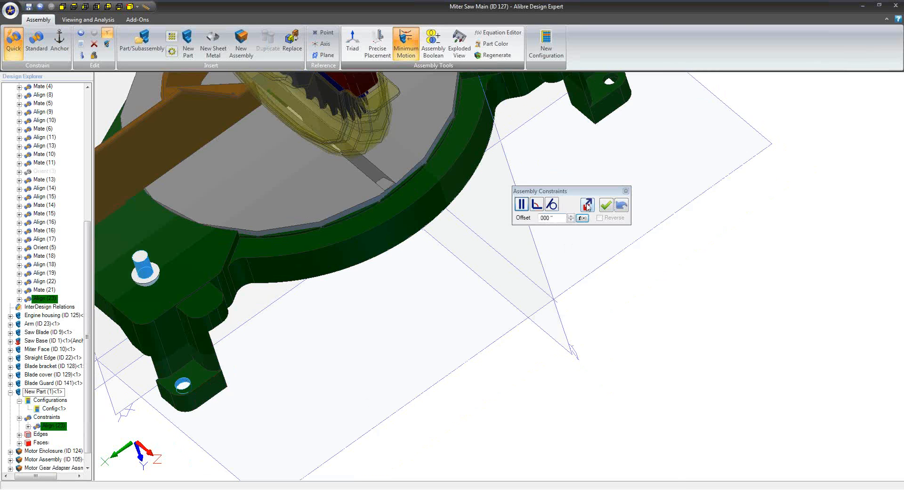
{"action": "left_click", "coordinate": [587, 205]}
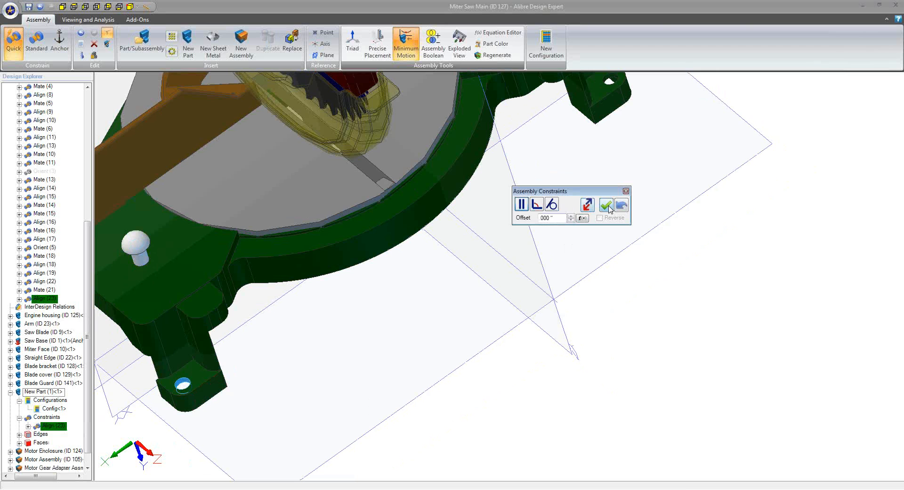
{"action": "left_click", "coordinate": [606, 206]}
Mate the underside of the pin's head to the front foot's top face so the pin seats in its hole
{"action": "middle_click_drag", "start_coordinate": [222, 375], "coordinate": [174, 253]}
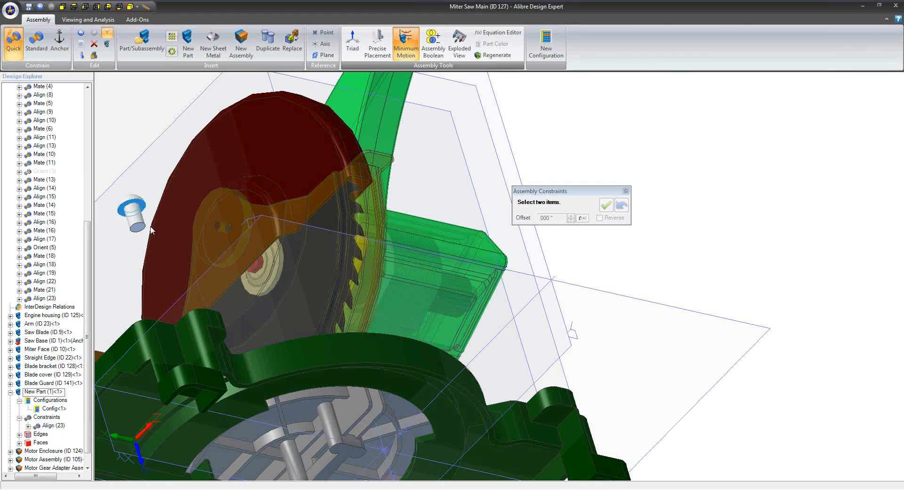
{"action": "middle_click_drag", "start_coordinate": [208, 321], "coordinate": [215, 366]}
{"action": "left_click", "coordinate": [207, 370]}
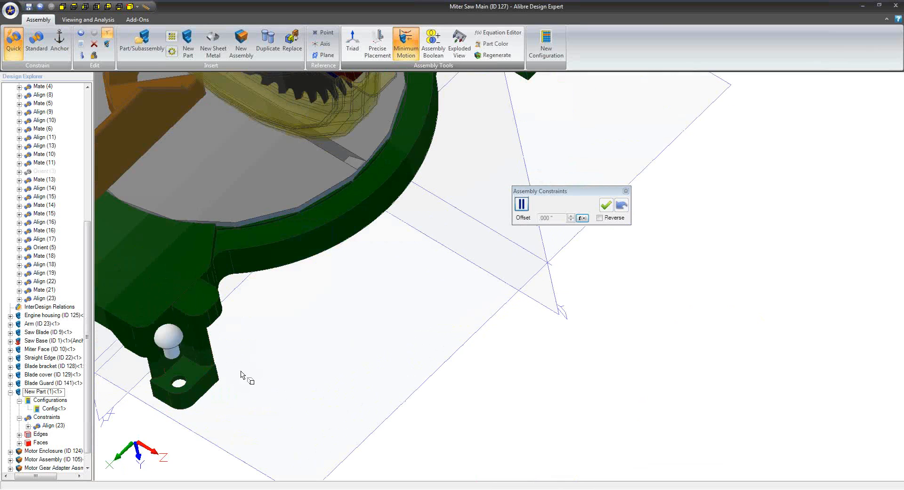
{"action": "left_click", "coordinate": [607, 204]}
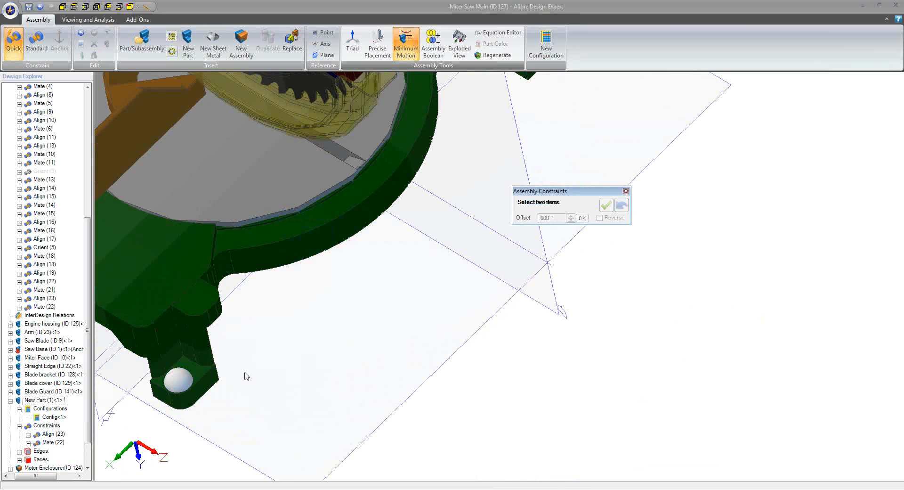
Insert one duplicate of the pin beside the other front foot of the base
{"action": "middle_click_drag", "start_coordinate": [243, 376], "coordinate": [351, 355]}
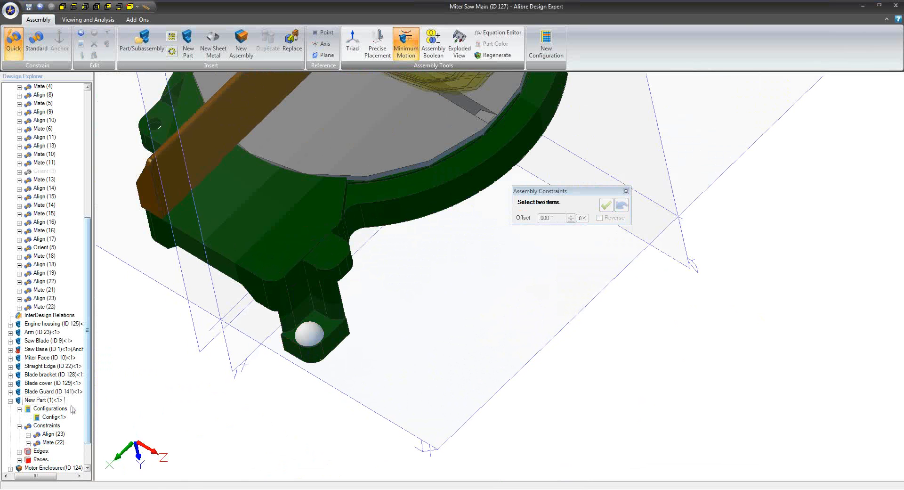
{"action": "right_click", "coordinate": [49, 400]}
{"action": "left_click", "coordinate": [84, 400]}
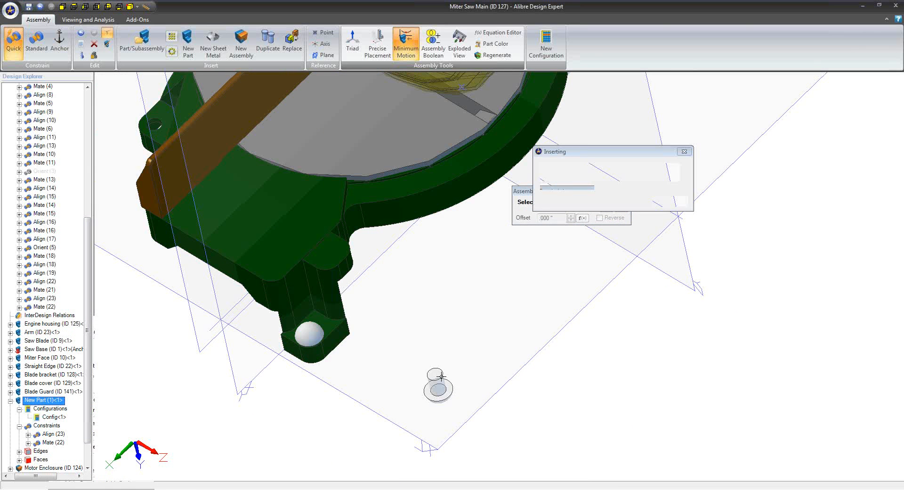
{"action": "middle_click_drag", "start_coordinate": [428, 313], "coordinate": [399, 386]}
{"action": "scroll", "coordinate": [445, 341], "scroll_direction": "down", "scroll_amount": 2}
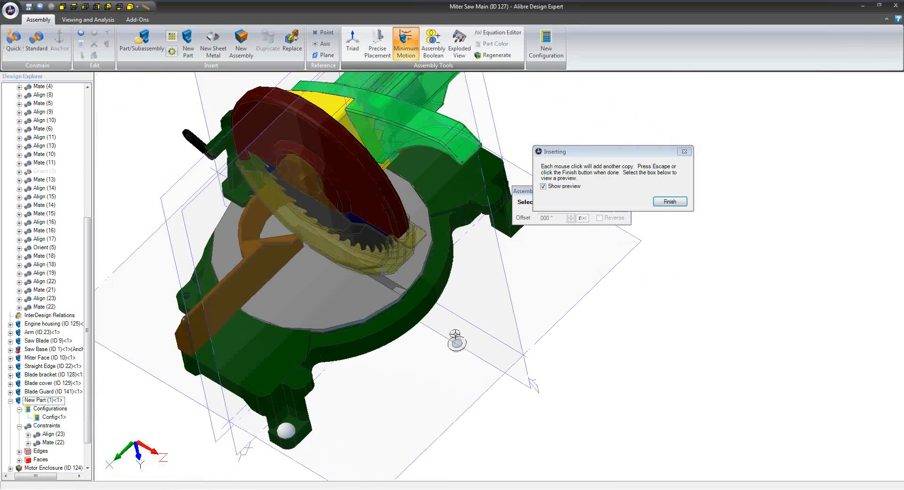
{"action": "middle_click_drag", "start_coordinate": [539, 241], "coordinate": [483, 279]}
{"action": "left_click", "coordinate": [482, 278]}
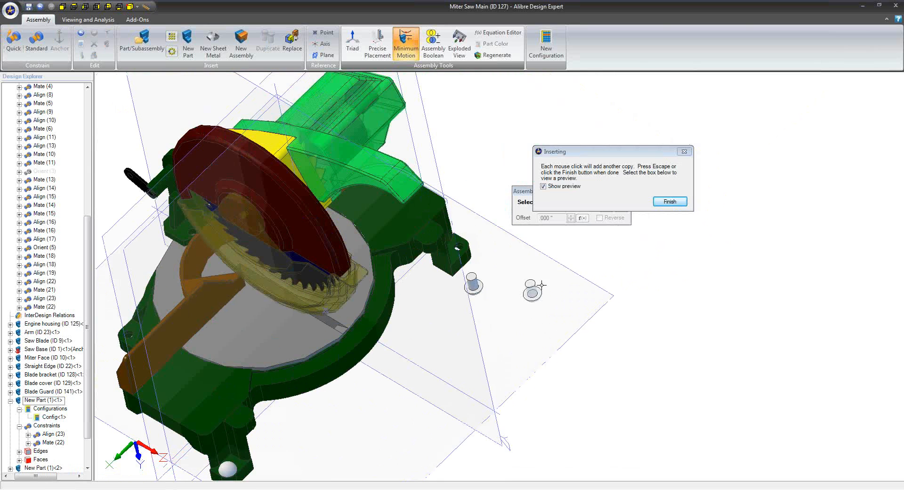
{"action": "left_click", "coordinate": [670, 201]}
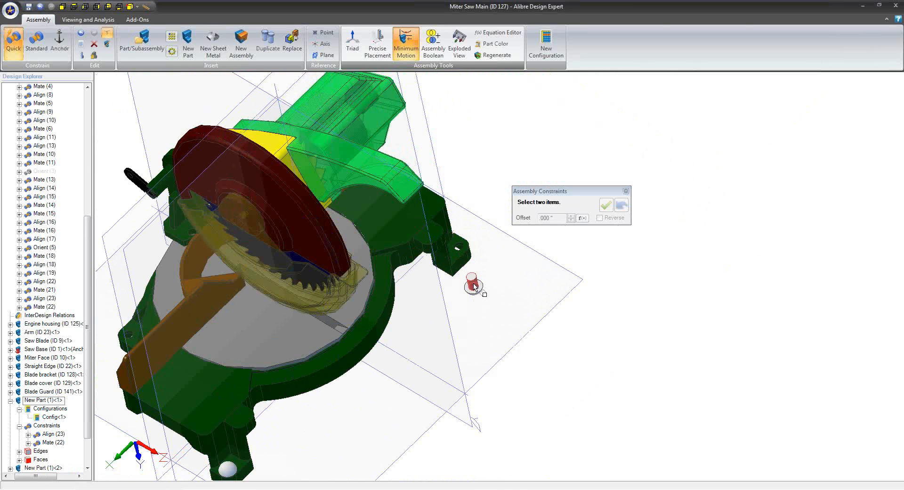
Align the duplicate pin's shank with the other front foot's hole, reversing its direction so the head faces up
{"action": "scroll", "coordinate": [480, 264], "scroll_direction": "up", "scroll_amount": 5}
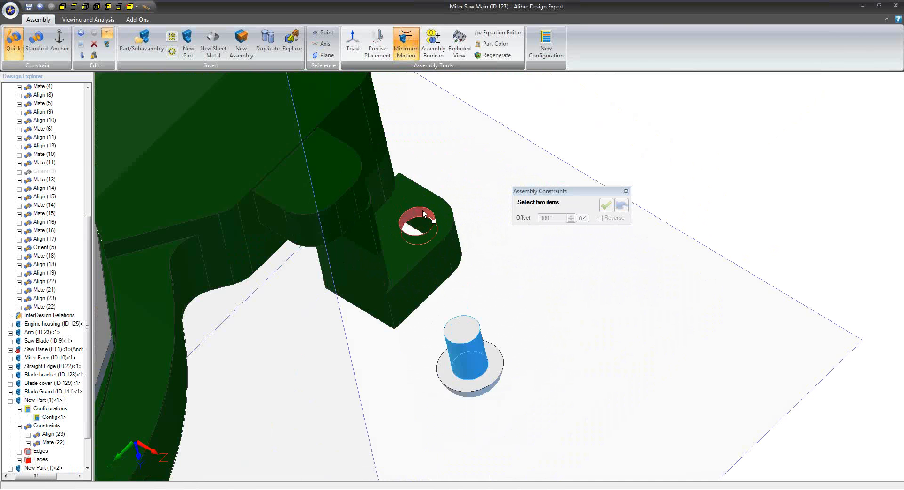
{"action": "left_click", "coordinate": [423, 210]}
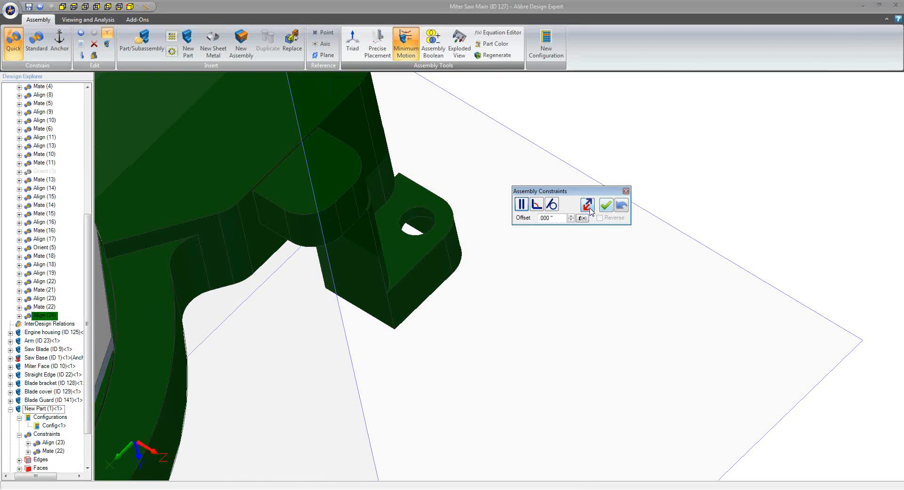
{"action": "middle_click_drag", "start_coordinate": [488, 272], "coordinate": [497, 357]}
{"action": "scroll", "coordinate": [497, 358], "scroll_direction": "down", "scroll_amount": 2}
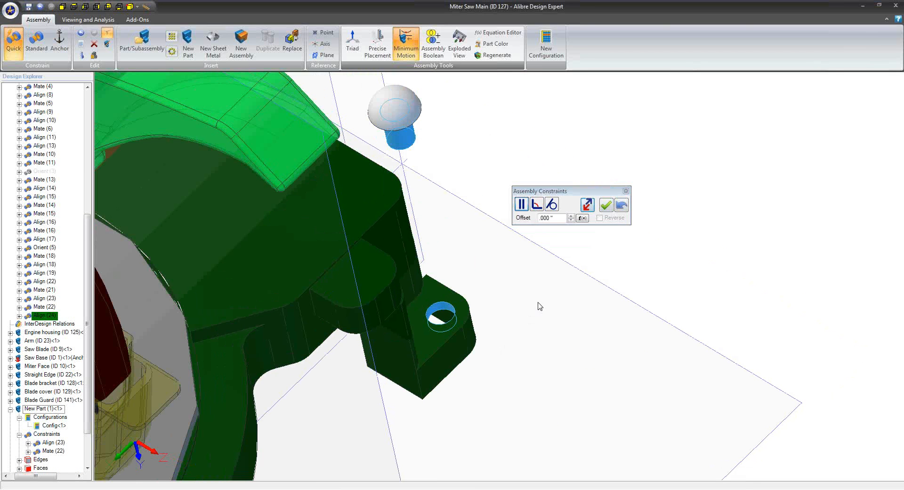
{"action": "left_click", "coordinate": [606, 206]}
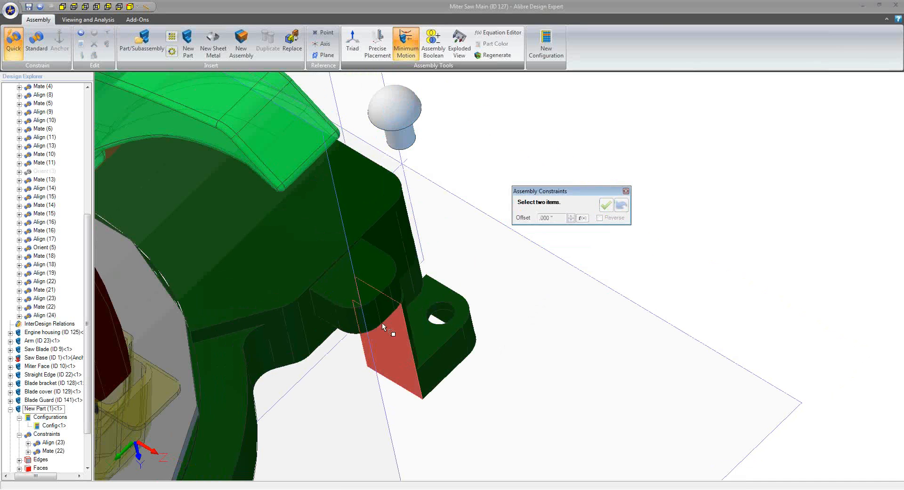
Mate the underside of the duplicate pin's head to the top face of its front foot
{"action": "right_click_drag", "start_coordinate": [374, 306], "coordinate": [367, 277]}
{"action": "middle_click_drag", "start_coordinate": [491, 280], "coordinate": [494, 311]}
{"action": "middle_click_drag", "start_coordinate": [478, 166], "coordinate": [470, 391]}
{"action": "scroll", "coordinate": [470, 391], "scroll_direction": "down", "scroll_amount": 1}
{"action": "left_click", "coordinate": [460, 233]}
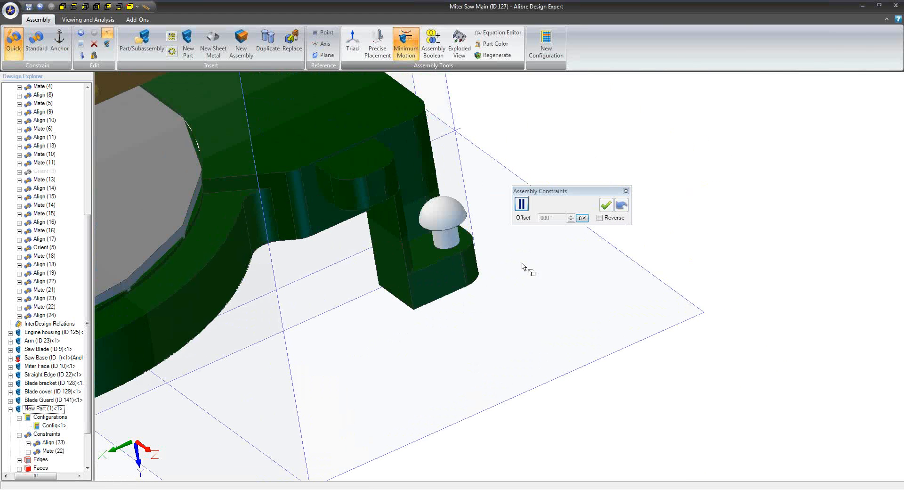
{"action": "left_click", "coordinate": [605, 206]}
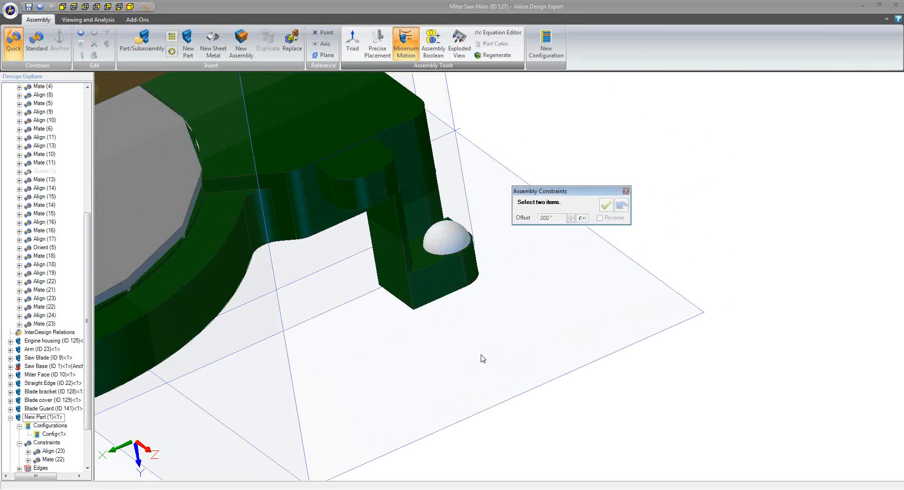
Insert two more duplicates of the pin, one beside each rear foot of the base
{"action": "scroll", "coordinate": [479, 359], "scroll_direction": "down", "scroll_amount": 5}
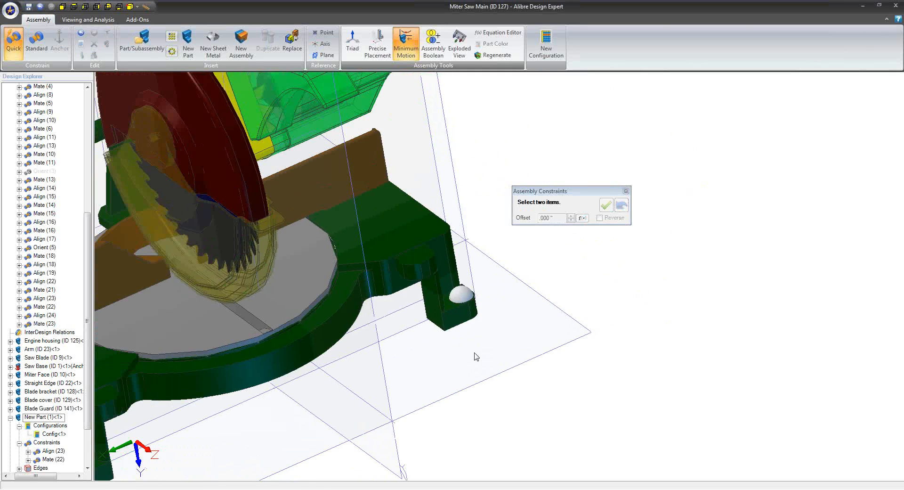
{"action": "middle_click_drag", "start_coordinate": [359, 353], "coordinate": [332, 348]}
{"action": "right_click", "coordinate": [60, 417]}
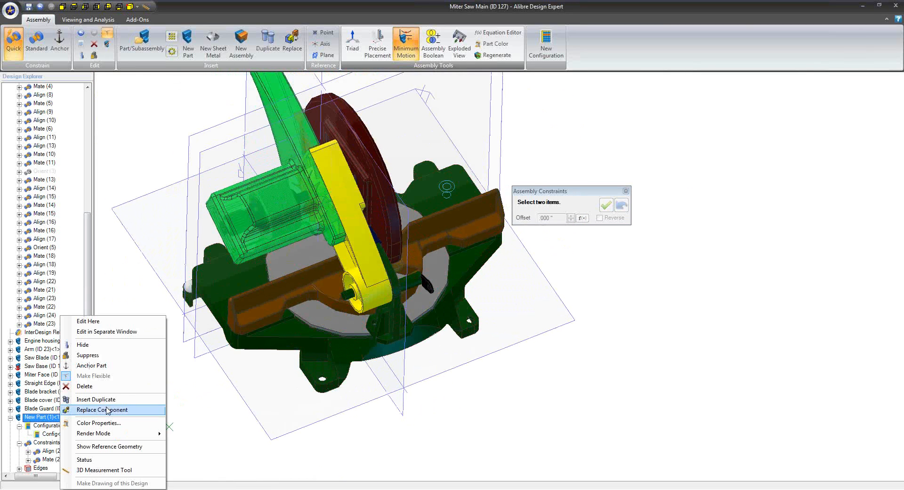
{"action": "left_click", "coordinate": [107, 399]}
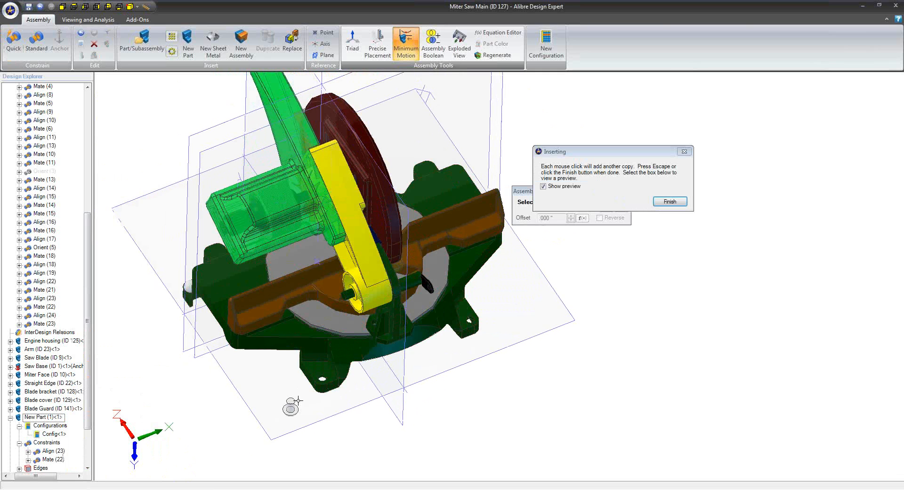
{"action": "left_click", "coordinate": [340, 396]}
{"action": "left_click", "coordinate": [524, 334]}
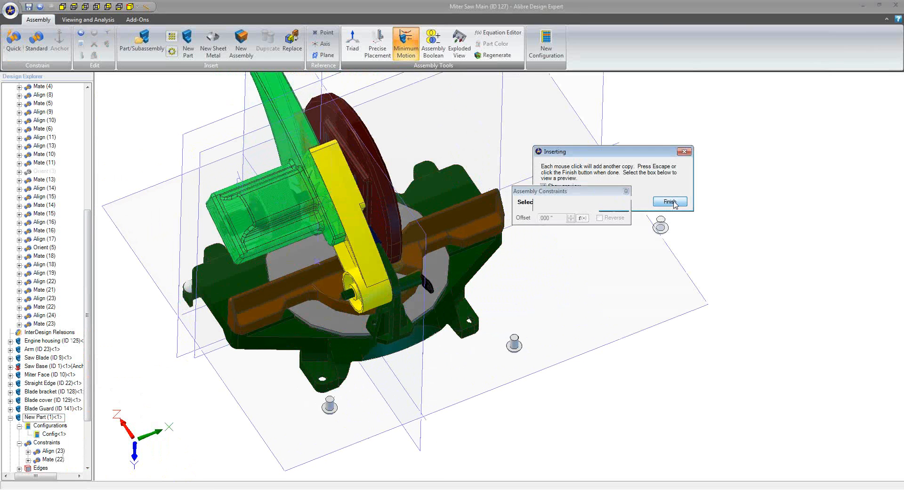
{"action": "left_click", "coordinate": [669, 201]}
Align the third pin's shank with the hole in its adjacent rear foot, reversing its direction so the head faces up
{"action": "middle_click_drag", "start_coordinate": [333, 400], "coordinate": [341, 384]}
{"action": "left_click", "coordinate": [340, 387]}
{"action": "scroll", "coordinate": [330, 364], "scroll_direction": "up", "scroll_amount": 6}
{"action": "left_click", "coordinate": [332, 359]}
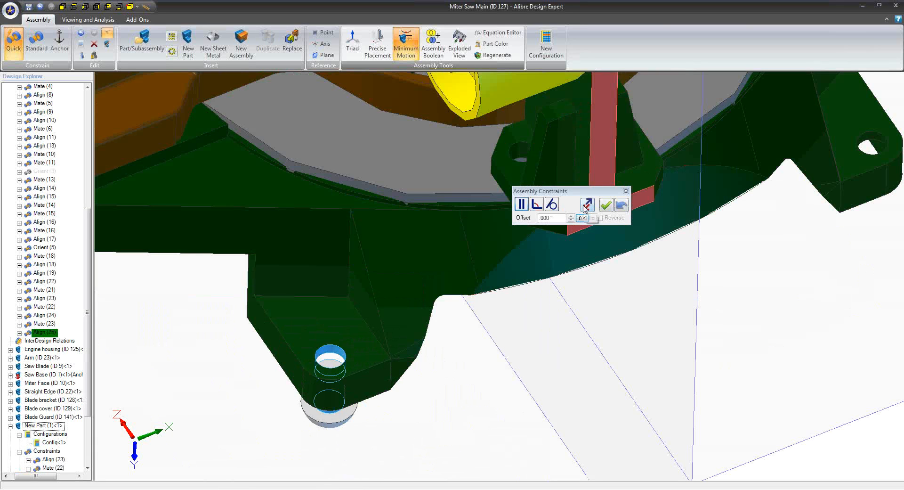
{"action": "left_click", "coordinate": [584, 207]}
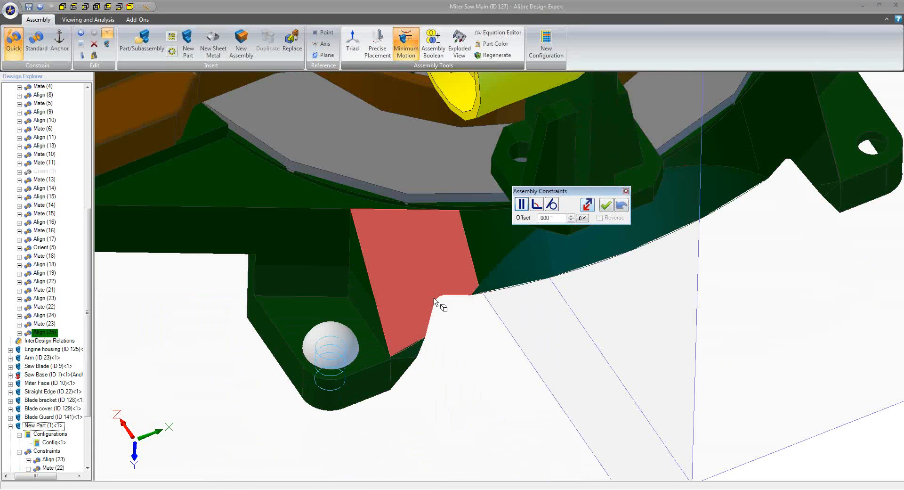
{"action": "left_click", "coordinate": [606, 205]}
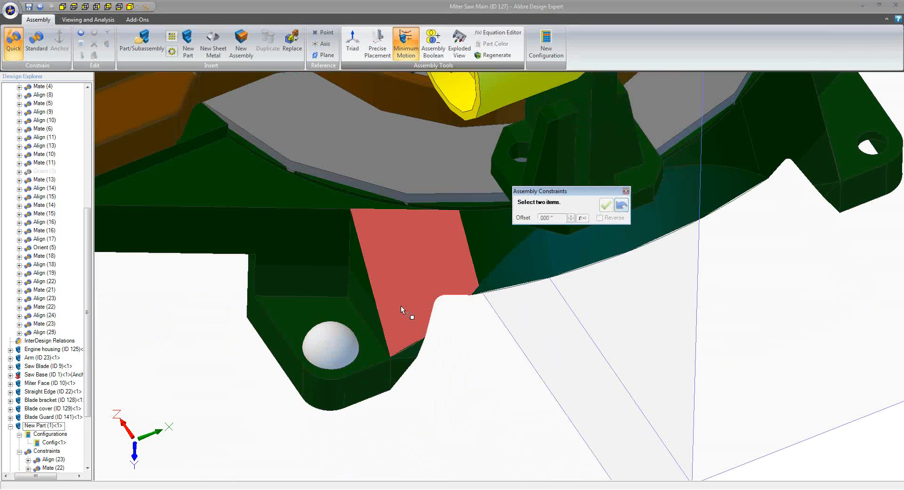
Mate the underside of the third pin's head to the top face of its rear foot
{"action": "left_click", "coordinate": [358, 355]}
{"action": "middle_click_drag", "start_coordinate": [372, 375], "coordinate": [369, 340]}
{"action": "left_click", "coordinate": [357, 323]}
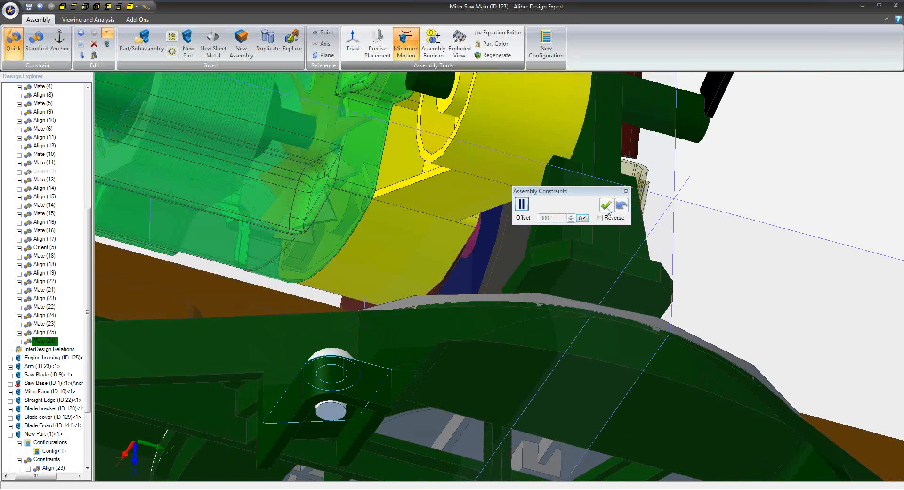
Align the last pin's shank with the hole in the remaining rear foot
{"action": "middle_click_drag", "start_coordinate": [604, 315], "coordinate": [335, 363]}
{"action": "scroll", "coordinate": [646, 403], "scroll_direction": "down", "scroll_amount": 3}
{"action": "scroll", "coordinate": [515, 332], "scroll_direction": "up", "scroll_amount": 3}
{"action": "left_click", "coordinate": [515, 333]}
{"action": "left_click", "coordinate": [390, 311]}
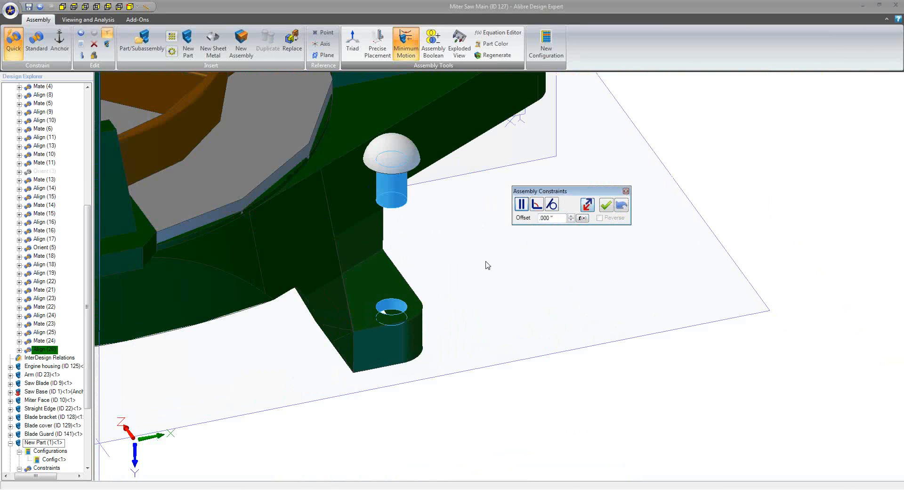
{"action": "left_click", "coordinate": [606, 205]}
Mate the underside of the last pin's head to the top face of its foot and finish constraining
{"action": "middle_click_drag", "start_coordinate": [493, 303], "coordinate": [491, 279]}
{"action": "scroll", "coordinate": [469, 220], "scroll_direction": "down", "scroll_amount": 1}
{"action": "scroll", "coordinate": [467, 205], "scroll_direction": "down", "scroll_amount": 3}
{"action": "middle_click_drag", "start_coordinate": [448, 148], "coordinate": [429, 387]}
{"action": "scroll", "coordinate": [421, 287], "scroll_direction": "up", "scroll_amount": 2}
{"action": "middle_click_drag", "start_coordinate": [423, 244], "coordinate": [422, 239]}
{"action": "left_click", "coordinate": [431, 232]}
{"action": "middle_click_drag", "start_coordinate": [439, 280], "coordinate": [419, 390]}
{"action": "left_click", "coordinate": [419, 390]}
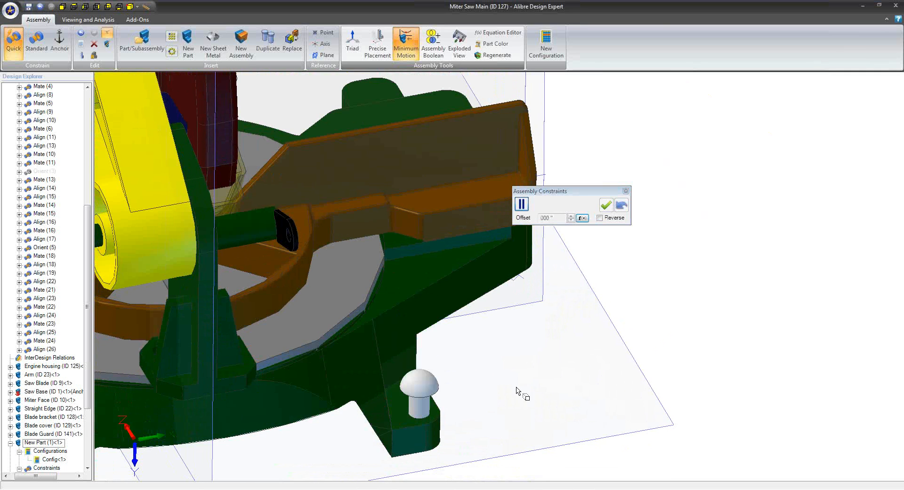
{"action": "left_click", "coordinate": [606, 204]}
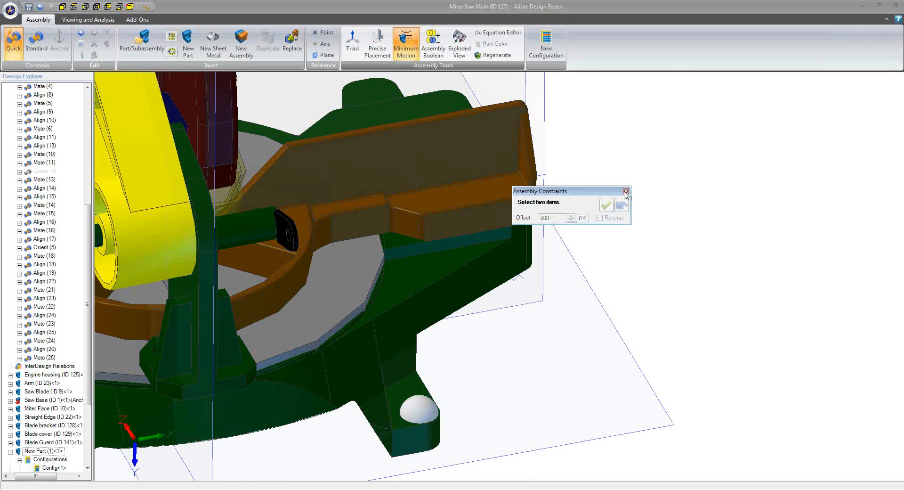
{"action": "left_click", "coordinate": [625, 191]}
Save the miter saw assembly with all four pins in place
{"action": "scroll", "coordinate": [617, 234], "scroll_direction": "down", "scroll_amount": 1}
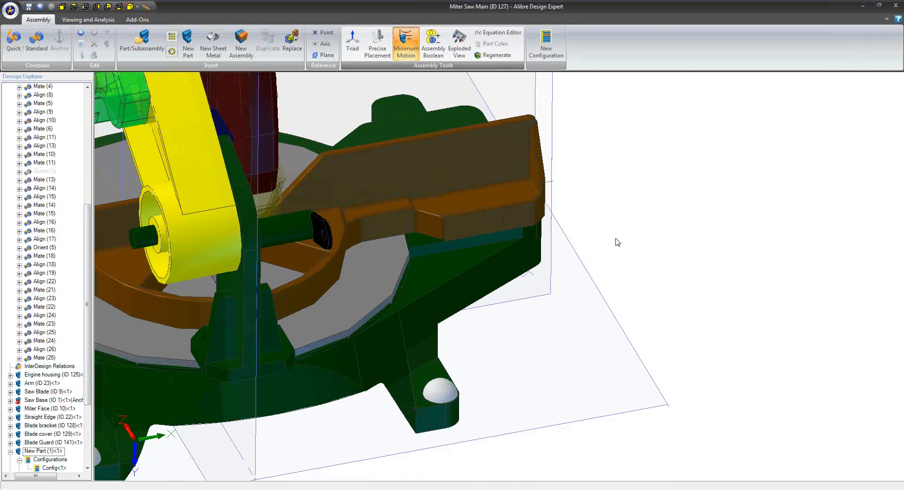
{"action": "scroll", "coordinate": [618, 242], "scroll_direction": "down", "scroll_amount": 8}
{"action": "mouse_move", "coordinate": [571, 365]}
{"action": "middle_mouse_down"}
{"action": "mouse_move", "coordinate": [591, 401]}
{"action": "mouse_move", "coordinate": [563, 364]}
{"action": "middle_mouse_up"}
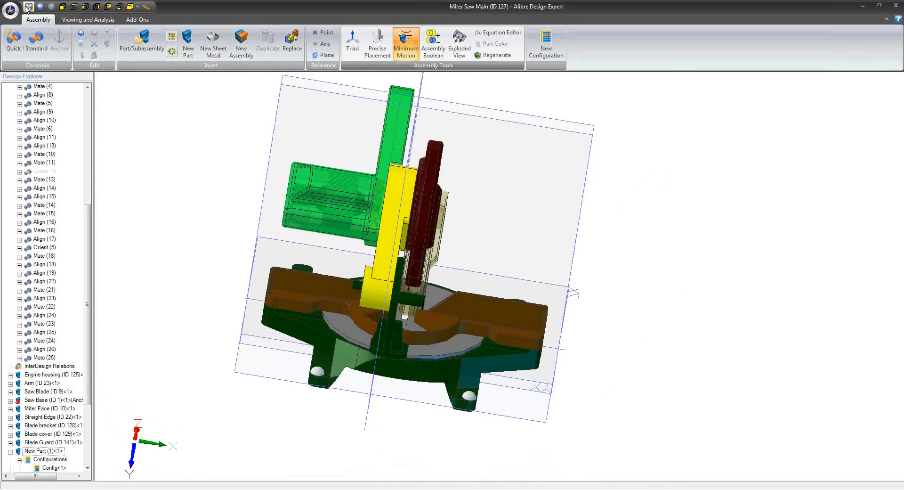
{"action": "left_click", "coordinate": [28, 7]}
{"action": "left_click", "coordinate": [433, 98]}
Switch to the Miter Saw Main drawing and review its views and bill of materials against the assembly
{"action": "left_click", "coordinate": [197, 489]}
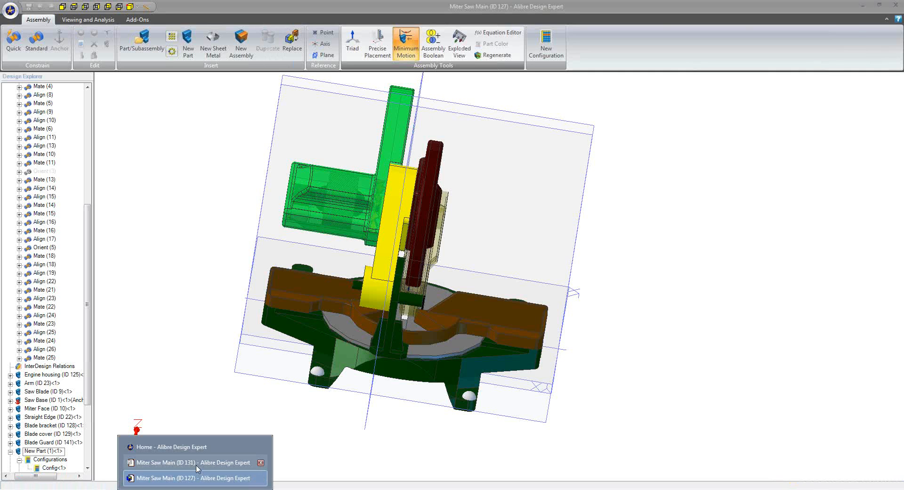
{"action": "left_click", "coordinate": [193, 462]}
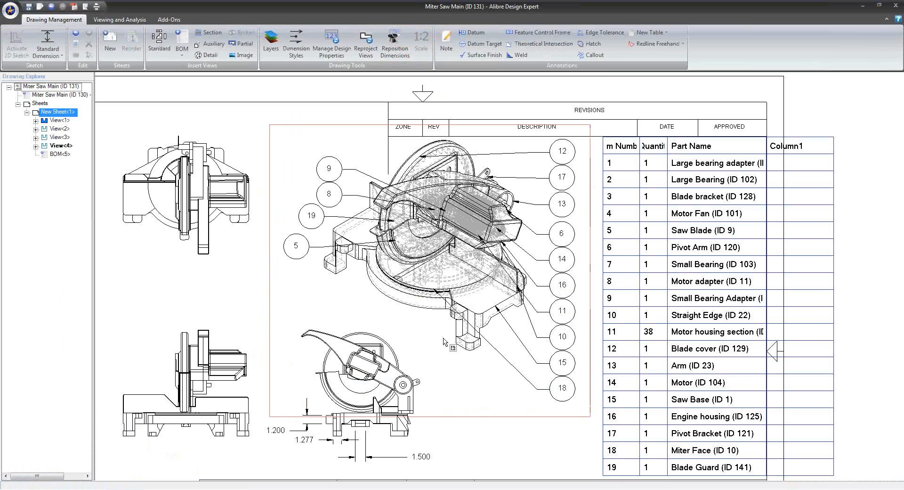
{"action": "scroll", "coordinate": [438, 306], "scroll_direction": "down", "scroll_amount": 1}
{"action": "scroll", "coordinate": [300, 283], "scroll_direction": "down", "scroll_amount": 1}
{"action": "middle_click_drag", "start_coordinate": [287, 200], "coordinate": [363, 171]}
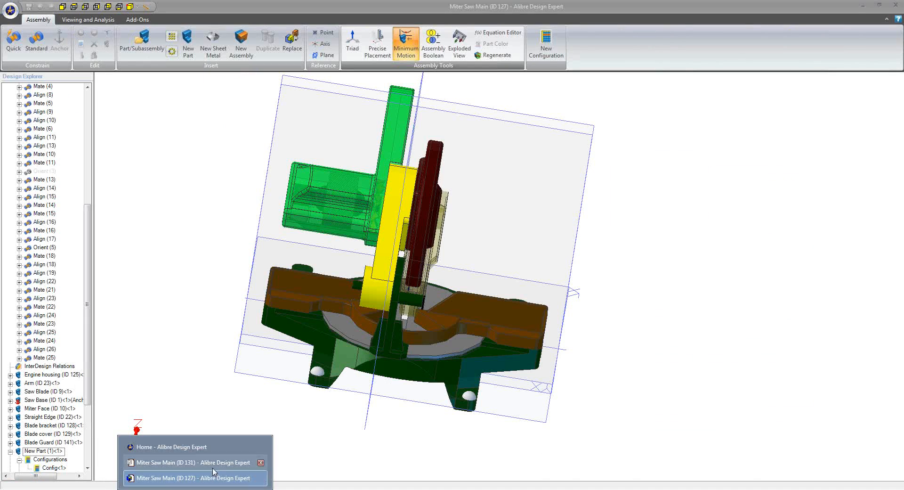
{"action": "left_click", "coordinate": [214, 474]}
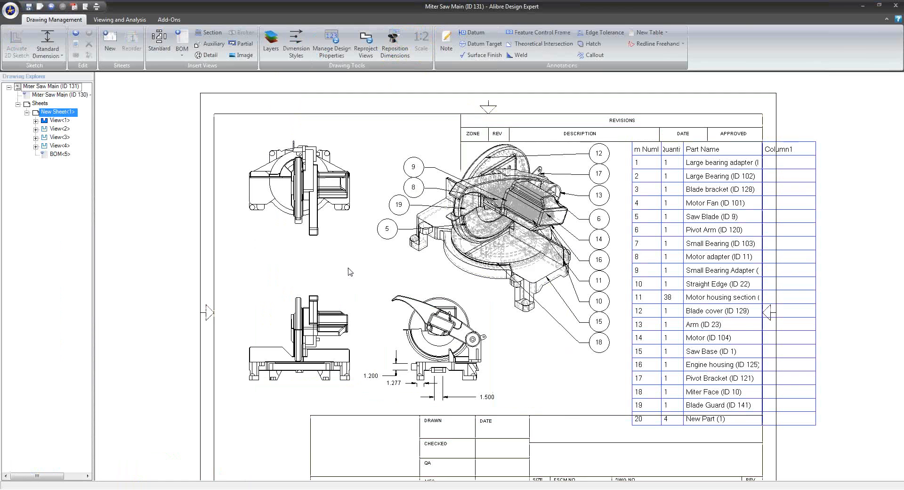
Examine the foot holes in the drawing's top view, the balloons and the parts table on the whole sheet
{"action": "scroll", "coordinate": [284, 163], "scroll_direction": "up", "scroll_amount": 5}
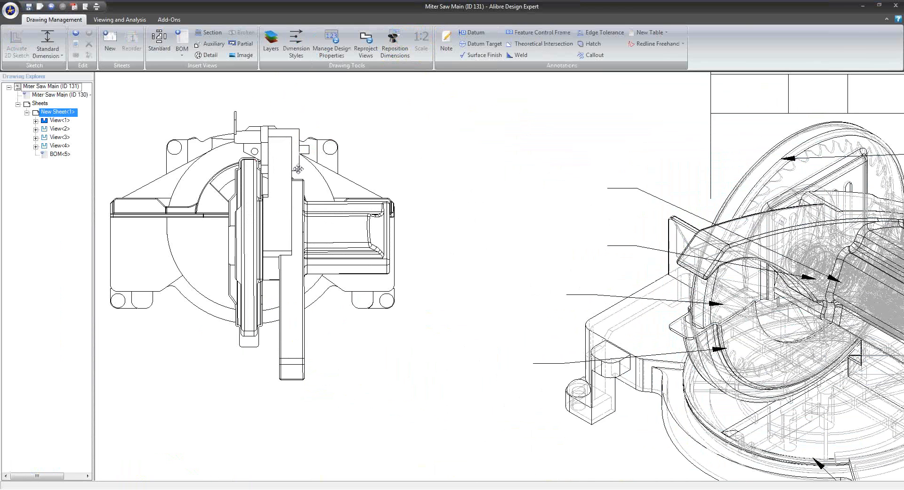
{"action": "scroll", "coordinate": [284, 163], "scroll_direction": "up", "scroll_amount": 3}
{"action": "scroll", "coordinate": [285, 168], "scroll_direction": "down", "scroll_amount": 5}
{"action": "middle_click_drag", "start_coordinate": [589, 200], "coordinate": [416, 187]}
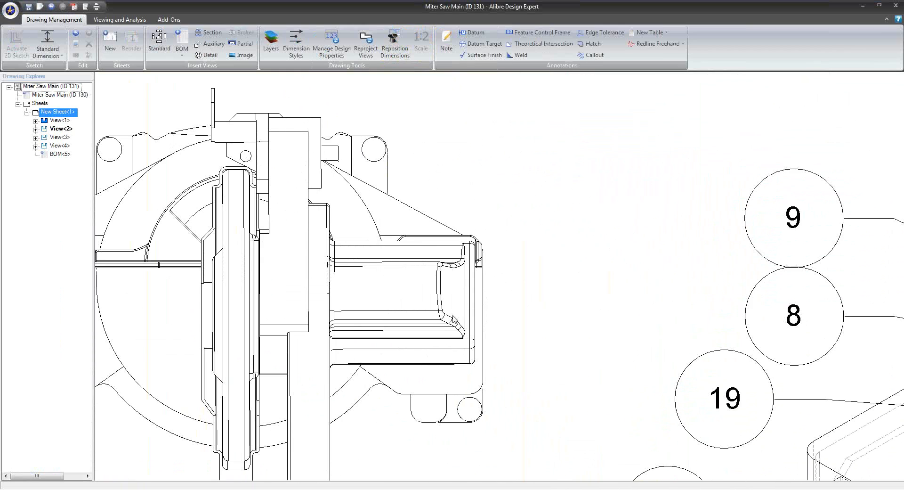
{"action": "scroll", "coordinate": [424, 142], "scroll_direction": "down", "scroll_amount": 3}
{"action": "scroll", "coordinate": [444, 252], "scroll_direction": "down", "scroll_amount": 5}
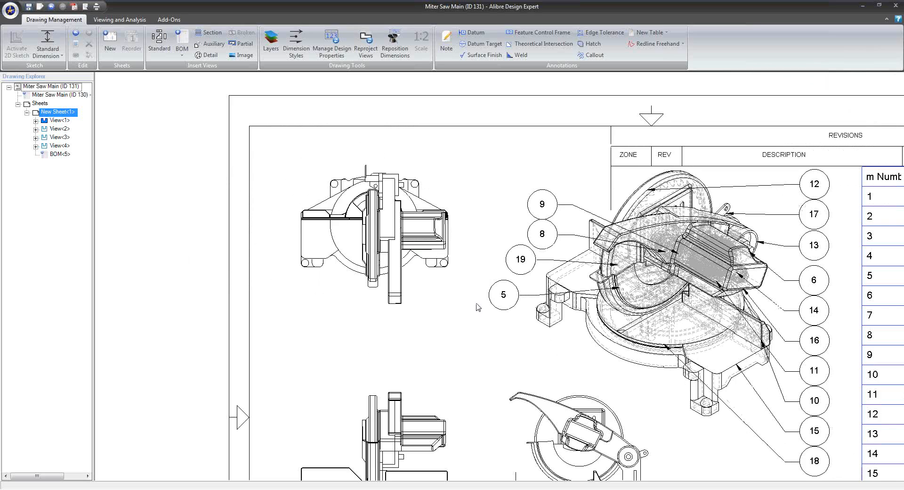
{"action": "middle_click_drag", "start_coordinate": [302, 283], "coordinate": [361, 236]}
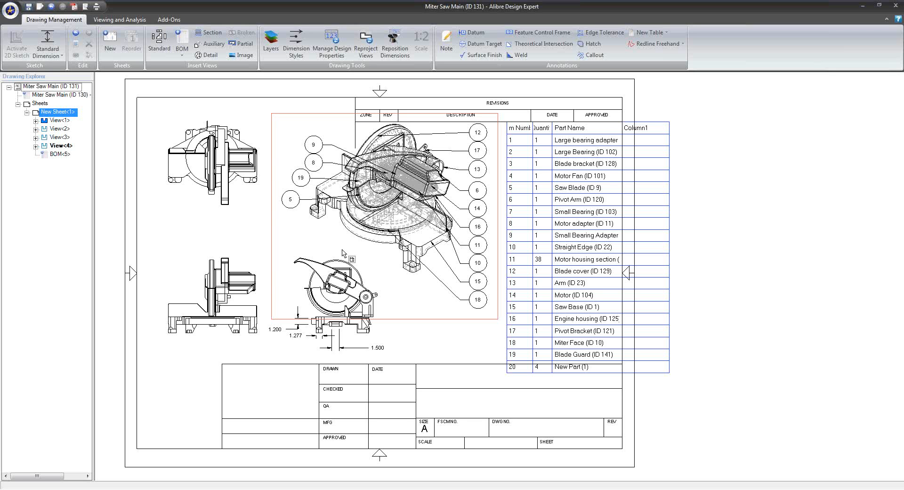
{"action": "scroll", "coordinate": [320, 287], "scroll_direction": "down", "scroll_amount": 1}
{"action": "middle_click_drag", "start_coordinate": [320, 286], "coordinate": [371, 290]}
{"action": "scroll", "coordinate": [382, 295], "scroll_direction": "down", "scroll_amount": 1}
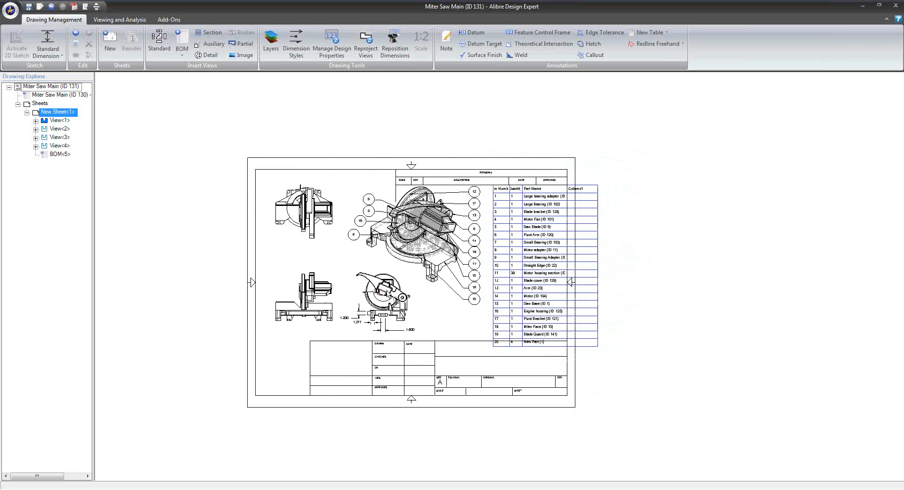
{"action": "scroll", "coordinate": [406, 287], "scroll_direction": "down", "scroll_amount": 1}
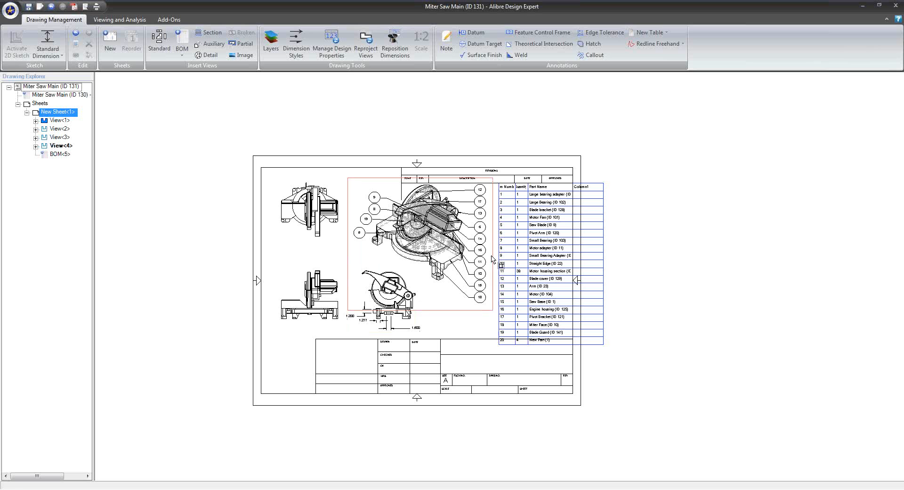
Return to the assembly, create a new part and start a 2D sketch on its XY plane
{"action": "left_click", "coordinate": [193, 485]}
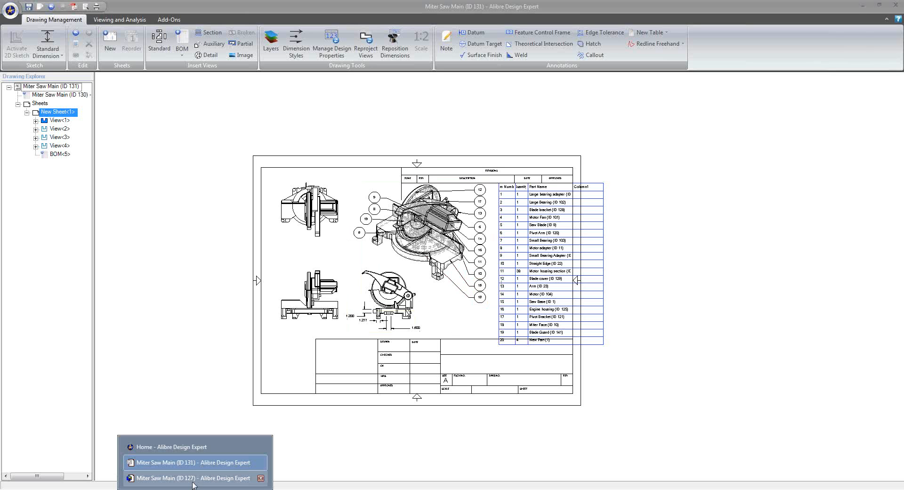
{"action": "left_click", "coordinate": [193, 478]}
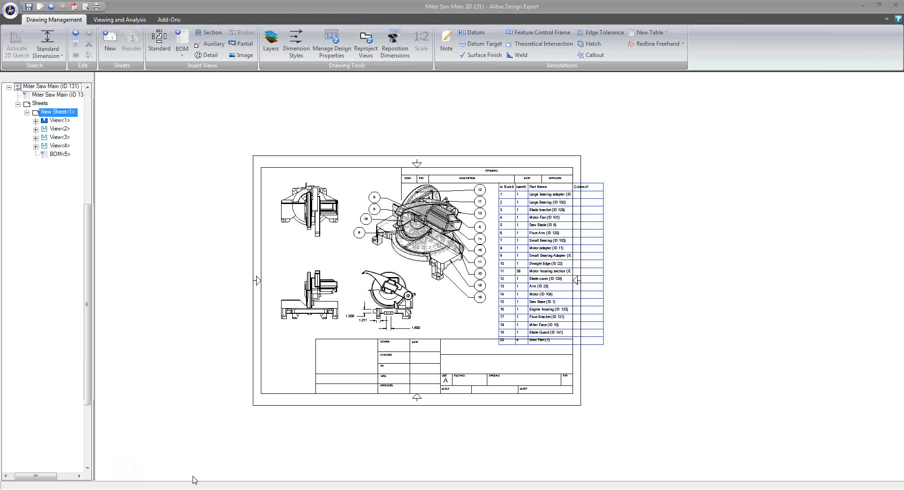
{"action": "left_click", "coordinate": [14, 13]}
{"action": "mouse_move", "coordinate": [30, 28]}
{"action": "left_click", "coordinate": [100, 29]}
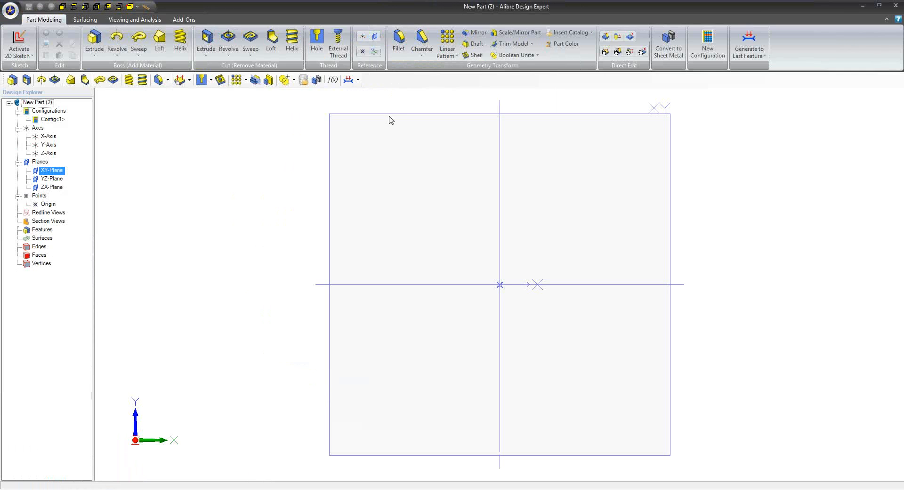
{"action": "right_click", "coordinate": [391, 115]}
{"action": "left_click", "coordinate": [424, 120]}
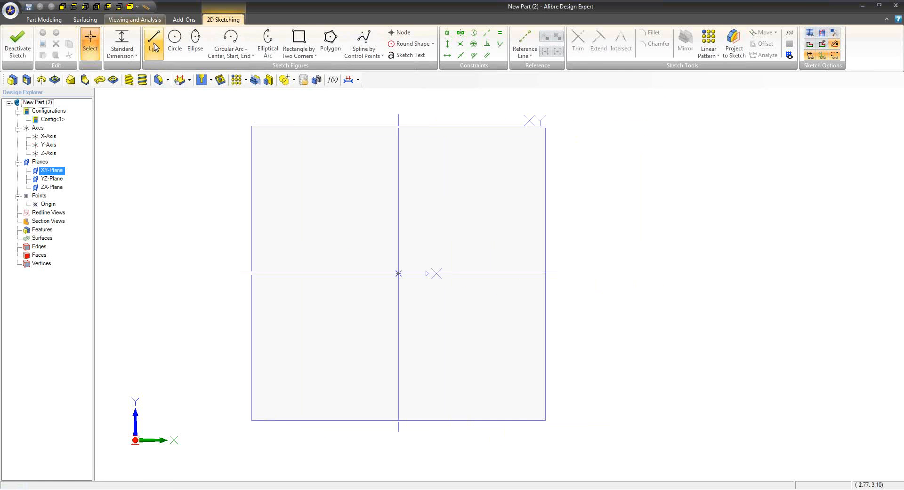
Sketch a vertical line and a connected horizontal line forming an L-shaped corner below and beside the origin
{"action": "left_click", "coordinate": [154, 41]}
{"action": "left_click", "coordinate": [316, 203]}
{"action": "left_click", "coordinate": [316, 352]}
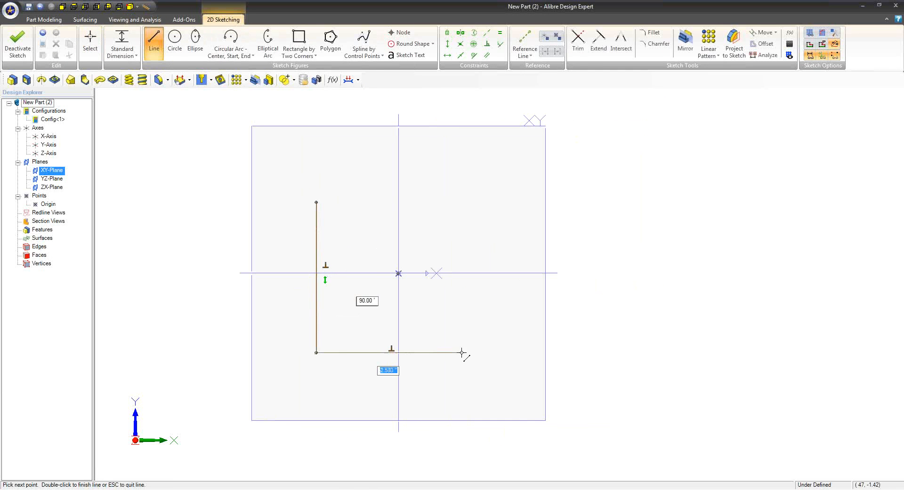
{"action": "double_click", "coordinate": [470, 352]}
Fillet the corner between the two lines with a radius of 0.500 inches
{"action": "left_click", "coordinate": [90, 41]}
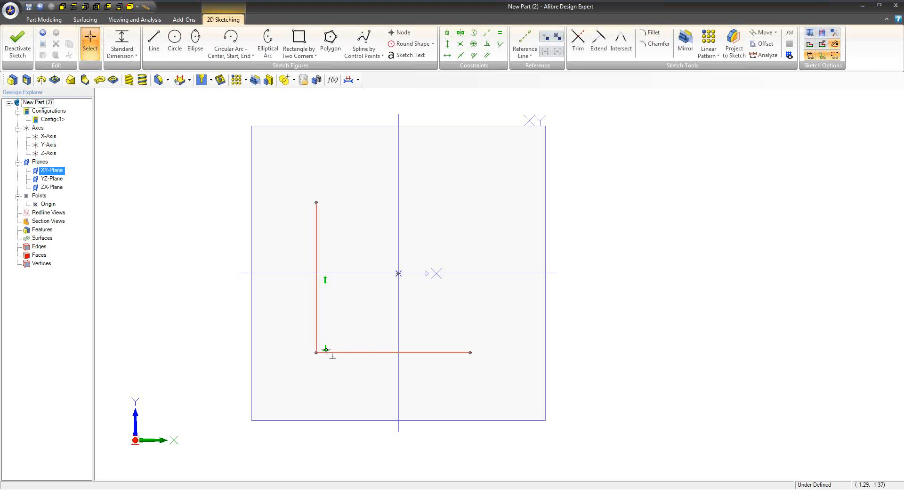
{"action": "left_click_drag", "start_coordinate": [351, 325], "coordinate": [294, 382]}
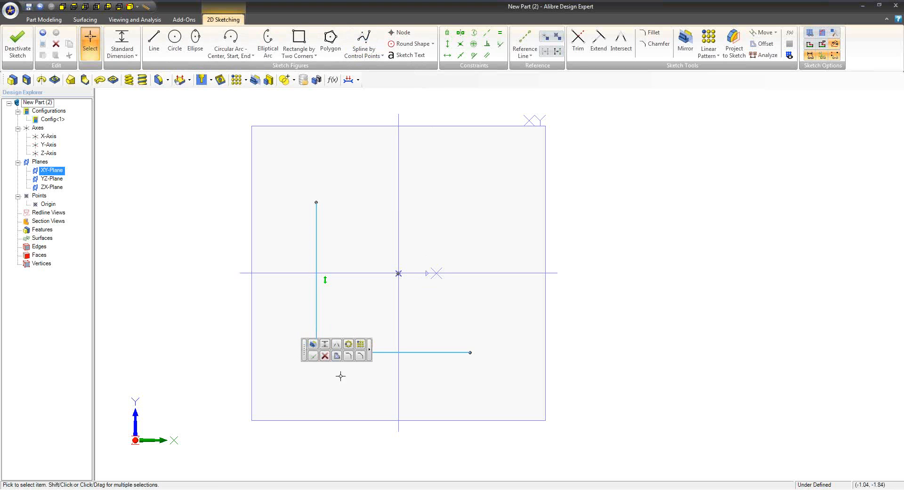
{"action": "left_click", "coordinate": [348, 355]}
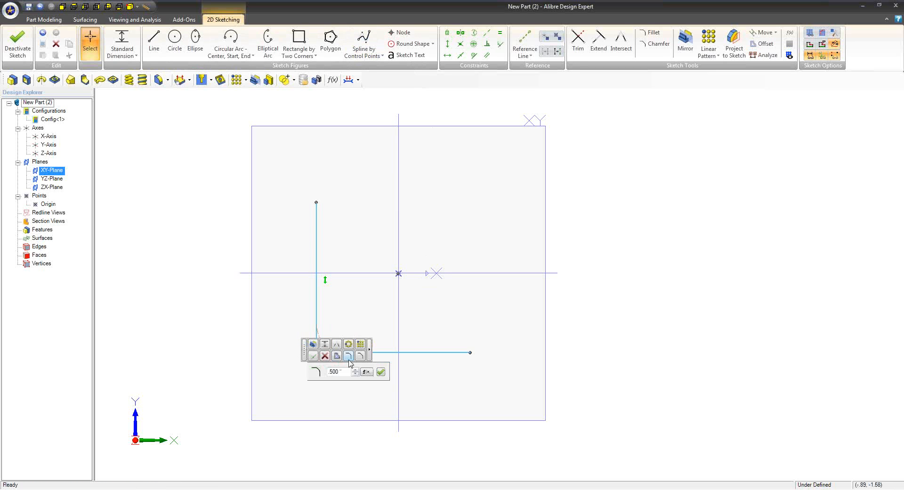
{"action": "left_click", "coordinate": [381, 373]}
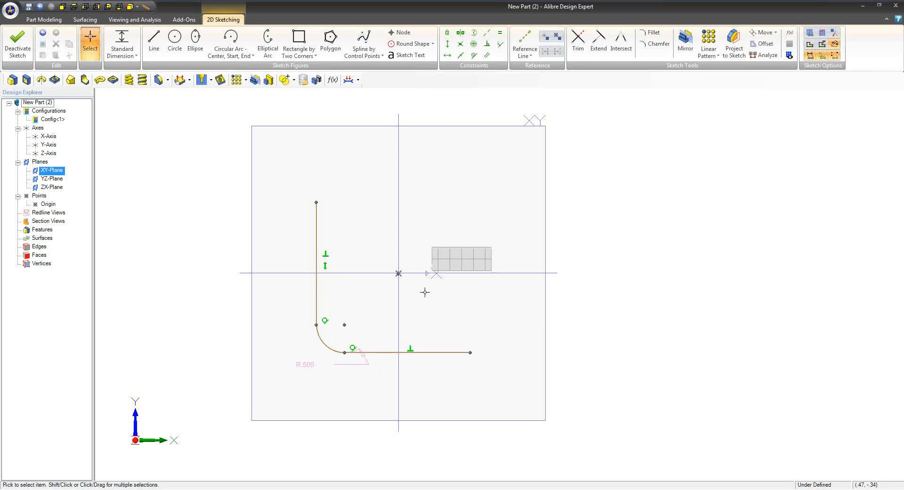
Close the profile with connected horizontal and vertical lines, leaving a step above the lower horizontal line's free end
{"action": "mouse_move", "coordinate": [443, 267]}
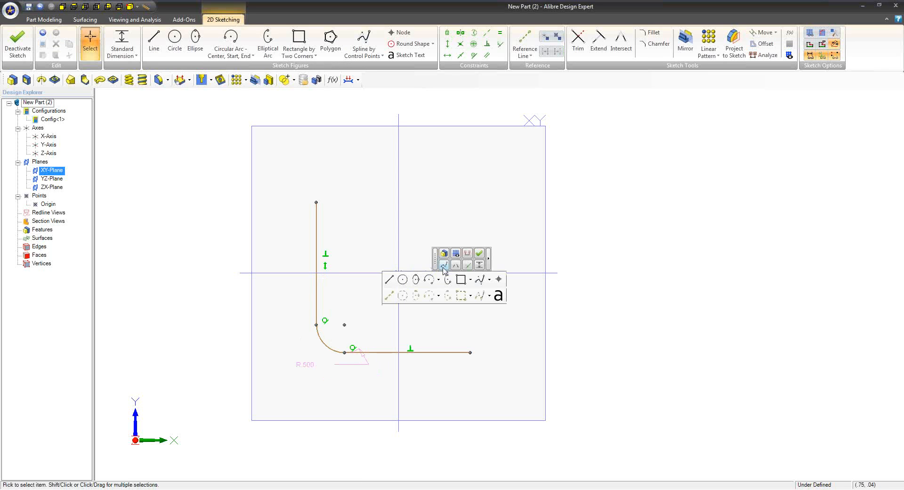
{"action": "left_click", "coordinate": [389, 279]}
{"action": "left_click", "coordinate": [316, 202]}
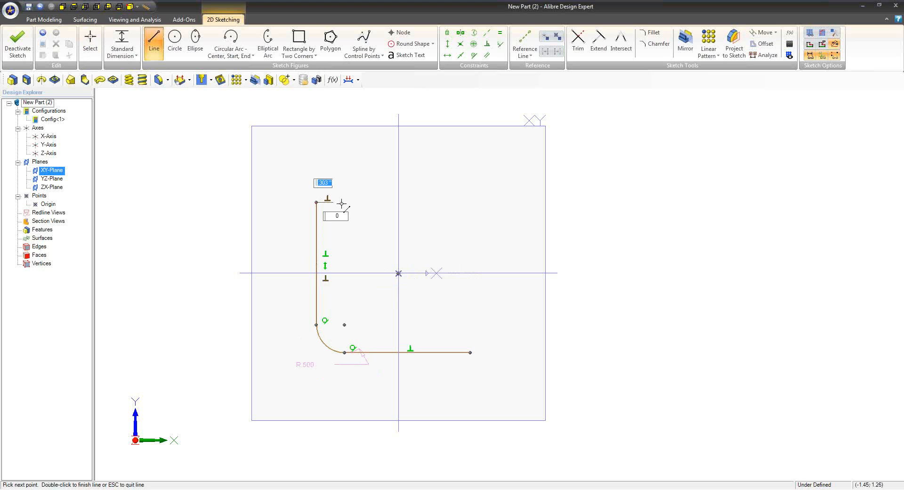
{"action": "left_click", "coordinate": [435, 202]}
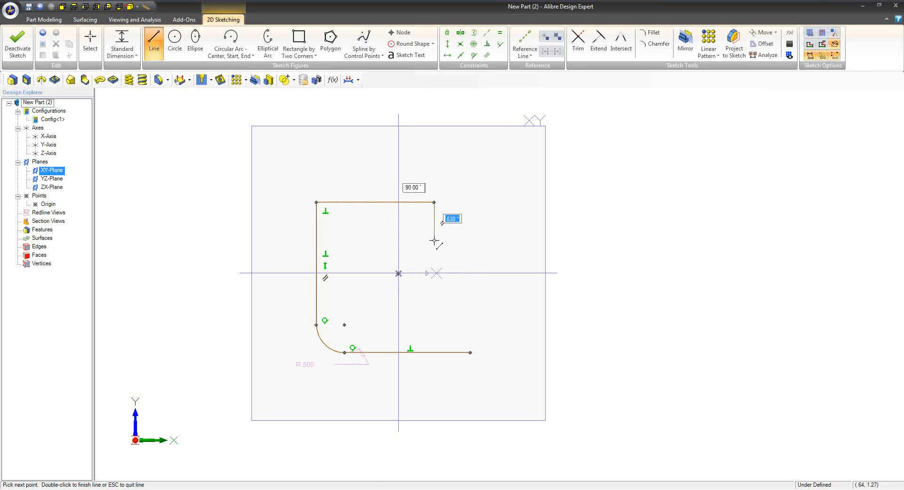
{"action": "left_click", "coordinate": [433, 292]}
{"action": "left_click", "coordinate": [470, 292]}
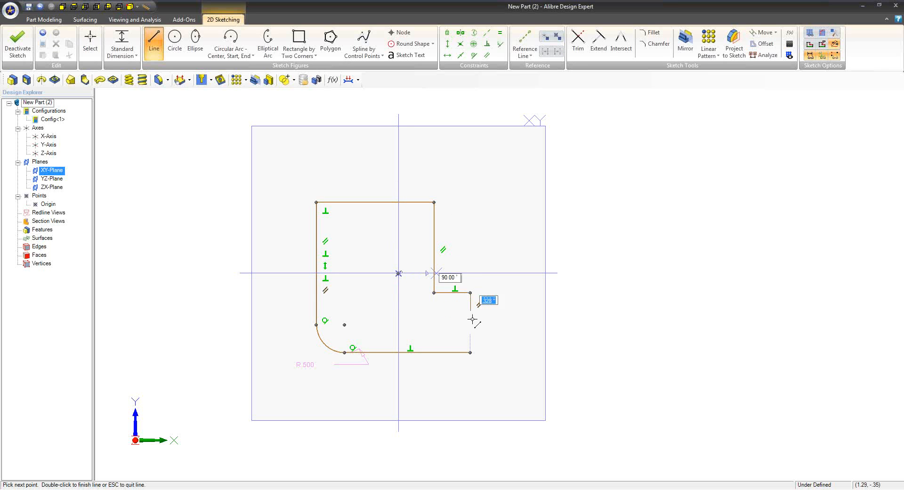
{"action": "left_click", "coordinate": [470, 352]}
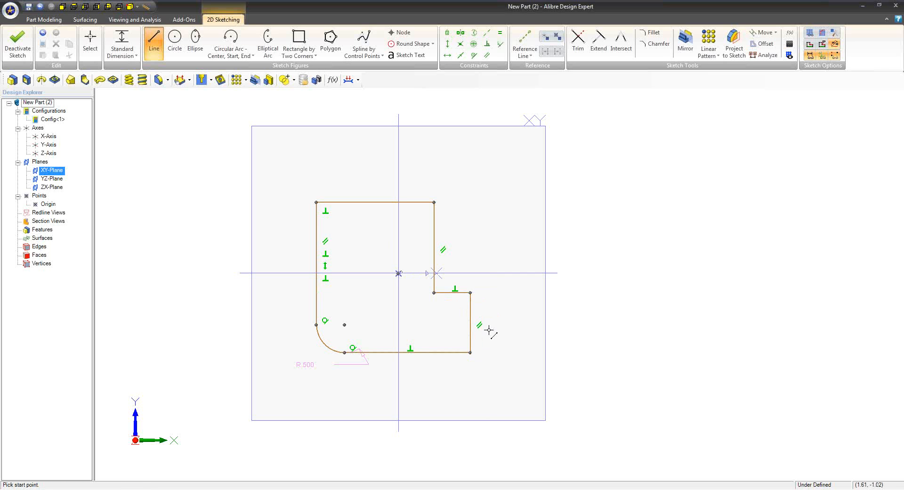
{"action": "scroll", "coordinate": [501, 270], "scroll_direction": "down", "scroll_amount": 1}
{"action": "key", "text": "Escape"}
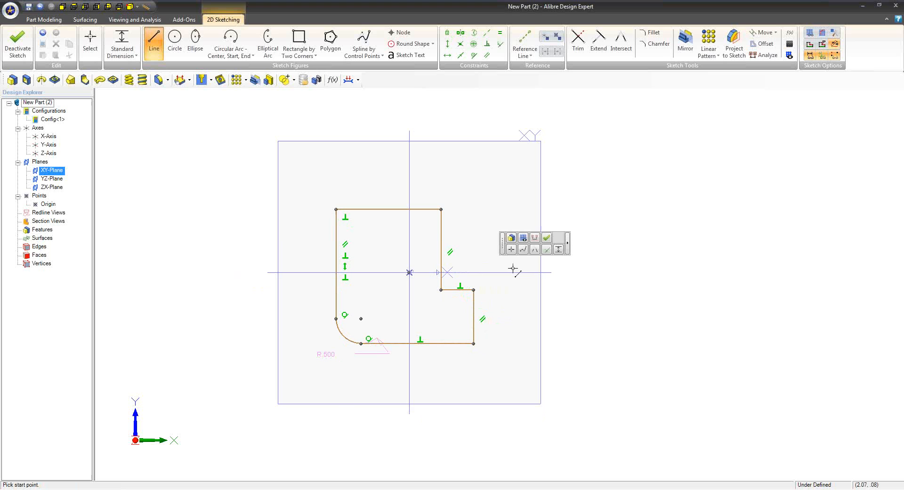
Chamfer the outer corner of the step between its short horizontal and vertical lines at 0.500 inches
{"action": "left_click", "coordinate": [511, 250]}
{"action": "left_click_drag", "start_coordinate": [492, 264], "coordinate": [468, 301]}
{"action": "left_click", "coordinate": [522, 278]}
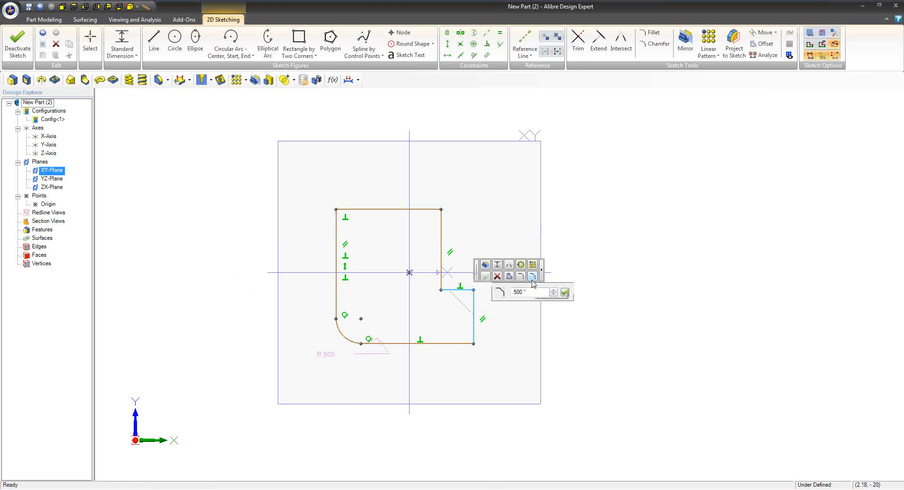
{"action": "left_click", "coordinate": [565, 292]}
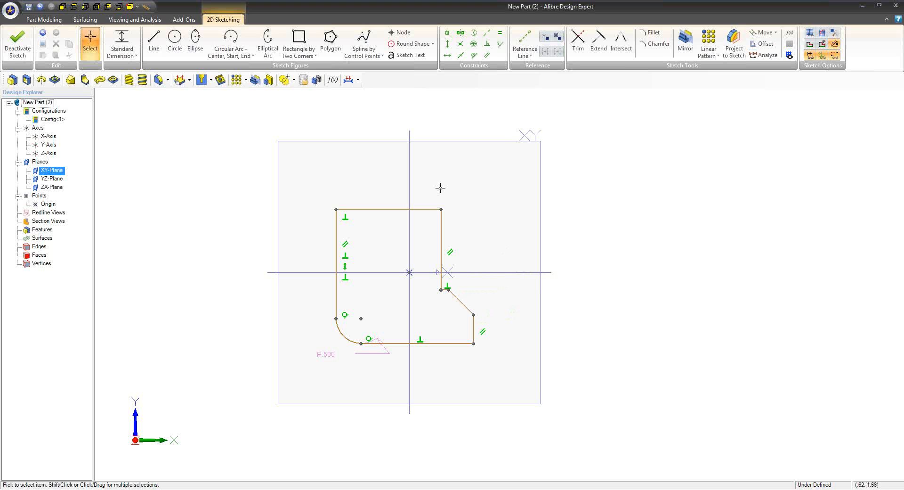
Fillet the profile corner between the top horizontal line and the upper vertical line with a 0.500 inch radius
{"action": "left_click_drag", "start_coordinate": [451, 198], "coordinate": [417, 222]}
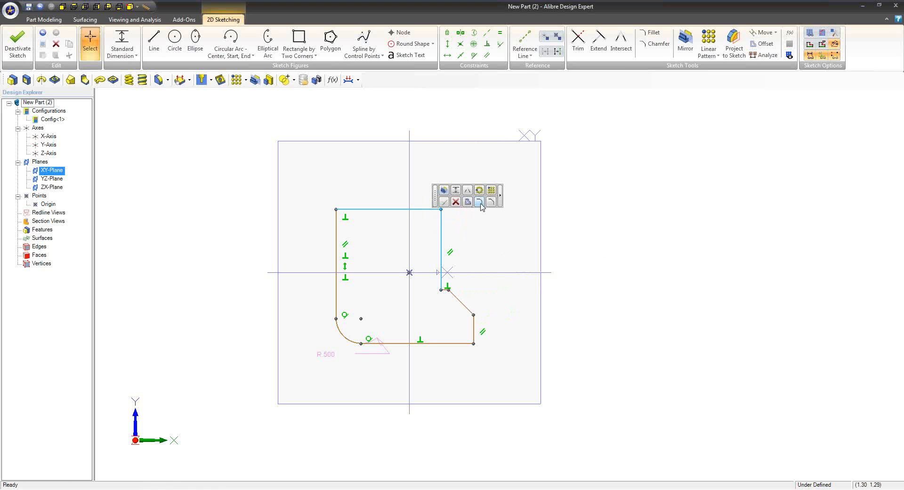
{"action": "left_click", "coordinate": [479, 202]}
{"action": "left_click", "coordinate": [511, 217]}
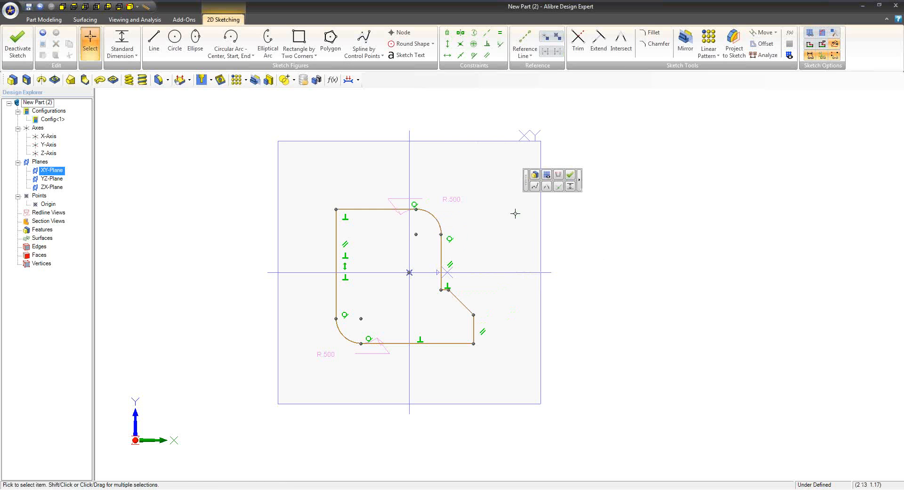
Extrude the sketched profile as a boss to a depth of 5.000 inches, ignoring the sketch problem warning
{"action": "scroll", "coordinate": [512, 214], "scroll_direction": "down", "scroll_amount": 2}
{"action": "left_click", "coordinate": [43, 20]}
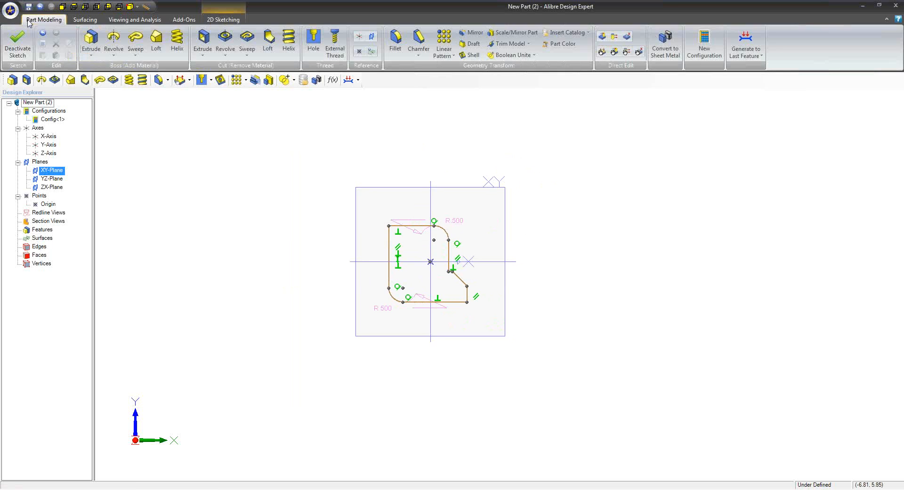
{"action": "left_click", "coordinate": [87, 37]}
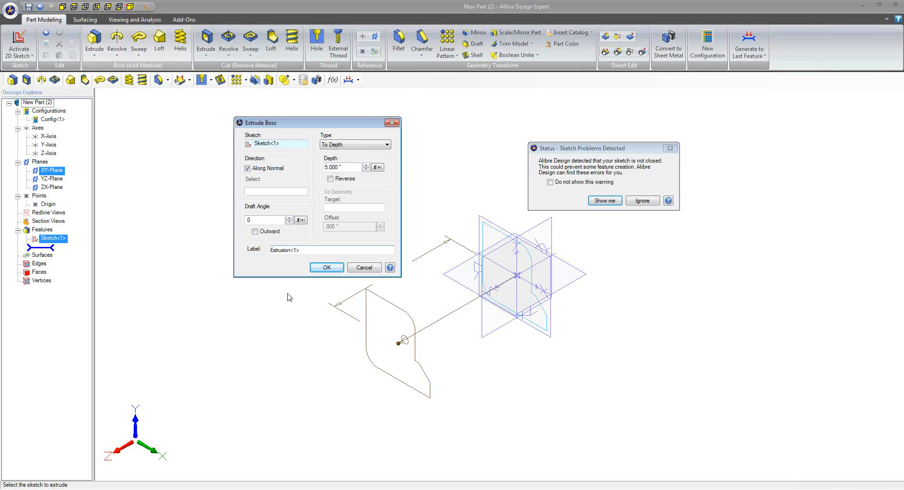
{"action": "key", "text": "Return"}
{"action": "left_click", "coordinate": [641, 200]}
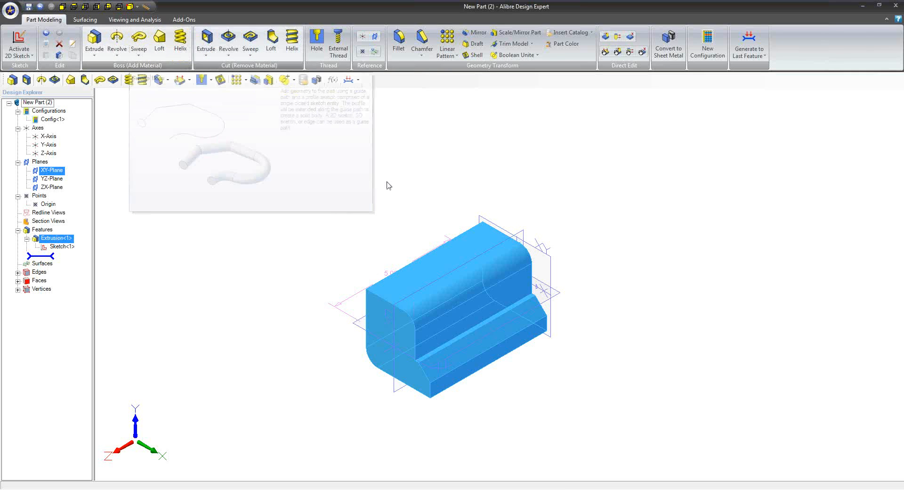
Close the extruded part and return to the miter saw assembly
{"action": "left_click", "coordinate": [507, 230]}
{"action": "middle_click_drag", "start_coordinate": [543, 282], "coordinate": [524, 305]}
{"action": "double_click", "coordinate": [330, 5]}
{"action": "left_click", "coordinate": [567, 32]}
{"action": "left_click", "coordinate": [452, 265]}
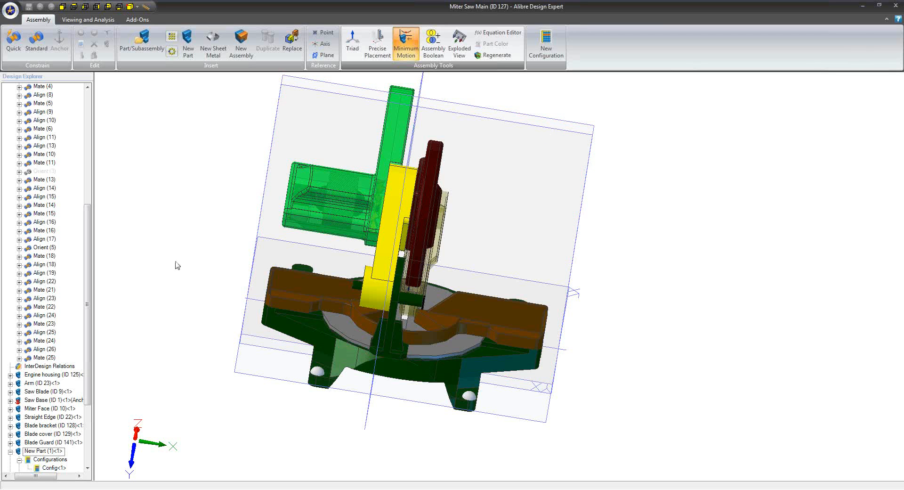
Switch to the Home window, create a new sheet metal part and start a 2D sketch on its XY plane
{"action": "left_click", "coordinate": [193, 488]}
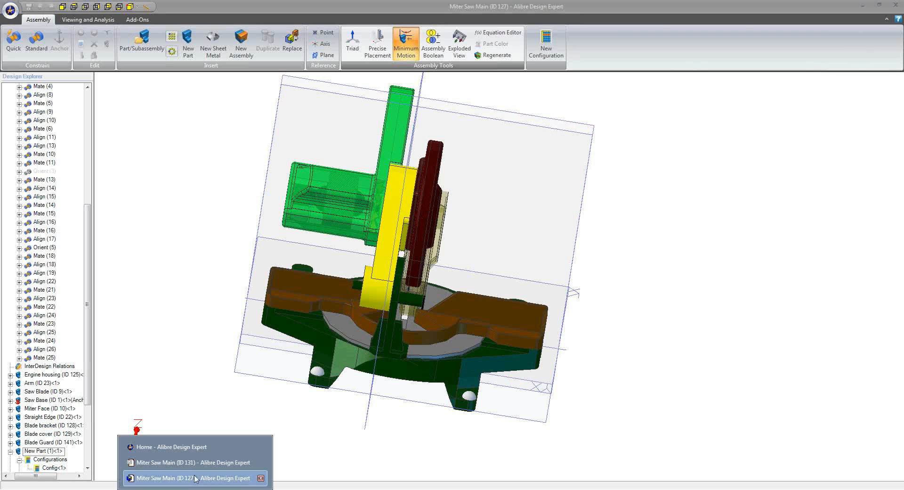
{"action": "left_click", "coordinate": [198, 447]}
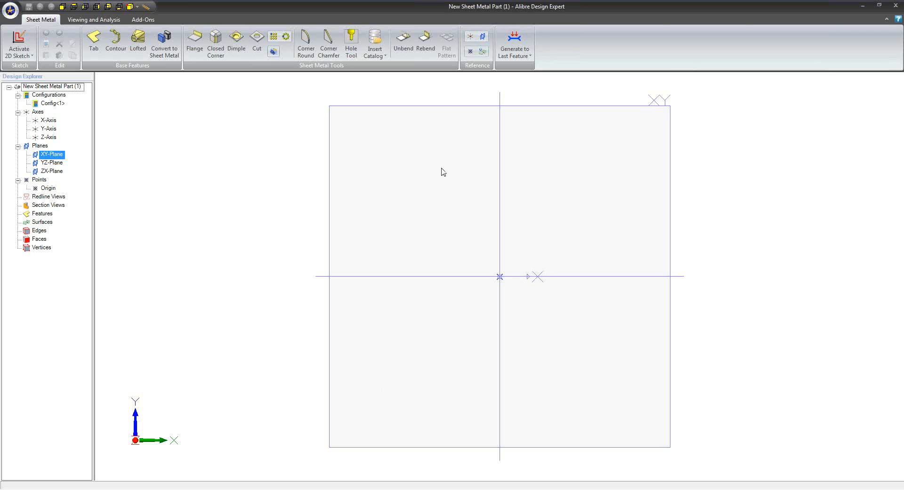
{"action": "right_click", "coordinate": [432, 108]}
{"action": "left_click", "coordinate": [435, 113]}
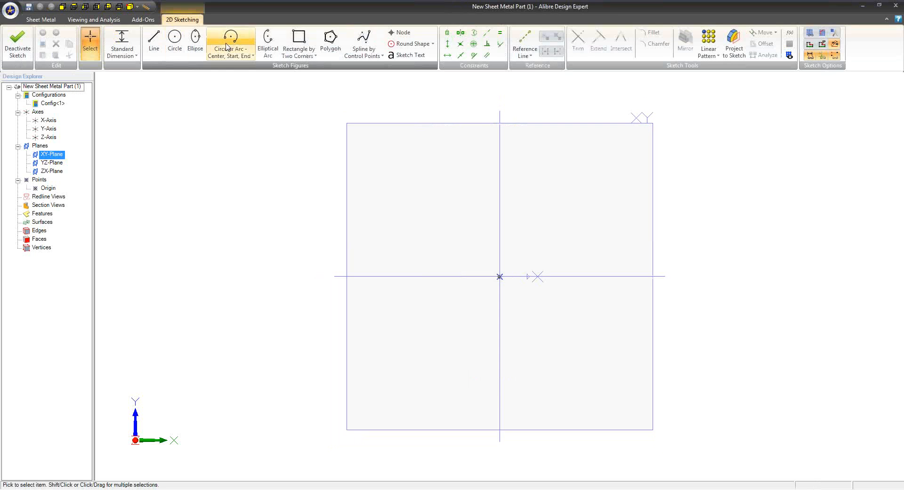
Sketch a two-corner rectangle reaching from beyond the plane's upper corner to just past the origin, and finish the sketch
{"action": "left_click", "coordinate": [298, 42]}
{"action": "left_click", "coordinate": [339, 115]}
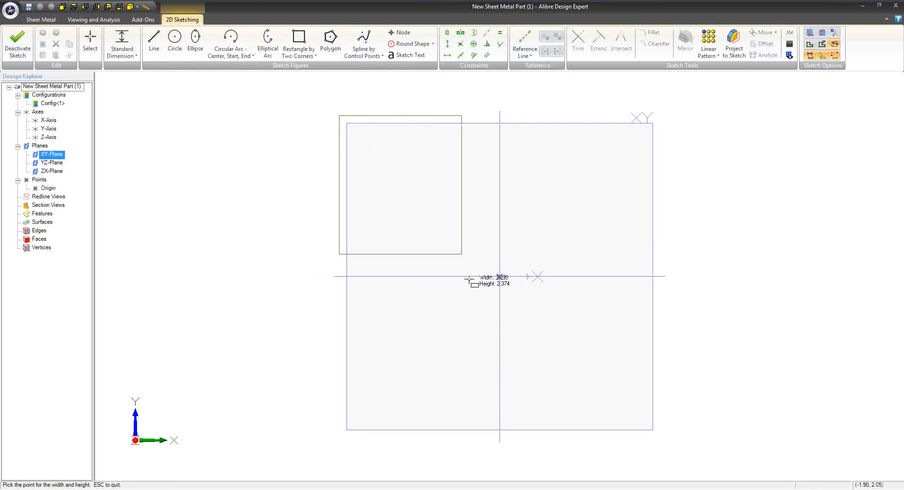
{"action": "left_click", "coordinate": [518, 291]}
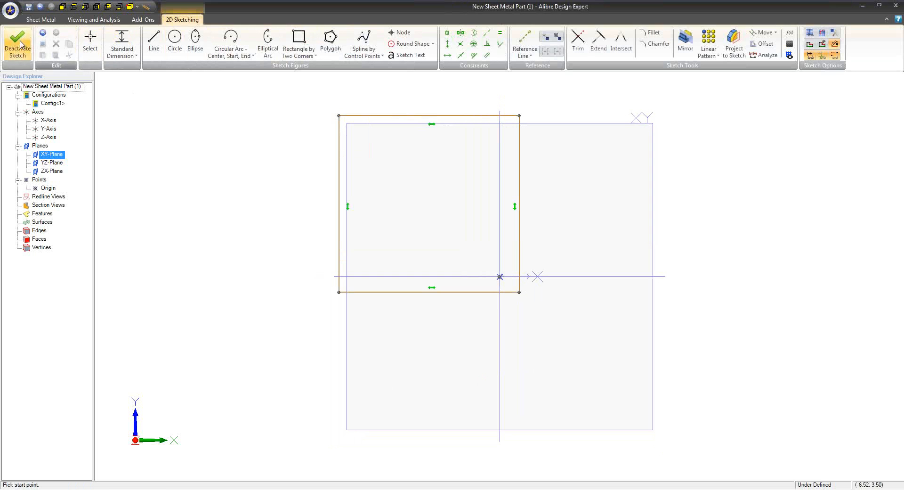
{"action": "left_click", "coordinate": [17, 43]}
Create a base tab from the rectangle sketch
{"action": "left_click", "coordinate": [93, 40]}
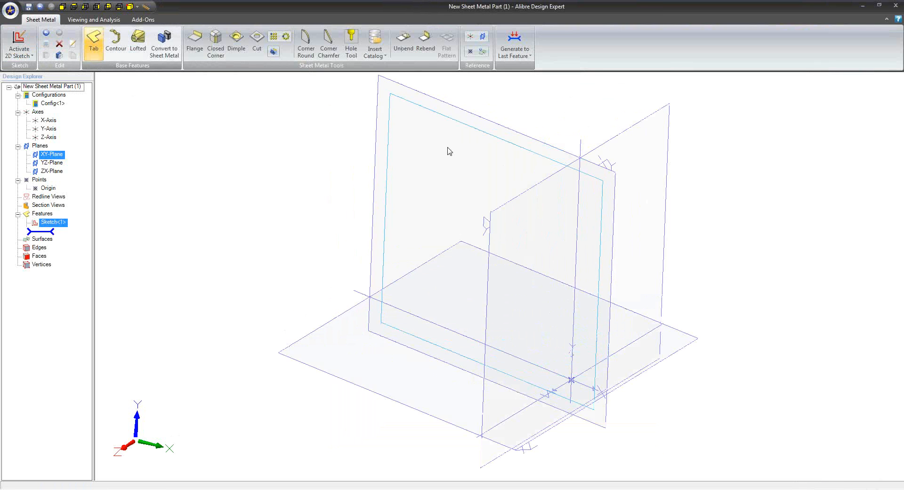
{"action": "left_click", "coordinate": [566, 194]}
{"action": "left_click", "coordinate": [577, 180]}
{"action": "mouse_move", "coordinate": [527, 242]}
{"action": "middle_mouse_down"}
{"action": "mouse_move", "coordinate": [448, 249]}
{"action": "mouse_move", "coordinate": [455, 231]}
{"action": "mouse_move", "coordinate": [464, 252]}
{"action": "mouse_move", "coordinate": [521, 231]}
{"action": "middle_mouse_up"}
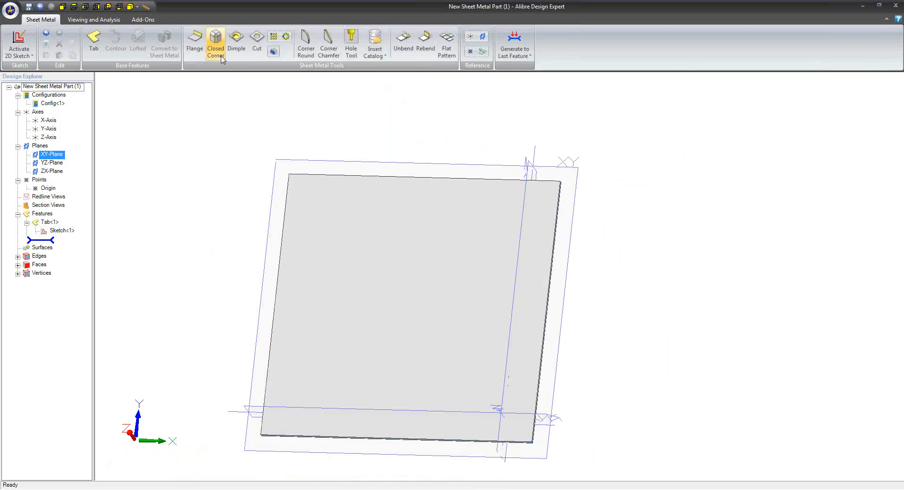
Add flanges with a leg length of 1.000 inch along two opposite edges of the tab, parallel to the X axis
{"action": "left_click", "coordinate": [202, 53]}
{"action": "middle_click_drag", "start_coordinate": [468, 202], "coordinate": [430, 196]}
{"action": "left_click", "coordinate": [430, 191]}
{"action": "middle_click_drag", "start_coordinate": [466, 250], "coordinate": [375, 383]}
{"action": "left_click", "coordinate": [398, 426]}
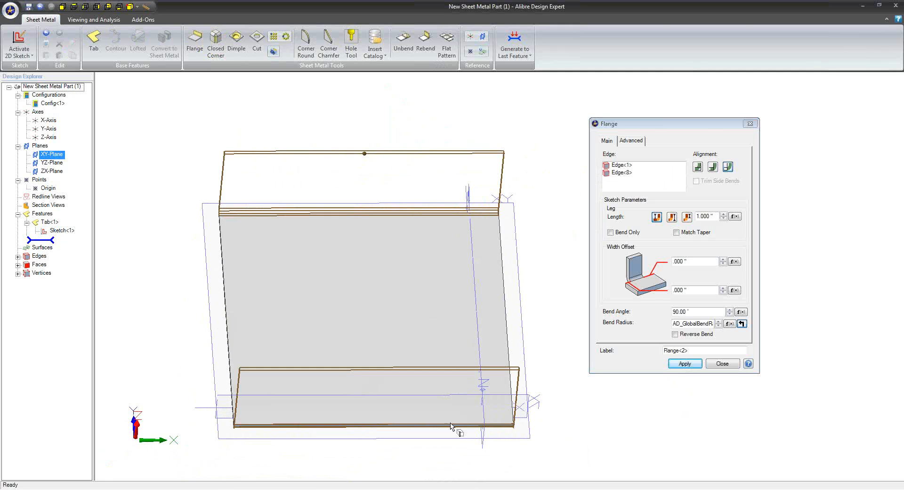
{"action": "left_click", "coordinate": [683, 367]}
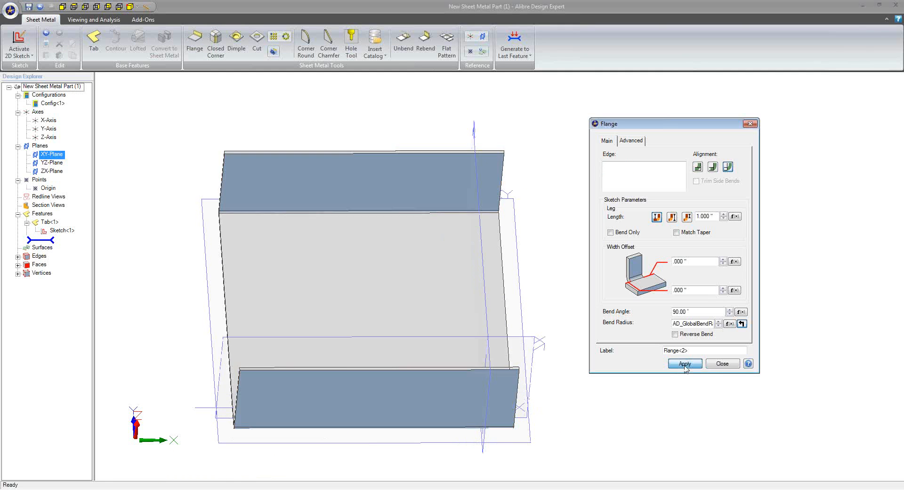
Add flanges with a leg length of about 1.6 inches along the tab's remaining two opposite edges
{"action": "middle_click_drag", "start_coordinate": [479, 412], "coordinate": [490, 410]}
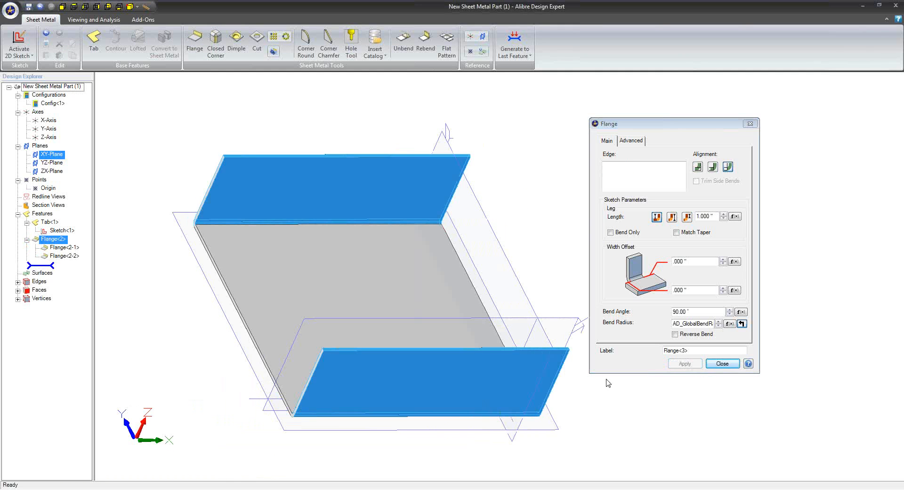
{"action": "left_click", "coordinate": [254, 340]}
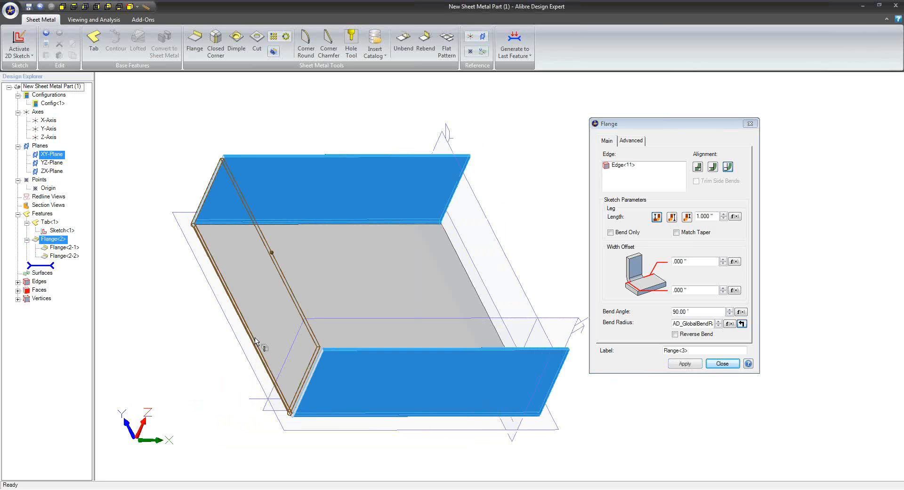
{"action": "left_click", "coordinate": [479, 303]}
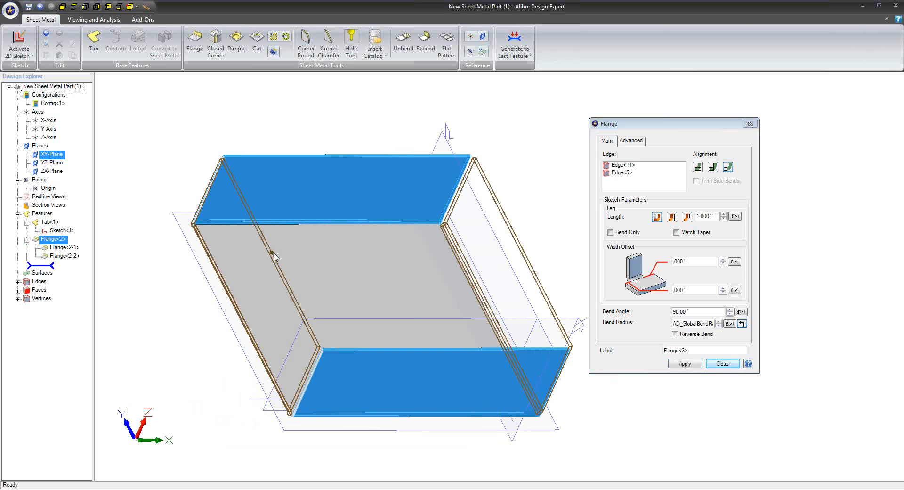
{"action": "left_click_drag", "start_coordinate": [275, 250], "coordinate": [382, 290]}
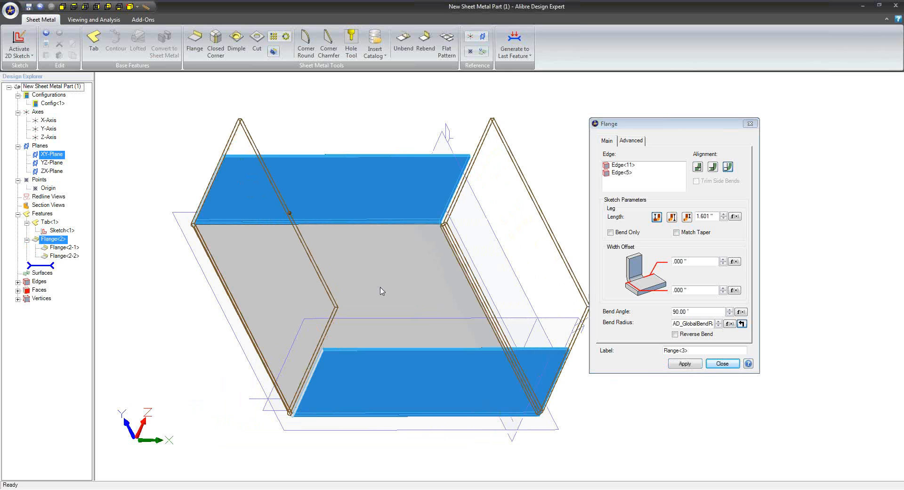
{"action": "left_click", "coordinate": [683, 363]}
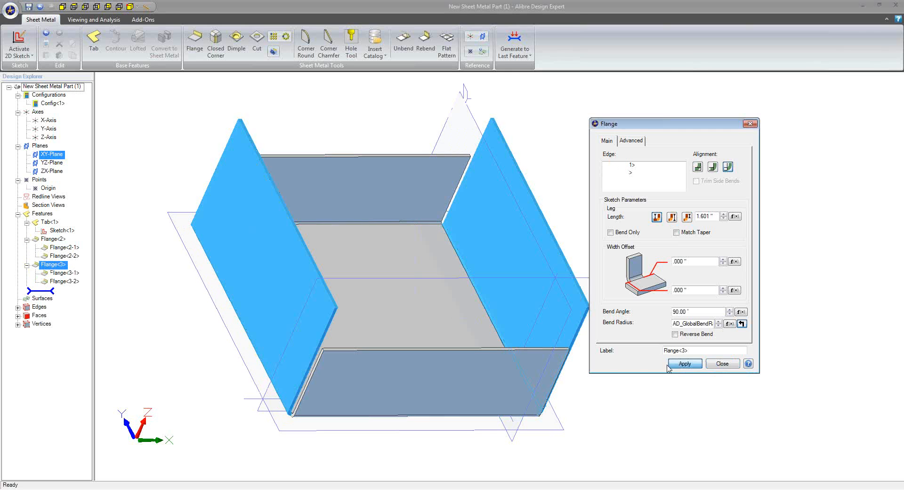
{"action": "left_click", "coordinate": [722, 363]}
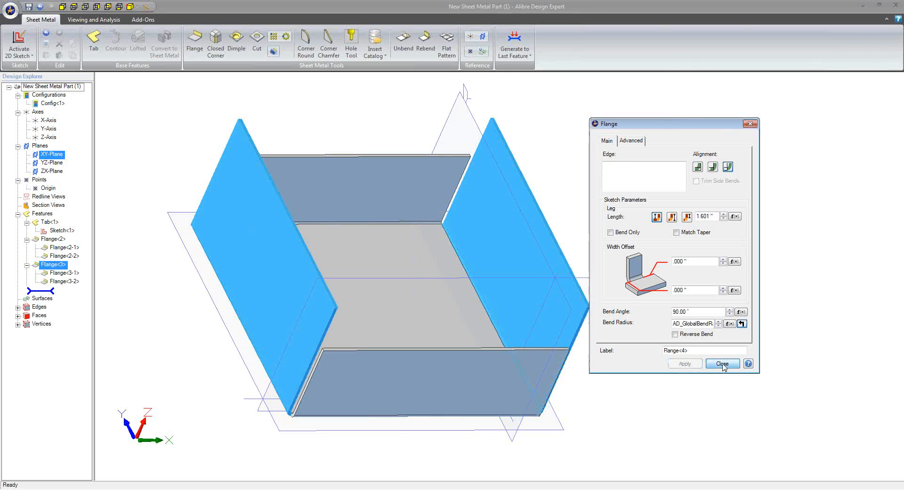
Add outward-facing flanges with a leg length of about 0.68 inches along the top edges of the first two flanges
{"action": "left_click", "coordinate": [195, 40]}
{"action": "left_click", "coordinate": [433, 351]}
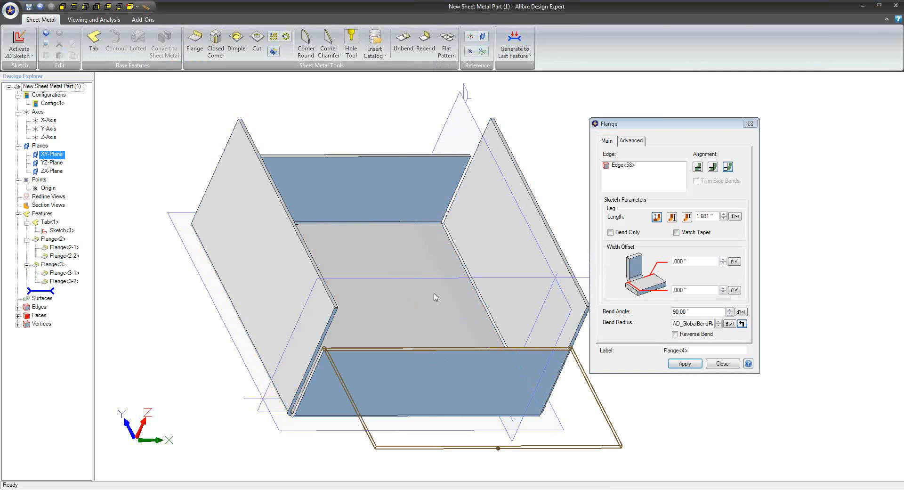
{"action": "left_click", "coordinate": [394, 155]}
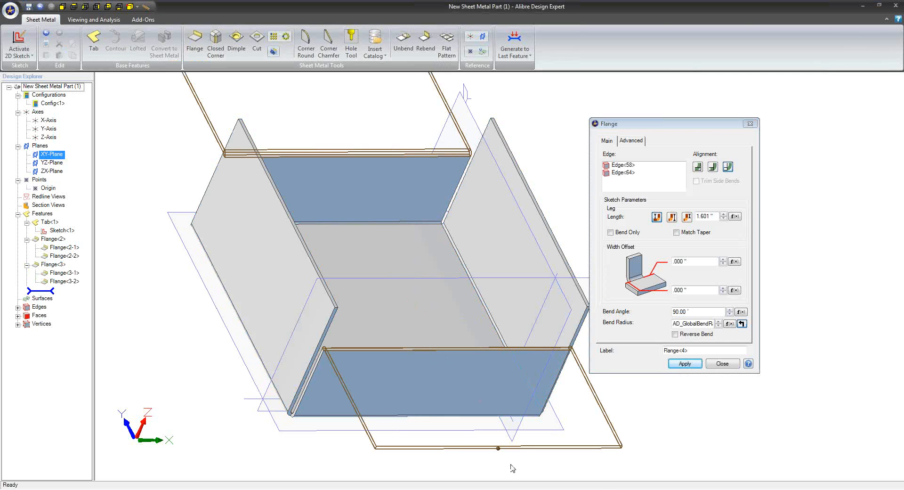
{"action": "left_click_drag", "start_coordinate": [498, 446], "coordinate": [487, 391]}
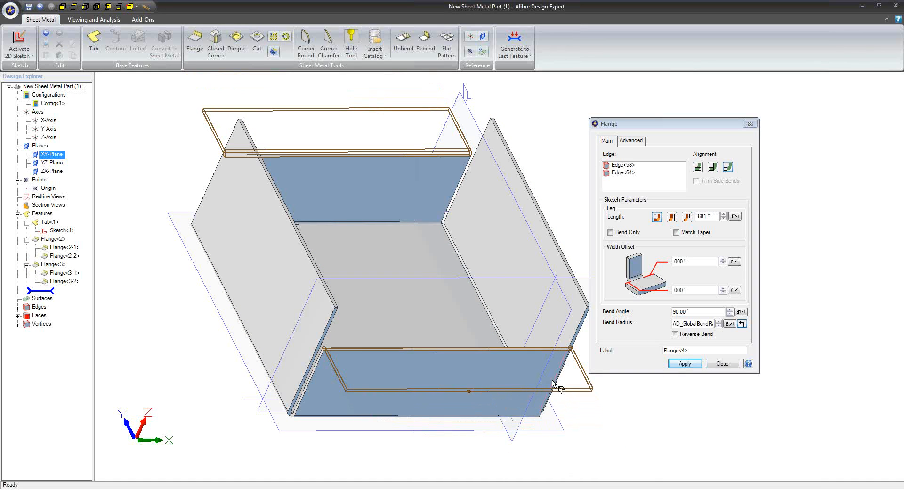
{"action": "left_click", "coordinate": [678, 365]}
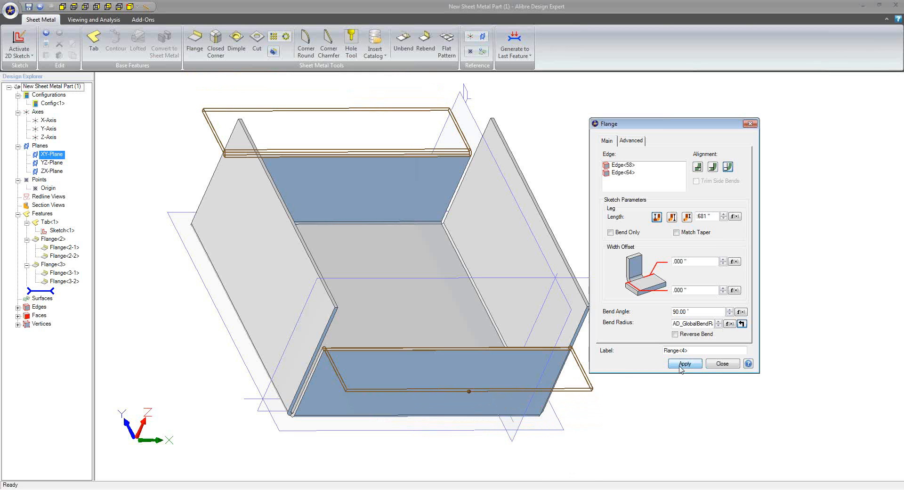
{"action": "left_click", "coordinate": [723, 364]}
Edit the two taller side flanges to a leg length of about 0.67 inches and regenerate to the last feature
{"action": "right_click_drag", "start_coordinate": [631, 395], "coordinate": [692, 397]}
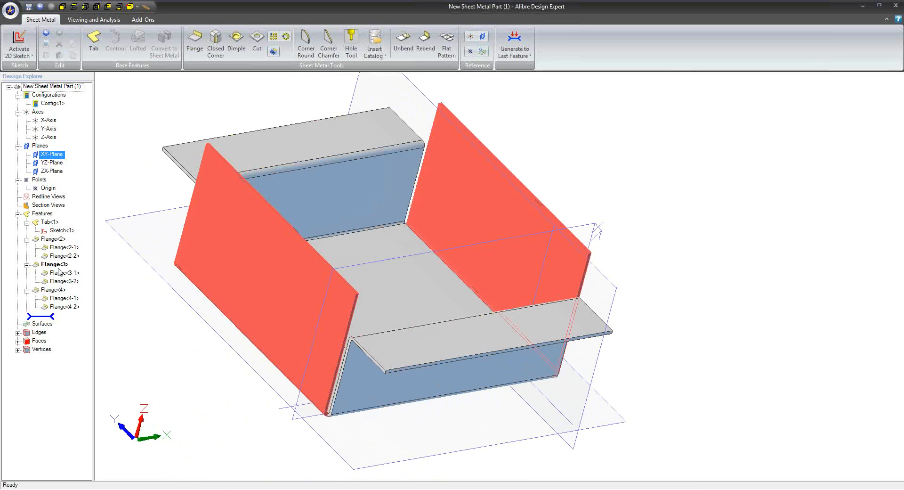
{"action": "right_click", "coordinate": [59, 269]}
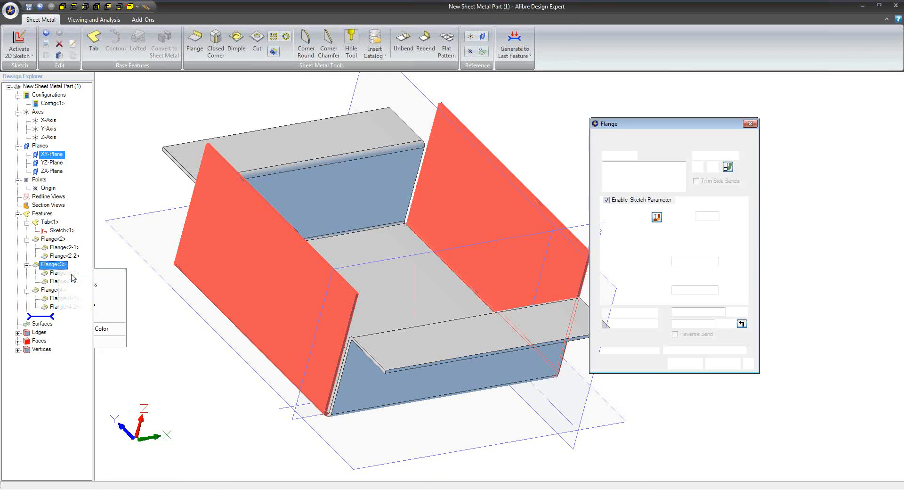
{"action": "left_click", "coordinate": [85, 276]}
{"action": "right_click_drag", "start_coordinate": [361, 309], "coordinate": [304, 186]}
{"action": "left_click_drag", "start_coordinate": [306, 190], "coordinate": [281, 263]}
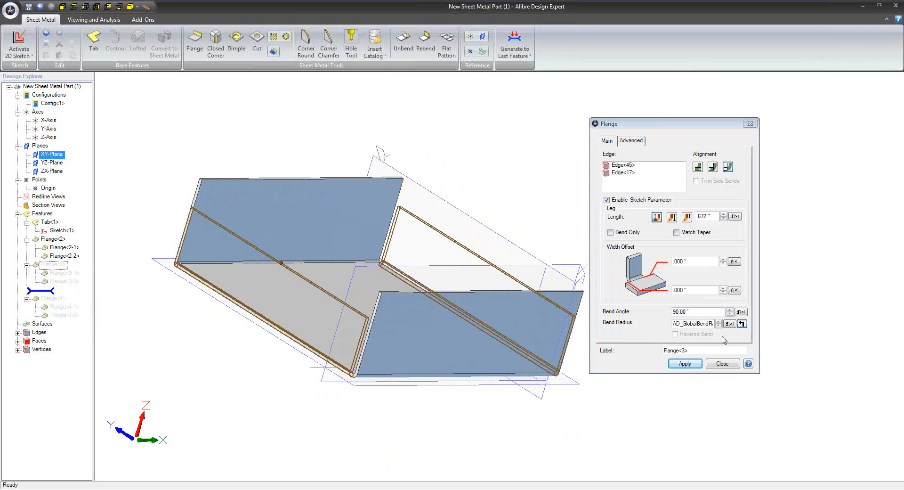
{"action": "left_click", "coordinate": [685, 364]}
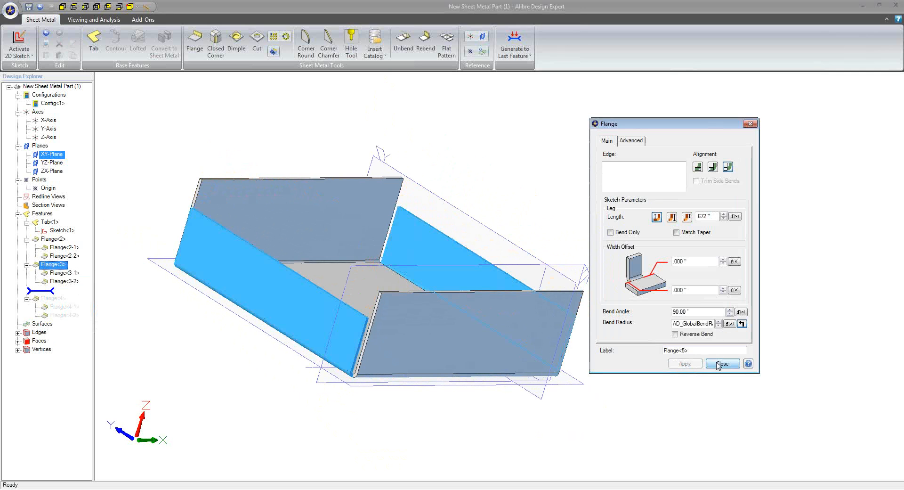
{"action": "left_click", "coordinate": [723, 363]}
{"action": "left_click", "coordinate": [512, 44]}
{"action": "middle_click_drag", "start_coordinate": [510, 228], "coordinate": [264, 248]}
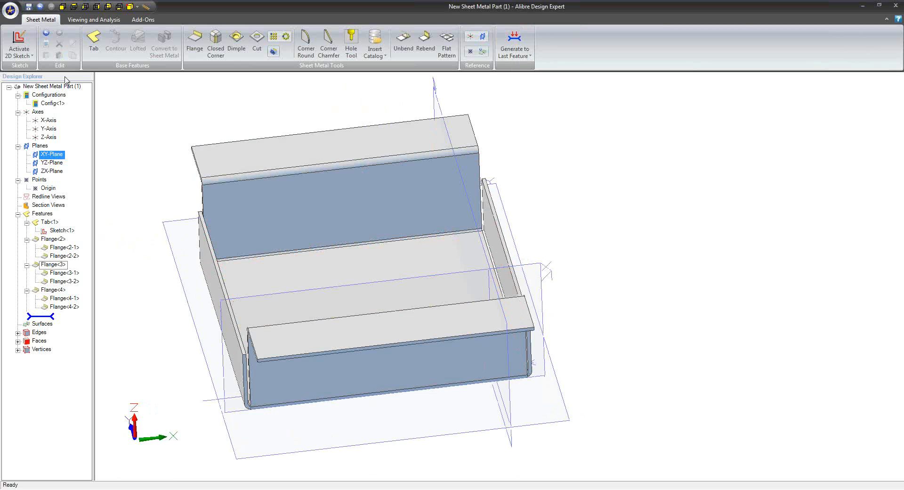
Export the sheet metal part as the IGES file New Sheet Metal Part (1).igs in the Lew folder
{"action": "left_click", "coordinate": [17, 7]}
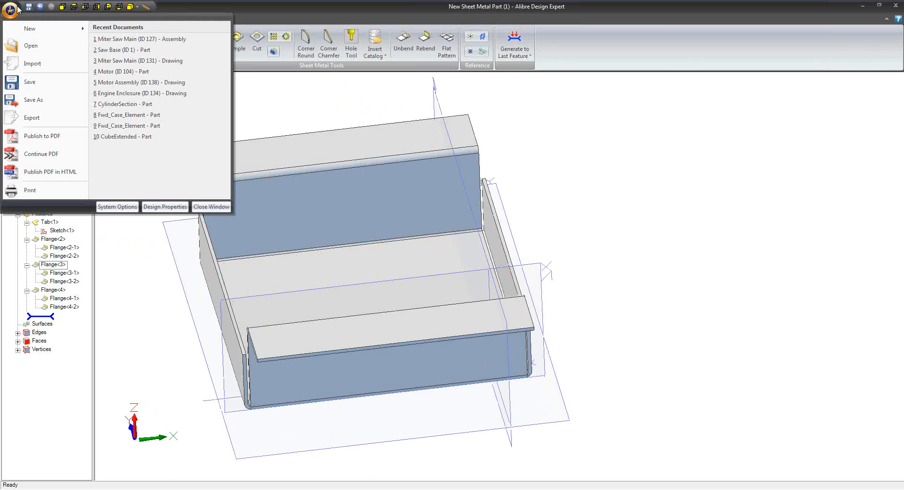
{"action": "left_click", "coordinate": [32, 118]}
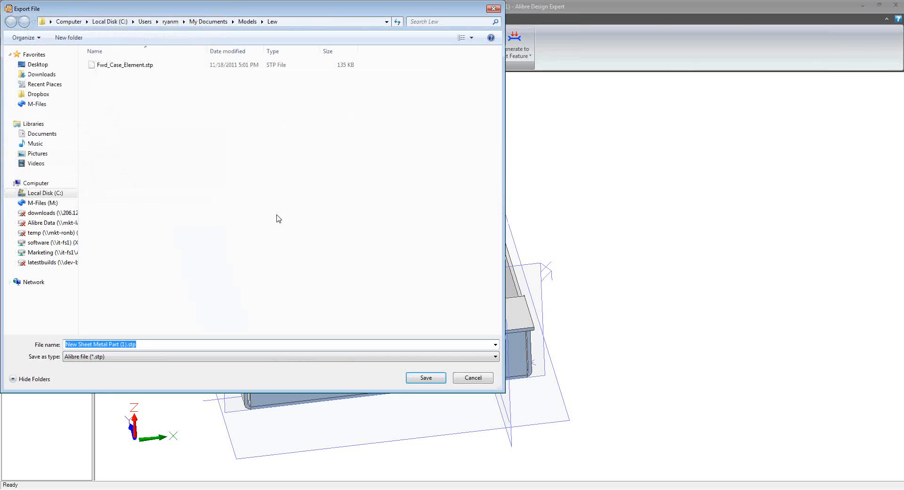
{"action": "left_click", "coordinate": [299, 356]}
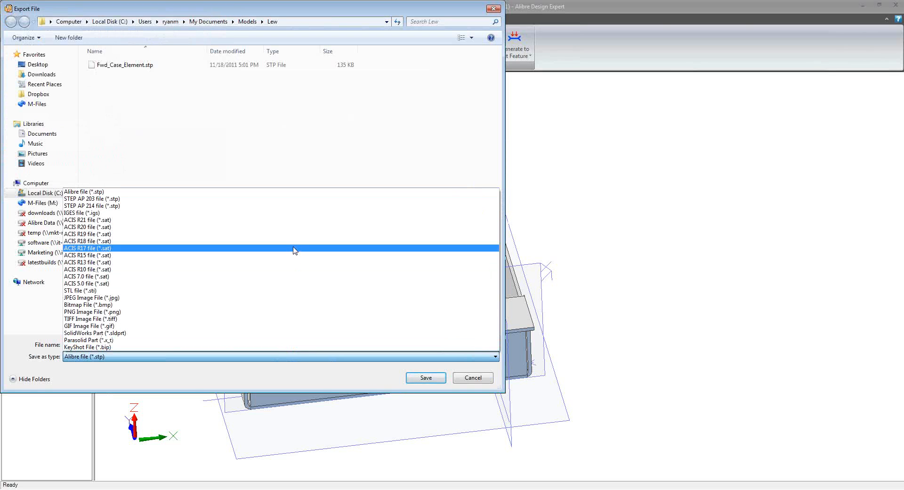
{"action": "left_click", "coordinate": [292, 215]}
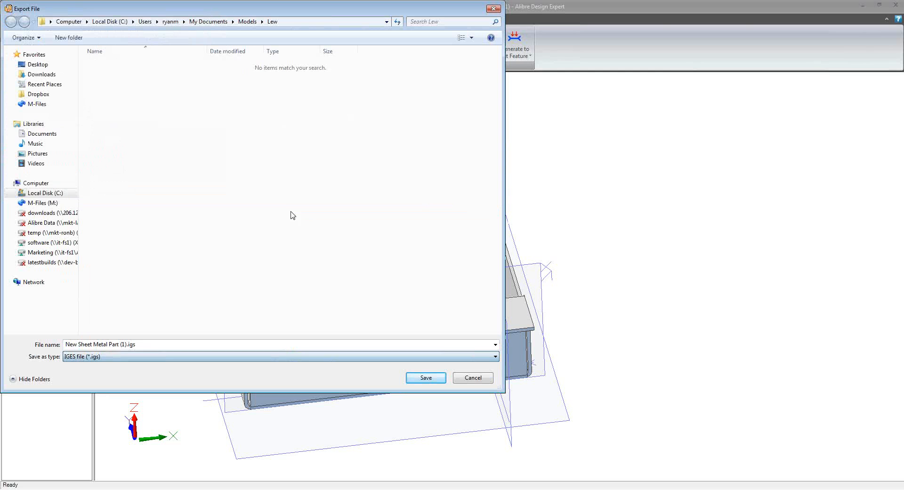
{"action": "left_click", "coordinate": [426, 378]}
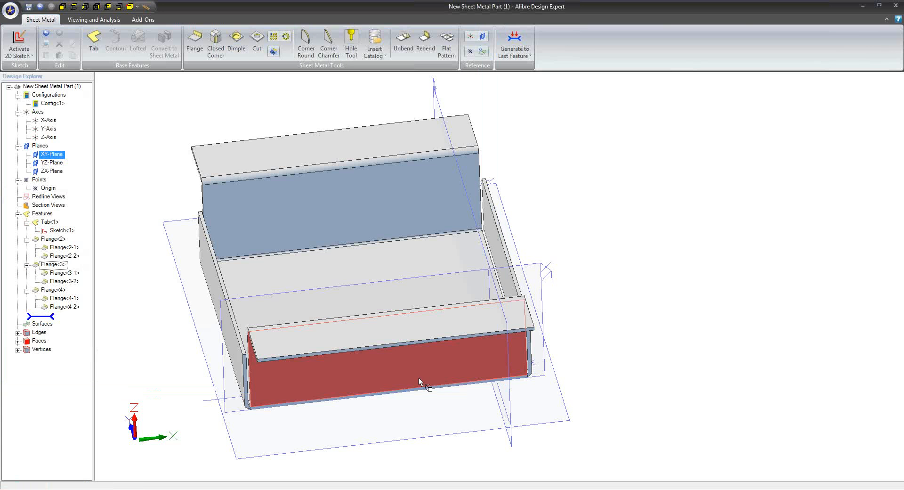
{"action": "left_click", "coordinate": [10, 9]}
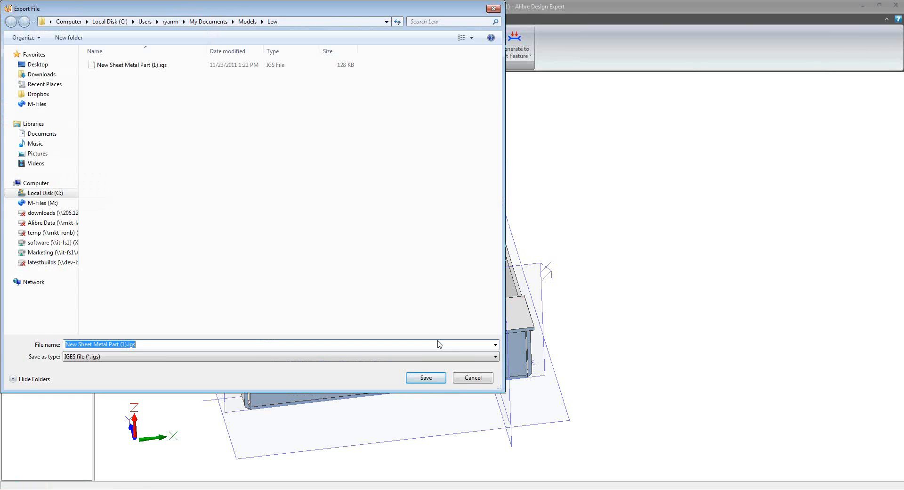
{"action": "left_click", "coordinate": [472, 378]}
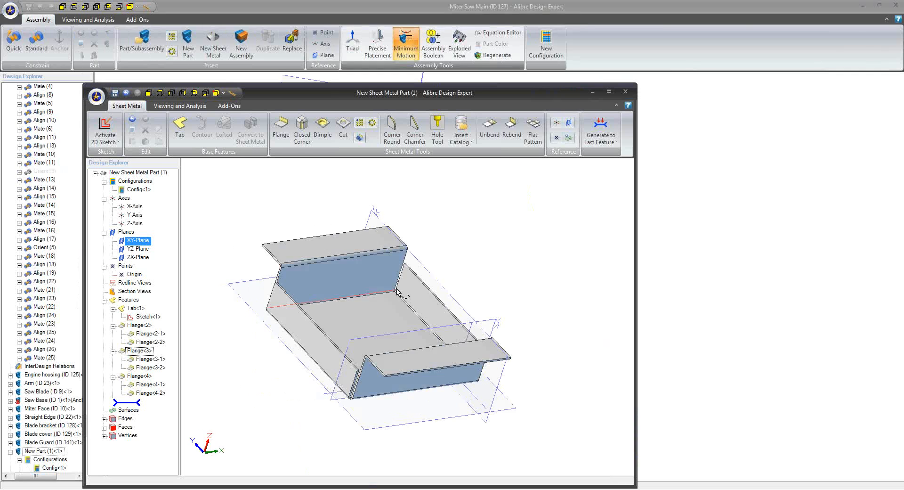
Display the flat pattern of the sheet metal part and close the part window
{"action": "middle_click_drag", "start_coordinate": [405, 283], "coordinate": [344, 276]}
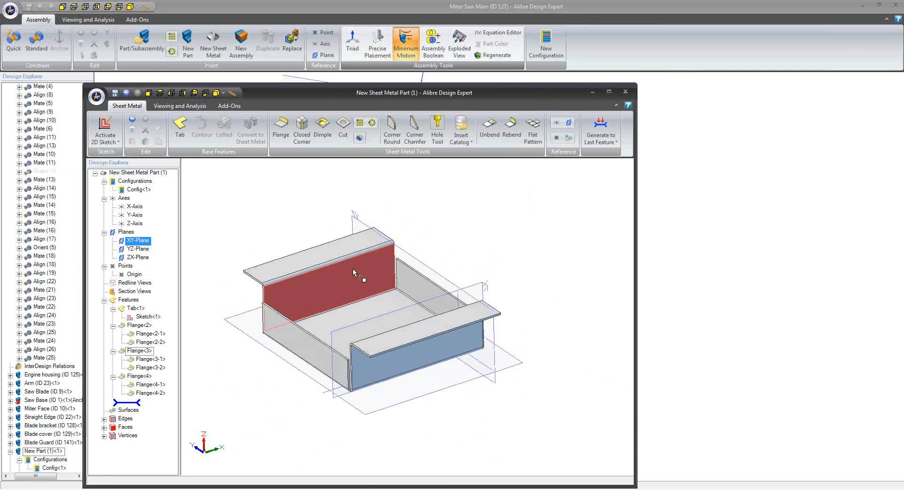
{"action": "left_click", "coordinate": [530, 139]}
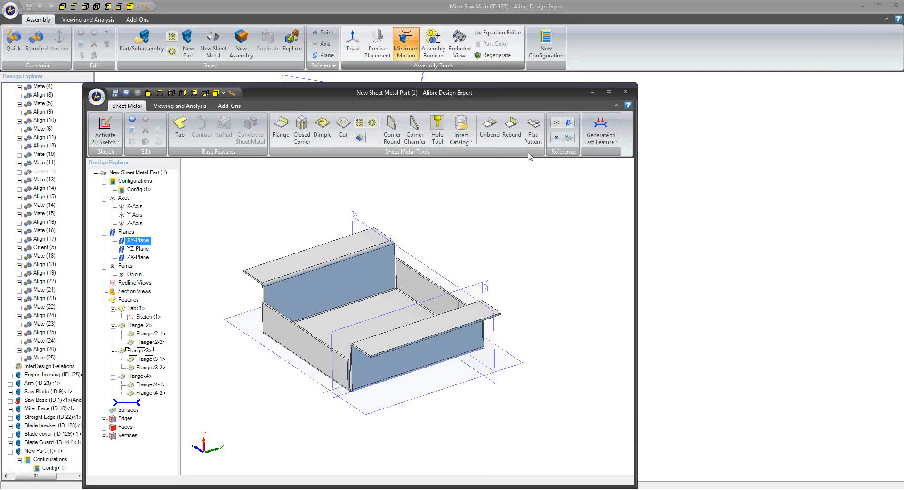
{"action": "middle_click_drag", "start_coordinate": [516, 198], "coordinate": [530, 225]}
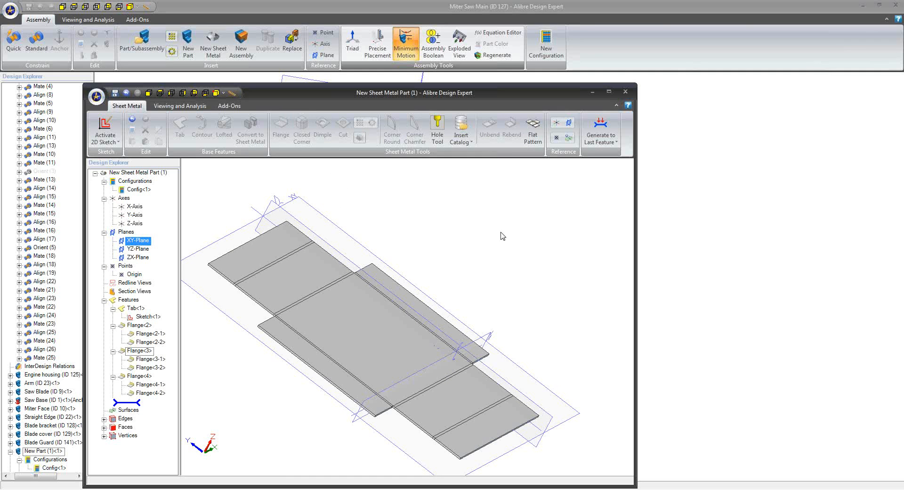
{"action": "left_click", "coordinate": [625, 92]}
{"action": "left_click", "coordinate": [451, 267]}
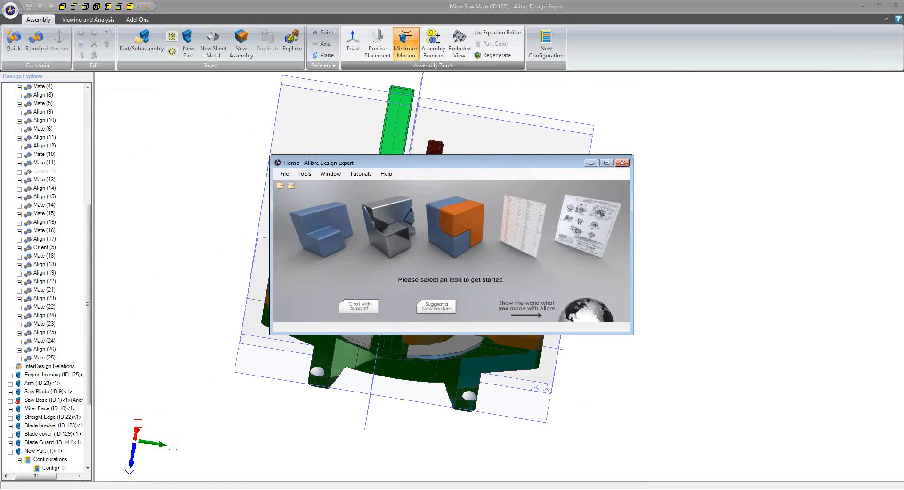
Import New Sheet Metal Part (1).igs from the Models\Lew folder with face processing set to Stitch to Solid
{"action": "left_click", "coordinate": [188, 489]}
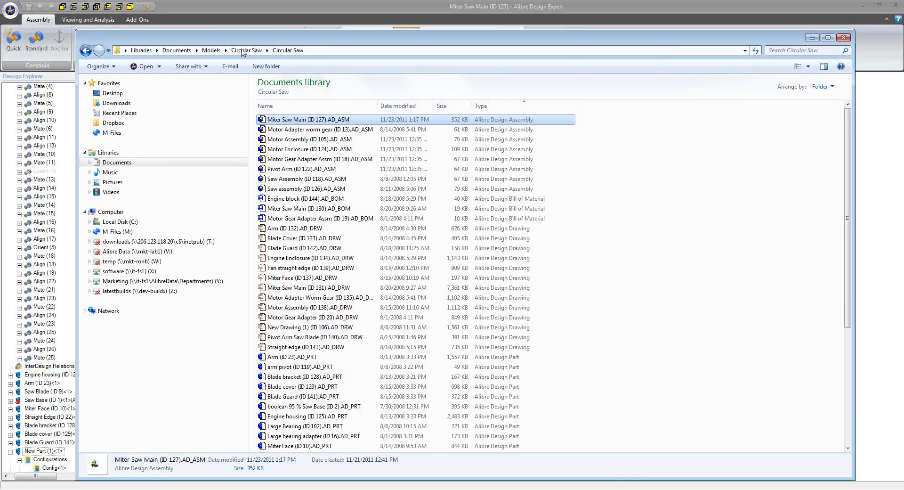
{"action": "left_click", "coordinate": [211, 50]}
{"action": "scroll", "coordinate": [358, 222], "scroll_direction": "down", "scroll_amount": 5}
{"action": "double_click", "coordinate": [332, 240]}
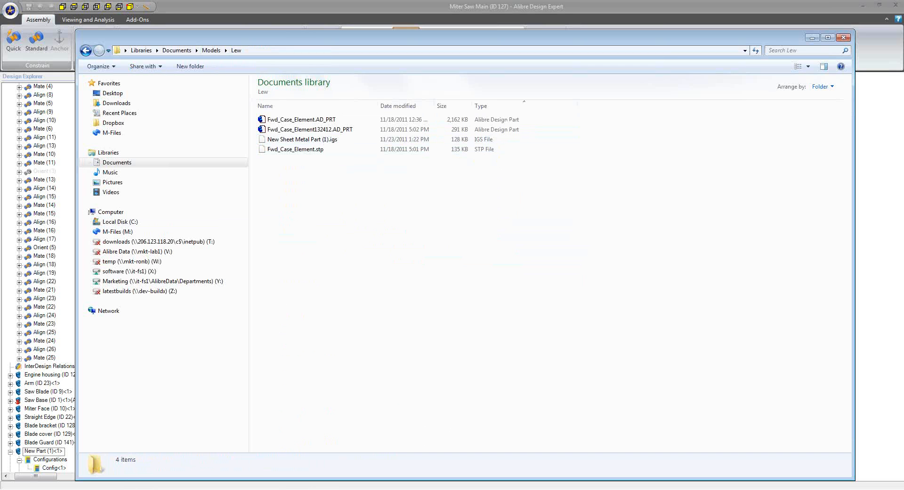
{"action": "left_click", "coordinate": [174, 443]}
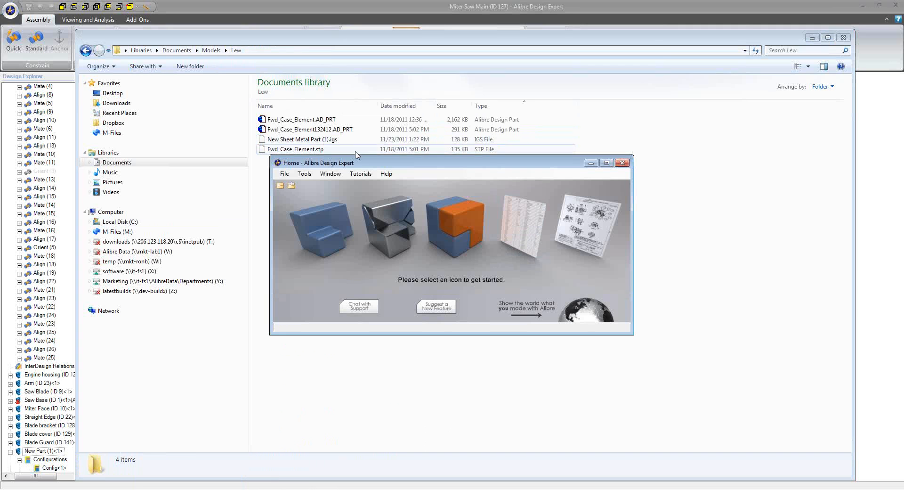
{"action": "left_click_drag", "start_coordinate": [292, 139], "coordinate": [372, 226]}
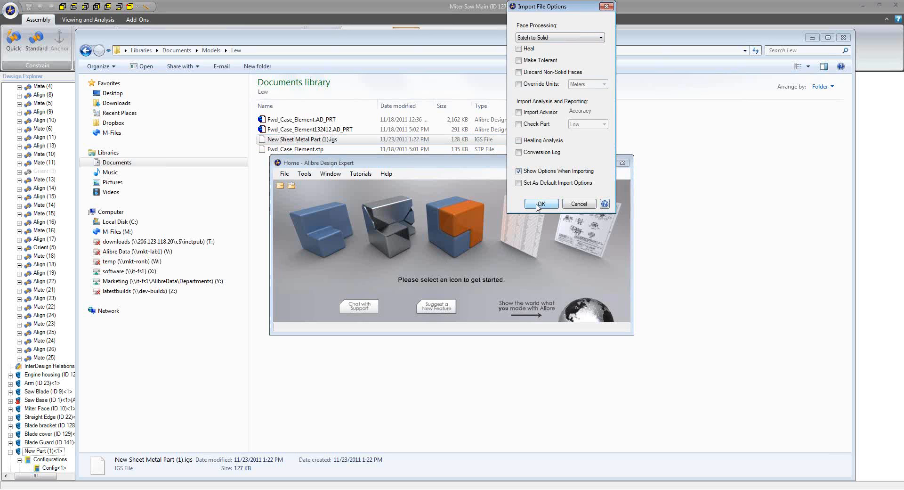
{"action": "left_click", "coordinate": [542, 204]}
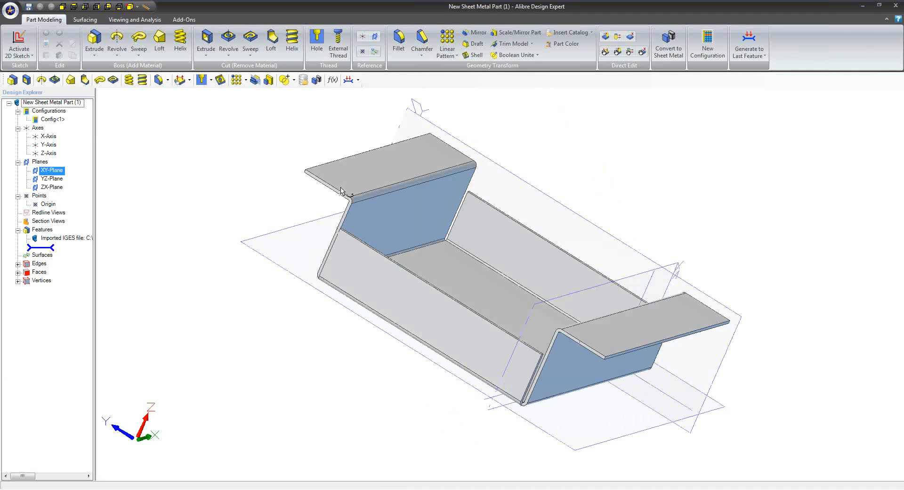
Check the source of the imported IGES feature and save the part as New Sheet Metal Part (1).AD_PRT in the Lew folder
{"action": "left_click", "coordinate": [88, 238]}
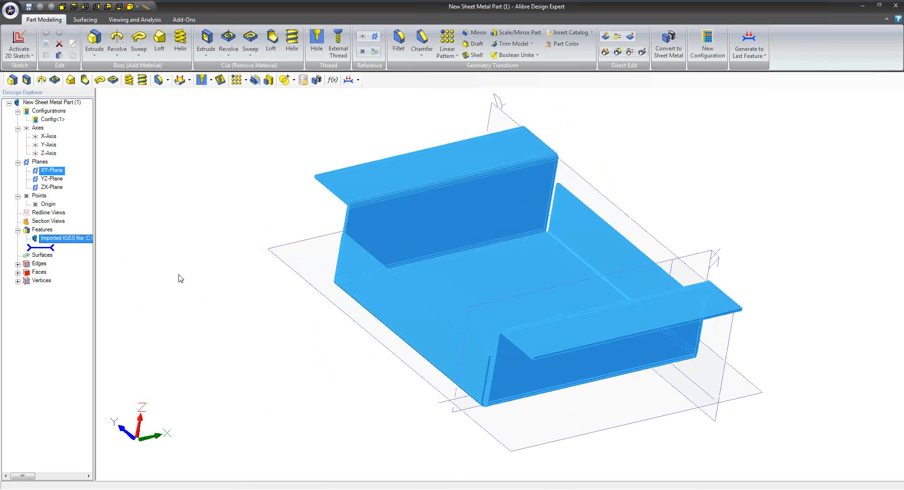
{"action": "left_click_drag", "start_coordinate": [96, 245], "coordinate": [124, 238]}
{"action": "left_click", "coordinate": [29, 7]}
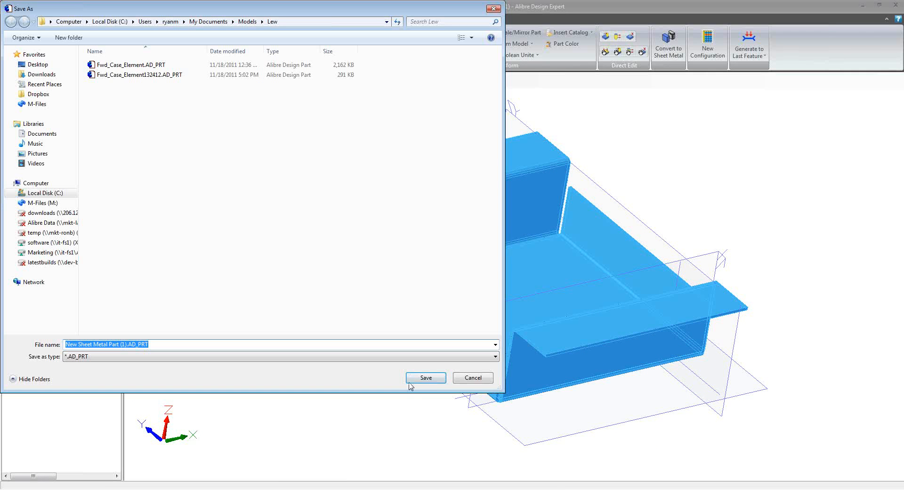
{"action": "left_click", "coordinate": [425, 382]}
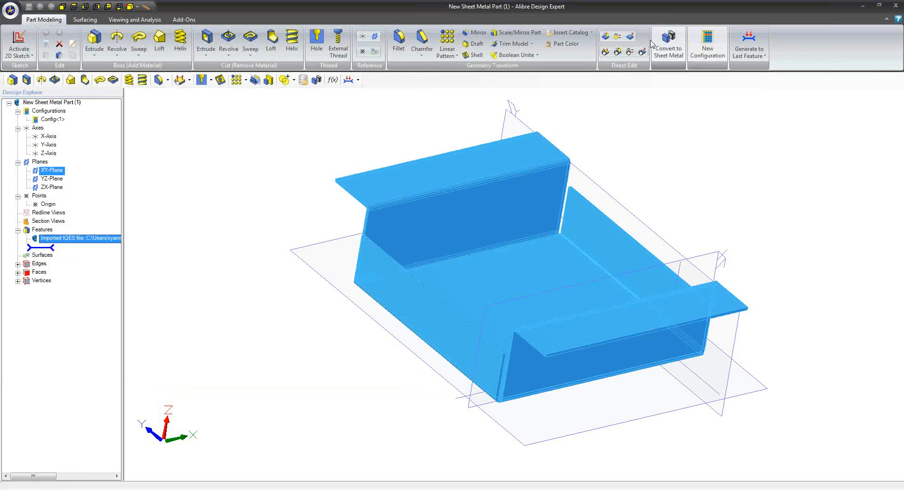
Start converting the imported part to sheet metal and pick its large base face as the tab
{"action": "left_click", "coordinate": [673, 43]}
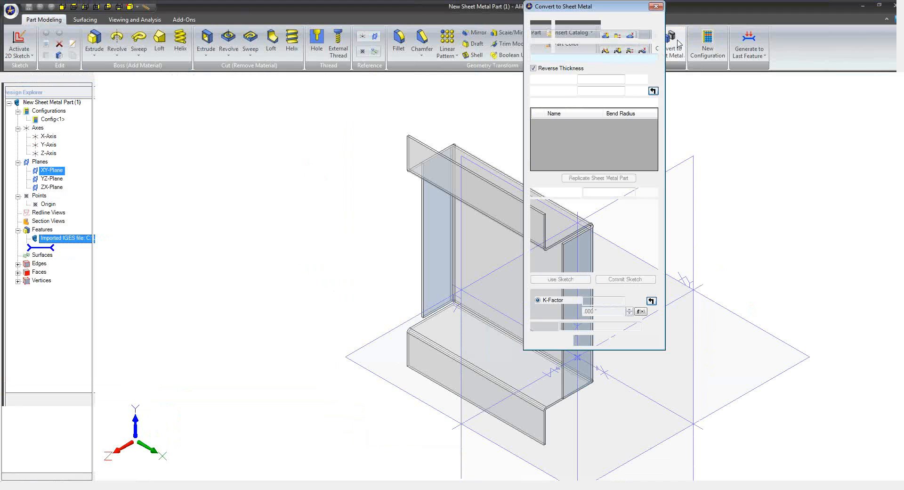
{"action": "middle_click_drag", "start_coordinate": [421, 292], "coordinate": [303, 294]}
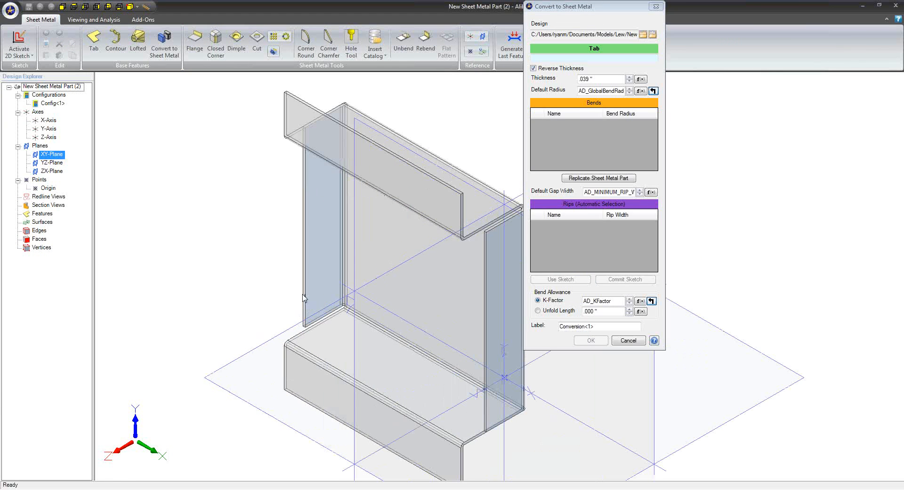
{"action": "scroll", "coordinate": [307, 299], "scroll_direction": "up", "scroll_amount": 1}
{"action": "mouse_move", "coordinate": [349, 310]}
{"action": "middle_mouse_down"}
{"action": "mouse_move", "coordinate": [347, 430]}
{"action": "mouse_move", "coordinate": [408, 246]}
{"action": "mouse_move", "coordinate": [360, 310]}
{"action": "middle_mouse_up"}
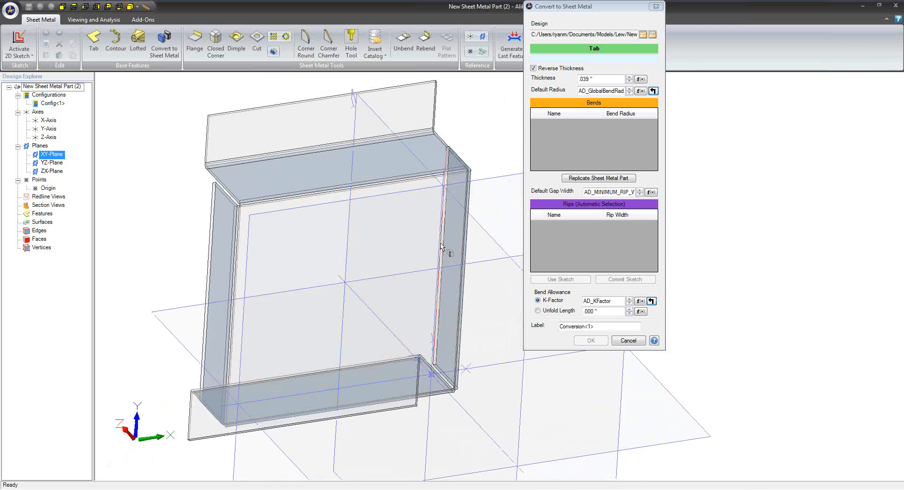
{"action": "middle_click_drag", "start_coordinate": [442, 243], "coordinate": [449, 243]}
{"action": "left_click", "coordinate": [417, 236]}
{"action": "middle_click_drag", "start_coordinate": [500, 324], "coordinate": [505, 312]}
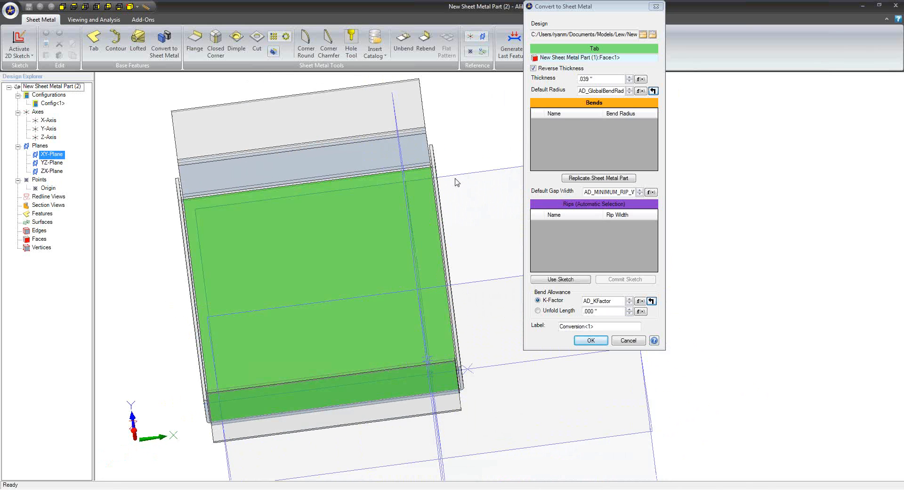
Define the bend along one tab edge and the bend to its outward flange, and complete the conversion
{"action": "scroll", "coordinate": [383, 175], "scroll_direction": "up", "scroll_amount": 3}
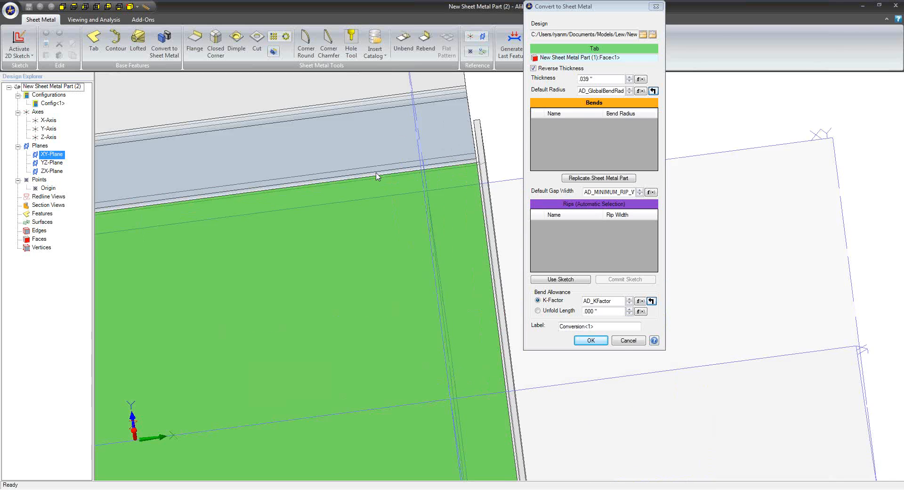
{"action": "left_click", "coordinate": [386, 179]}
{"action": "scroll", "coordinate": [424, 255], "scroll_direction": "down", "scroll_amount": 2}
{"action": "middle_click_drag", "start_coordinate": [412, 264], "coordinate": [445, 275]}
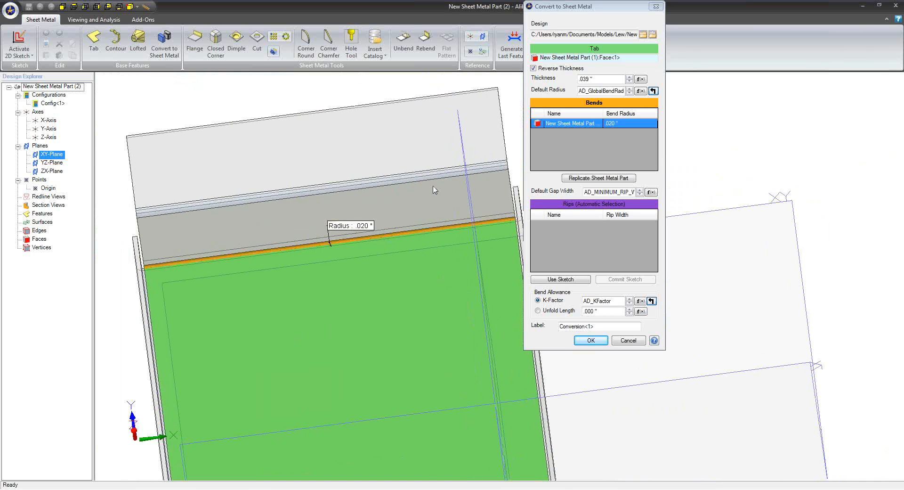
{"action": "left_click", "coordinate": [431, 176]}
{"action": "middle_click_drag", "start_coordinate": [426, 317], "coordinate": [404, 313]}
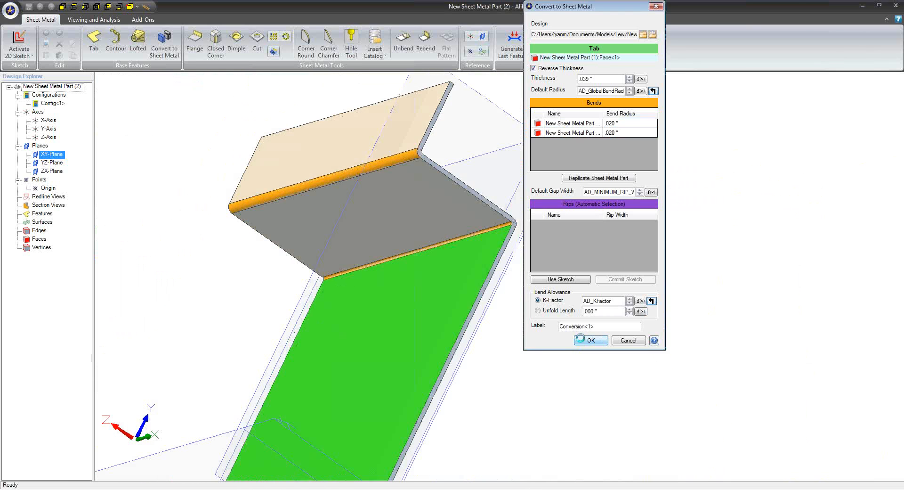
{"action": "left_click", "coordinate": [583, 340]}
{"action": "middle_click_drag", "start_coordinate": [575, 329], "coordinate": [509, 304]}
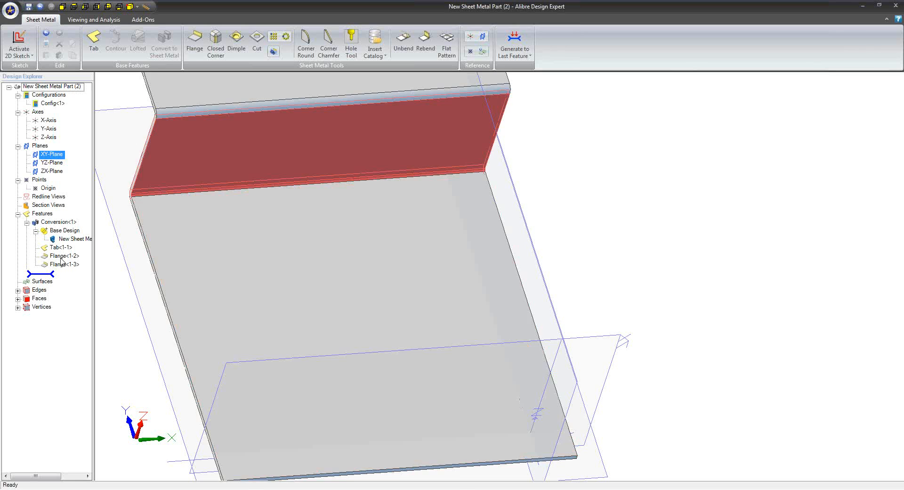
Edit the conversion feature to replicate the whole sheet metal part with all its bends
{"action": "right_click", "coordinate": [66, 224]}
{"action": "left_click", "coordinate": [86, 232]}
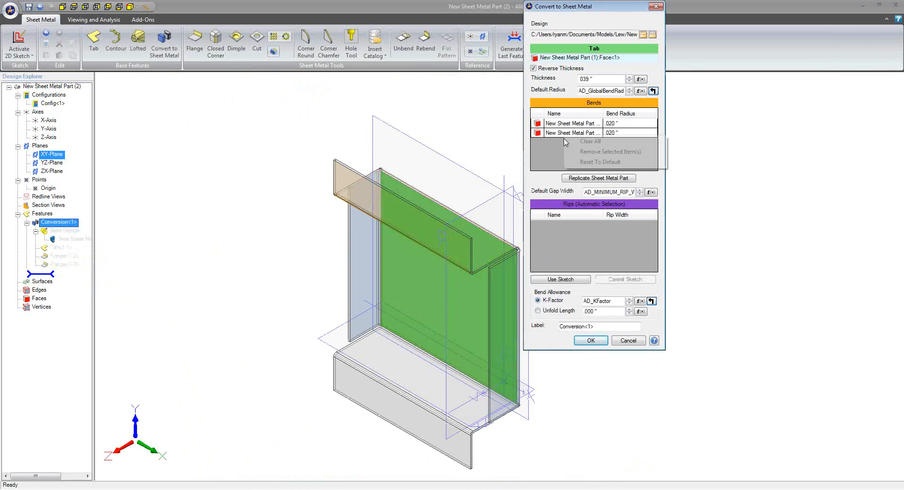
{"action": "left_click", "coordinate": [587, 179]}
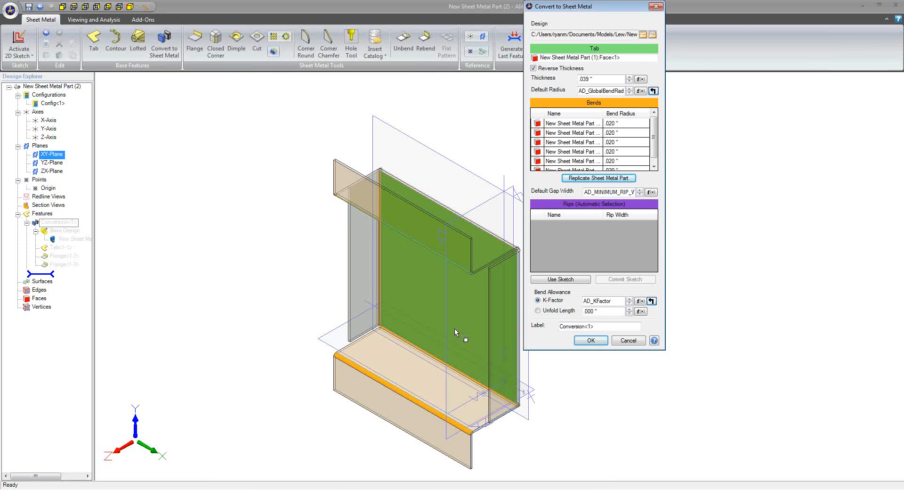
{"action": "middle_click_drag", "start_coordinate": [427, 369], "coordinate": [382, 361]}
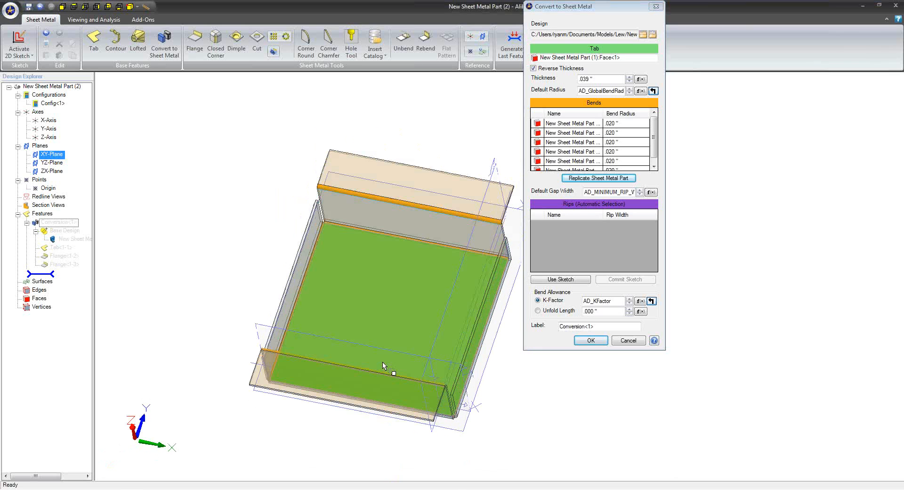
{"action": "left_click", "coordinate": [591, 340]}
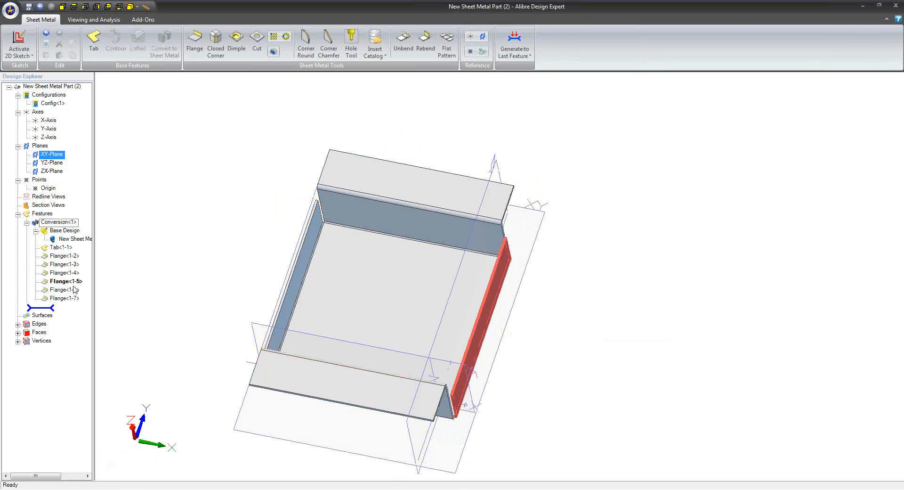
Explode the conversion feature into separate editable tab and flange features
{"action": "right_click", "coordinate": [70, 225]}
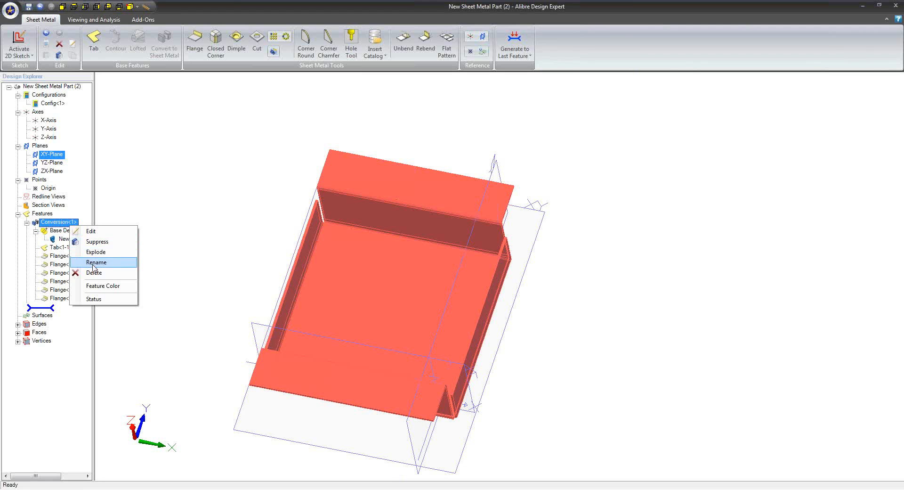
{"action": "left_click", "coordinate": [94, 273]}
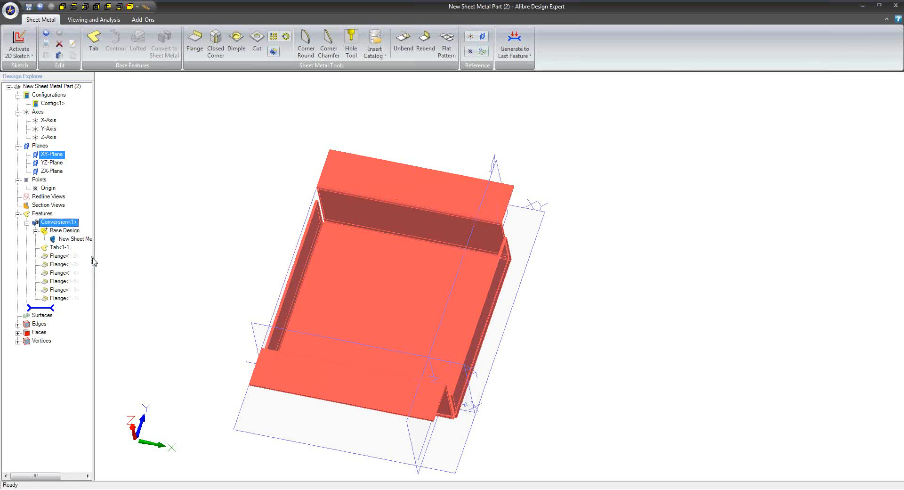
{"action": "mouse_move", "coordinate": [200, 304]}
{"action": "middle_mouse_down"}
{"action": "mouse_move", "coordinate": [212, 299]}
{"action": "mouse_move", "coordinate": [193, 293]}
{"action": "middle_mouse_up"}
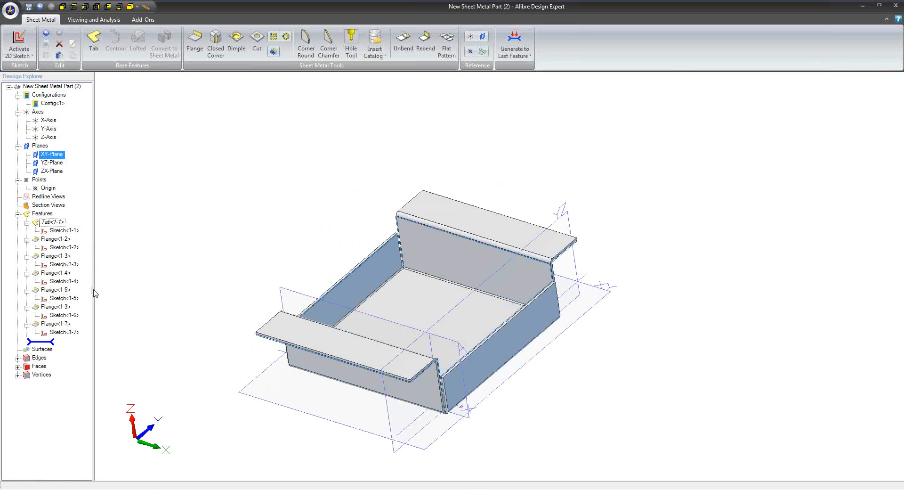
Edit the front outward flange and try to adjust its leg length directly in the model
{"action": "right_click", "coordinate": [57, 325]}
{"action": "left_click", "coordinate": [70, 330]}
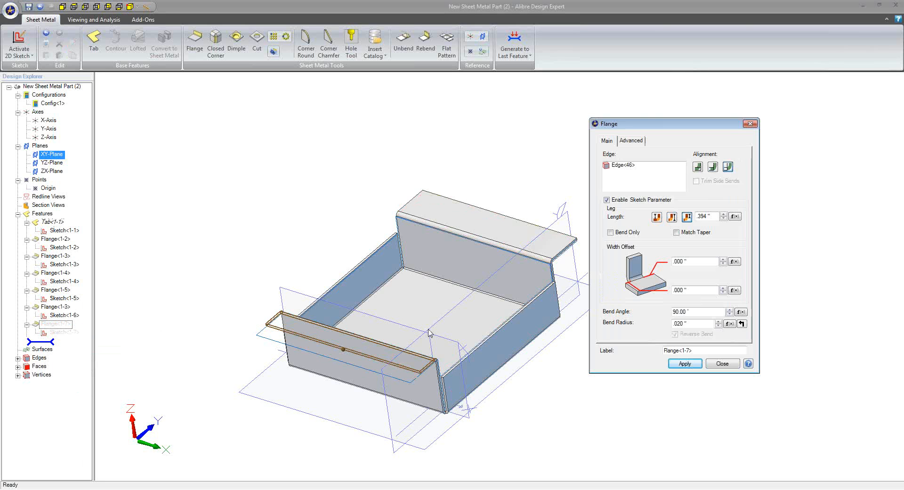
{"action": "left_click_drag", "start_coordinate": [345, 350], "coordinate": [332, 361]}
{"action": "left_click", "coordinate": [683, 363]}
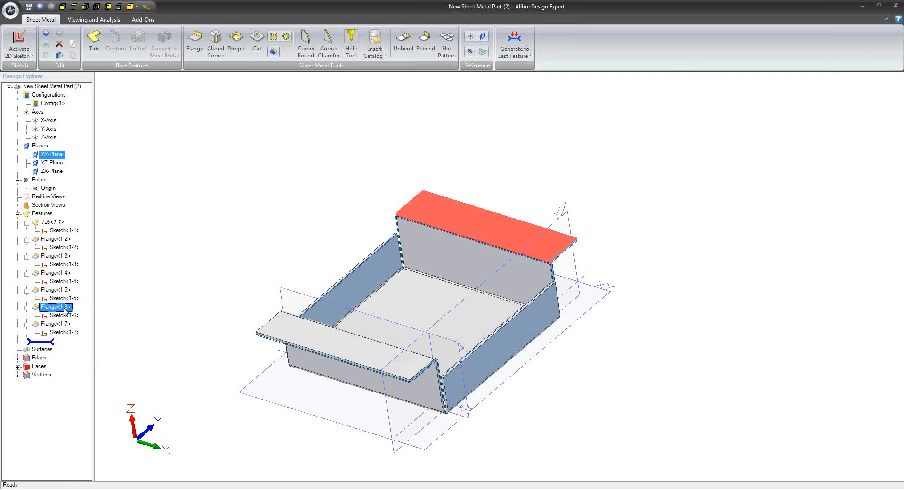
Delete the rear outward flange while keeping its sketch, and check the remaining part in flat pattern and folded form
{"action": "right_click", "coordinate": [65, 311]}
{"action": "left_click", "coordinate": [82, 345]}
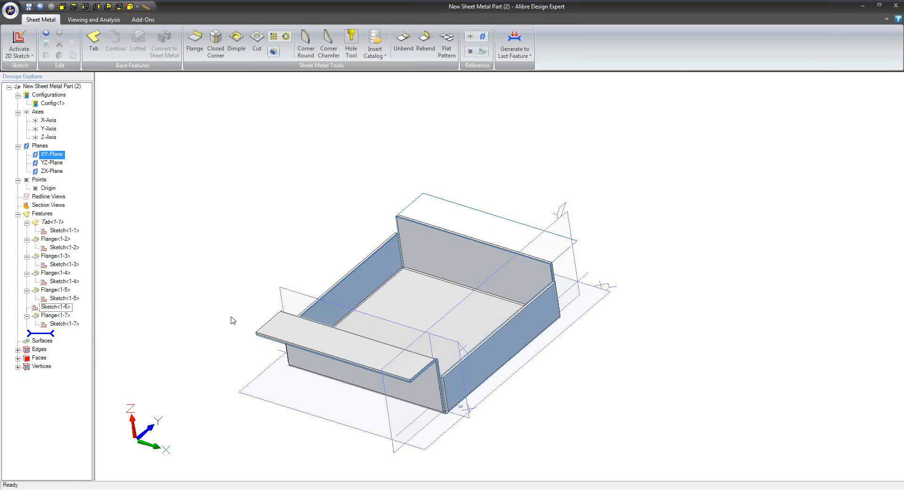
{"action": "middle_click_drag", "start_coordinate": [286, 300], "coordinate": [305, 358]}
{"action": "left_click", "coordinate": [442, 39]}
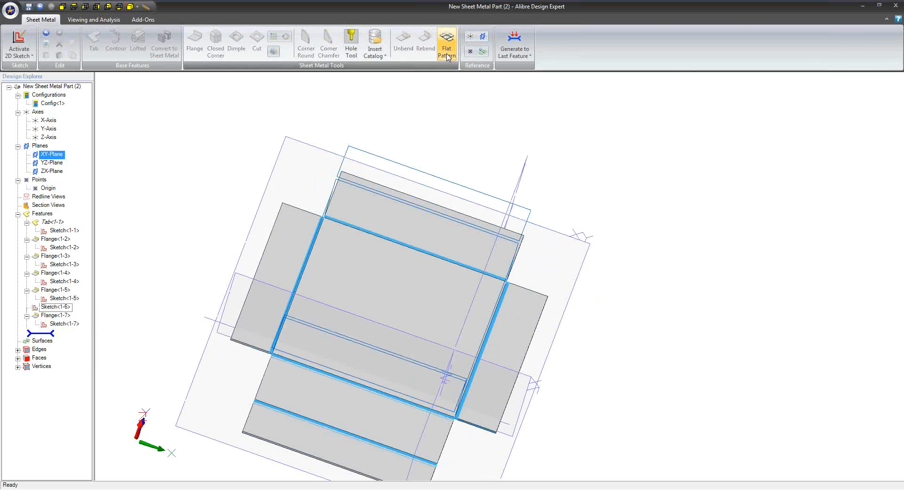
{"action": "left_click", "coordinate": [446, 53]}
{"action": "middle_click_drag", "start_coordinate": [456, 156], "coordinate": [503, 276]}
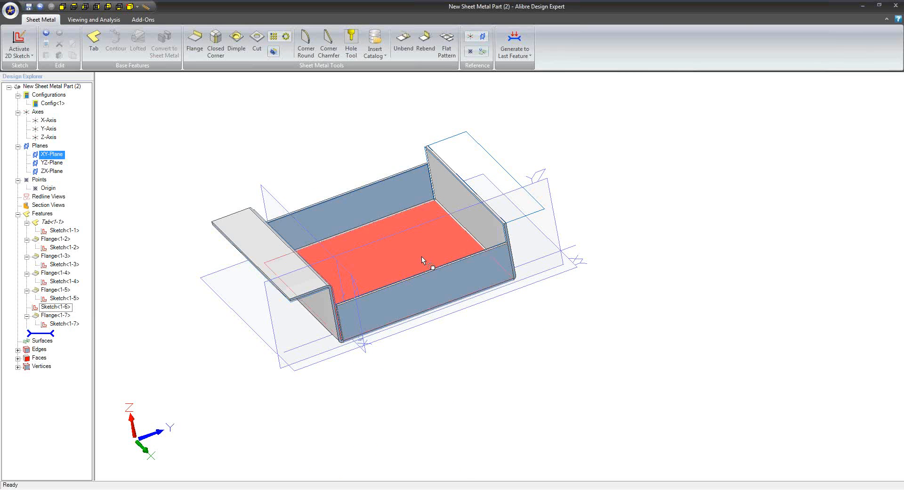
{"action": "middle_click_drag", "start_coordinate": [422, 256], "coordinate": [470, 268]}
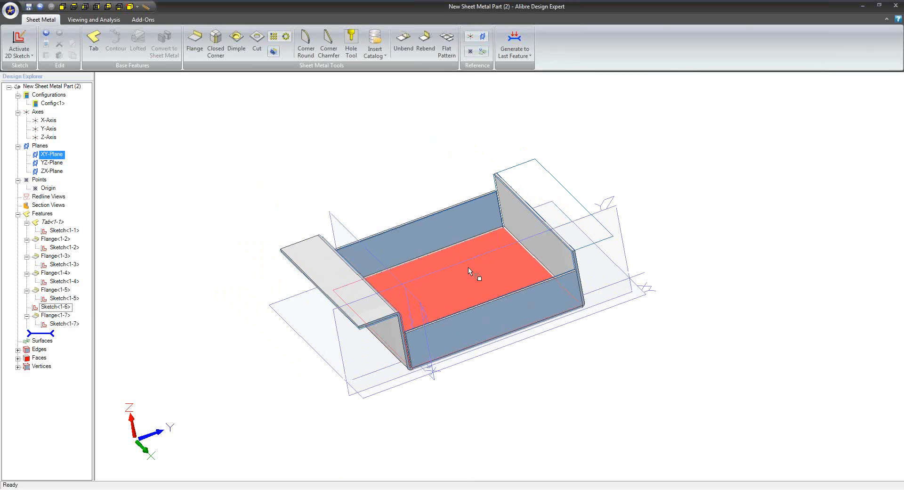
{"action": "left_click", "coordinate": [10, 9]}
{"action": "mouse_move", "coordinate": [77, 35]}
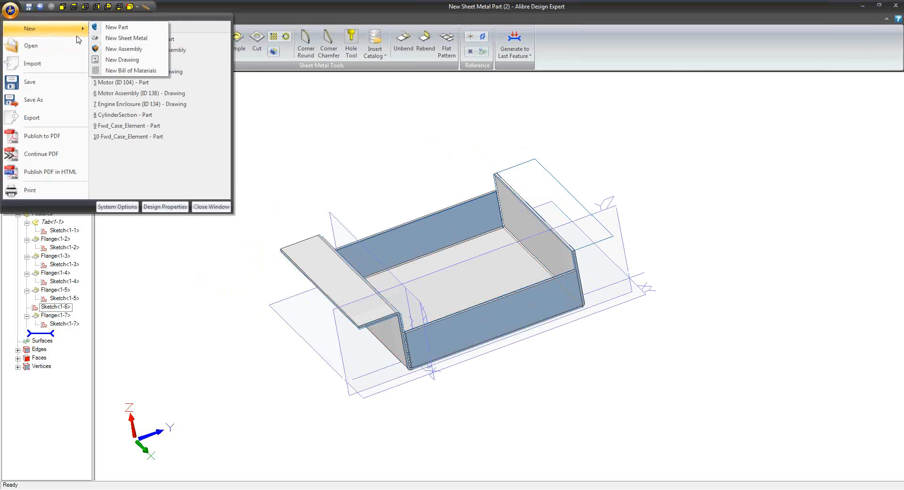
{"action": "left_click", "coordinate": [122, 60]}
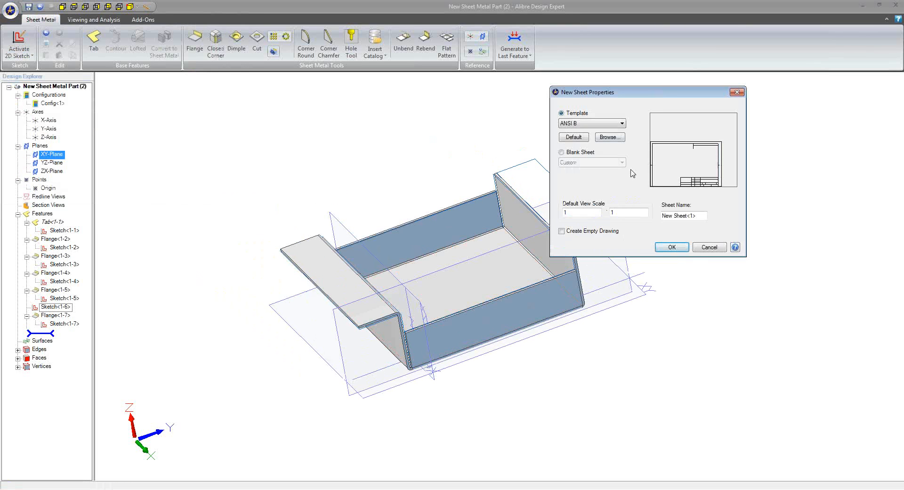
{"action": "left_click", "coordinate": [672, 248]}
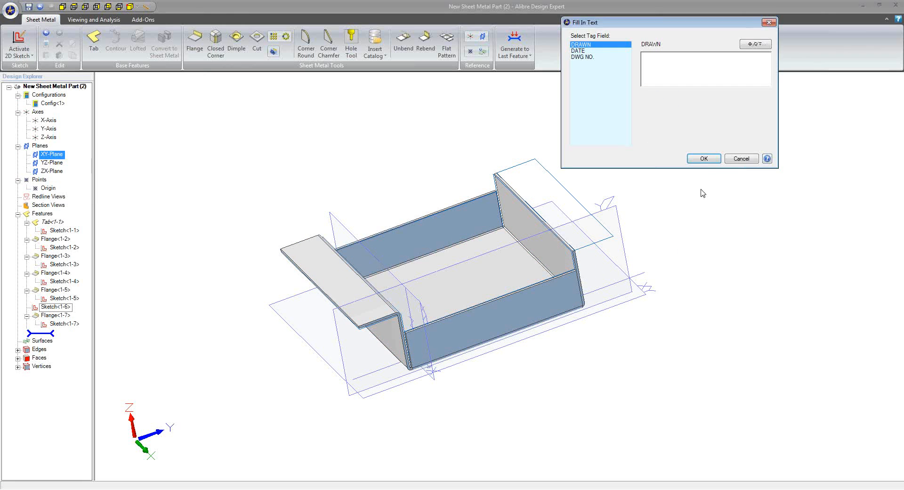
{"action": "left_click", "coordinate": [704, 159]}
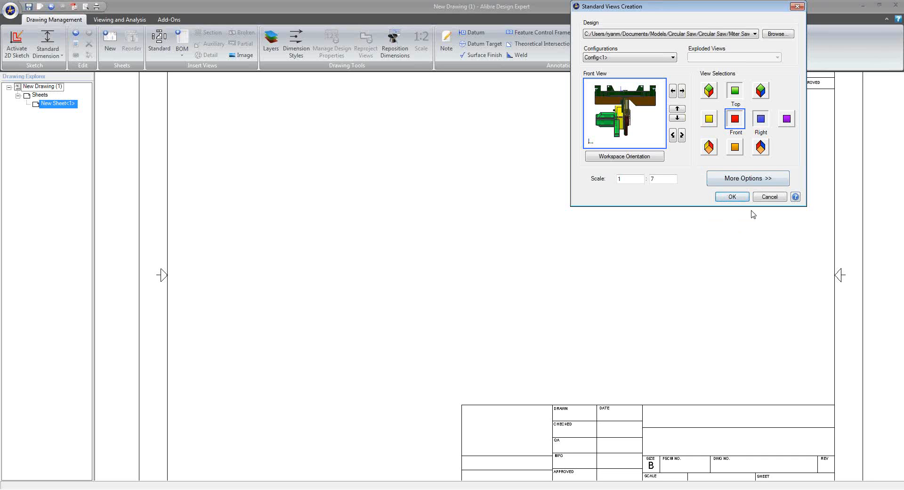
{"action": "left_click", "coordinate": [705, 34]}
{"action": "left_click", "coordinate": [704, 35]}
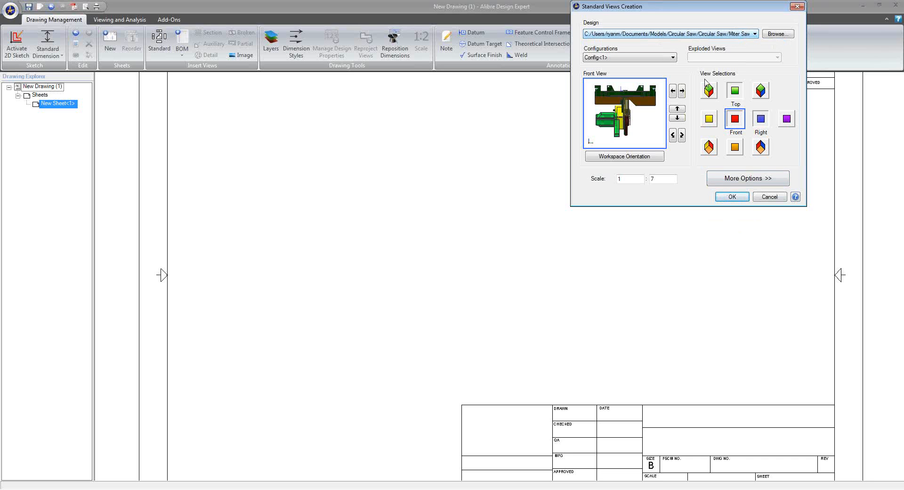
{"action": "left_click", "coordinate": [768, 197]}
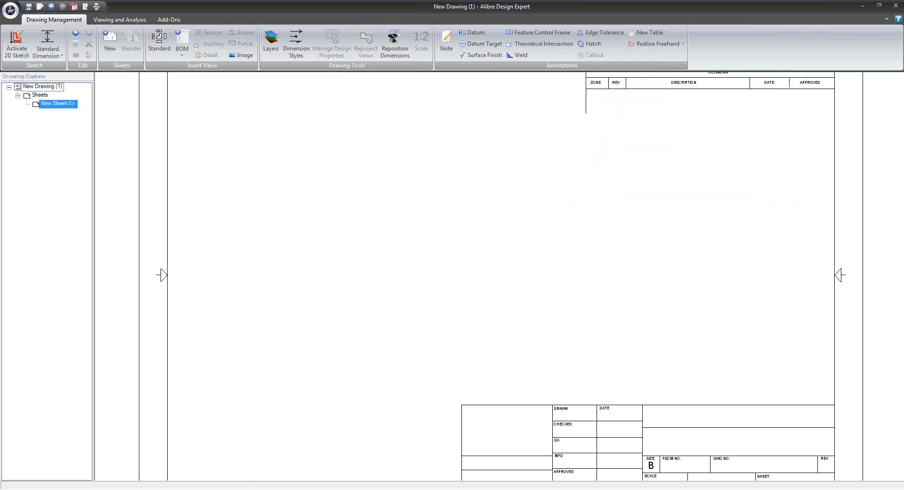
{"action": "left_click", "coordinate": [255, 460]}
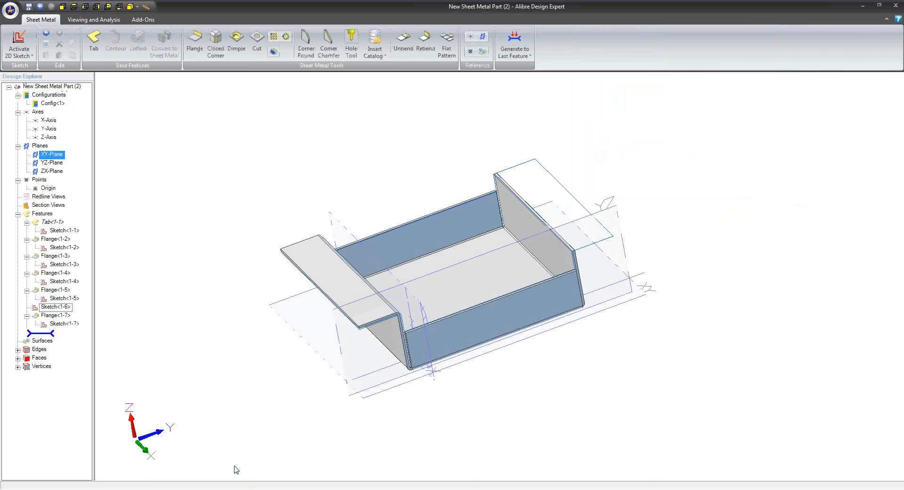
Save the sheet metal part as New Sheet Metal Part (2) and create a new drawing from the ANSI B template
{"action": "left_click", "coordinate": [28, 6]}
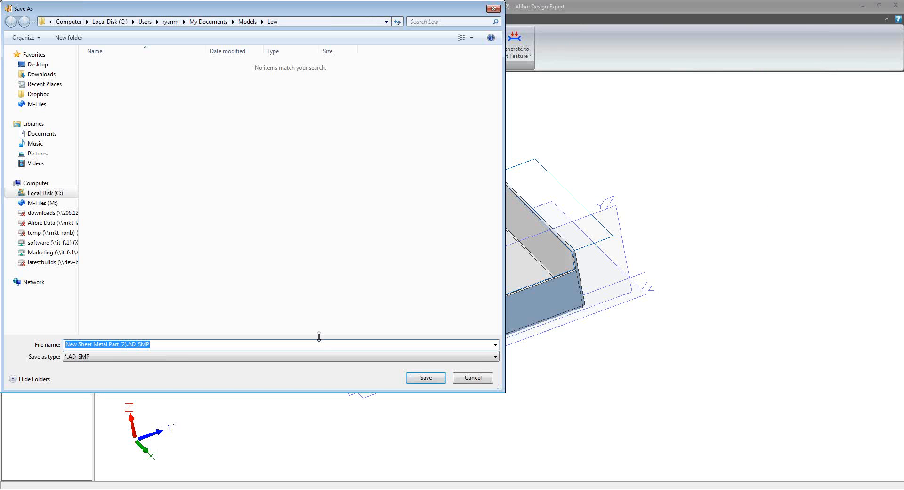
{"action": "left_click", "coordinate": [426, 377]}
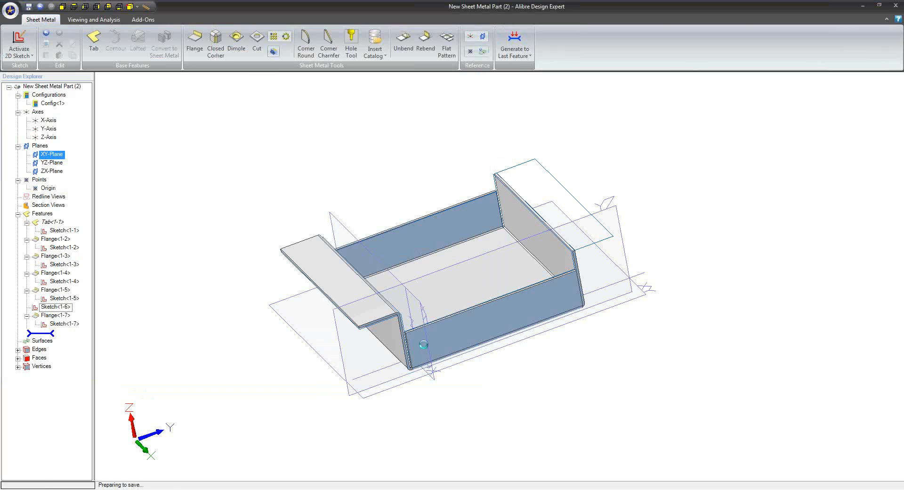
{"action": "left_click", "coordinate": [10, 9]}
{"action": "mouse_move", "coordinate": [47, 34]}
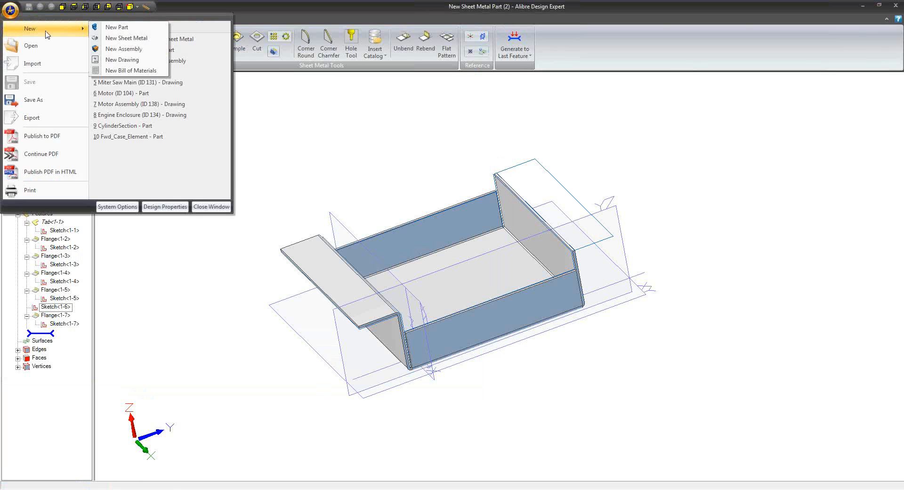
{"action": "left_click", "coordinate": [153, 64]}
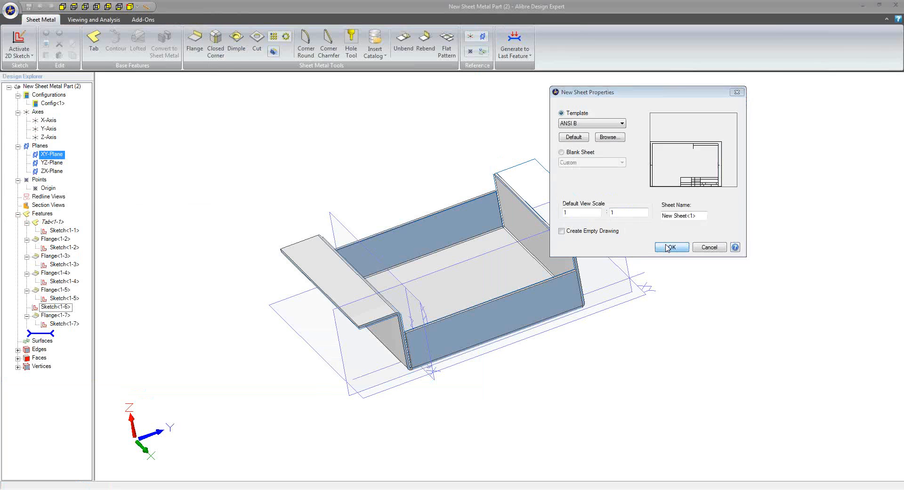
{"action": "left_click", "coordinate": [670, 247]}
{"action": "left_click", "coordinate": [703, 159]}
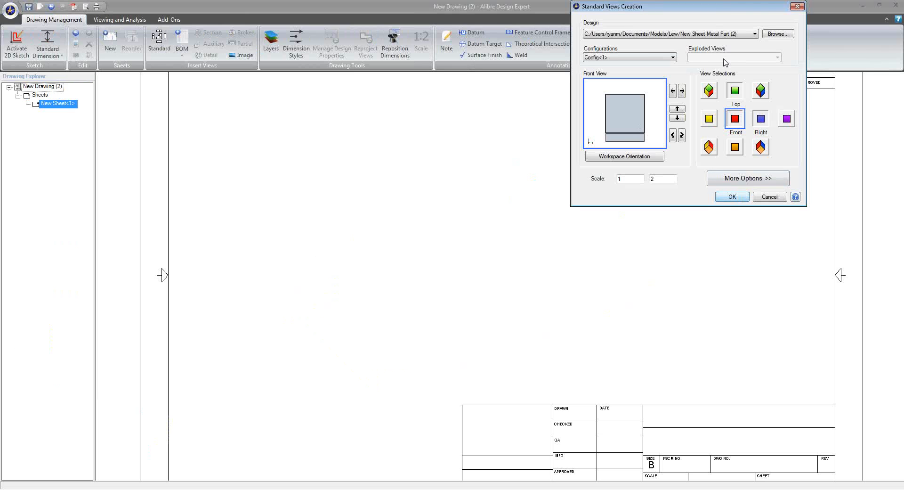
Place front, top and right views of the sheet metal part, projected as a flat pattern at 1:2 scale
{"action": "left_click_drag", "start_coordinate": [717, 11], "coordinate": [635, 42]}
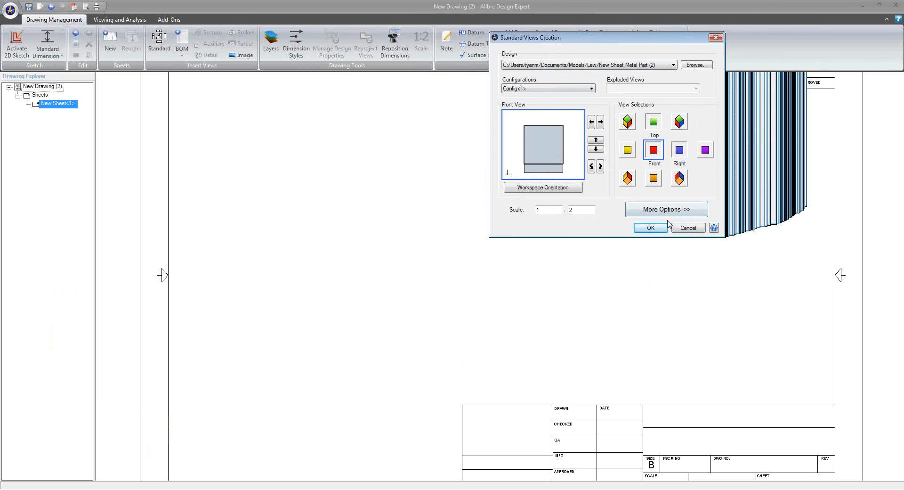
{"action": "left_click", "coordinate": [672, 216]}
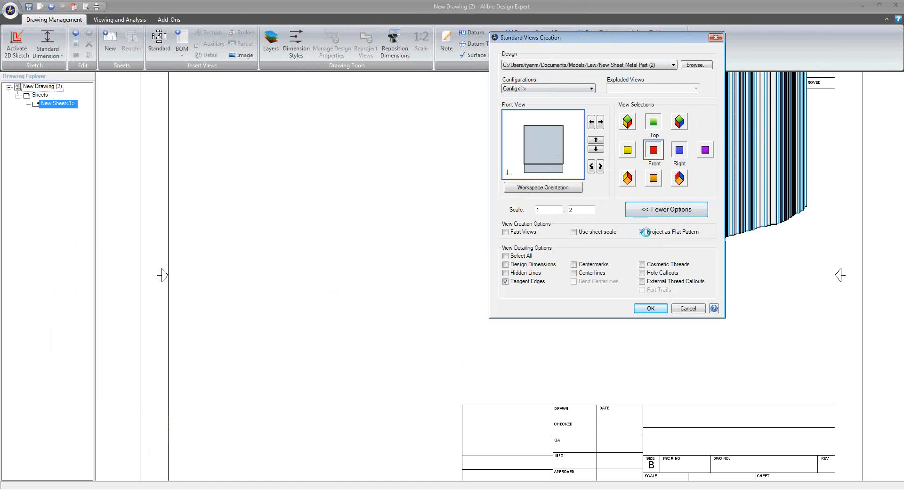
{"action": "left_click", "coordinate": [651, 308]}
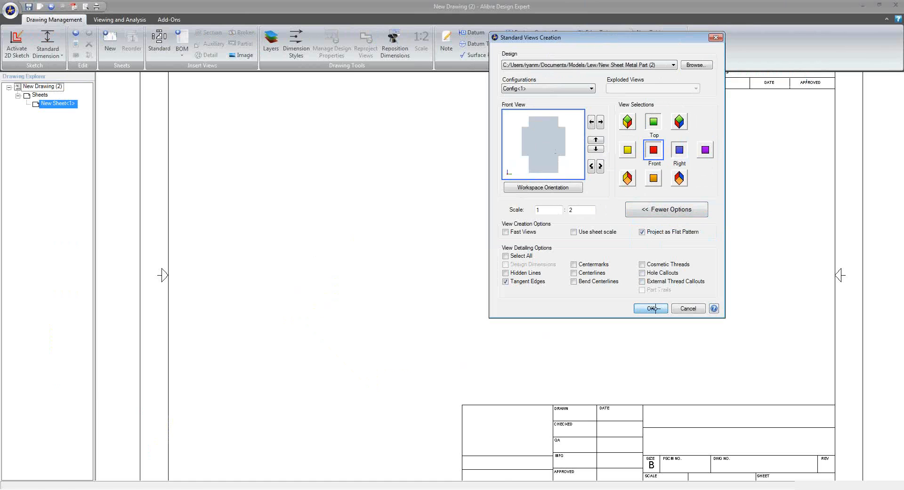
{"action": "left_click", "coordinate": [411, 228]}
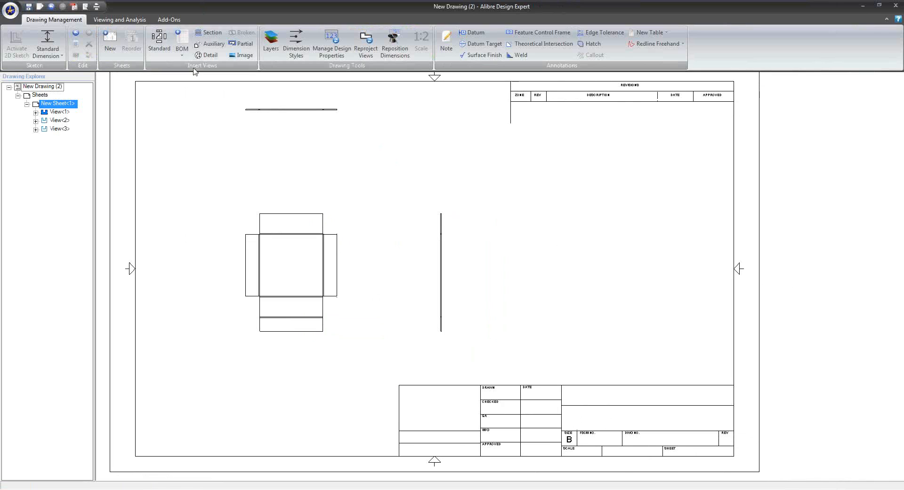
Add only an isometric view of the folded sheet metal part at 1:2 scale beside the flat pattern views
{"action": "left_click", "coordinate": [160, 57]}
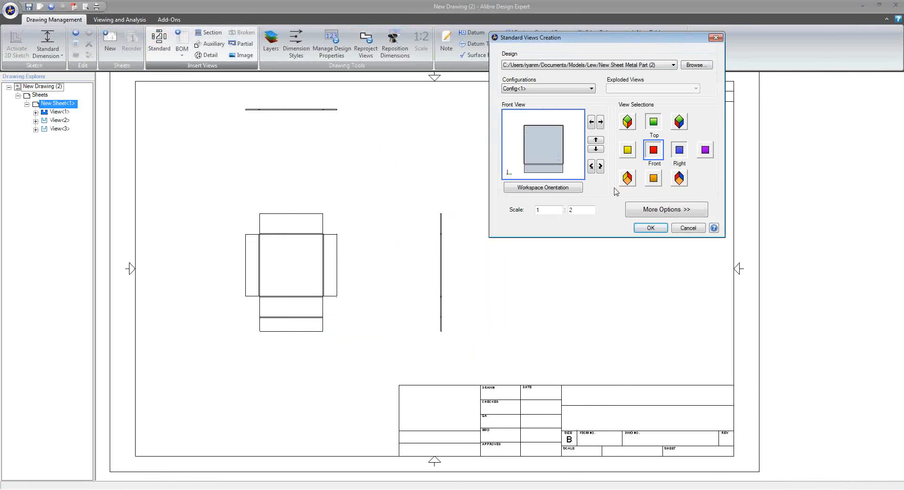
{"action": "left_click", "coordinate": [678, 128]}
{"action": "left_click", "coordinate": [660, 128]}
{"action": "left_click", "coordinate": [657, 145]}
{"action": "left_click", "coordinate": [678, 148]}
{"action": "left_click", "coordinate": [650, 227]}
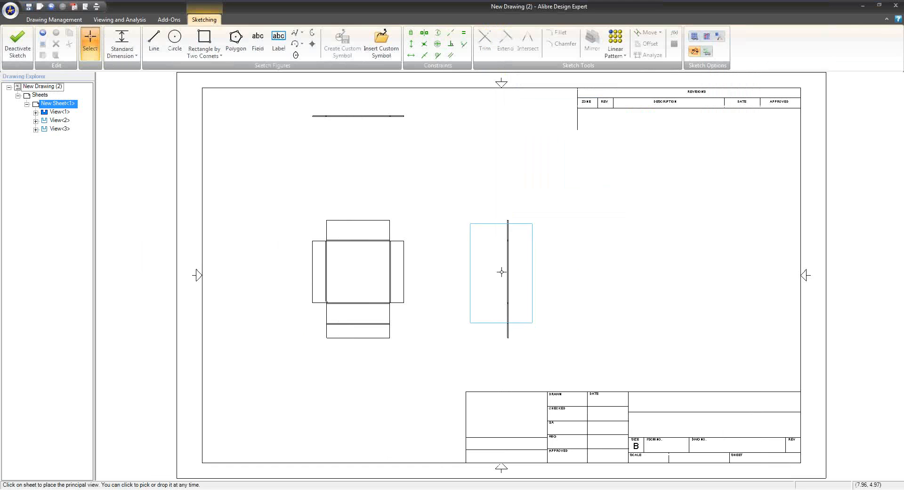
{"action": "left_click", "coordinate": [572, 214]}
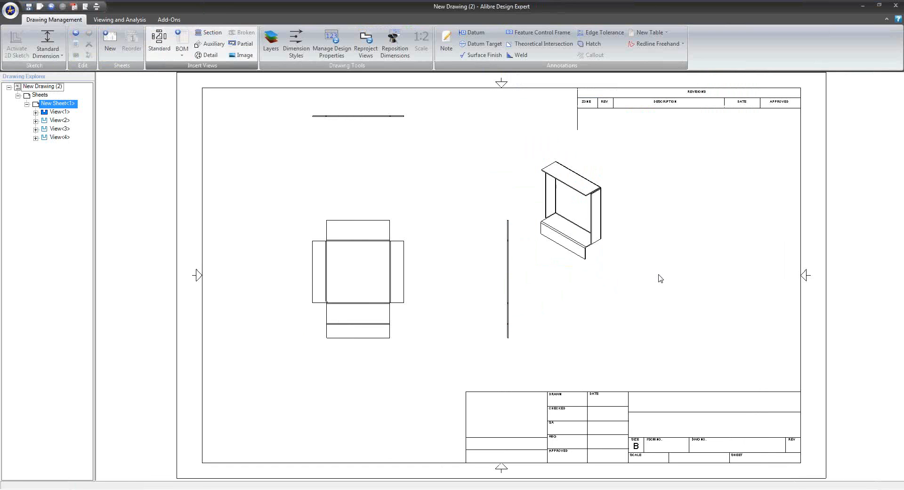
{"action": "scroll", "coordinate": [649, 276], "scroll_direction": "down", "scroll_amount": 2}
{"action": "middle_click_drag", "start_coordinate": [648, 278], "coordinate": [535, 289]}
{"action": "scroll", "coordinate": [572, 284], "scroll_direction": "up", "scroll_amount": 1}
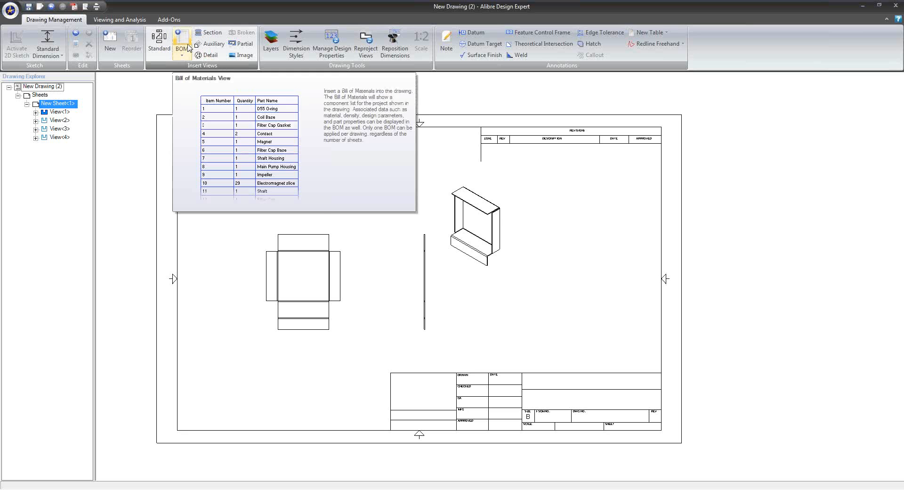
Switch to the Miter Saw Main (ID 127) assembly and create a new drawing from the ANSI B template
{"action": "left_click", "coordinate": [196, 489]}
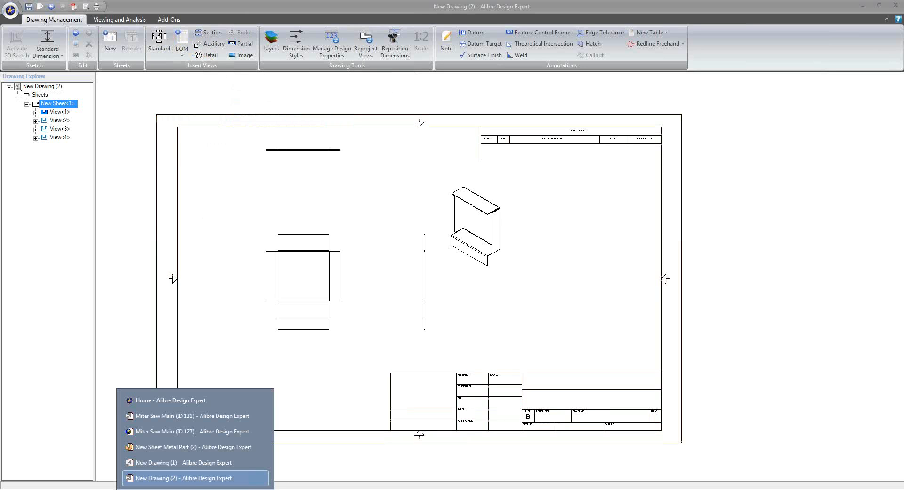
{"action": "left_click", "coordinate": [195, 431]}
{"action": "left_click", "coordinate": [9, 9]}
{"action": "mouse_move", "coordinate": [47, 28]}
{"action": "left_click", "coordinate": [135, 61]}
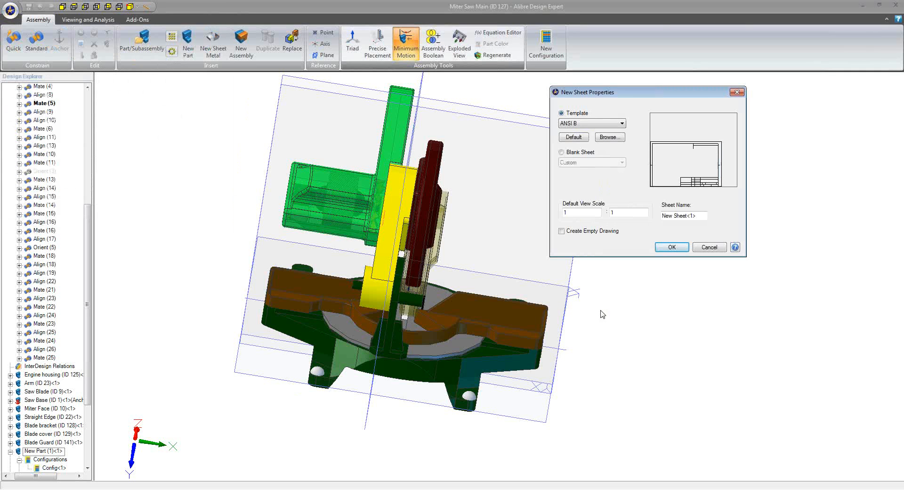
{"action": "left_click", "coordinate": [673, 248]}
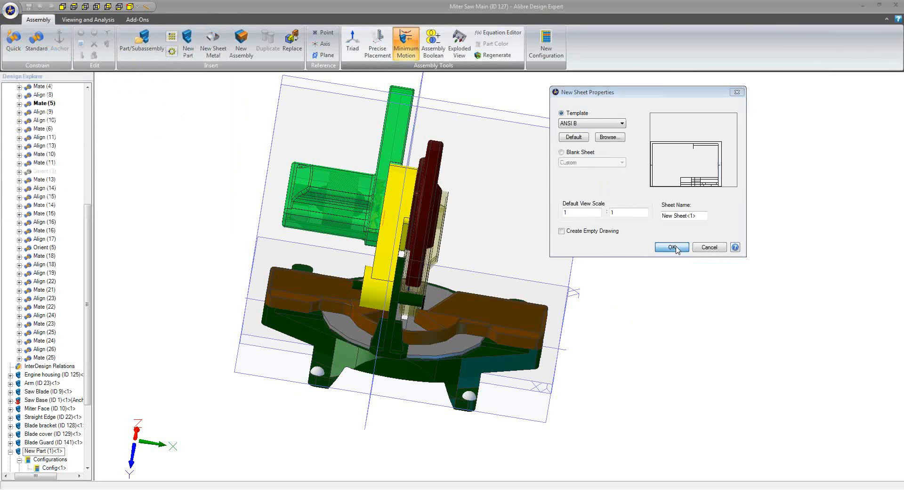
{"action": "left_click", "coordinate": [704, 159]}
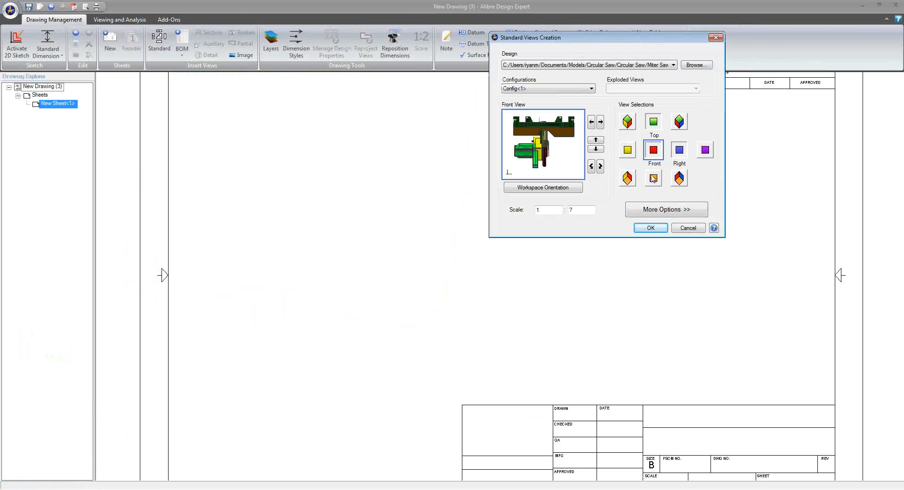
Rotate the miter saw's front view upright and place front, top and right views at 1:7 scale
{"action": "left_click", "coordinate": [599, 167]}
{"action": "left_click", "coordinate": [599, 167]}
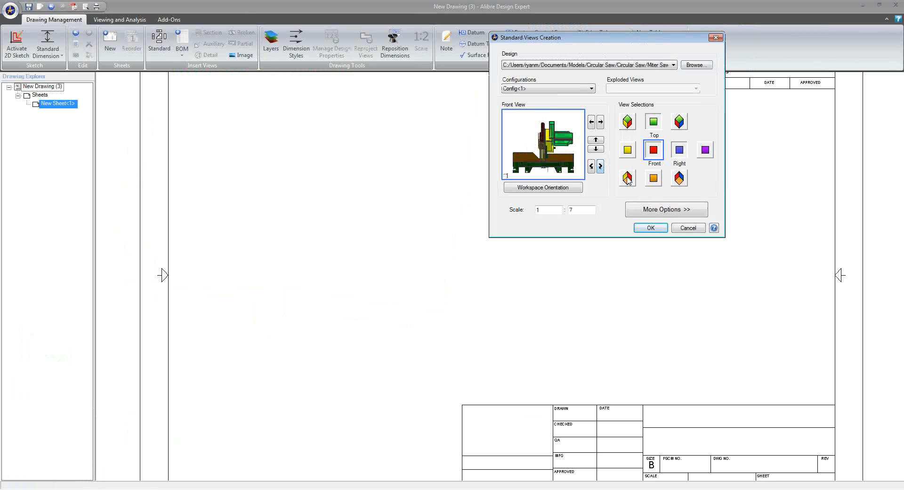
{"action": "left_click", "coordinate": [650, 228]}
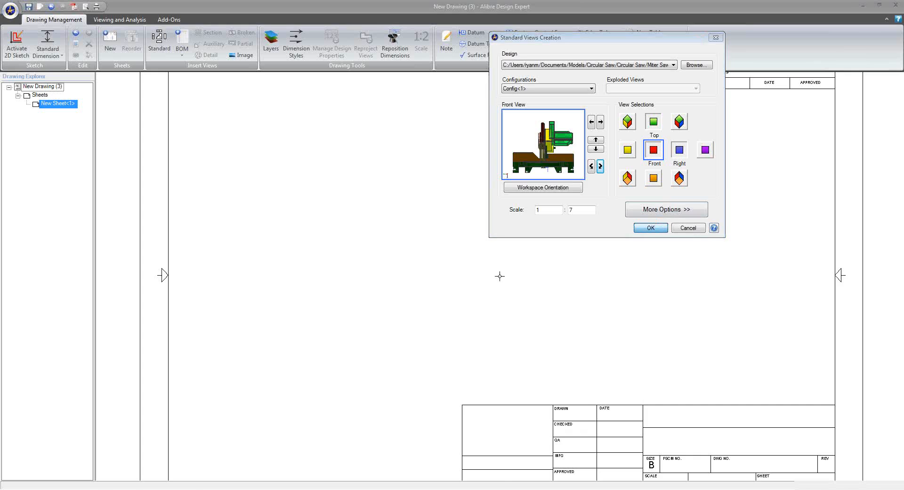
{"action": "left_click", "coordinate": [455, 251]}
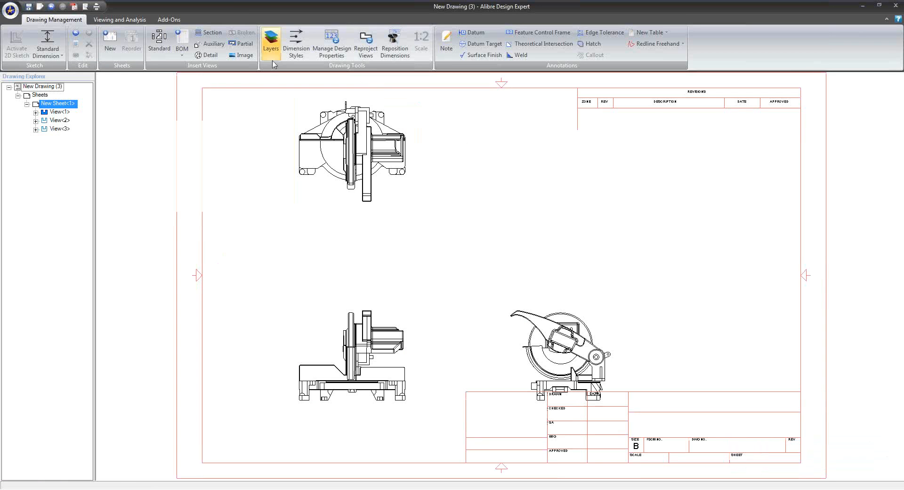
Insert a new bill of materials using the BOM ANSI ABC template, placed beside the miter saw's top view
{"action": "left_click", "coordinate": [181, 42]}
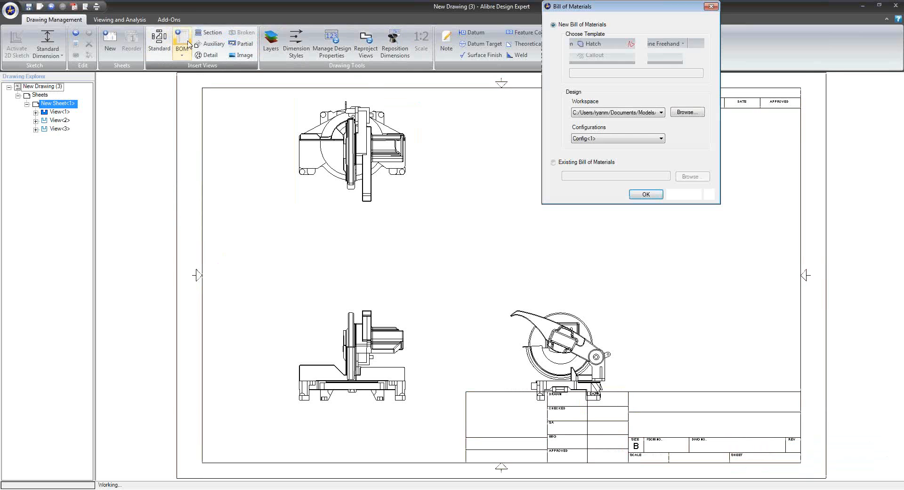
{"action": "left_click", "coordinate": [635, 193]}
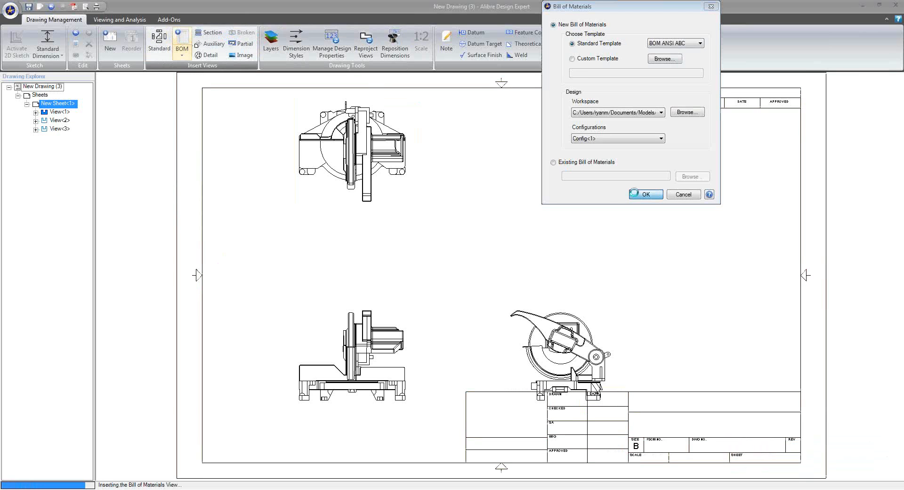
{"action": "middle_click_drag", "start_coordinate": [628, 152], "coordinate": [473, 152]}
{"action": "left_click", "coordinate": [414, 124]}
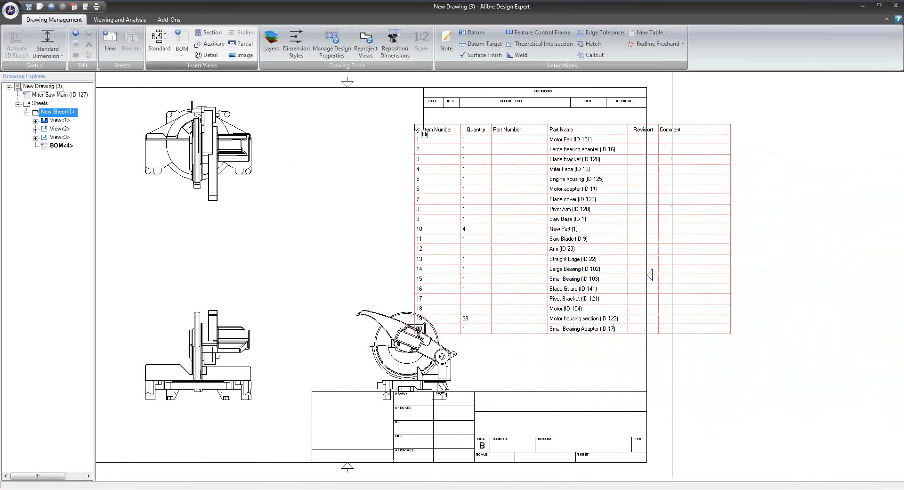
Move the saw's right view clear of the bill of materials and add an item callout to the engine housing in the top view
{"action": "left_click", "coordinate": [351, 304]}
{"action": "left_click_drag", "start_coordinate": [351, 304], "coordinate": [306, 304]}
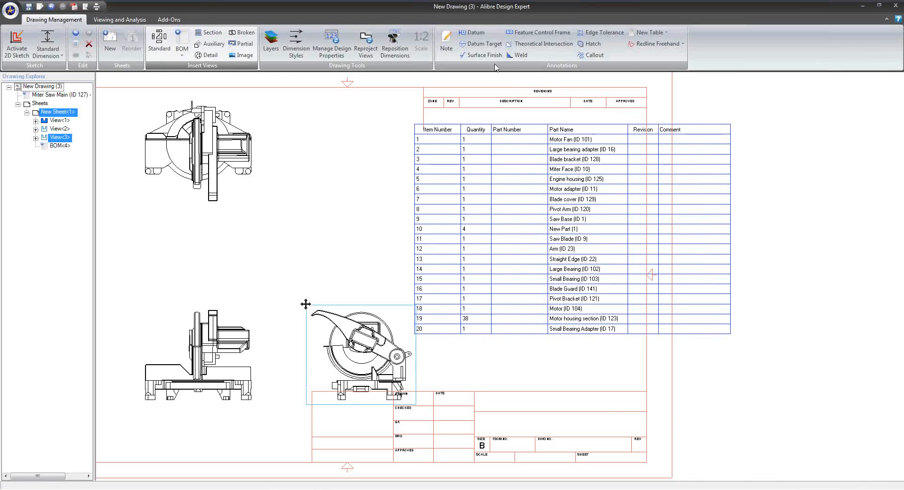
{"action": "left_click", "coordinate": [592, 55]}
{"action": "mouse_move", "coordinate": [331, 185]}
{"action": "middle_mouse_down"}
{"action": "mouse_move", "coordinate": [396, 252]}
{"action": "mouse_move", "coordinate": [430, 260]}
{"action": "middle_mouse_up"}
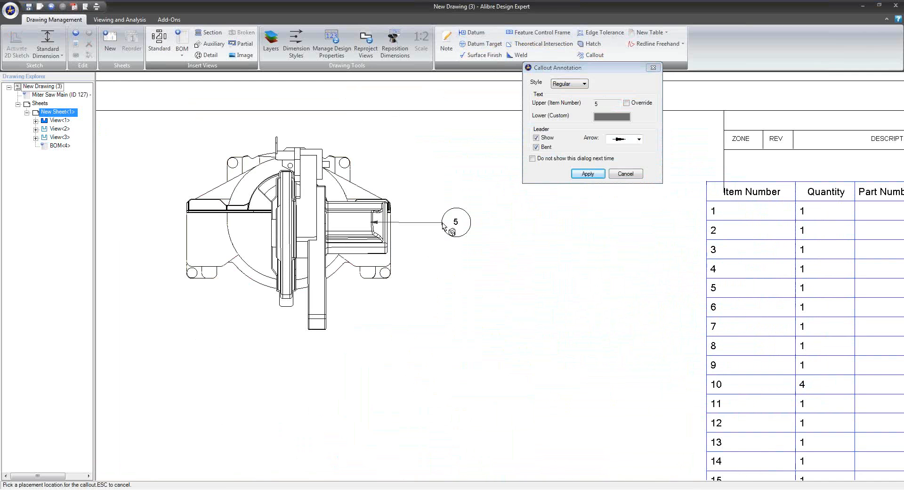
{"action": "left_click", "coordinate": [443, 226]}
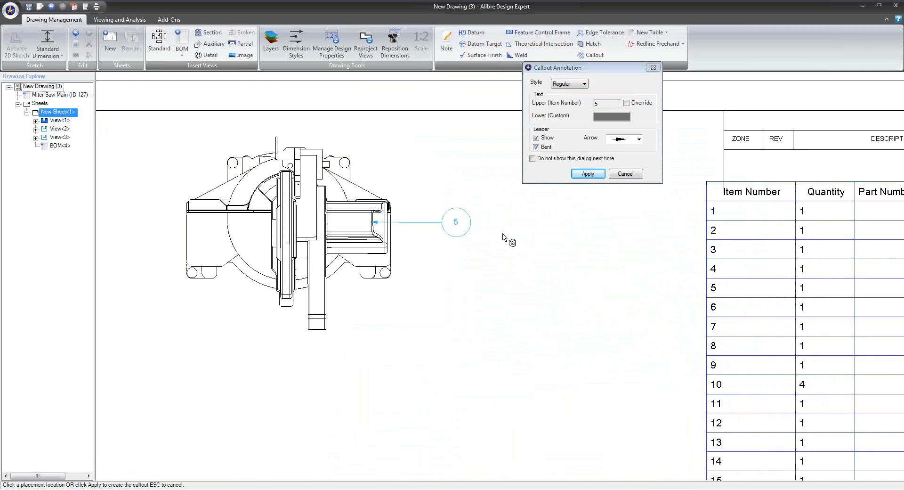
{"action": "left_click", "coordinate": [587, 174]}
Add item number callouts with bent leaders to the saw base and the blade guard in the top view
{"action": "left_click", "coordinate": [351, 185]}
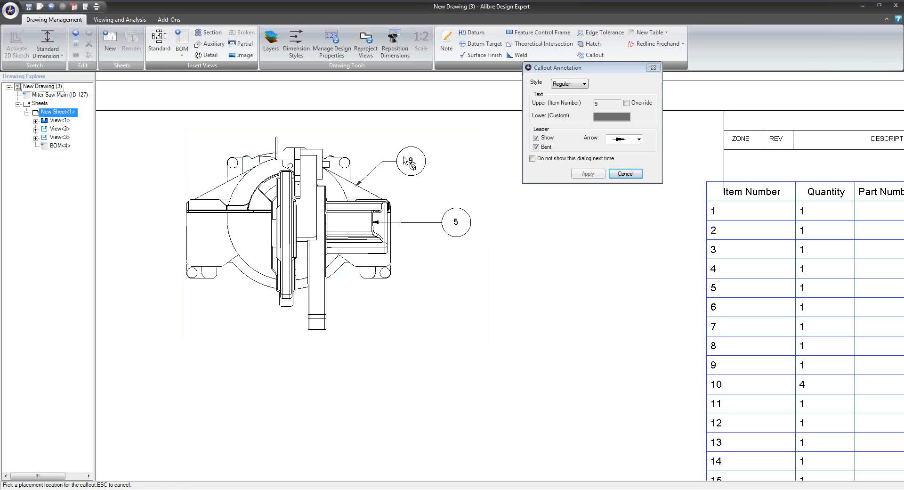
{"action": "left_click", "coordinate": [421, 151]}
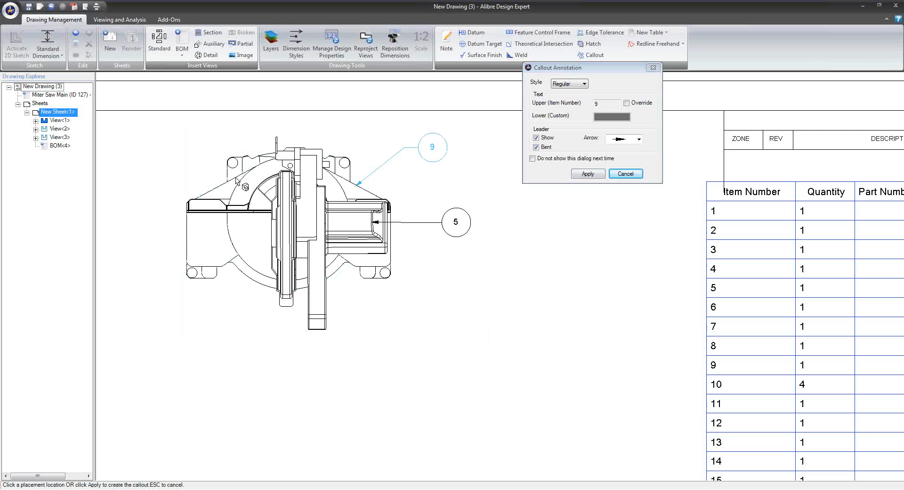
{"action": "left_click", "coordinate": [586, 174]}
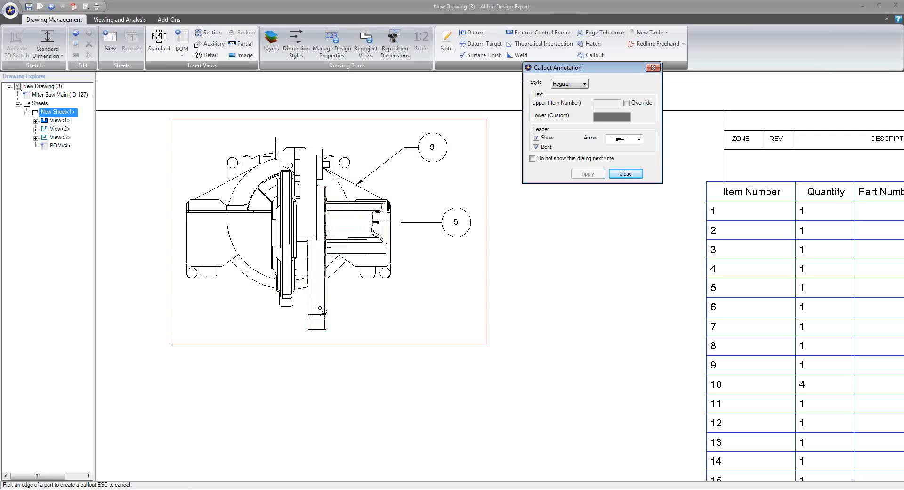
{"action": "left_click", "coordinate": [294, 305]}
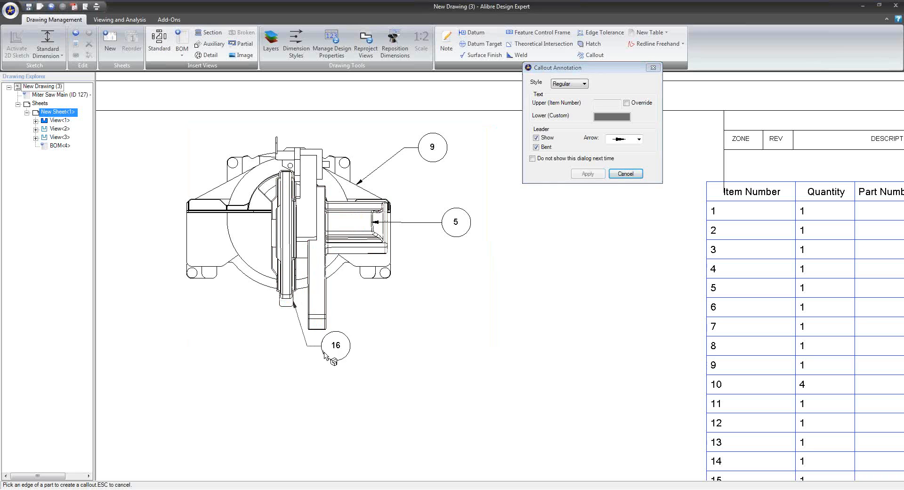
{"action": "left_click", "coordinate": [346, 373]}
{"action": "left_click", "coordinate": [588, 173]}
{"action": "left_click", "coordinate": [625, 174]}
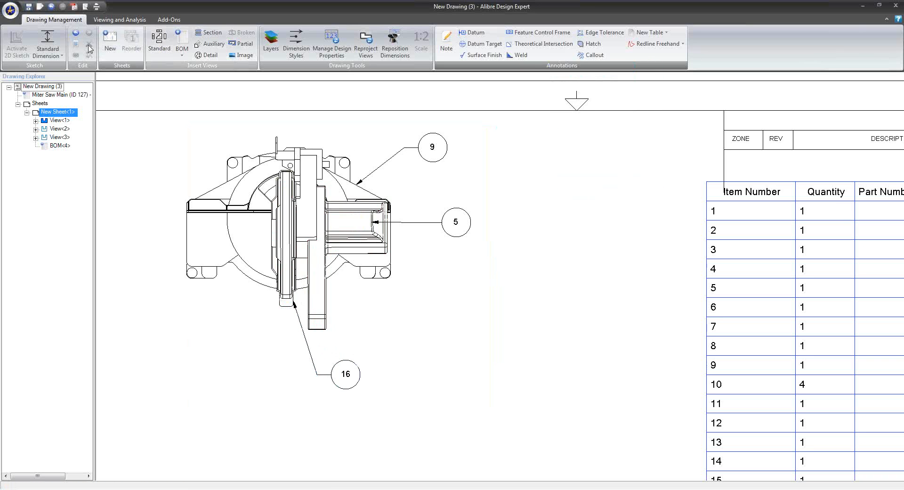
Dimension the base's left vertical edge, its left foot's width and the arm's lower end width in the top view
{"action": "left_click", "coordinate": [17, 45]}
{"action": "scroll", "coordinate": [214, 194], "scroll_direction": "up", "scroll_amount": 1}
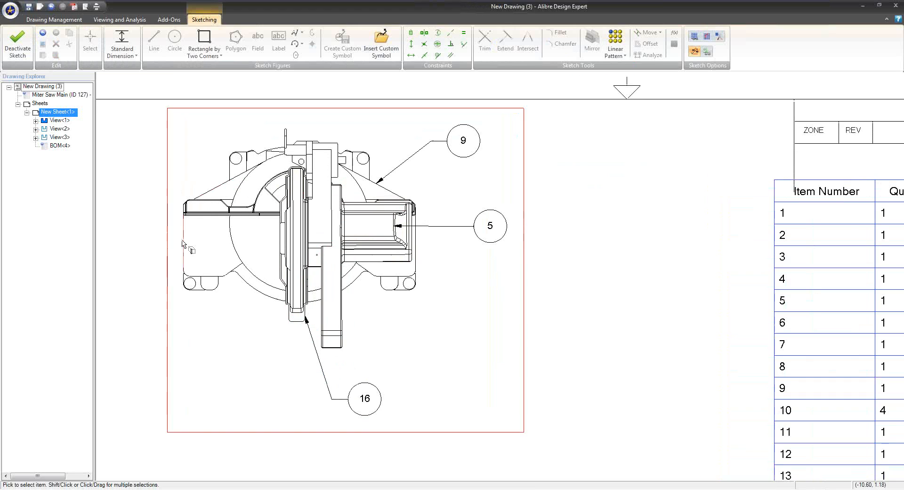
{"action": "left_click", "coordinate": [184, 237]}
{"action": "left_click", "coordinate": [159, 210]}
{"action": "left_click", "coordinate": [122, 42]}
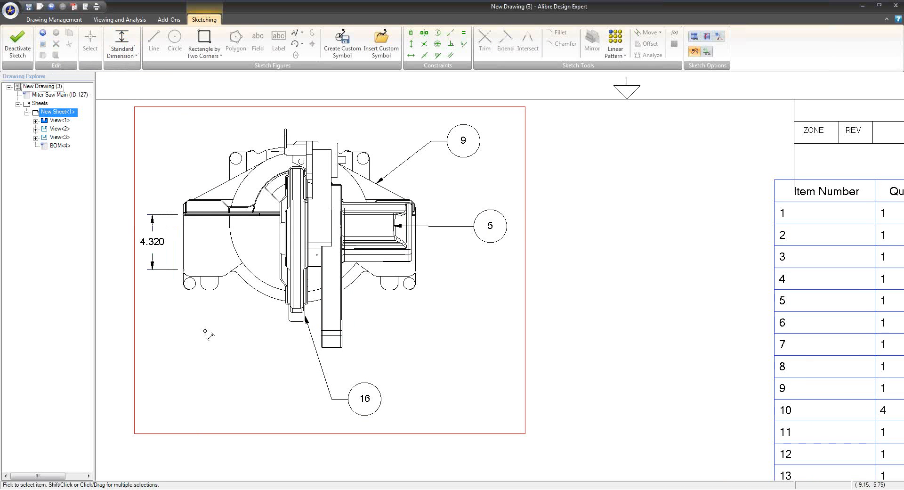
{"action": "left_click", "coordinate": [202, 291]}
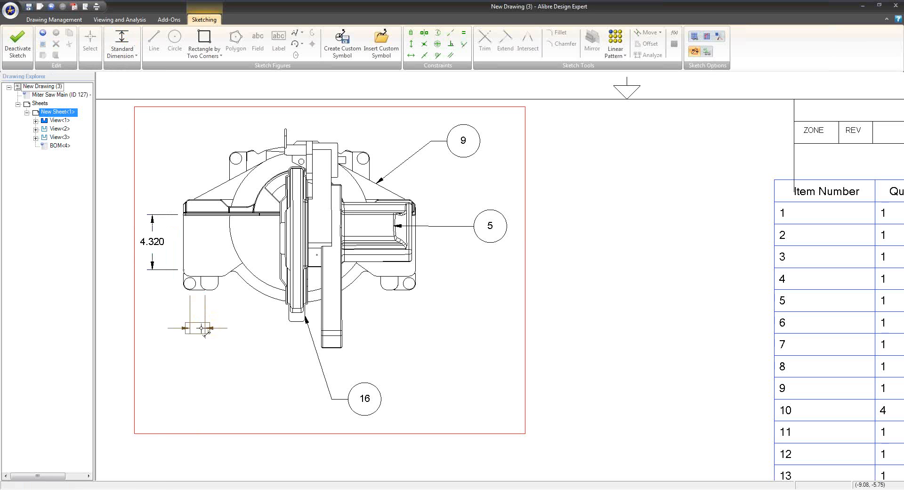
{"action": "left_click", "coordinate": [333, 348]}
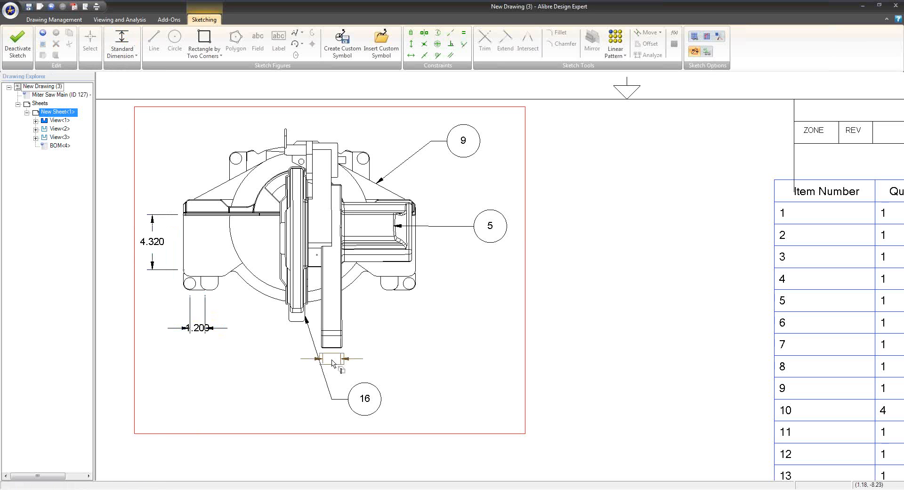
{"action": "left_click", "coordinate": [345, 320]}
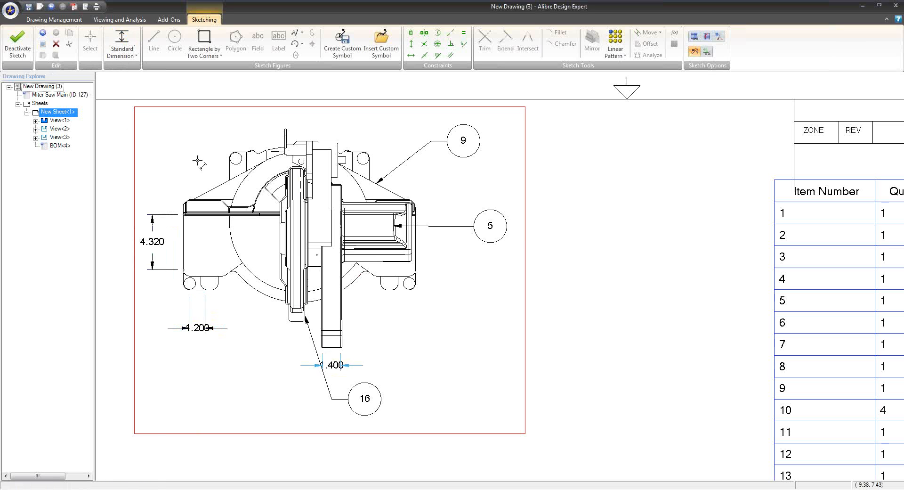
Dimension the arm's upper edge and the base's upper-left slanted edge in the top view, and finish the sketch
{"action": "left_click", "coordinate": [127, 46]}
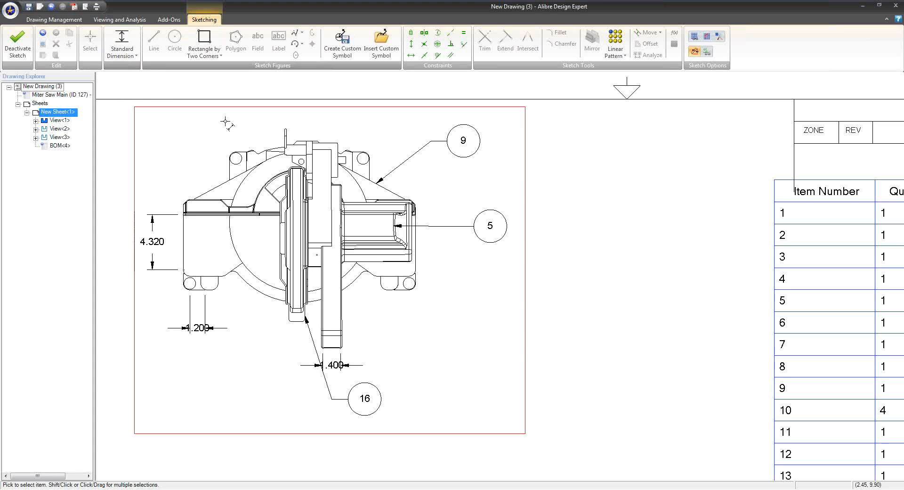
{"action": "left_click", "coordinate": [325, 146]}
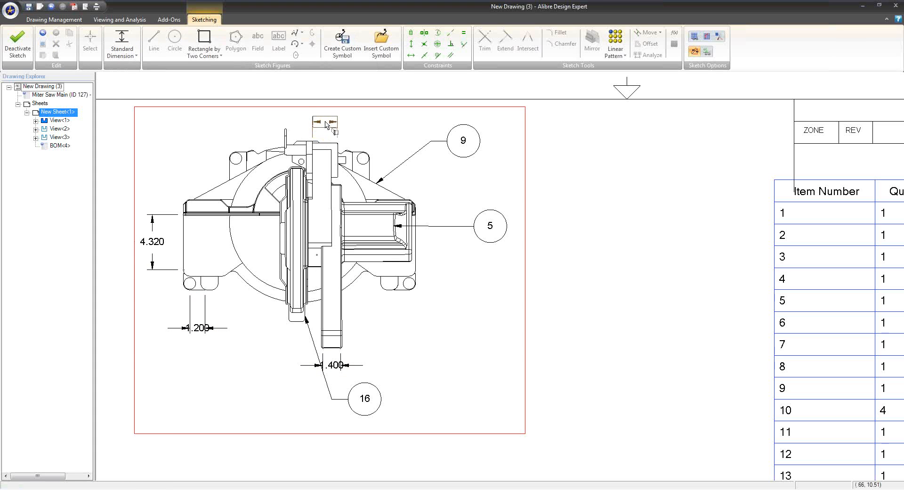
{"action": "left_click", "coordinate": [365, 123]}
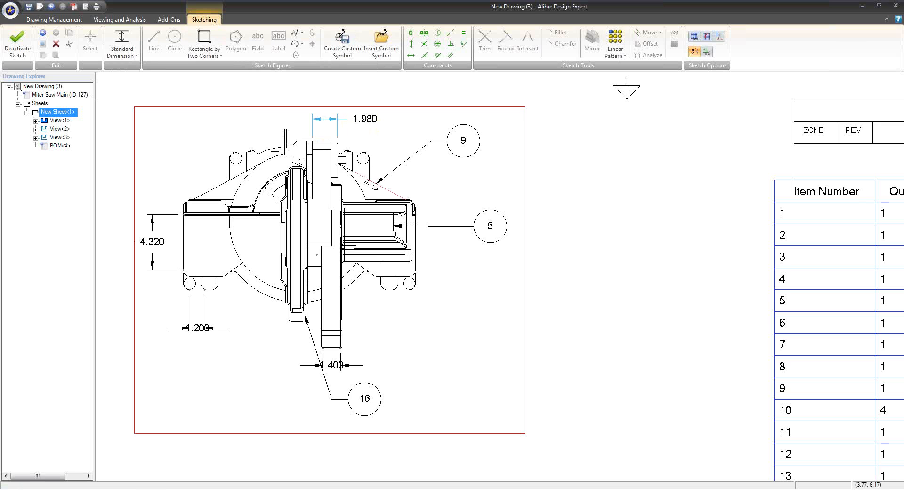
{"action": "scroll", "coordinate": [361, 221], "scroll_direction": "down", "scroll_amount": 2}
{"action": "middle_click_drag", "start_coordinate": [359, 224], "coordinate": [337, 261]}
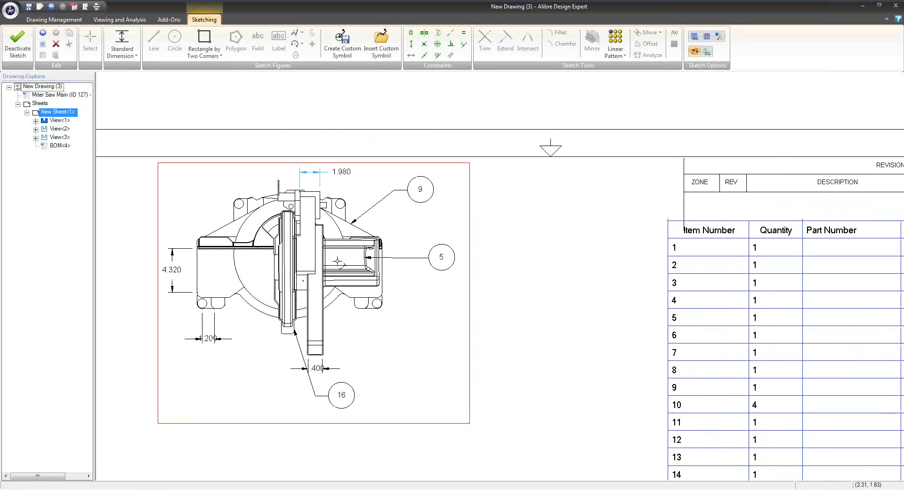
{"action": "key", "text": "Escape"}
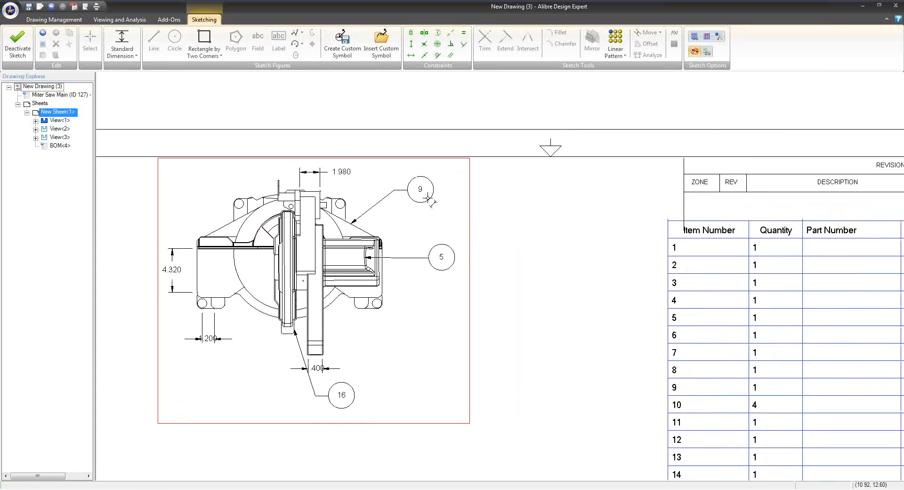
{"action": "left_click", "coordinate": [222, 226]}
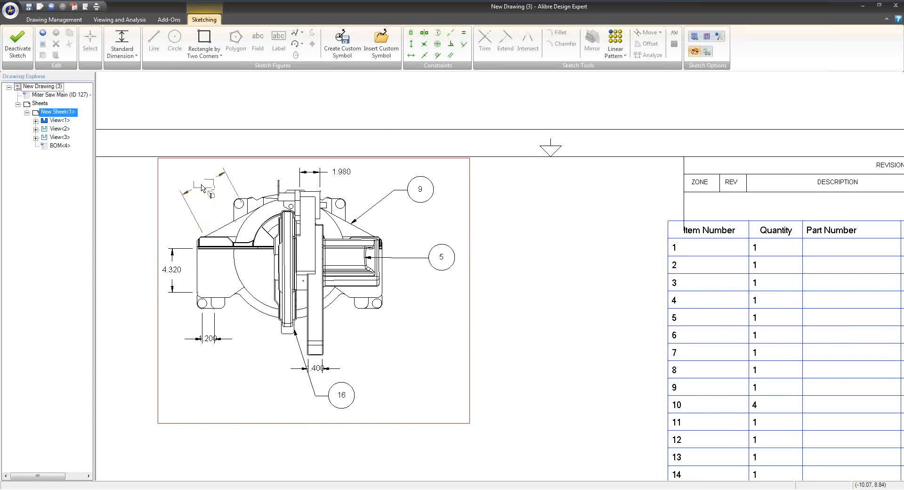
{"action": "left_click", "coordinate": [201, 183]}
{"action": "scroll", "coordinate": [384, 276], "scroll_direction": "down", "scroll_amount": 3}
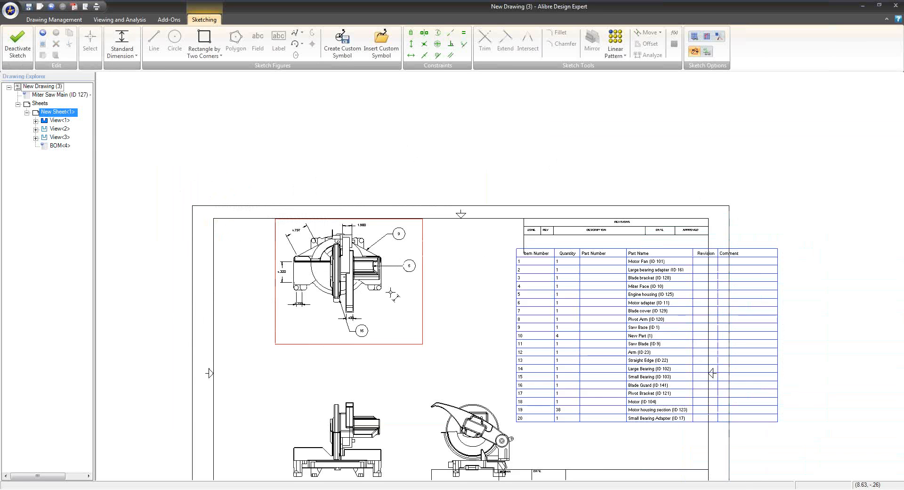
{"action": "middle_click_drag", "start_coordinate": [389, 298], "coordinate": [390, 217]}
{"action": "left_click", "coordinate": [4, 50]}
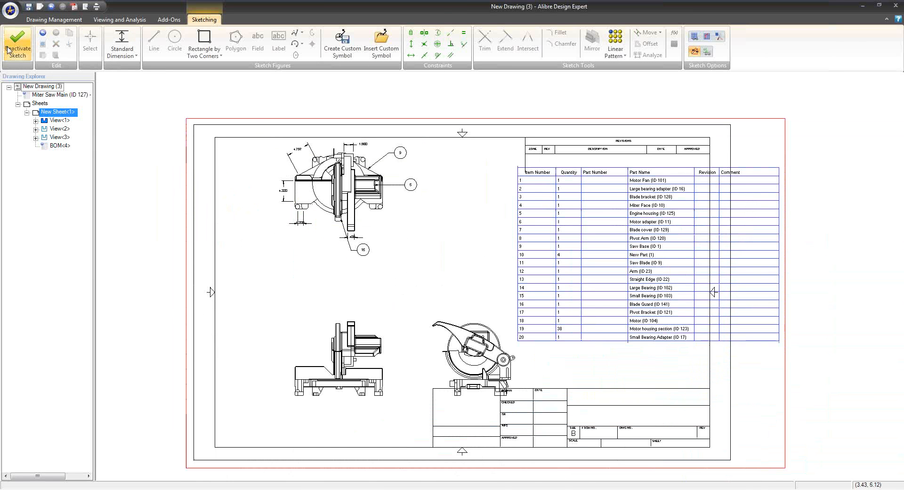
Sketch a vertical line through the blade across the full height of the front view
{"action": "right_click", "coordinate": [324, 327]}
{"action": "left_click", "coordinate": [358, 279]}
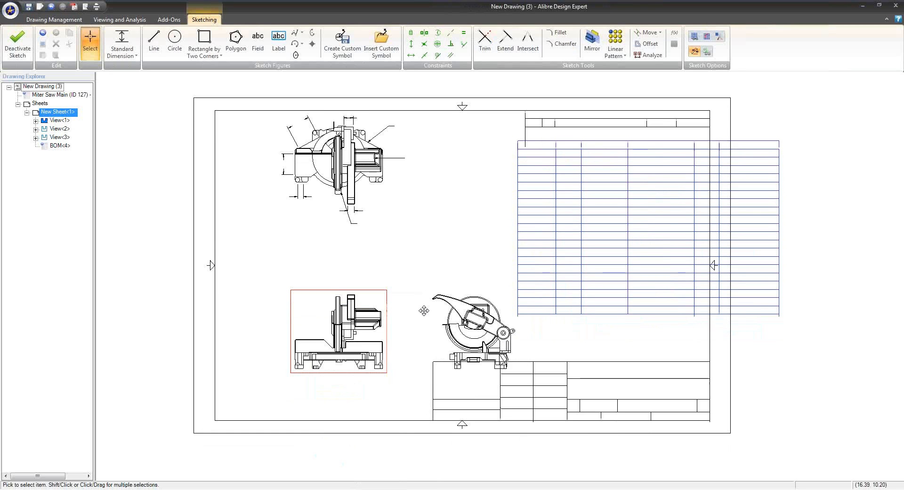
{"action": "left_click", "coordinate": [154, 40]}
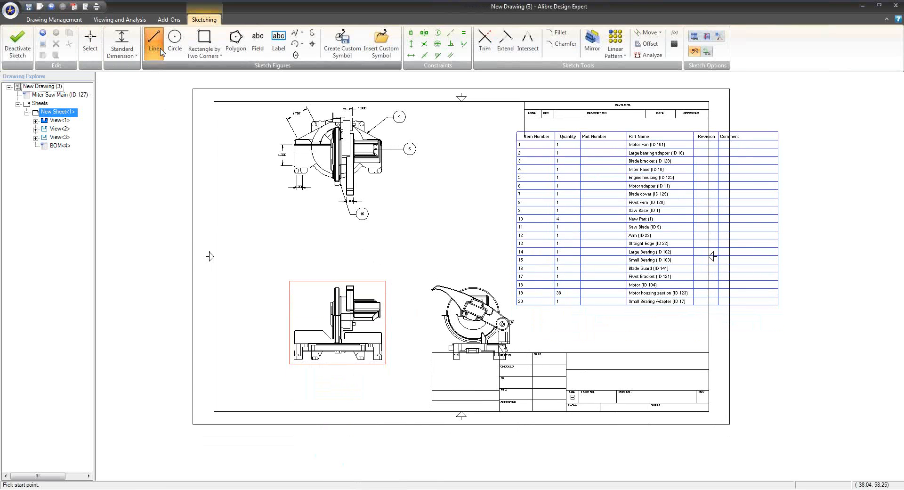
{"action": "left_click", "coordinate": [337, 279]}
{"action": "double_click", "coordinate": [336, 364]}
{"action": "left_click", "coordinate": [18, 45]}
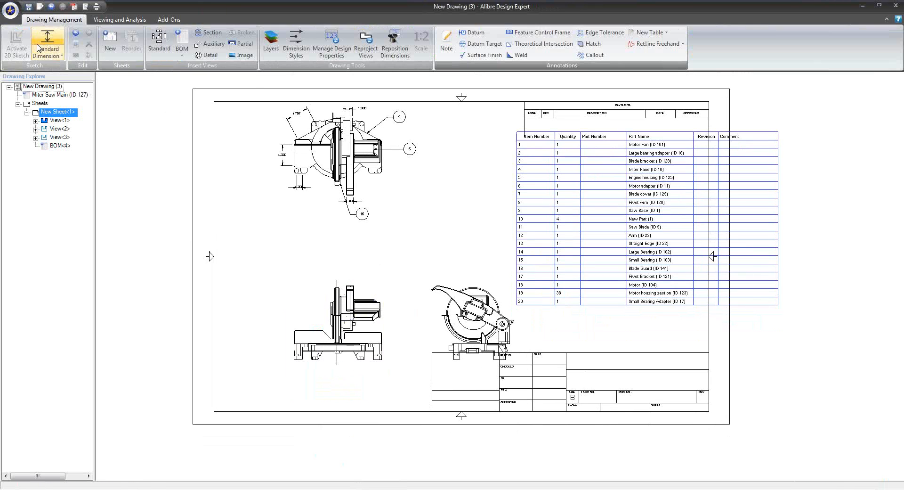
Create section view A-A from the vertical line and place it to the left of the front view
{"action": "left_click", "coordinate": [233, 44]}
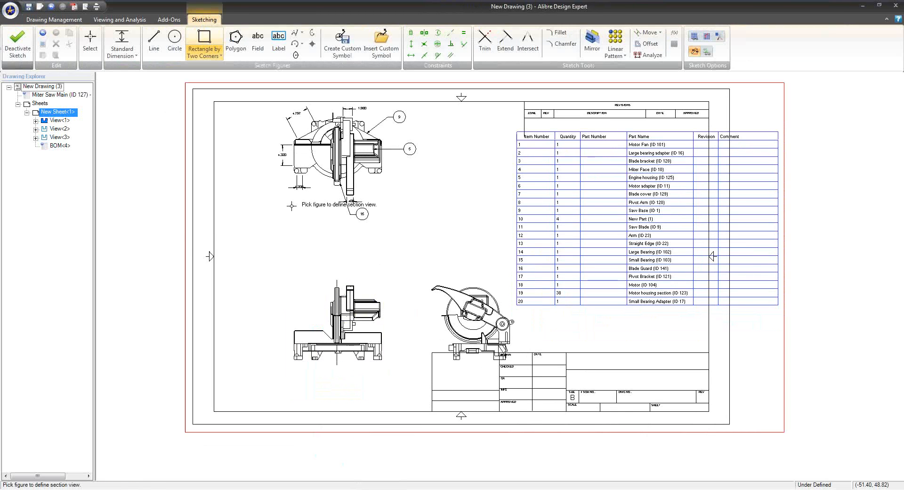
{"action": "left_click", "coordinate": [337, 295]}
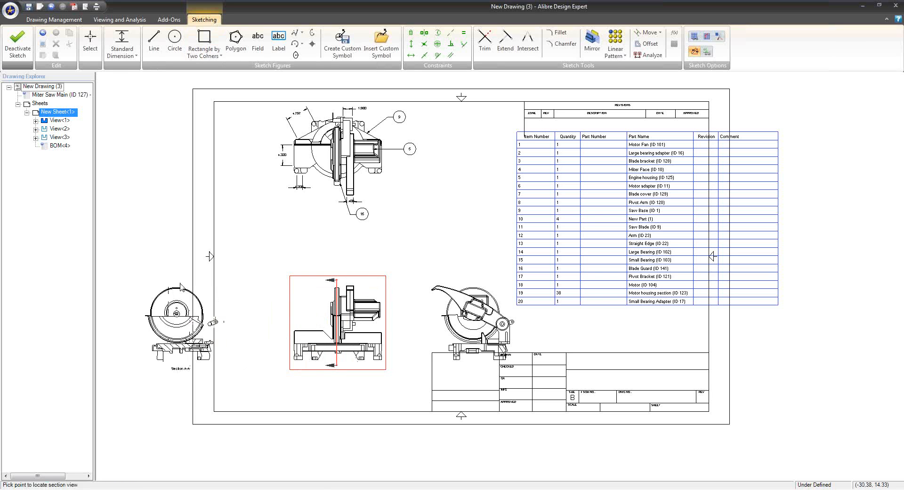
{"action": "left_click", "coordinate": [251, 289]}
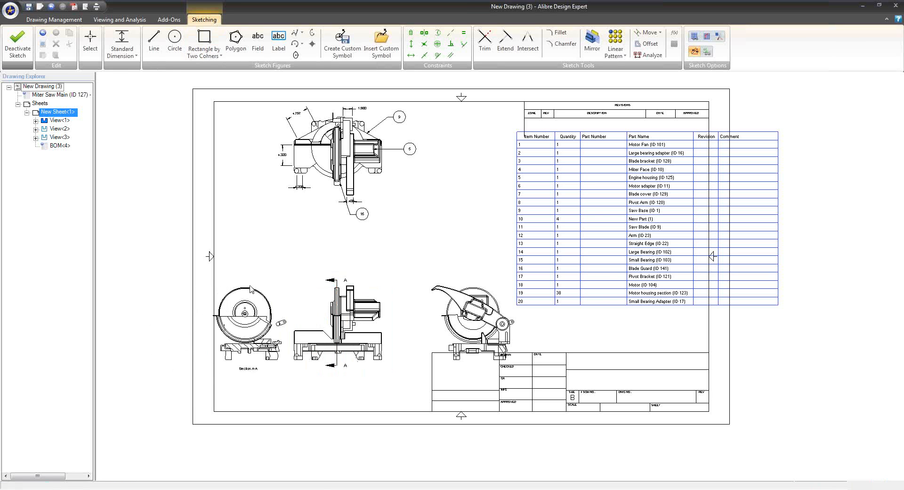
{"action": "scroll", "coordinate": [272, 339], "scroll_direction": "up", "scroll_amount": 1}
{"action": "scroll", "coordinate": [262, 342], "scroll_direction": "up", "scroll_amount": 2}
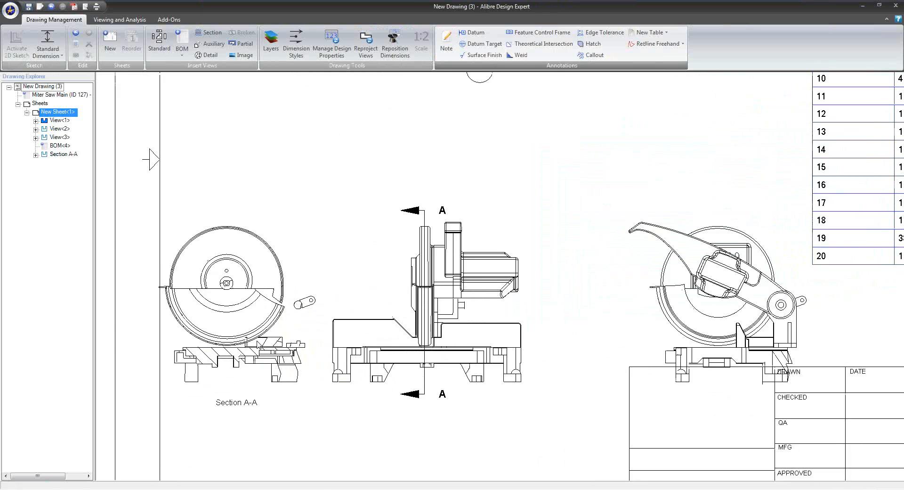
{"action": "scroll", "coordinate": [297, 351], "scroll_direction": "down", "scroll_amount": 4}
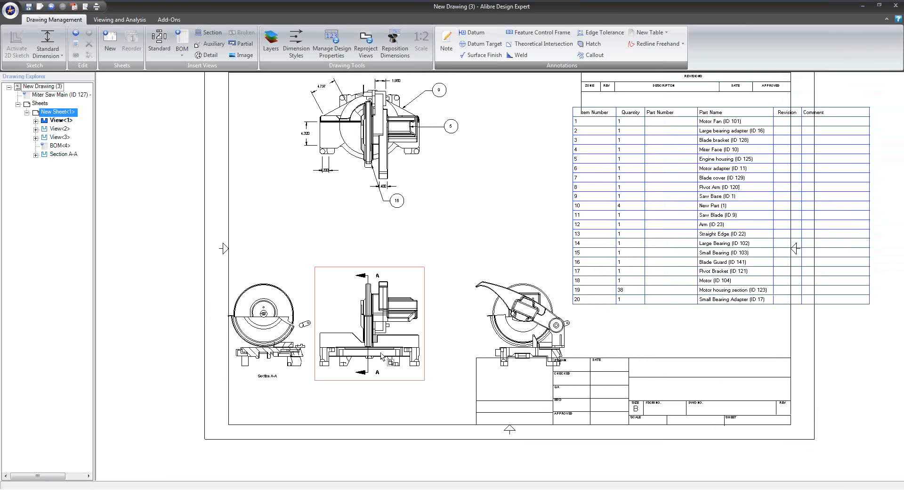
Examine the section A-A view with its cutting line, and the dimensions and callouts on the top view
{"action": "middle_click_drag", "start_coordinate": [378, 373], "coordinate": [343, 346]}
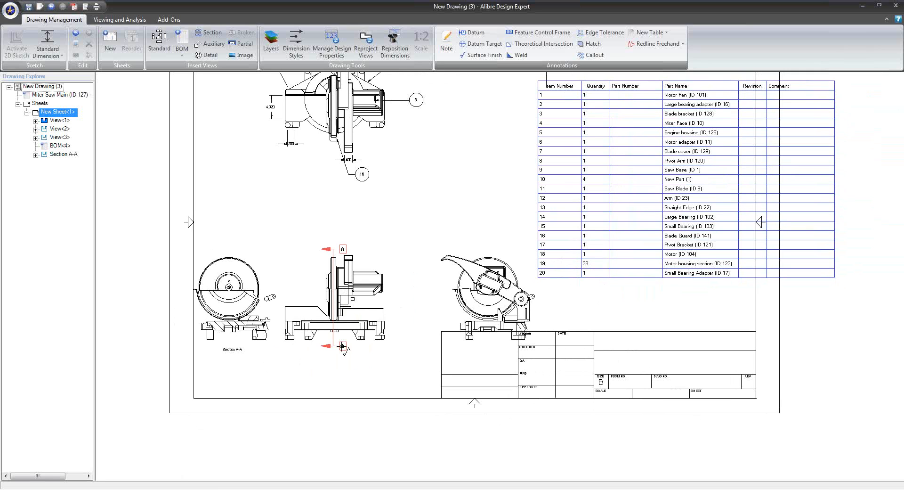
{"action": "scroll", "coordinate": [235, 334], "scroll_direction": "up", "scroll_amount": 4}
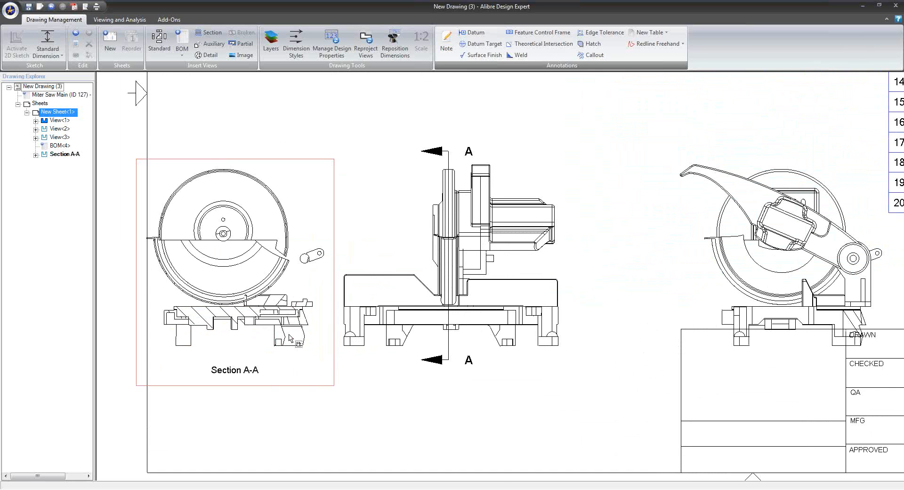
{"action": "scroll", "coordinate": [295, 343], "scroll_direction": "up", "scroll_amount": 2}
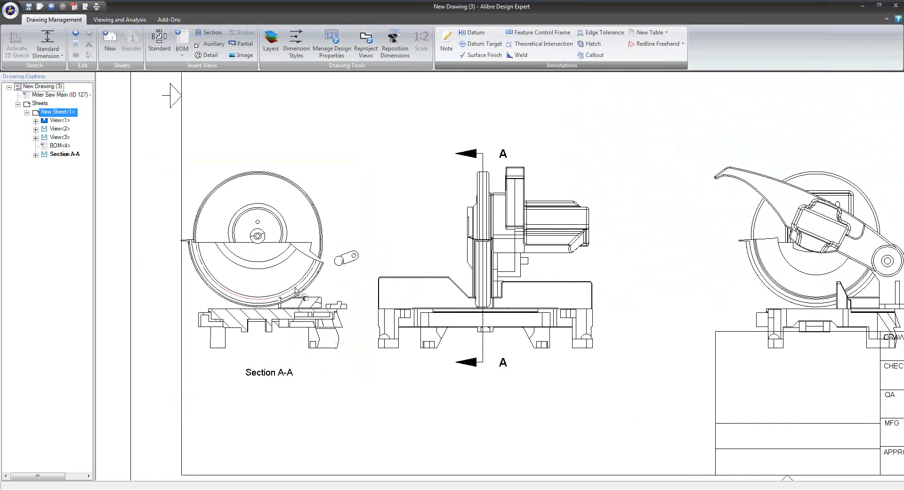
{"action": "scroll", "coordinate": [328, 328], "scroll_direction": "down", "scroll_amount": 3}
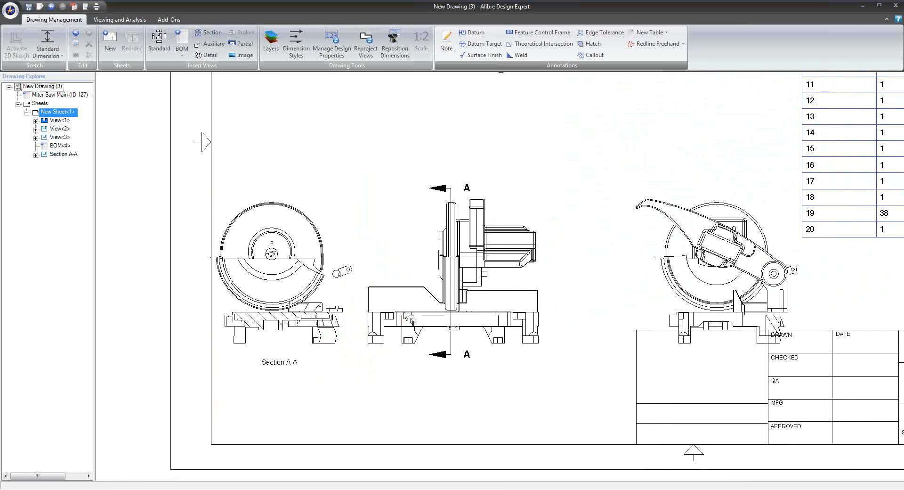
{"action": "scroll", "coordinate": [347, 339], "scroll_direction": "up", "scroll_amount": 2}
{"action": "scroll", "coordinate": [347, 339], "scroll_direction": "down", "scroll_amount": 4}
{"action": "scroll", "coordinate": [393, 368], "scroll_direction": "up", "scroll_amount": 2}
{"action": "scroll", "coordinate": [394, 368], "scroll_direction": "down", "scroll_amount": 1}
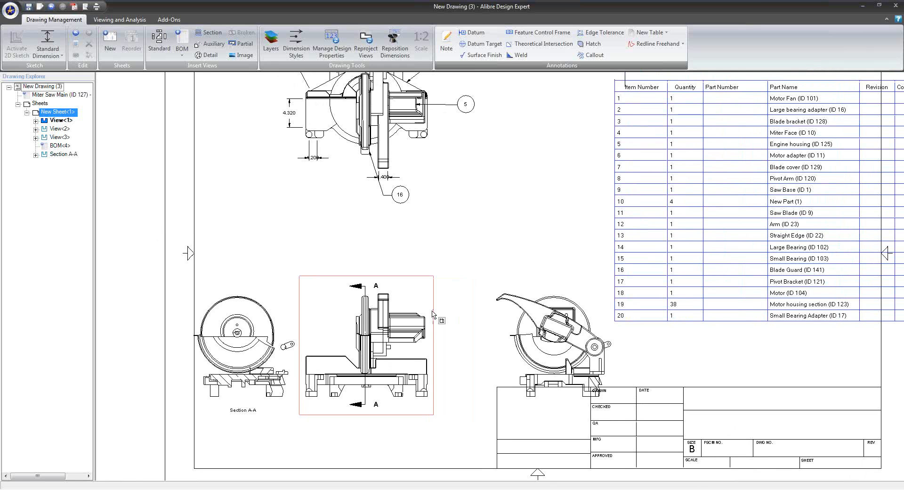
{"action": "middle_click_drag", "start_coordinate": [399, 190], "coordinate": [392, 247]}
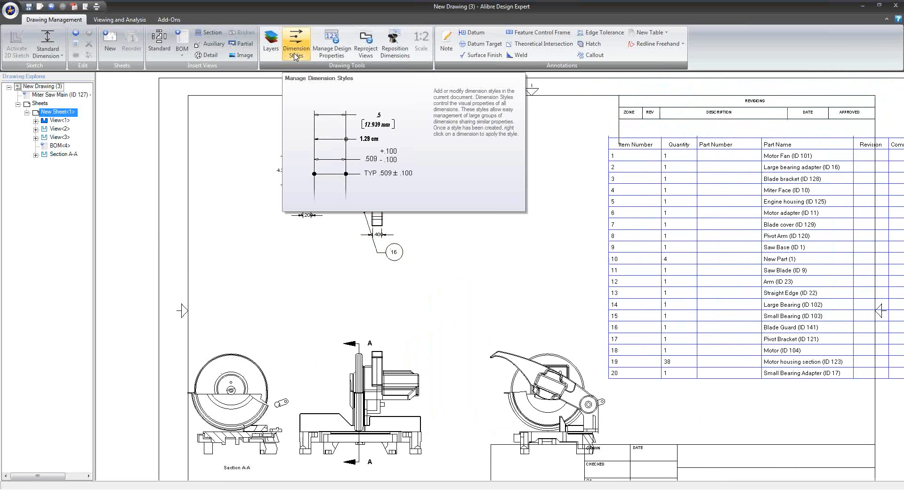
{"action": "middle_click_drag", "start_coordinate": [377, 240], "coordinate": [371, 283]}
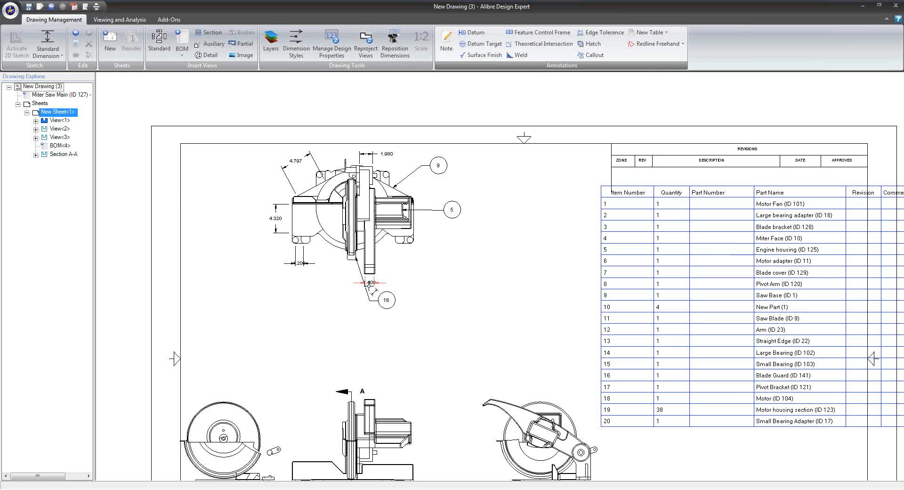
Change the arrowhead type of the Default dimension style to the outlined closed arrow and apply it
{"action": "left_click", "coordinate": [306, 57]}
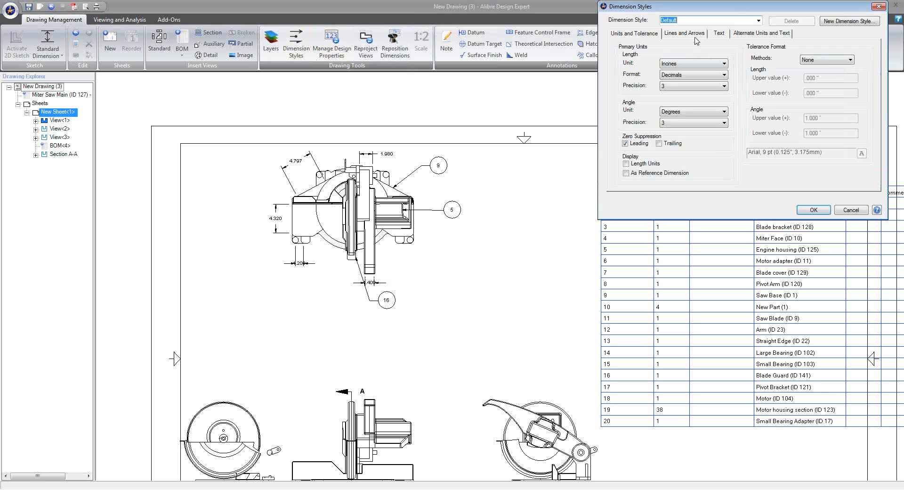
{"action": "left_click_drag", "start_coordinate": [709, 14], "coordinate": [485, 98]}
{"action": "left_click", "coordinate": [472, 119]}
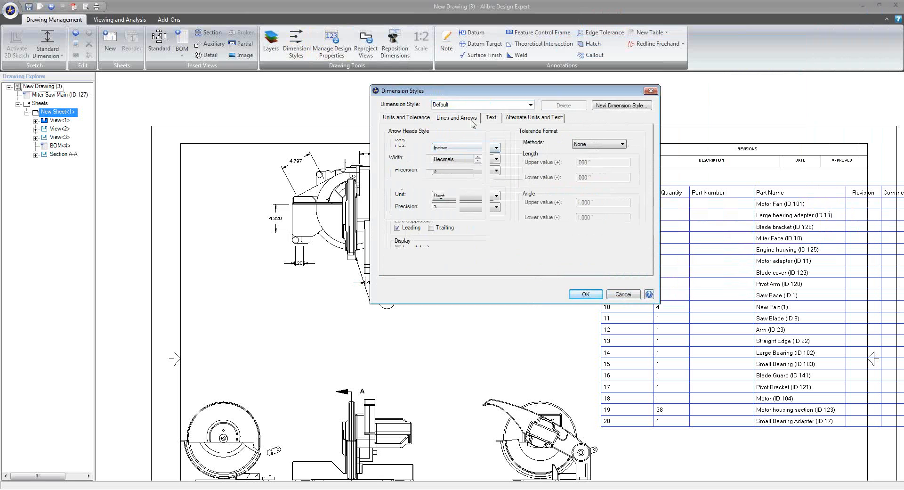
{"action": "left_click", "coordinate": [443, 144]}
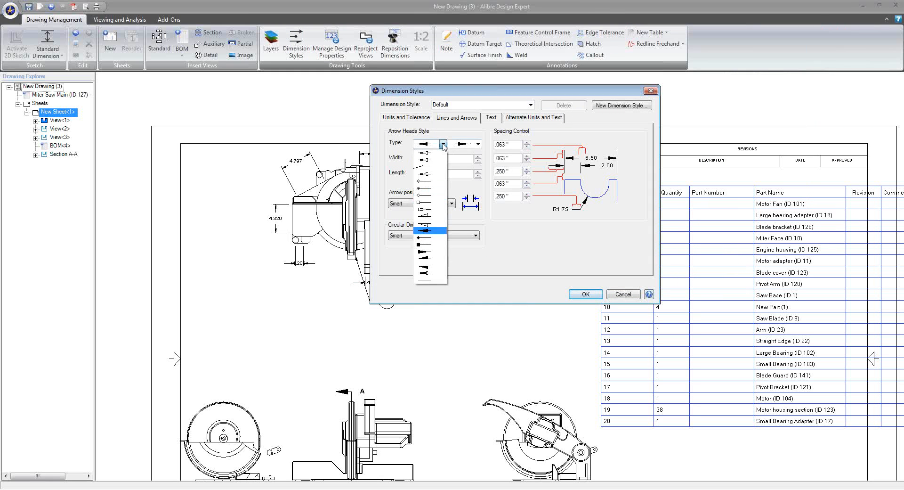
{"action": "left_click", "coordinate": [429, 165]}
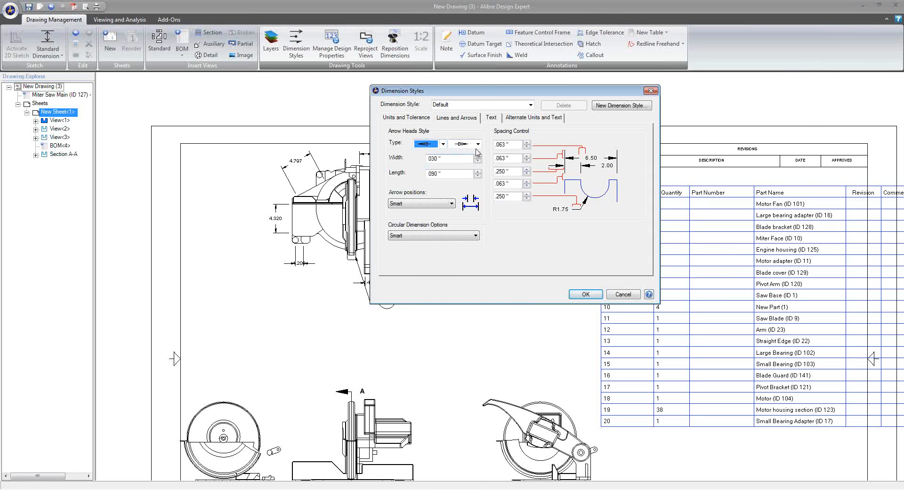
{"action": "left_click", "coordinate": [586, 294]}
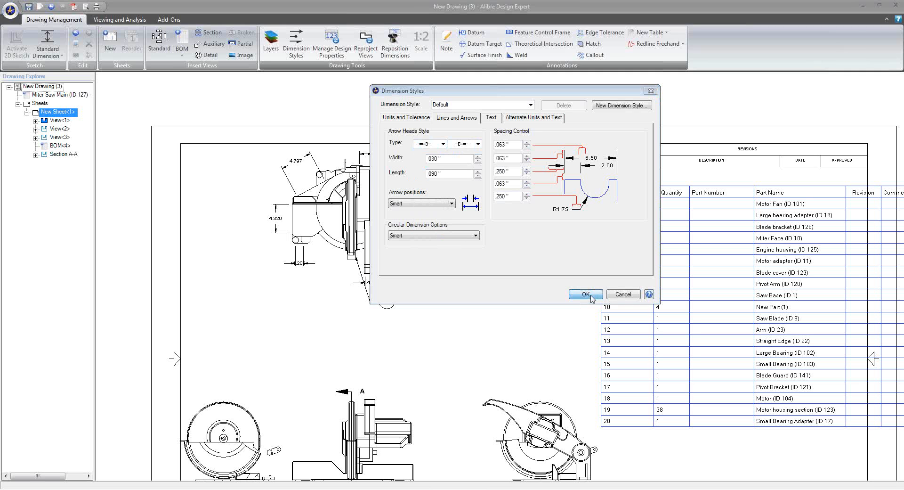
Examine the arrowheads on the top view's dimensions and compare them with those on the callout leaders
{"action": "scroll", "coordinate": [338, 175], "scroll_direction": "up", "scroll_amount": 3}
{"action": "scroll", "coordinate": [367, 155], "scroll_direction": "up", "scroll_amount": 2}
{"action": "middle_click_drag", "start_coordinate": [417, 168], "coordinate": [477, 165]}
{"action": "scroll", "coordinate": [214, 164], "scroll_direction": "up", "scroll_amount": 4}
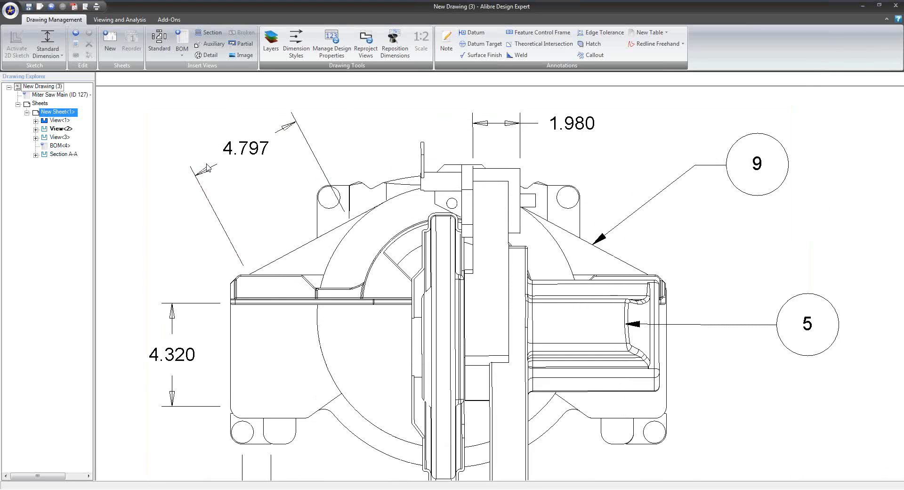
{"action": "scroll", "coordinate": [280, 217], "scroll_direction": "down", "scroll_amount": 2}
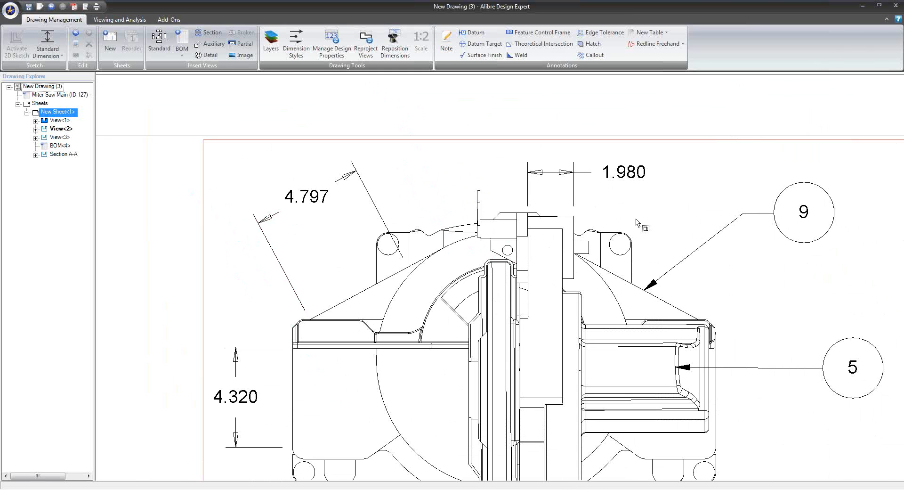
{"action": "middle_click_drag", "start_coordinate": [638, 222], "coordinate": [490, 204]}
{"action": "mouse_move", "coordinate": [195, 388]}
{"action": "middle_mouse_down"}
{"action": "mouse_move", "coordinate": [369, 308]}
{"action": "mouse_move", "coordinate": [343, 321]}
{"action": "mouse_move", "coordinate": [337, 215]}
{"action": "middle_mouse_up"}
{"action": "scroll", "coordinate": [335, 332], "scroll_direction": "up", "scroll_amount": 3}
{"action": "scroll", "coordinate": [334, 333], "scroll_direction": "down", "scroll_amount": 1}
{"action": "scroll", "coordinate": [343, 250], "scroll_direction": "down", "scroll_amount": 4}
{"action": "middle_click_drag", "start_coordinate": [507, 392], "coordinate": [429, 359]}
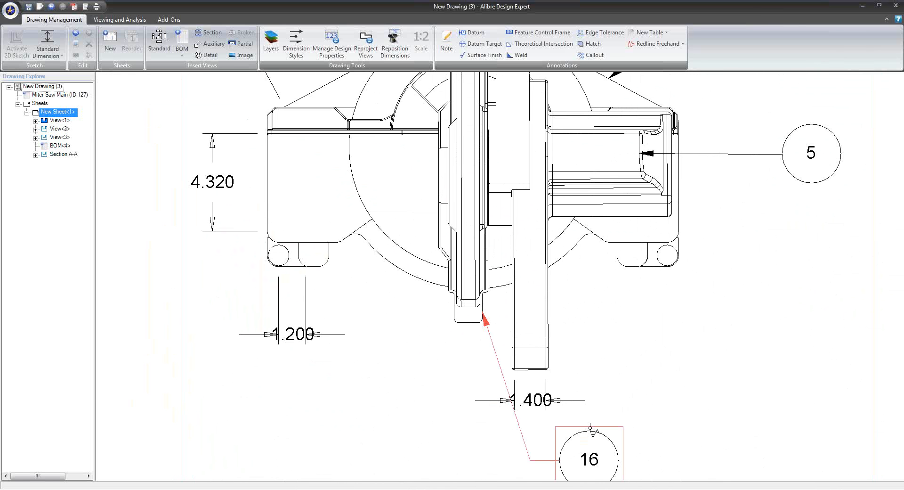
{"action": "scroll", "coordinate": [549, 390], "scroll_direction": "down", "scroll_amount": 2}
{"action": "middle_click_drag", "start_coordinate": [625, 381], "coordinate": [567, 407]}
{"action": "scroll", "coordinate": [568, 367], "scroll_direction": "down", "scroll_amount": 5}
{"action": "middle_click_drag", "start_coordinate": [612, 366], "coordinate": [426, 262]}
{"action": "scroll", "coordinate": [426, 261], "scroll_direction": "down", "scroll_amount": 1}
{"action": "scroll", "coordinate": [429, 265], "scroll_direction": "down", "scroll_amount": 1}
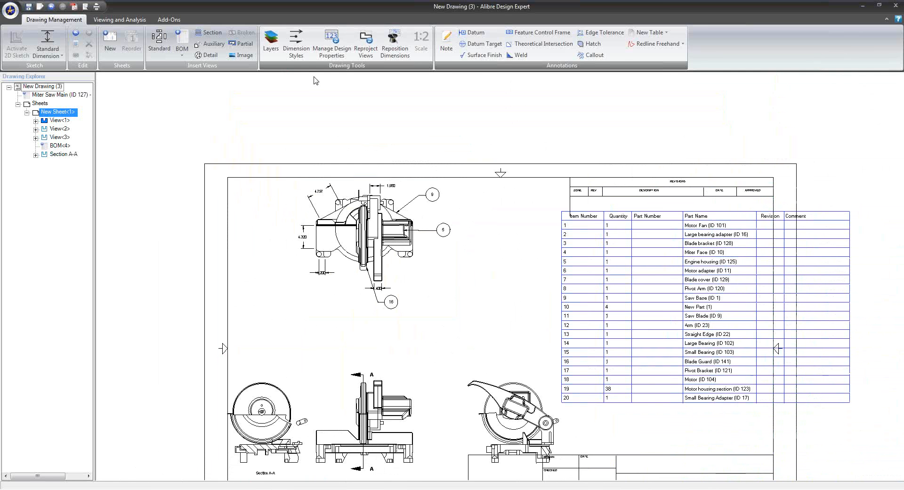
Set the CONTINUOUS layer's line pattern to Dash dot (.5x) and apply it to the drawing
{"action": "left_click", "coordinate": [271, 41]}
{"action": "left_click_drag", "start_coordinate": [707, 14], "coordinate": [508, 151]}
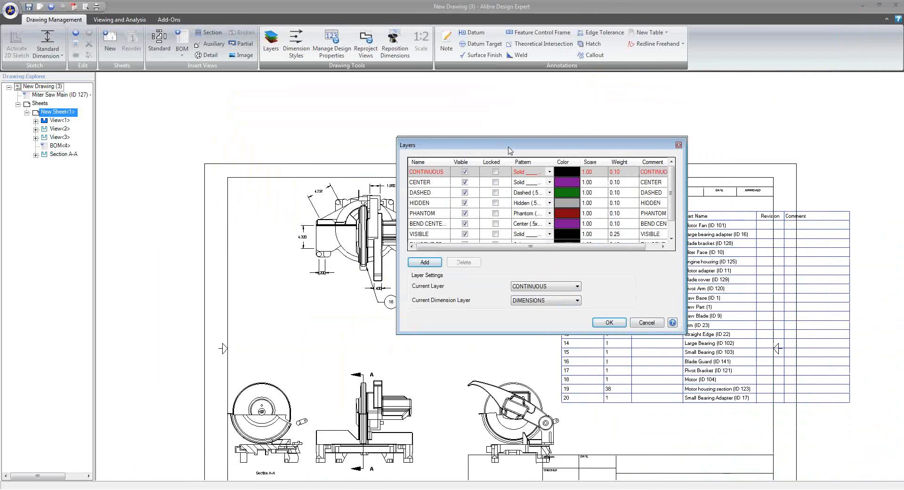
{"action": "left_click", "coordinate": [548, 174]}
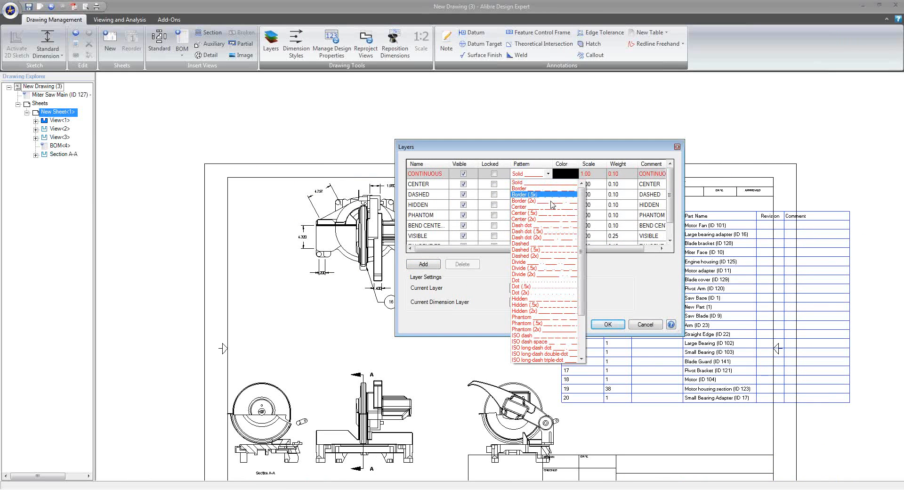
{"action": "left_click", "coordinate": [553, 230]}
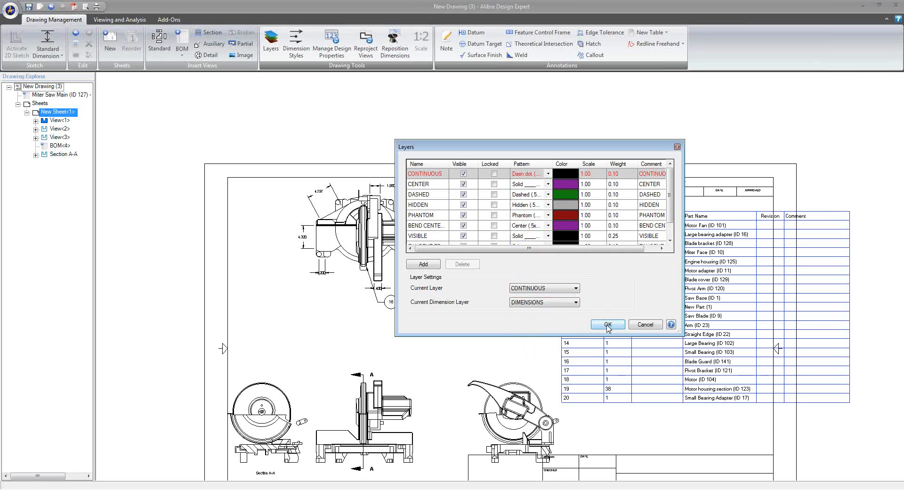
{"action": "left_click", "coordinate": [608, 325]}
{"action": "mouse_move", "coordinate": [535, 336]}
{"action": "middle_mouse_down"}
{"action": "mouse_move", "coordinate": [505, 257]}
{"action": "mouse_move", "coordinate": [498, 281]}
{"action": "middle_mouse_up"}
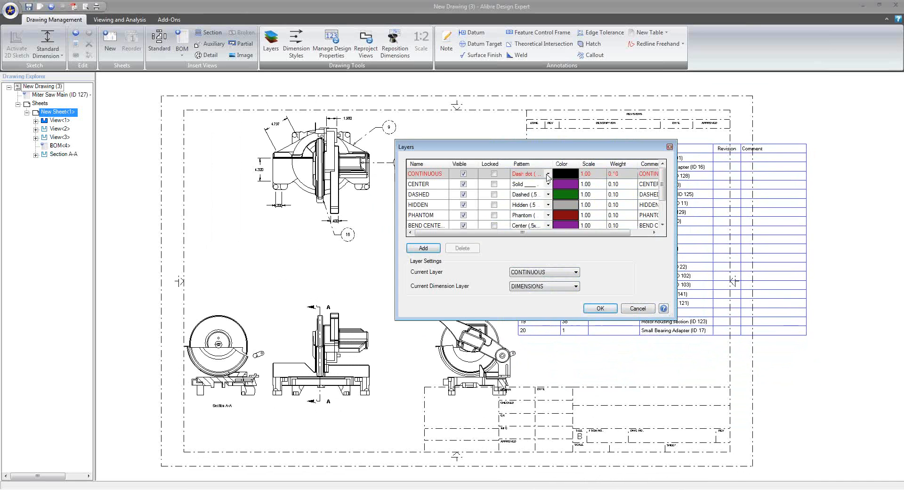
Set the CONTINUOUS layer's line pattern to Solid and its color to olive, and apply the layer changes to the drawing
{"action": "left_click", "coordinate": [547, 175]}
{"action": "scroll", "coordinate": [552, 199], "scroll_direction": "up", "scroll_amount": 1}
{"action": "scroll", "coordinate": [554, 205], "scroll_direction": "up", "scroll_amount": 2}
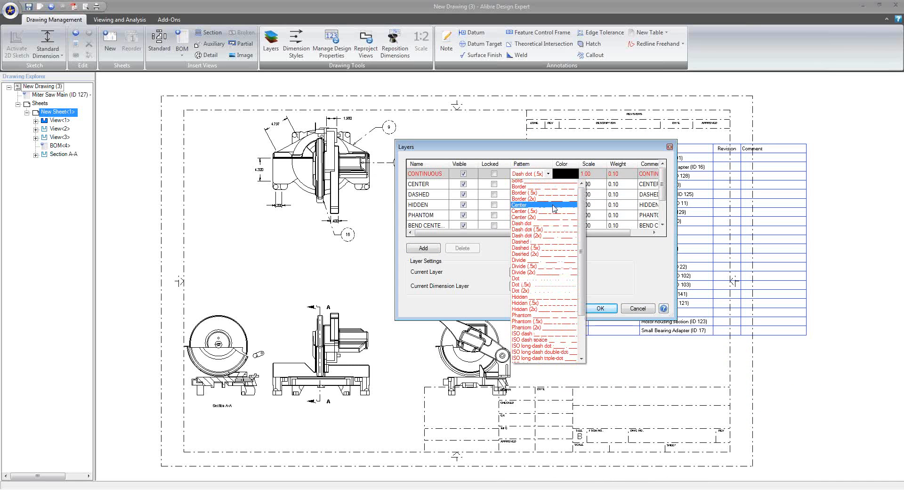
{"action": "left_click", "coordinate": [542, 181]}
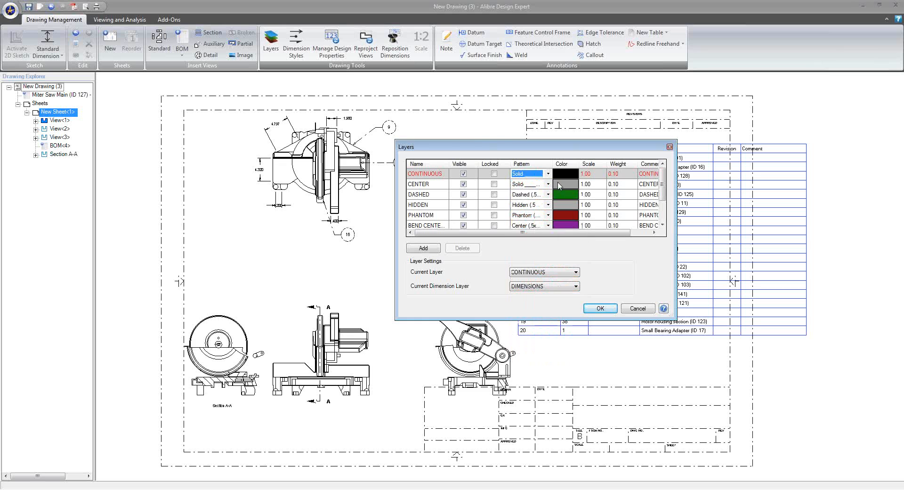
{"action": "left_click", "coordinate": [565, 174]}
{"action": "left_click", "coordinate": [420, 191]}
{"action": "left_click", "coordinate": [423, 256]}
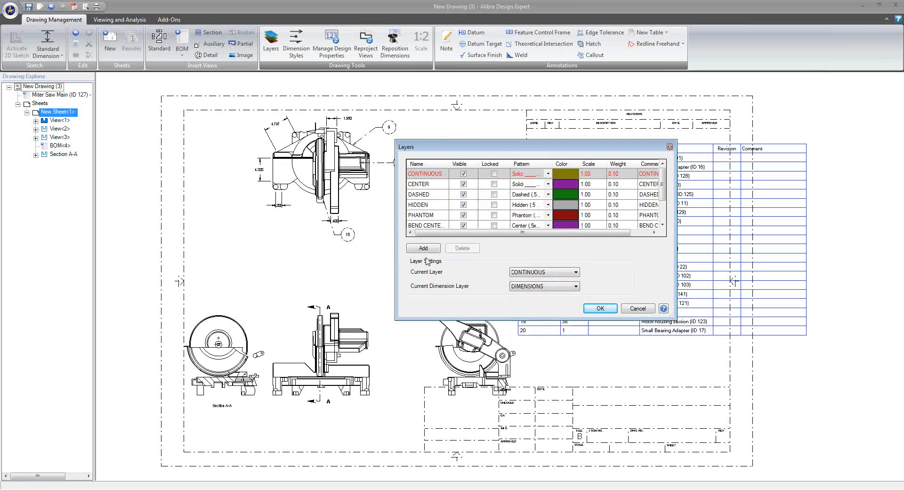
{"action": "left_click", "coordinate": [600, 308]}
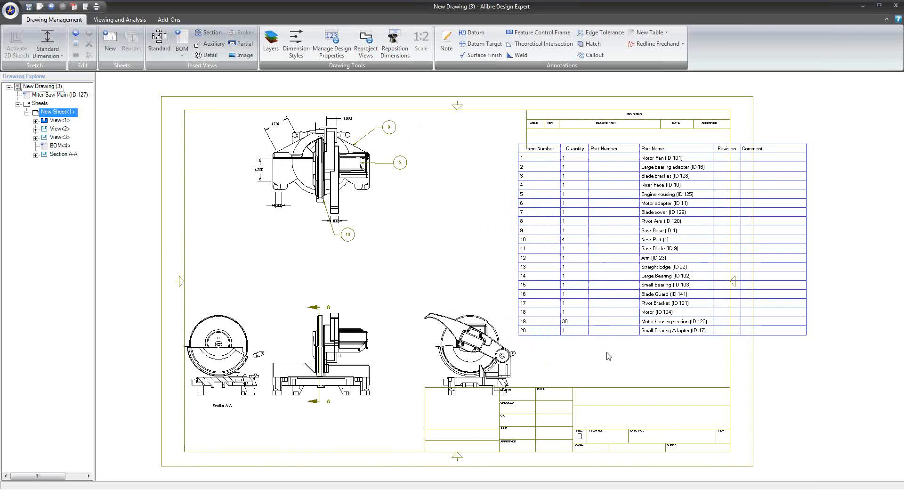
{"action": "scroll", "coordinate": [619, 345], "scroll_direction": "down", "scroll_amount": 4}
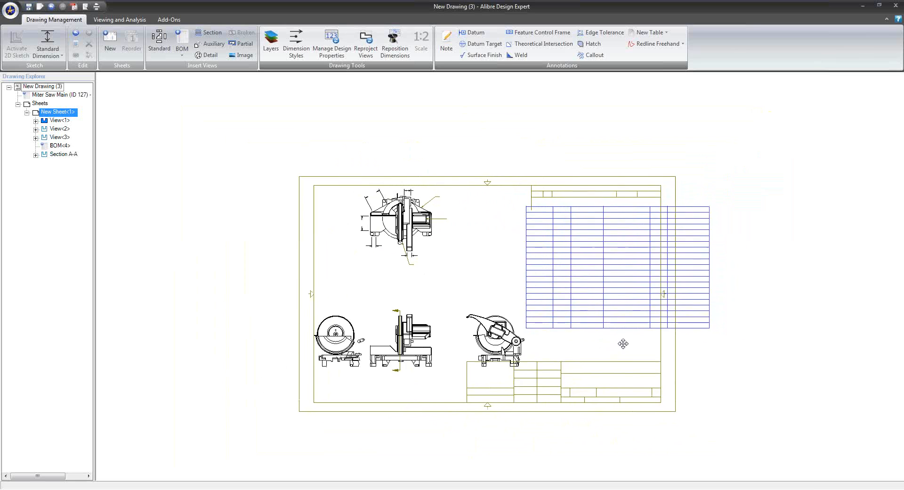
{"action": "scroll", "coordinate": [601, 341], "scroll_direction": "up", "scroll_amount": 2}
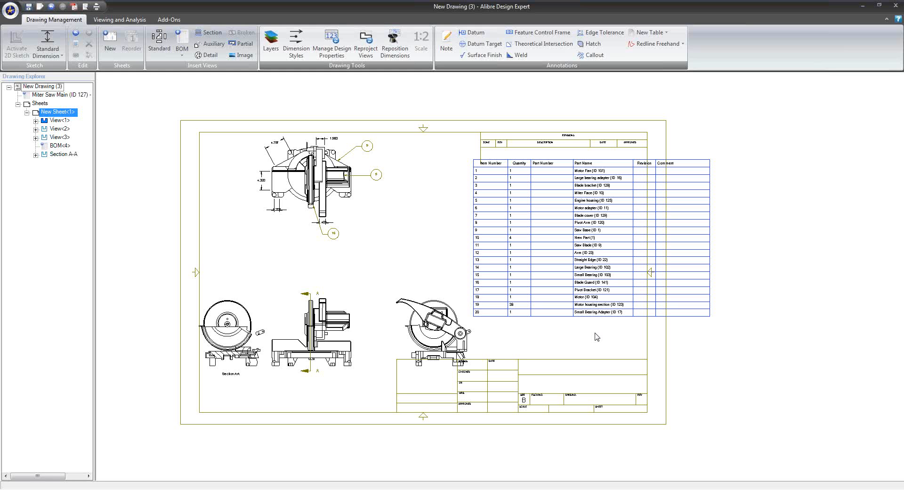
Add a user-input text field named Designer to the sheet, positioned in the title block's DRAWN cell
{"action": "right_click", "coordinate": [277, 264]}
{"action": "left_click", "coordinate": [301, 270]}
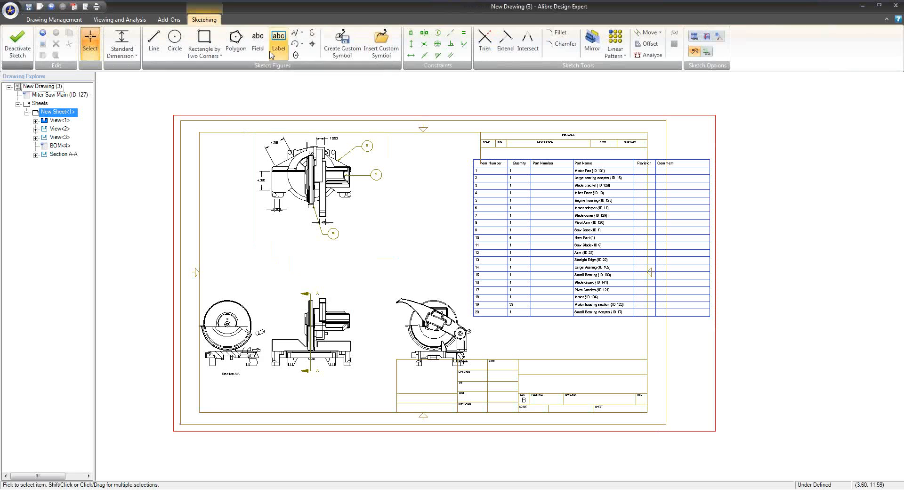
{"action": "left_click", "coordinate": [257, 42]}
{"action": "left_click", "coordinate": [507, 257]}
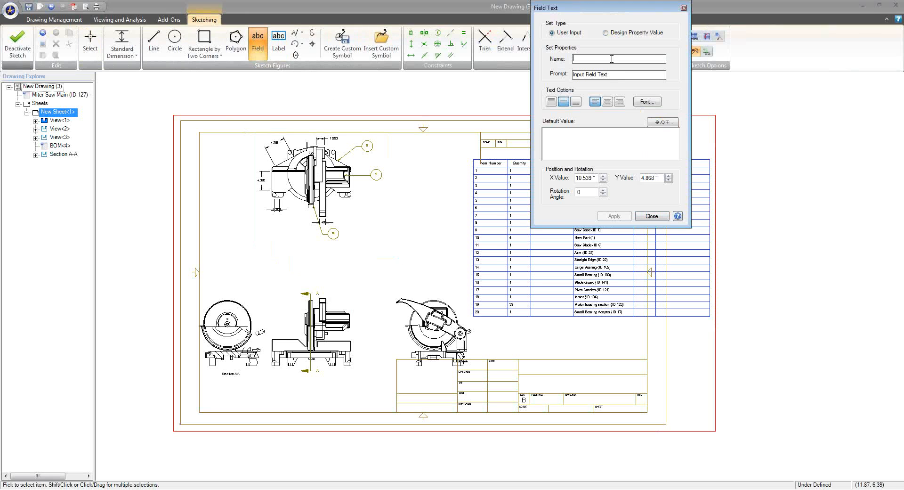
{"action": "type", "text": "Designer"}
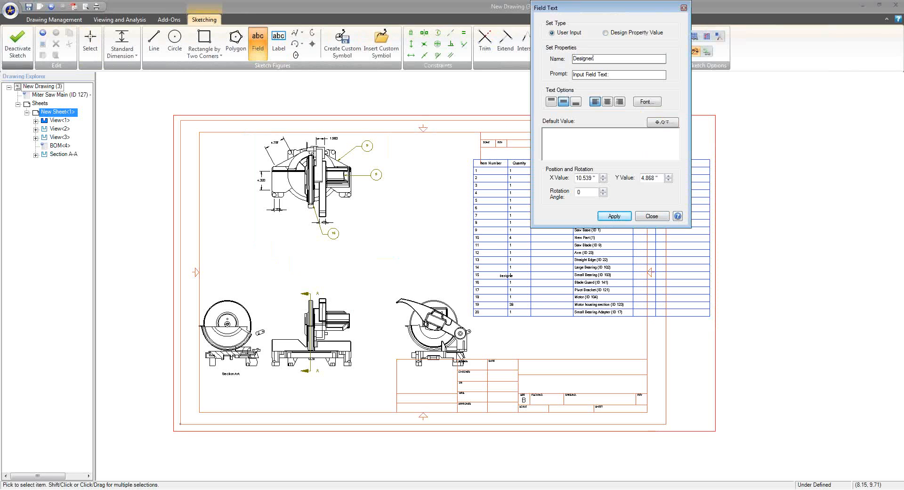
{"action": "left_click", "coordinate": [470, 366]}
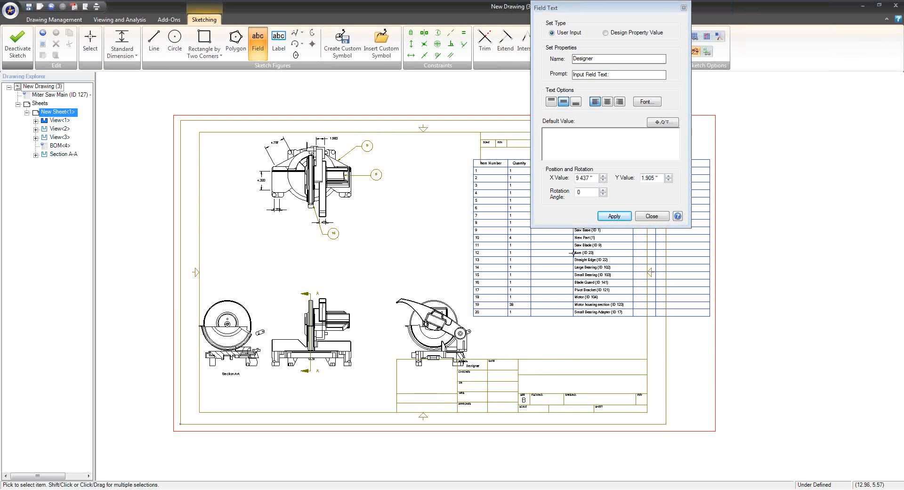
Enter the designer's first name as the field's default value, apply it, and finish the sheet sketch
{"action": "left_click", "coordinate": [594, 155]}
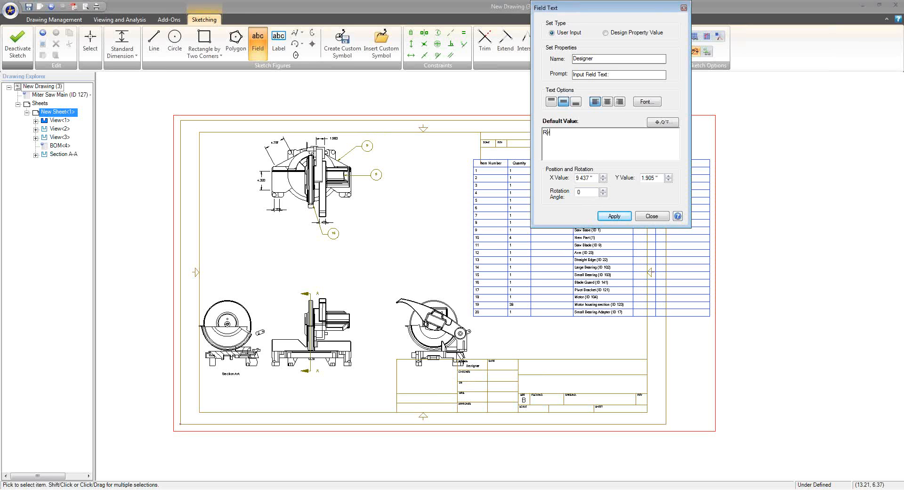
{"action": "left_click", "coordinate": [619, 214]}
{"action": "left_click", "coordinate": [653, 216]}
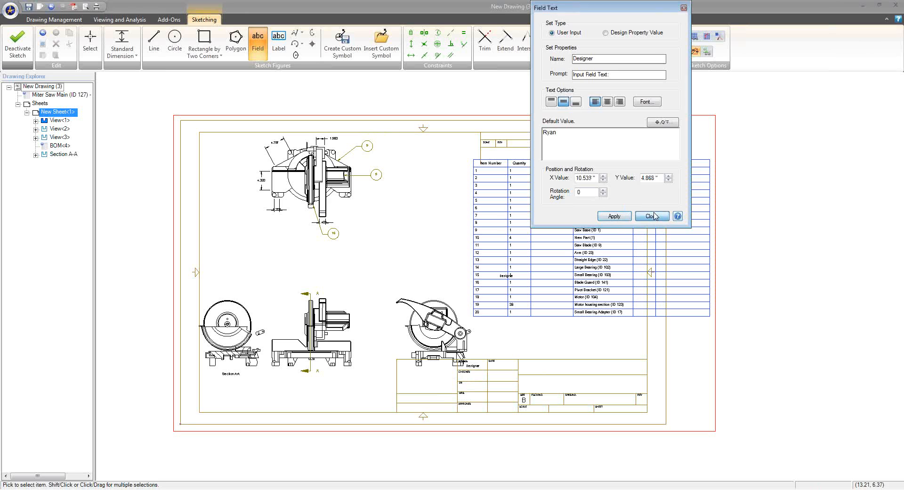
{"action": "left_click", "coordinate": [29, 45]}
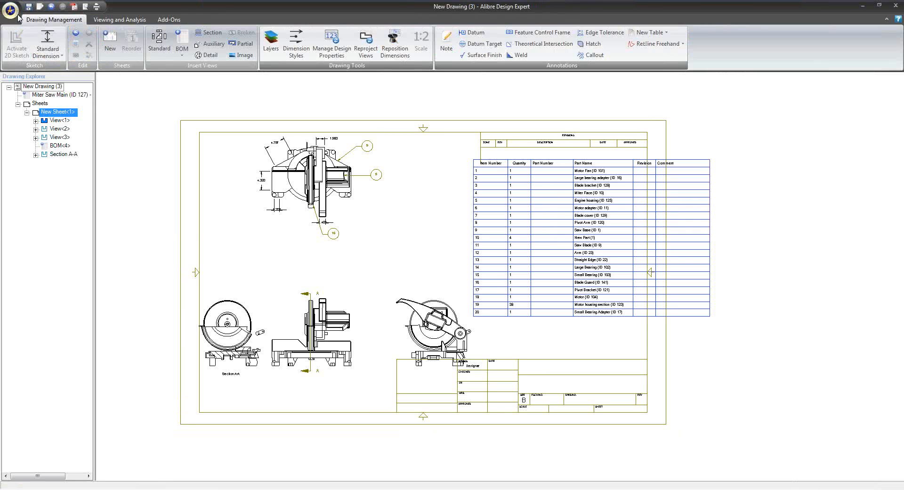
Save the drawing under the name Demo in the Models\Lew folder
{"action": "left_click", "coordinate": [11, 9]}
{"action": "left_click", "coordinate": [26, 8]}
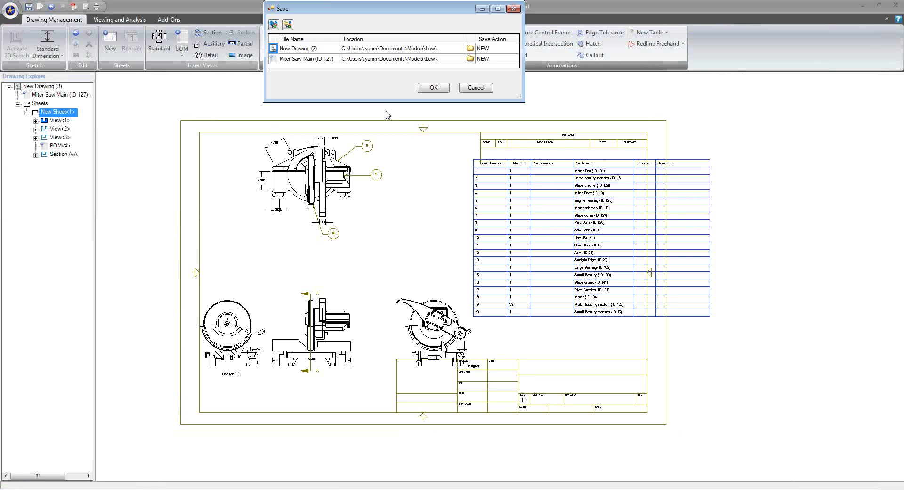
{"action": "left_click", "coordinate": [331, 52]}
{"action": "left_click", "coordinate": [330, 49]}
{"action": "type", "text": "Demo"}
{"action": "left_click", "coordinate": [434, 88]}
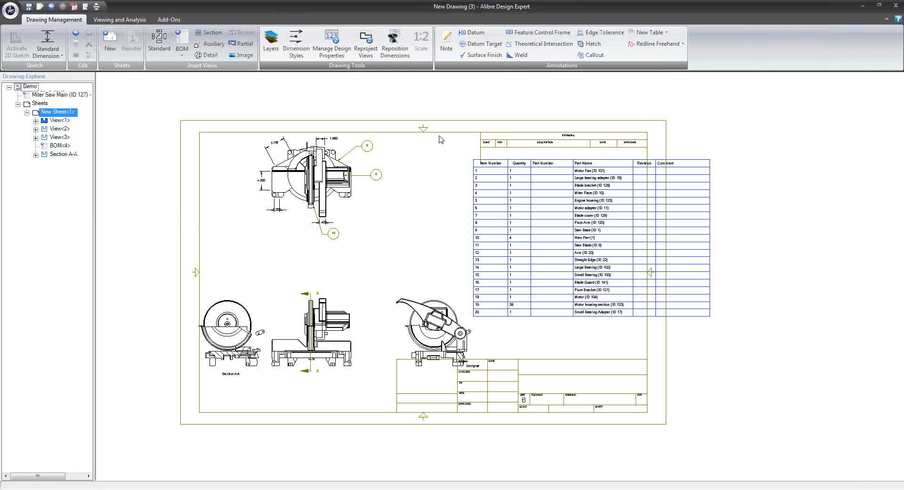
Start a new drawing with Demo.AD_DRW from the Lew folder as its custom sheet template
{"action": "left_click", "coordinate": [11, 10]}
{"action": "mouse_move", "coordinate": [29, 28]}
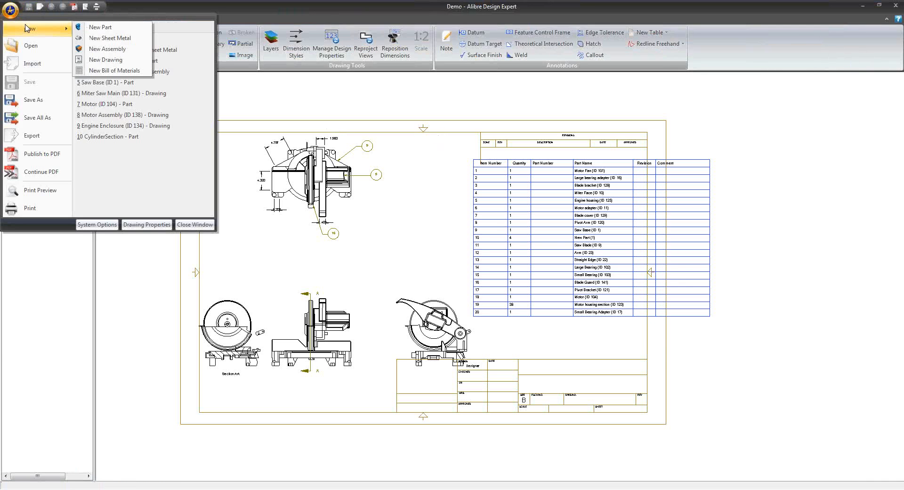
{"action": "left_click", "coordinate": [107, 60]}
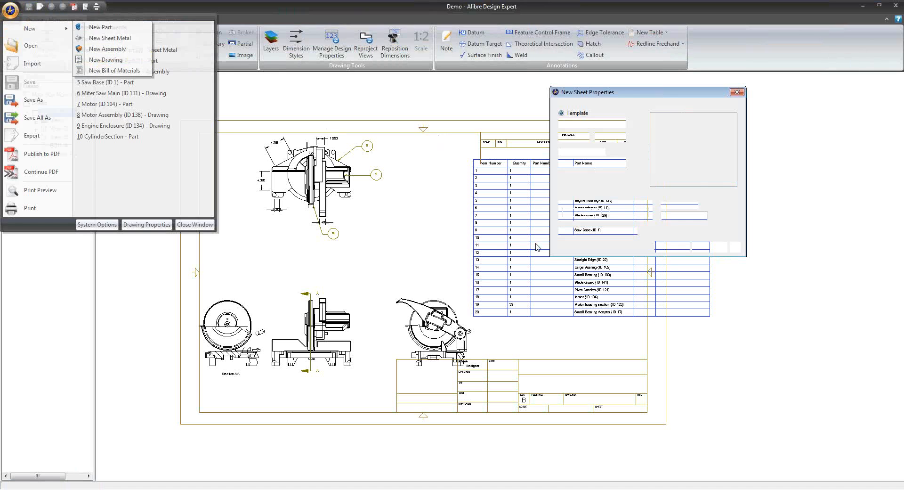
{"action": "left_click", "coordinate": [610, 137]}
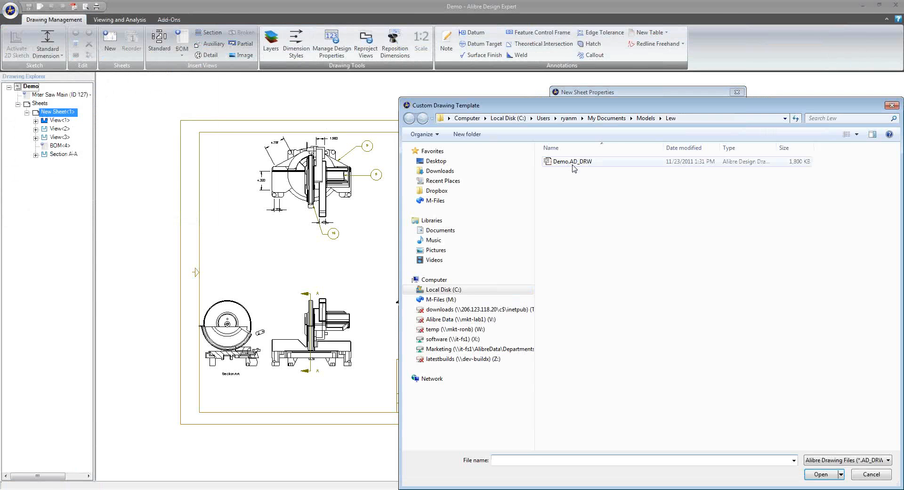
{"action": "left_click", "coordinate": [607, 160]}
{"action": "left_click", "coordinate": [806, 472]}
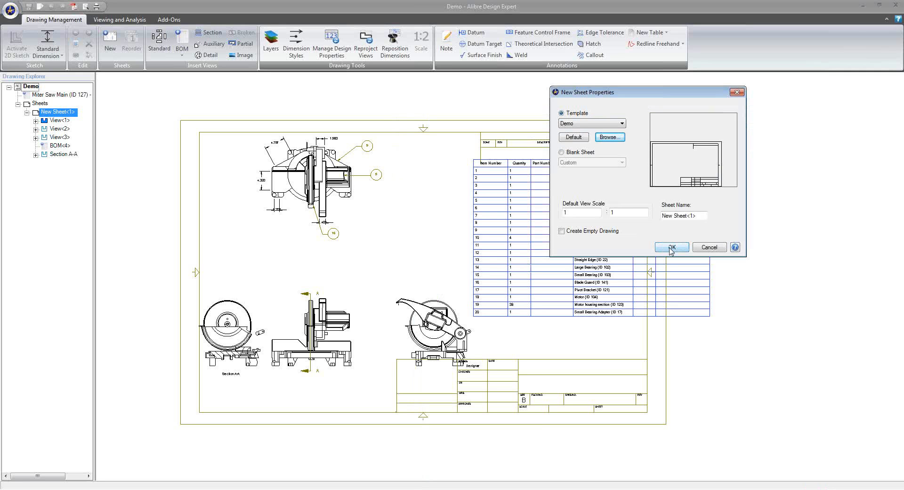
{"action": "left_click", "coordinate": [671, 247]}
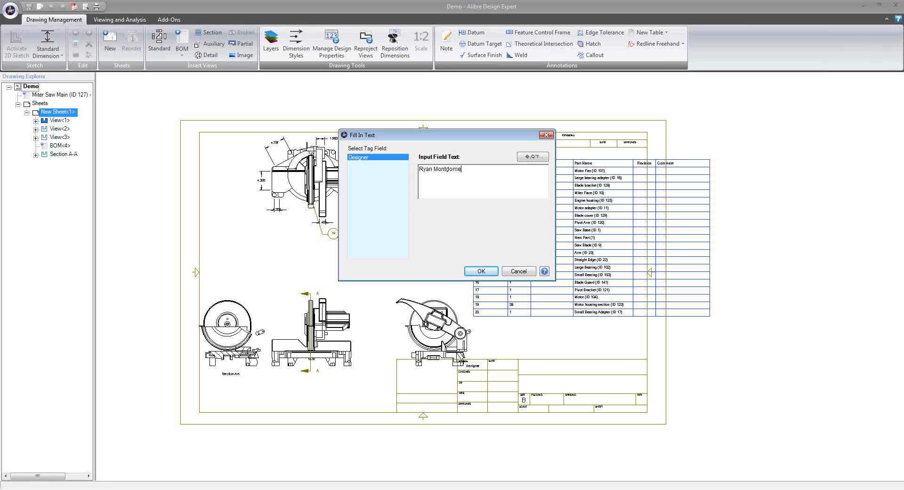
Accept the designer's full name for the Designer field and insert the miter saw's front, top and right views with the front view turned upright
{"action": "left_click", "coordinate": [481, 271]}
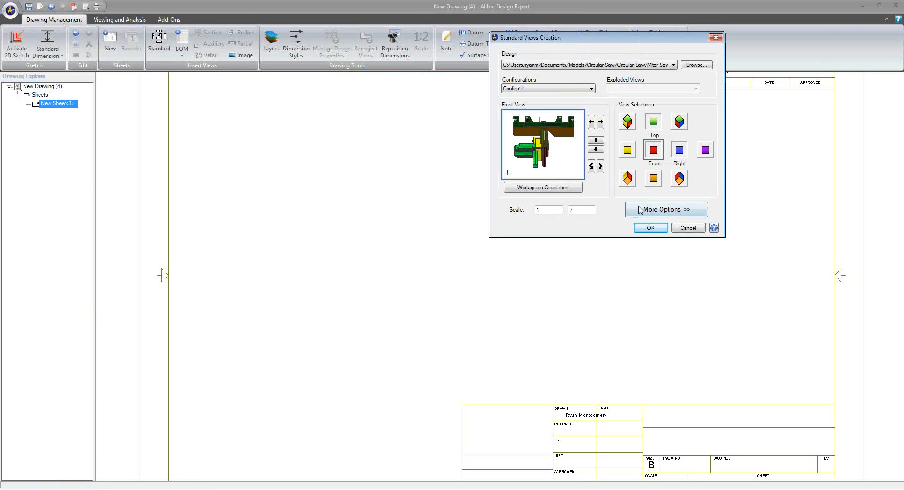
{"action": "left_click", "coordinate": [602, 166]}
{"action": "left_click", "coordinate": [666, 230]}
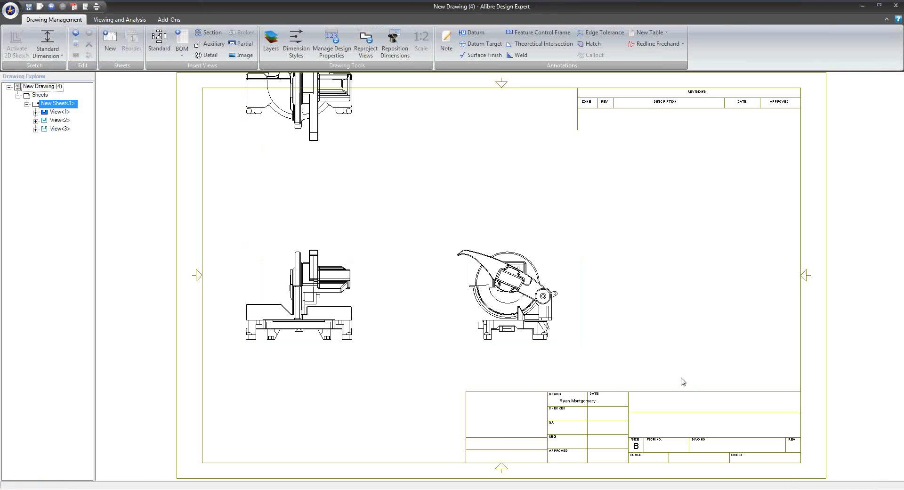
Inspect the DRAWN entry in the title block and close the new drawing without saving it
{"action": "scroll", "coordinate": [632, 359], "scroll_direction": "up", "scroll_amount": 5}
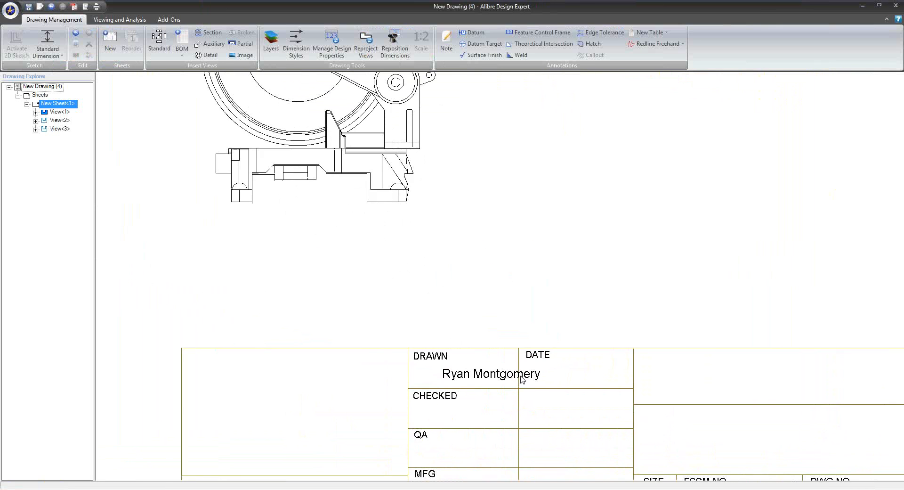
{"action": "scroll", "coordinate": [522, 379], "scroll_direction": "up", "scroll_amount": 1}
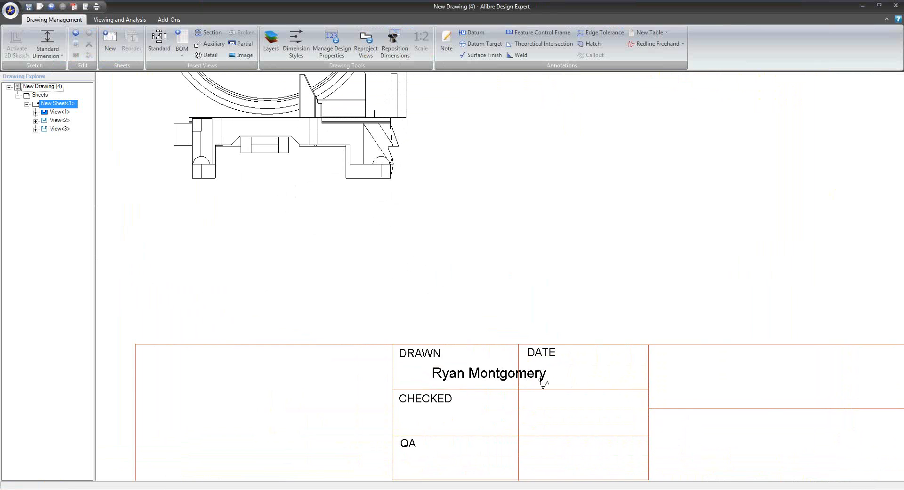
{"action": "scroll", "coordinate": [542, 380], "scroll_direction": "down", "scroll_amount": 7}
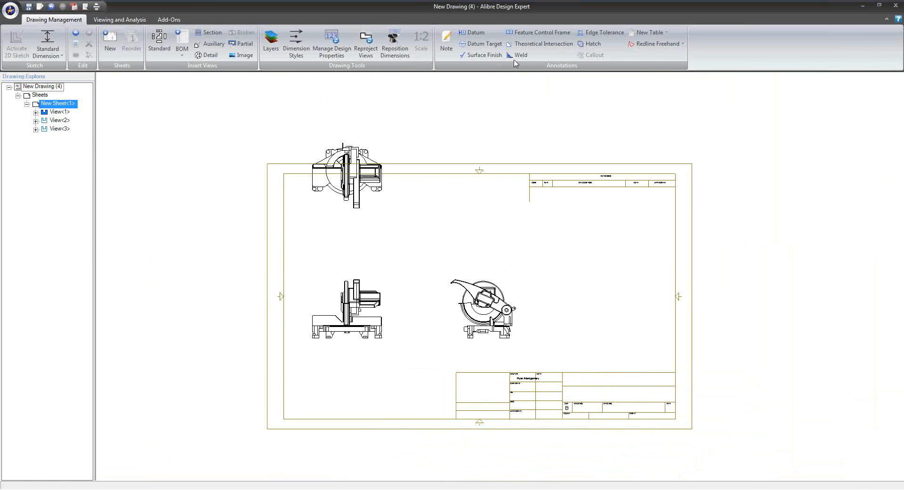
{"action": "double_click", "coordinate": [513, 3]}
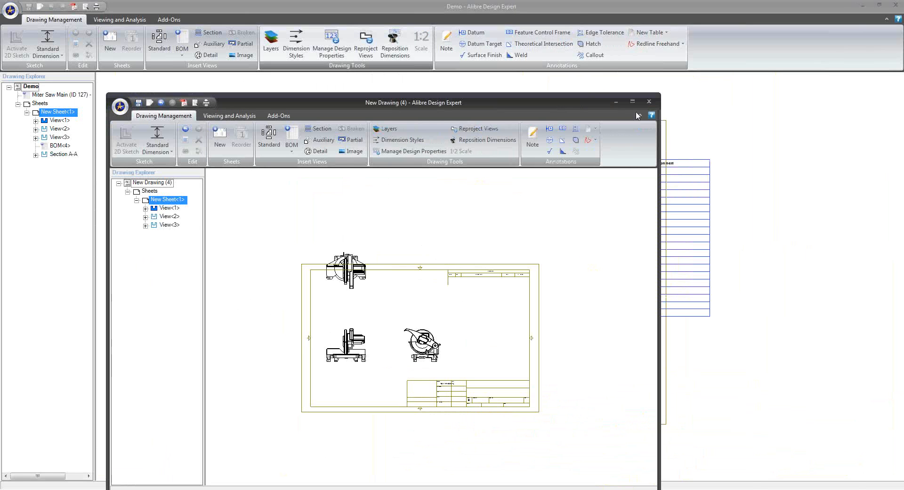
{"action": "left_click", "coordinate": [648, 101]}
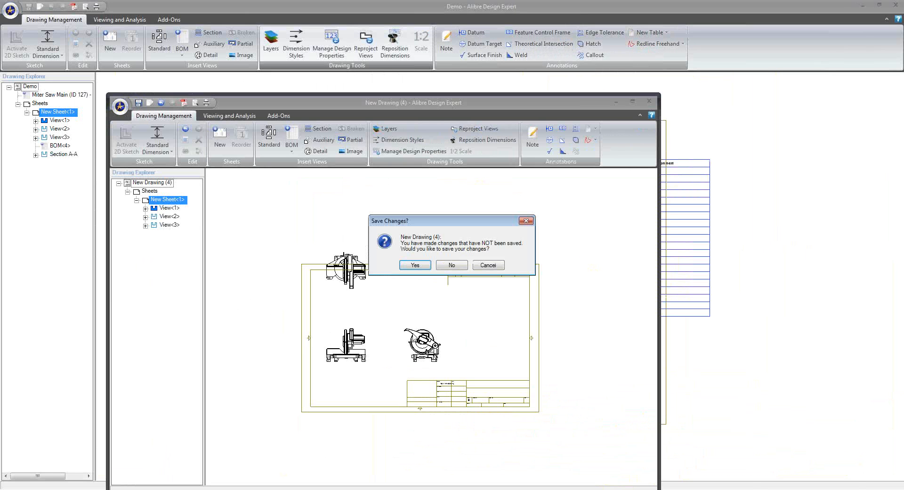
{"action": "left_click", "coordinate": [452, 265]}
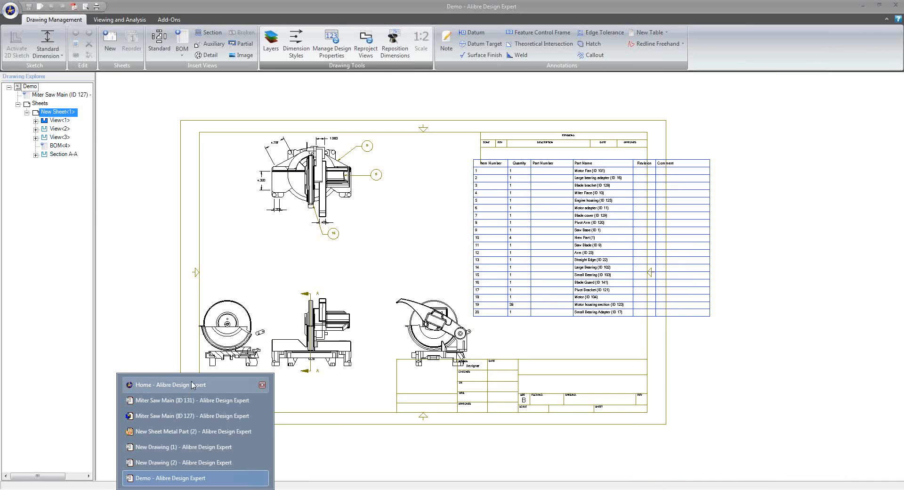
Create a new part and open a 2D sketch on its XY-Plane
{"action": "left_click", "coordinate": [193, 384]}
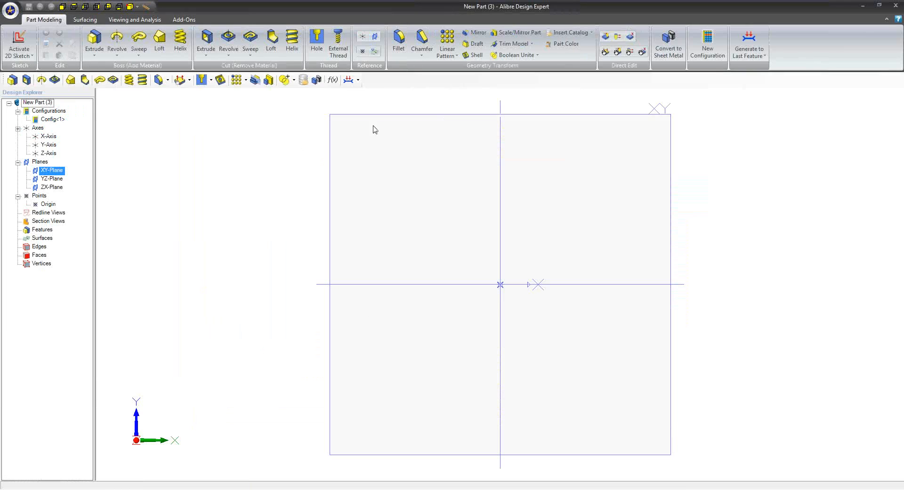
{"action": "right_click", "coordinate": [375, 112]}
{"action": "left_click", "coordinate": [361, 115]}
{"action": "right_click", "coordinate": [362, 113]}
{"action": "left_click_drag", "start_coordinate": [363, 114], "coordinate": [372, 120]}
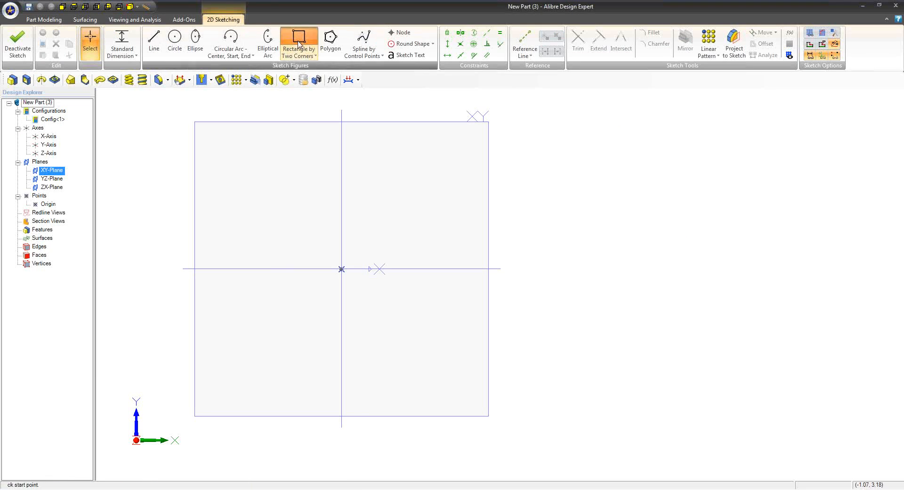
Sketch a rectangle about 4.9 inches wide and 5.0 inches high around the origin and finish the sketch
{"action": "left_click", "coordinate": [298, 37]}
{"action": "left_click", "coordinate": [206, 127]}
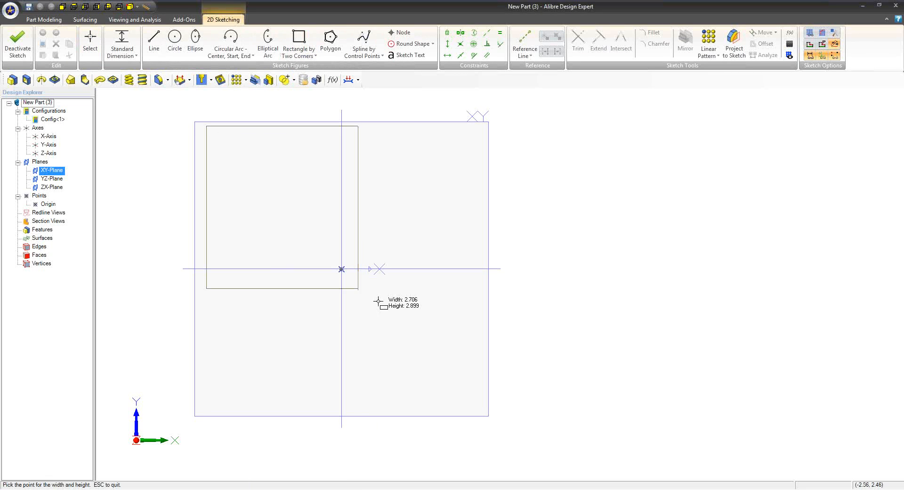
{"action": "left_click", "coordinate": [479, 397]}
{"action": "middle_click_drag", "start_coordinate": [393, 360], "coordinate": [433, 318]}
{"action": "scroll", "coordinate": [239, 286], "scroll_direction": "down", "scroll_amount": 1}
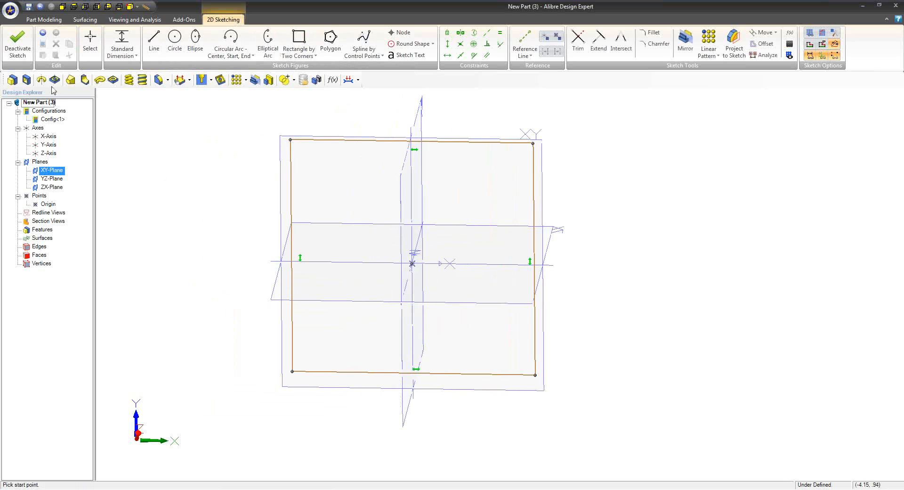
{"action": "left_click", "coordinate": [18, 40]}
Extrude the rectangle 5 inches into a solid block
{"action": "middle_click_drag", "start_coordinate": [239, 228], "coordinate": [373, 289]}
{"action": "left_click", "coordinate": [94, 40]}
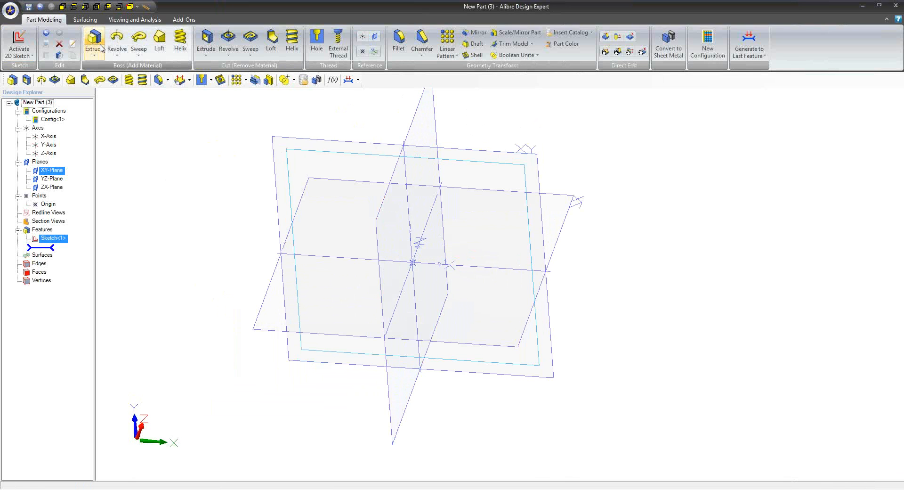
{"action": "left_click", "coordinate": [336, 266]}
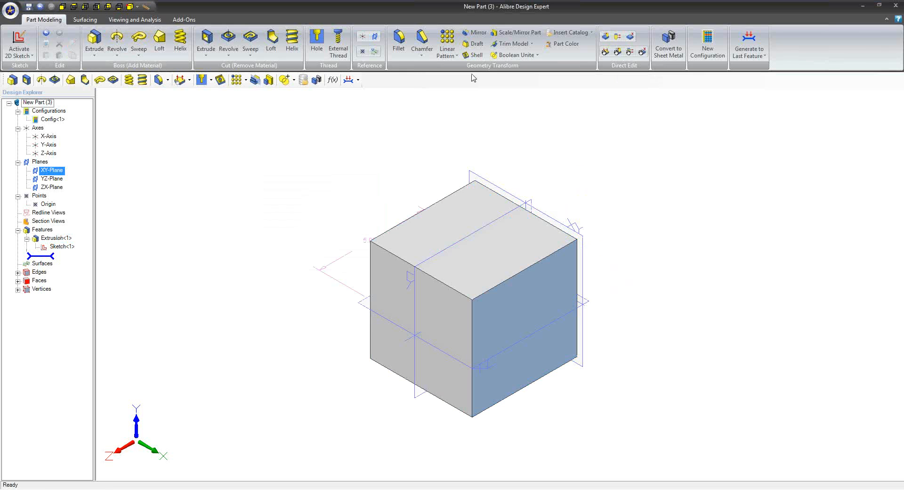
Fillet the edges of two of the block's faces with a constant radius of 0.5 inch
{"action": "left_click", "coordinate": [398, 41]}
{"action": "middle_click_drag", "start_coordinate": [503, 221], "coordinate": [628, 176]}
{"action": "left_click", "coordinate": [536, 239]}
{"action": "left_click", "coordinate": [450, 298]}
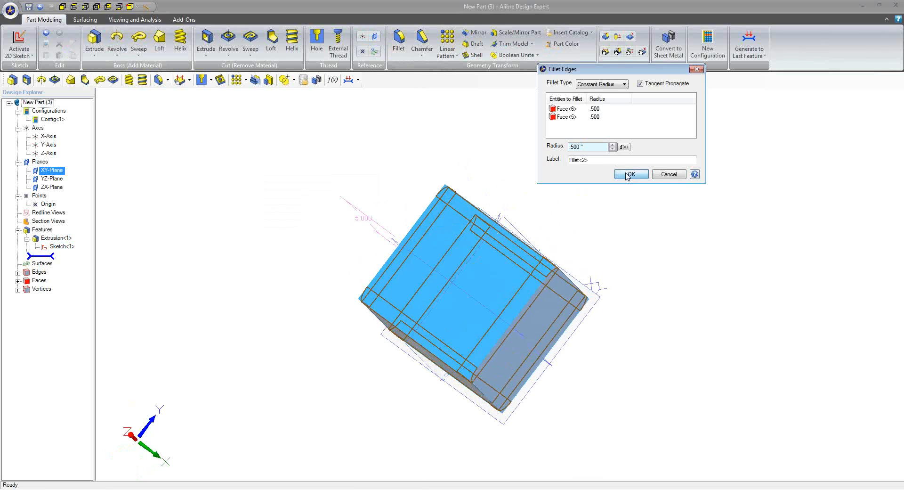
{"action": "left_click", "coordinate": [627, 176]}
Insert a reference plane offset outward from the block's flat face bordered by fillets on all four sides
{"action": "mouse_move", "coordinate": [632, 258]}
{"action": "middle_mouse_down"}
{"action": "mouse_move", "coordinate": [579, 385]}
{"action": "mouse_move", "coordinate": [632, 257]}
{"action": "mouse_move", "coordinate": [648, 262]}
{"action": "mouse_move", "coordinate": [644, 256]}
{"action": "middle_mouse_up"}
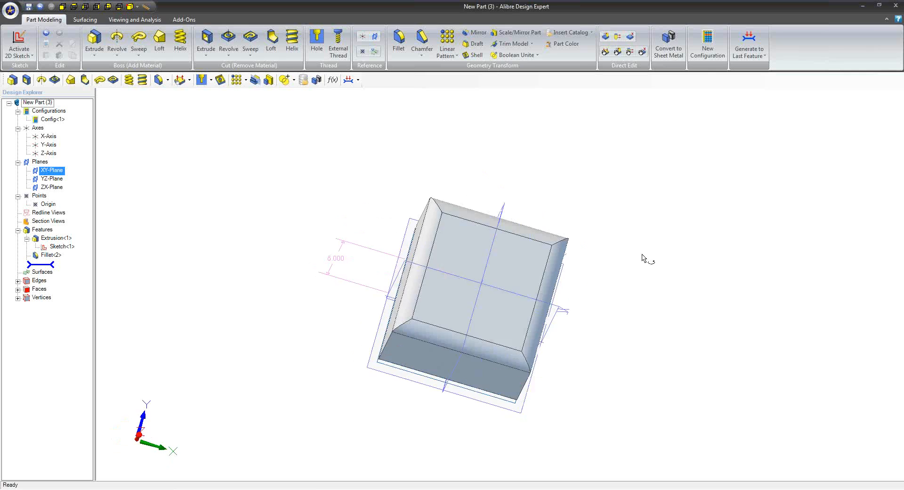
{"action": "left_click", "coordinate": [507, 242]}
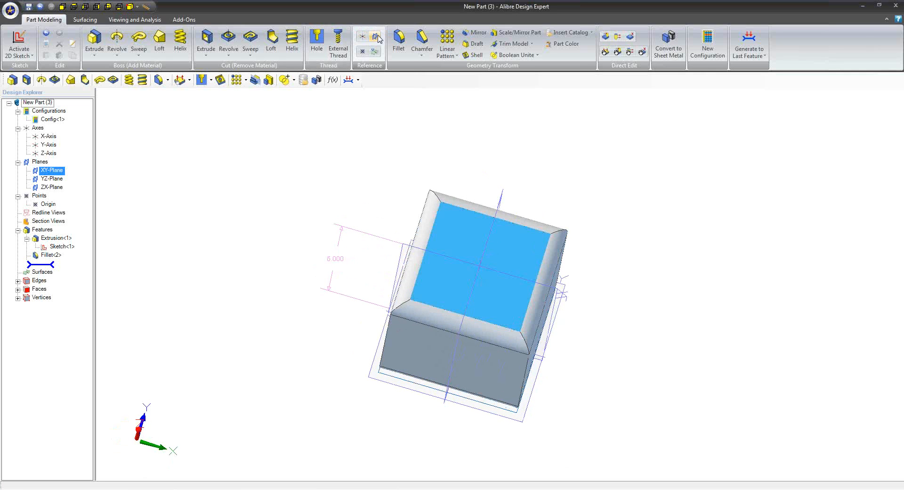
{"action": "left_click", "coordinate": [375, 36]}
{"action": "left_click", "coordinate": [687, 157]}
{"action": "left_click", "coordinate": [686, 156]}
{"action": "left_click", "coordinate": [687, 156]}
{"action": "left_click", "coordinate": [686, 157]}
{"action": "left_click", "coordinate": [686, 157]}
{"action": "left_click", "coordinate": [686, 156]}
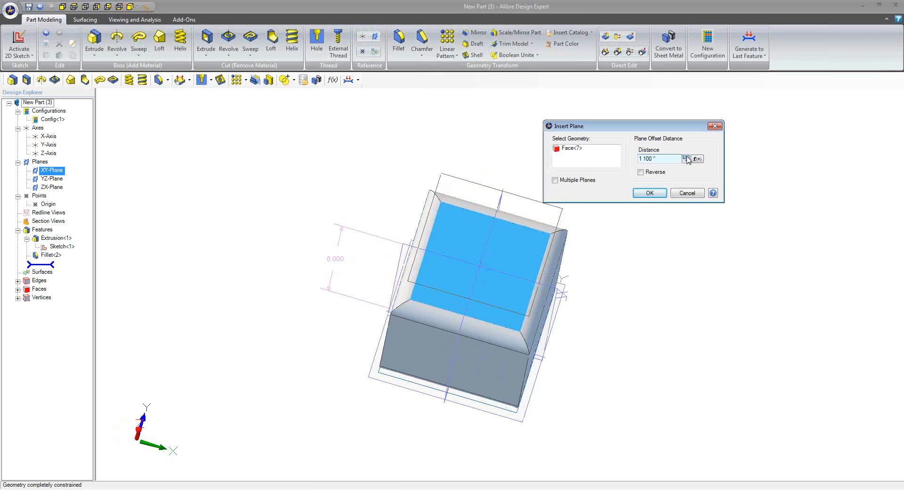
{"action": "left_click", "coordinate": [650, 193]}
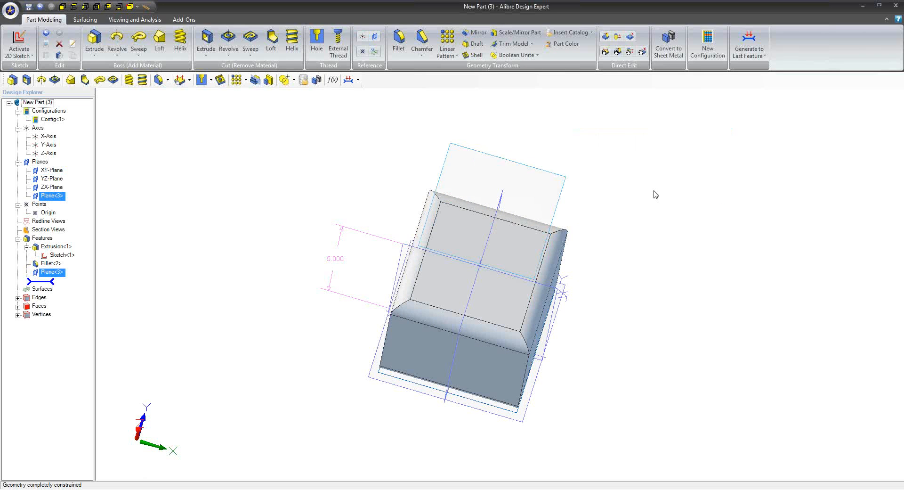
Start a sketch on the offset plane and project the block's base sketch onto it, keeping its figure type and association to the source
{"action": "right_click", "coordinate": [545, 164]}
{"action": "left_click", "coordinate": [556, 175]}
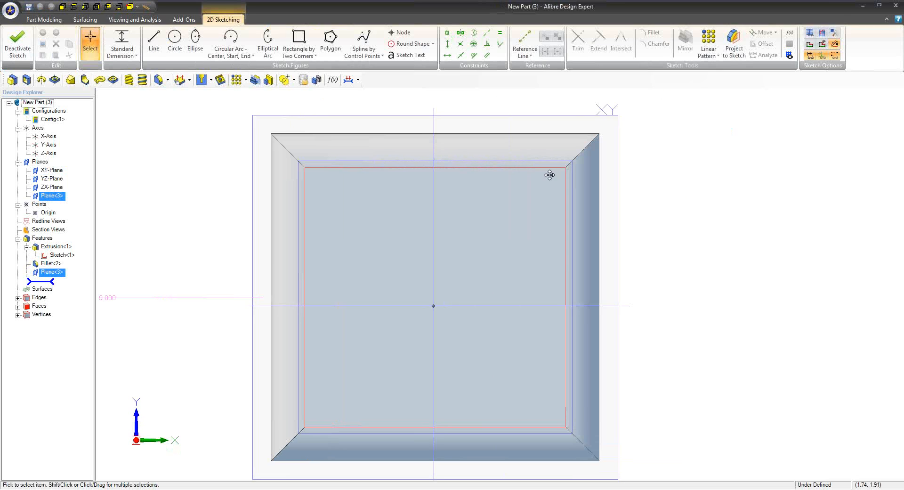
{"action": "left_click", "coordinate": [727, 56]}
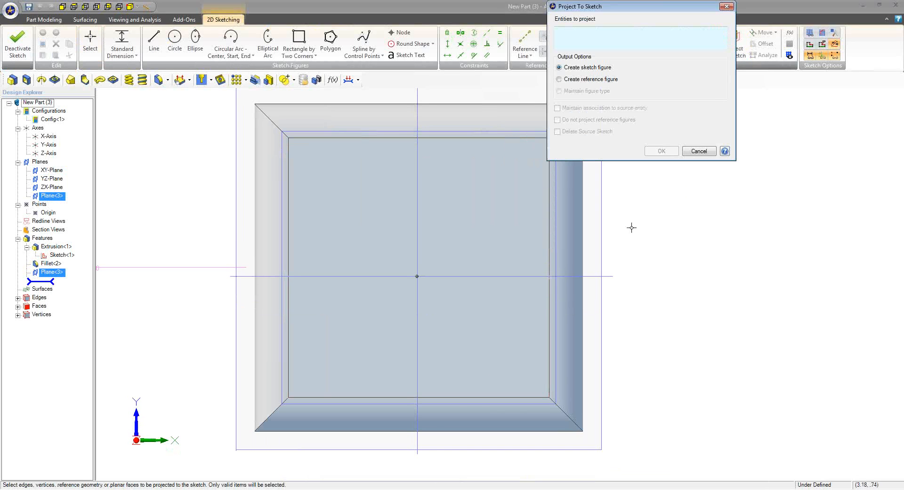
{"action": "middle_click_drag", "start_coordinate": [631, 235], "coordinate": [615, 219]}
{"action": "scroll", "coordinate": [615, 220], "scroll_direction": "down", "scroll_amount": 4}
{"action": "mouse_move", "coordinate": [532, 256]}
{"action": "middle_mouse_down"}
{"action": "mouse_move", "coordinate": [519, 244]}
{"action": "mouse_move", "coordinate": [579, 236]}
{"action": "mouse_move", "coordinate": [595, 220]}
{"action": "middle_mouse_up"}
{"action": "left_click", "coordinate": [506, 227]}
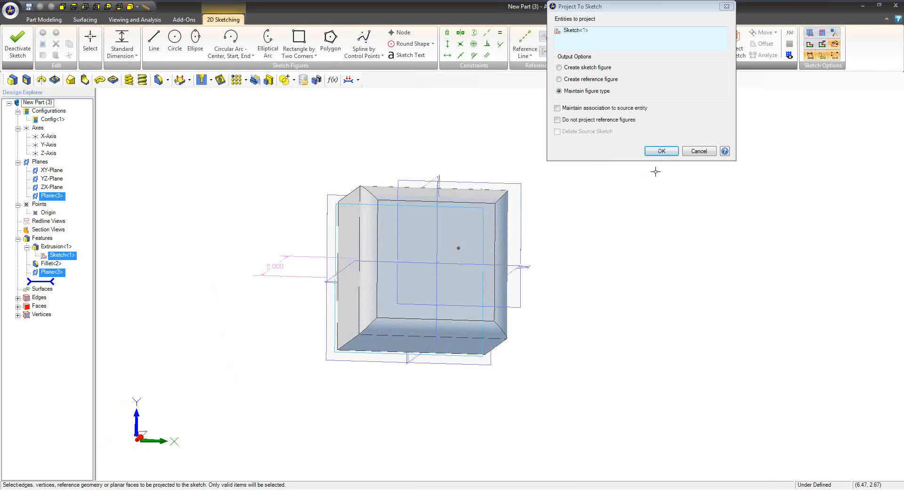
{"action": "left_click", "coordinate": [608, 110]}
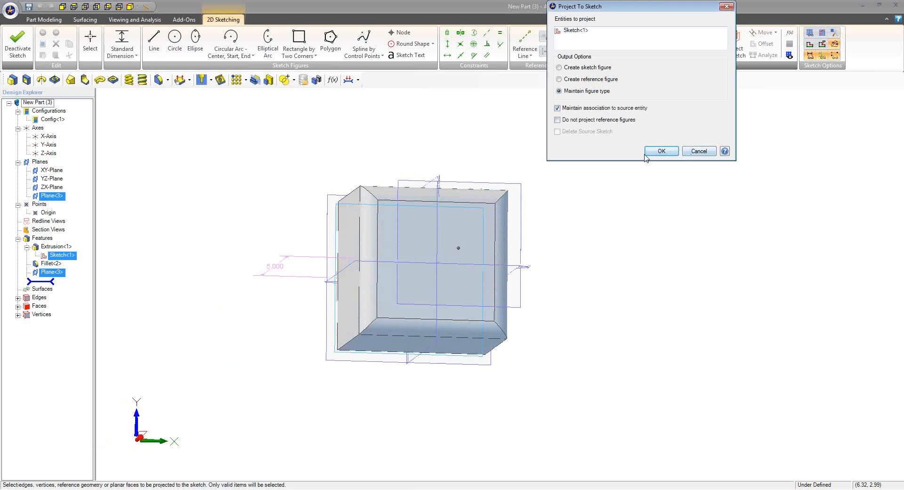
{"action": "left_click", "coordinate": [659, 152]}
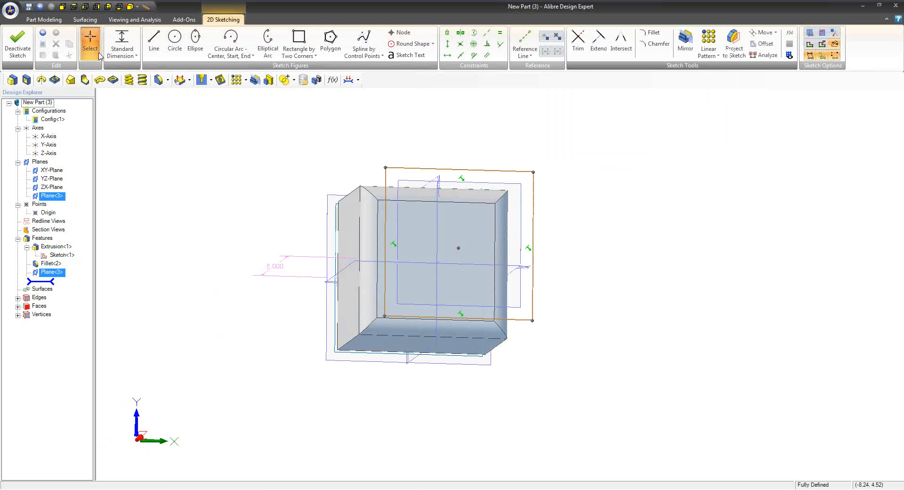
Extrude the projected rectangle into a thin plate separate from the block
{"action": "left_click", "coordinate": [44, 19]}
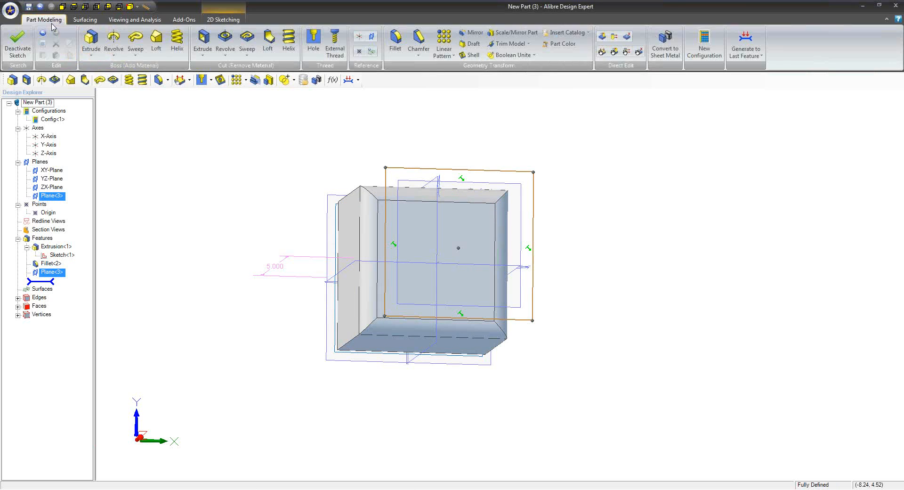
{"action": "left_click", "coordinate": [91, 40]}
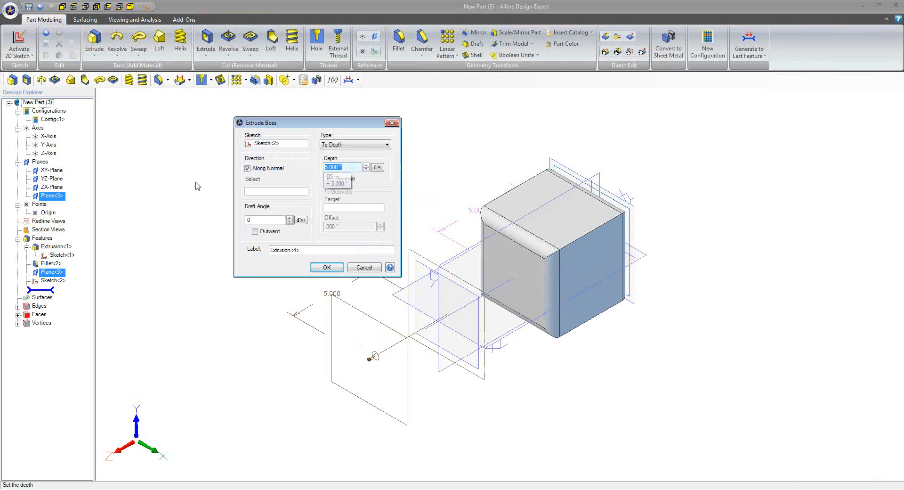
{"action": "key", "text": "Return"}
{"action": "left_click", "coordinate": [210, 339]}
{"action": "mouse_move", "coordinate": [210, 339]}
{"action": "middle_mouse_down"}
{"action": "mouse_move", "coordinate": [303, 347]}
{"action": "mouse_move", "coordinate": [316, 328]}
{"action": "middle_mouse_up"}
Edit the block's base sketch so the rectangle's upper edge lies just below the origin, and finish the sketch
{"action": "right_click", "coordinate": [67, 258]}
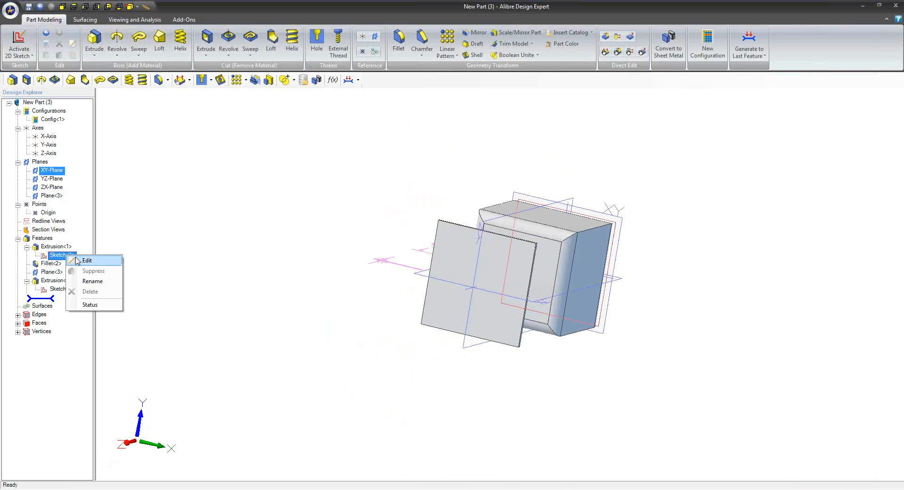
{"action": "left_click", "coordinate": [84, 258]}
{"action": "mouse_move", "coordinate": [507, 268]}
{"action": "middle_mouse_down"}
{"action": "mouse_move", "coordinate": [412, 275]}
{"action": "mouse_move", "coordinate": [421, 231]}
{"action": "middle_mouse_up"}
{"action": "left_click_drag", "start_coordinate": [419, 102], "coordinate": [428, 278]}
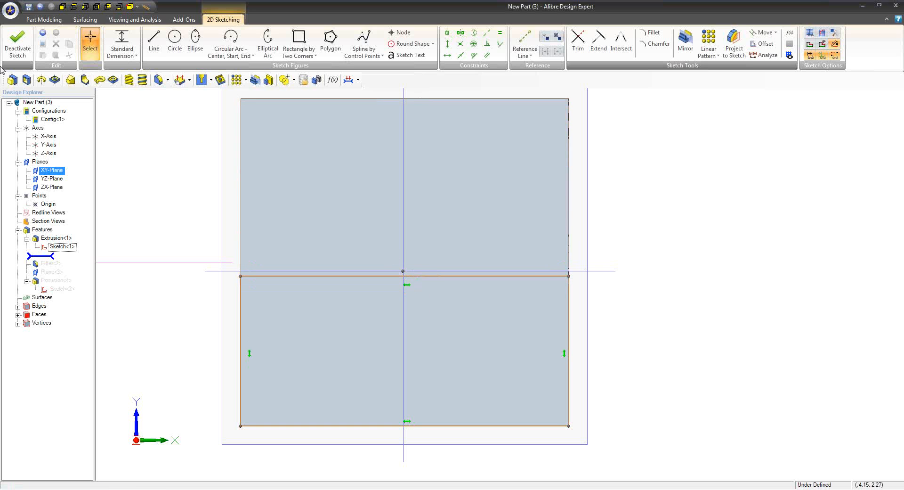
{"action": "left_click", "coordinate": [13, 52]}
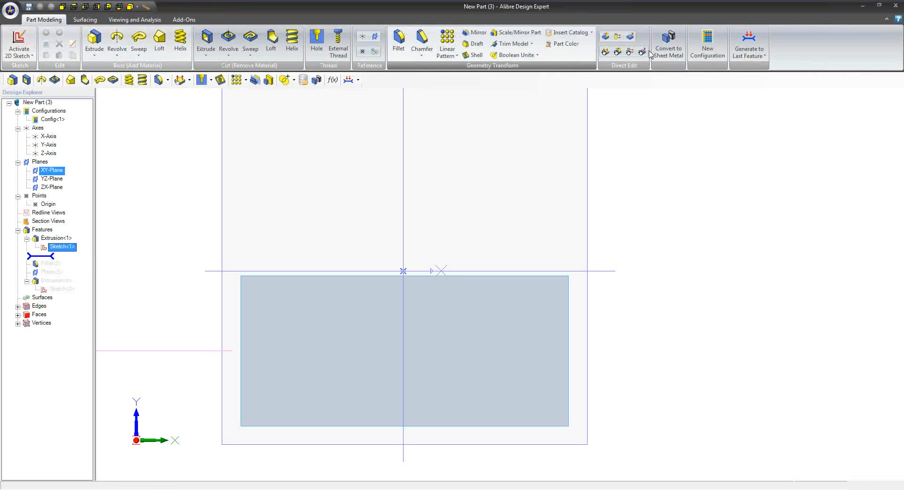
Regenerate the part to its last feature and inspect the block together with the associated plate
{"action": "left_click", "coordinate": [749, 43]}
{"action": "left_click", "coordinate": [631, 184]}
{"action": "middle_click_drag", "start_coordinate": [631, 231], "coordinate": [618, 293]}
{"action": "scroll", "coordinate": [616, 295], "scroll_direction": "down", "scroll_amount": 4}
{"action": "middle_click_drag", "start_coordinate": [527, 292], "coordinate": [453, 249]}
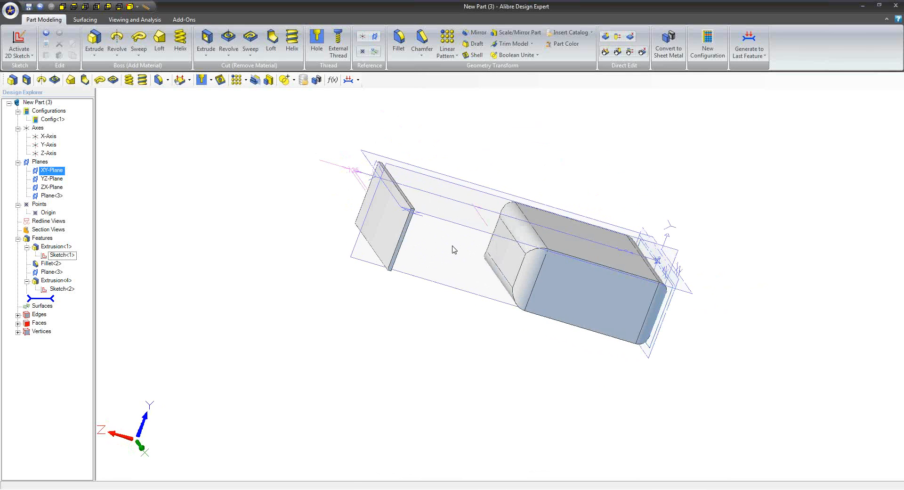
Close the demo part without saving its changes and return to the miter saw drawing
{"action": "double_click", "coordinate": [375, 6]}
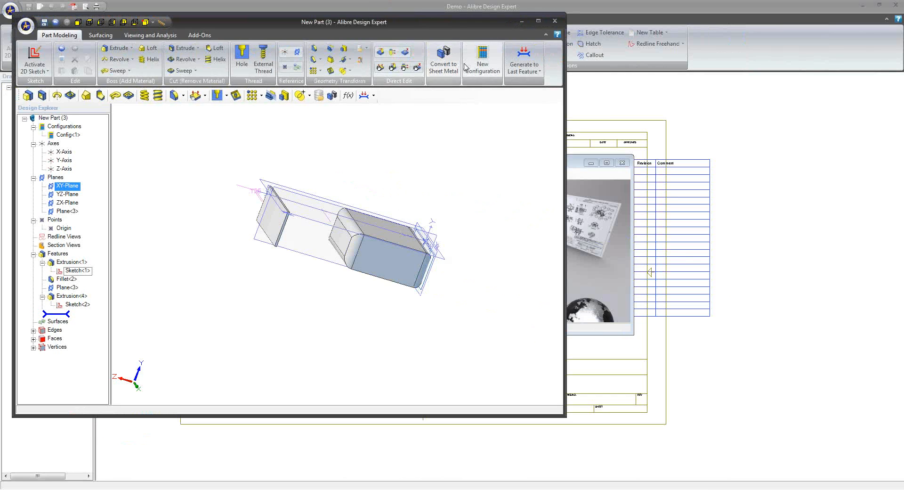
{"action": "left_click", "coordinate": [555, 21]}
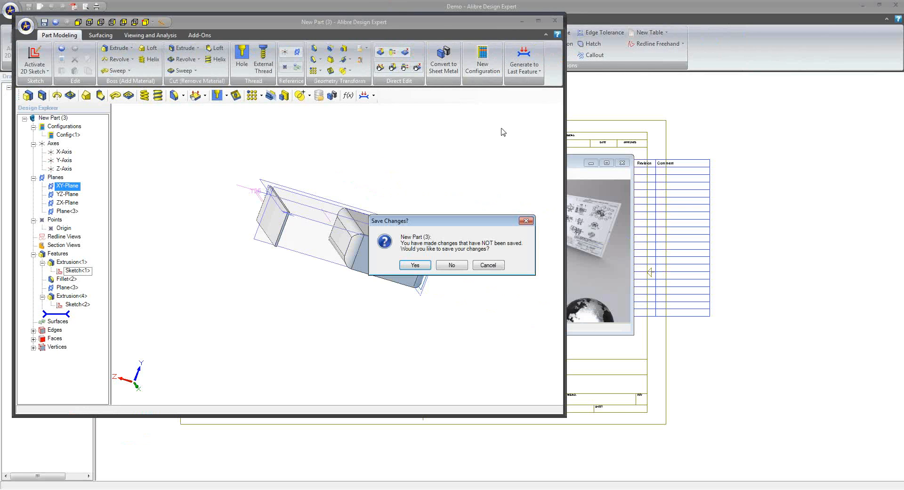
{"action": "left_click", "coordinate": [453, 265]}
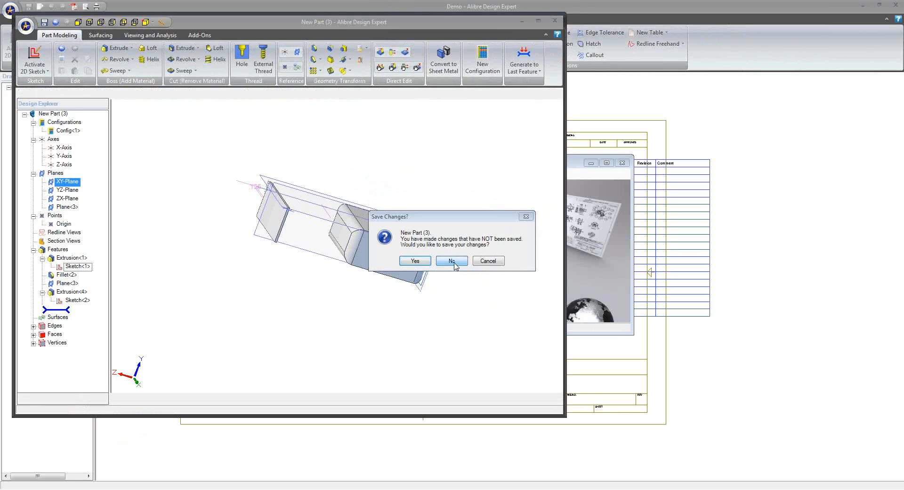
{"action": "left_click", "coordinate": [323, 100]}
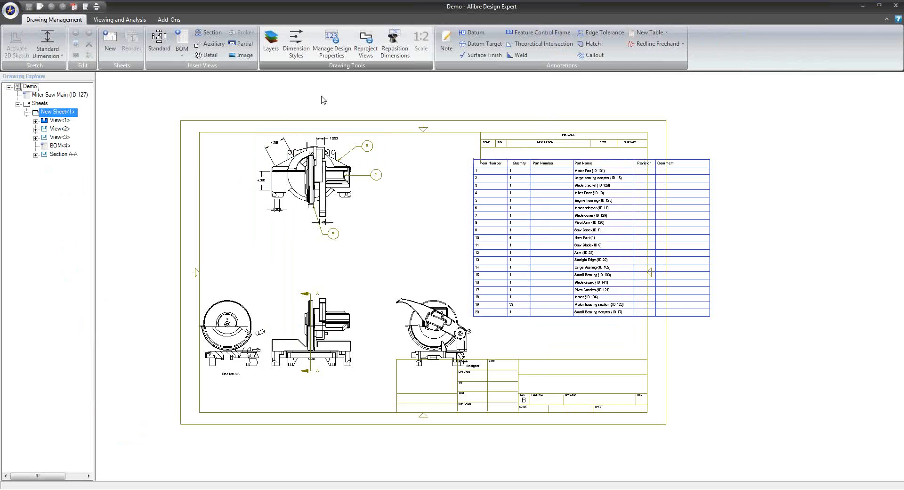
{"action": "scroll", "coordinate": [440, 182], "scroll_direction": "down", "scroll_amount": 3}
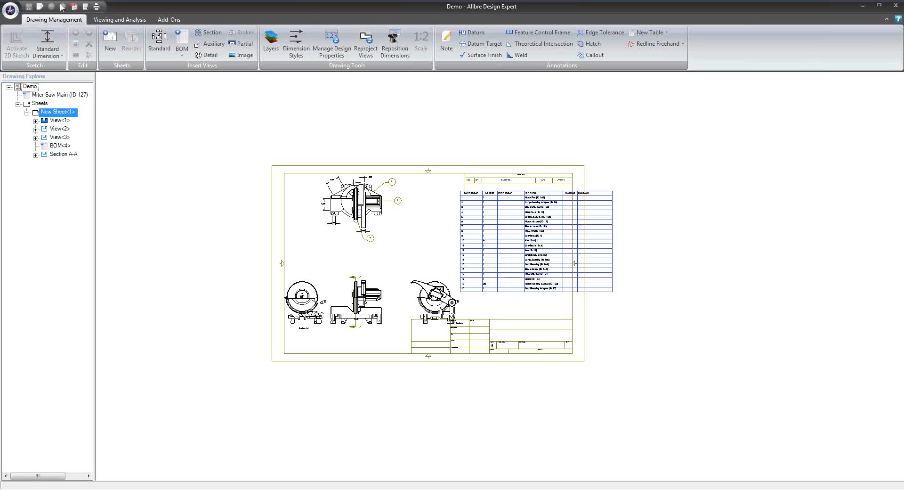
Examine the design viewing settings for parts and assemblies in the system options
{"action": "left_click", "coordinate": [16, 12]}
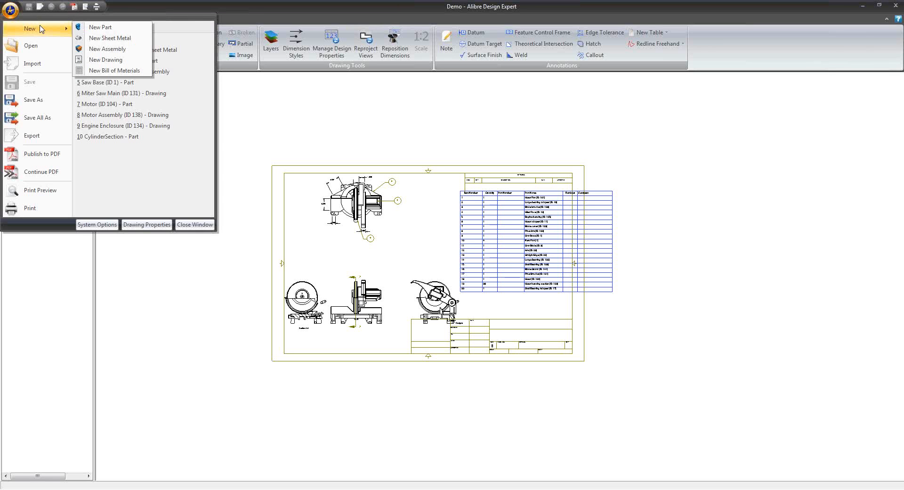
{"action": "left_click", "coordinate": [109, 225]}
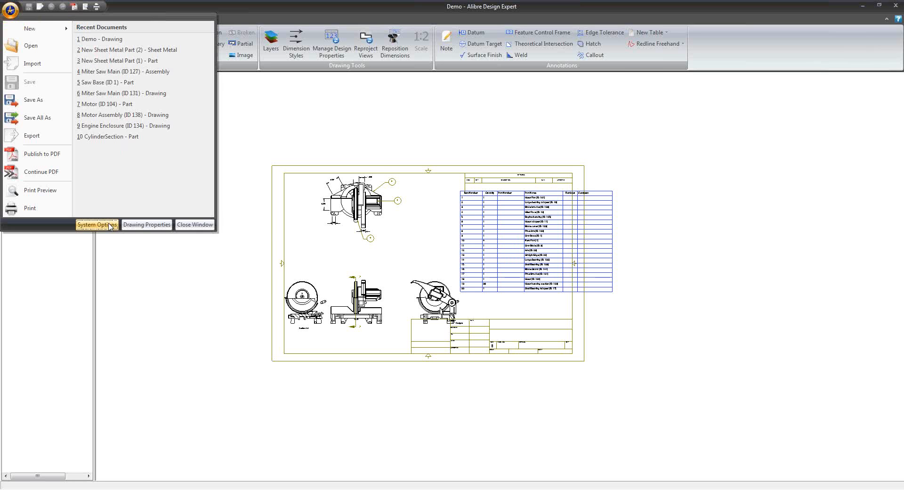
{"action": "left_click", "coordinate": [401, 132]}
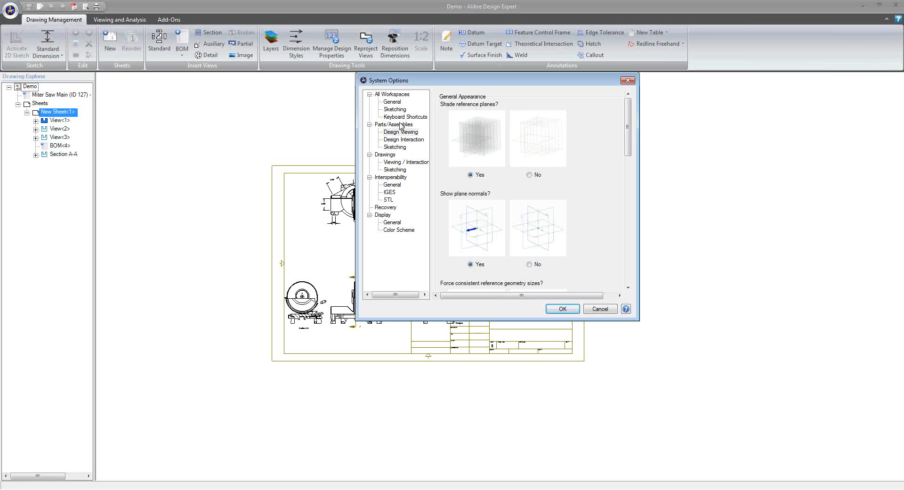
{"action": "left_click", "coordinate": [600, 309]}
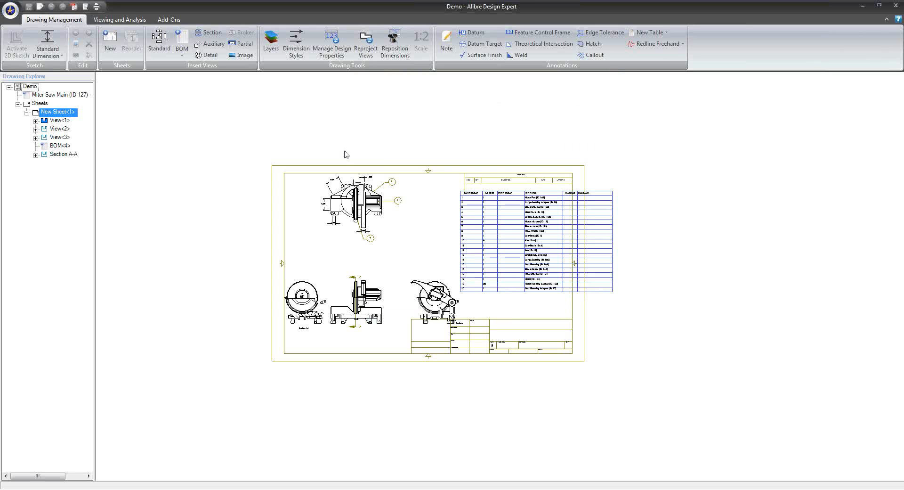
Examine the external and internal thread settings in the drawing's file properties
{"action": "left_click", "coordinate": [10, 10]}
{"action": "left_click", "coordinate": [149, 223]}
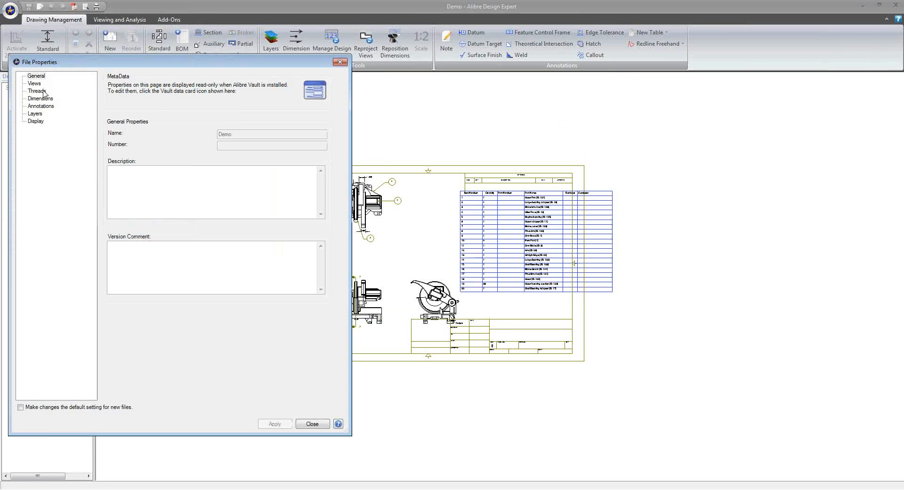
{"action": "left_click", "coordinate": [43, 92]}
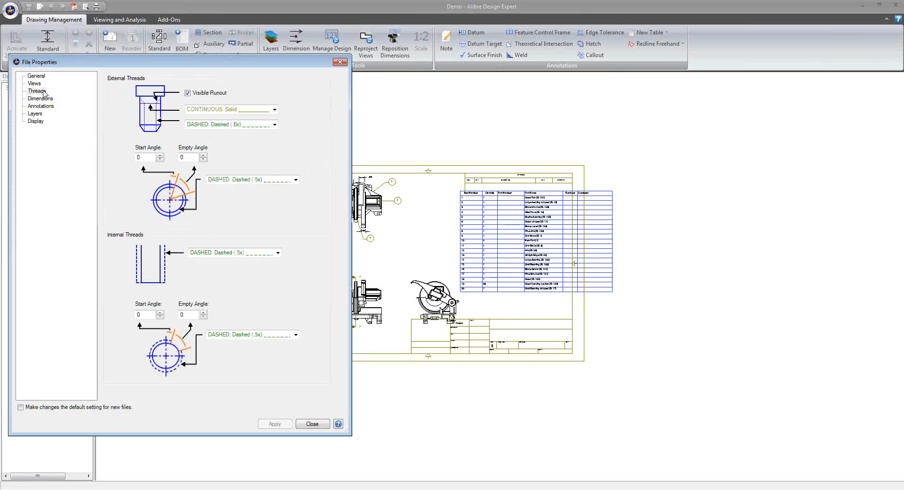
{"action": "left_click", "coordinate": [312, 424]}
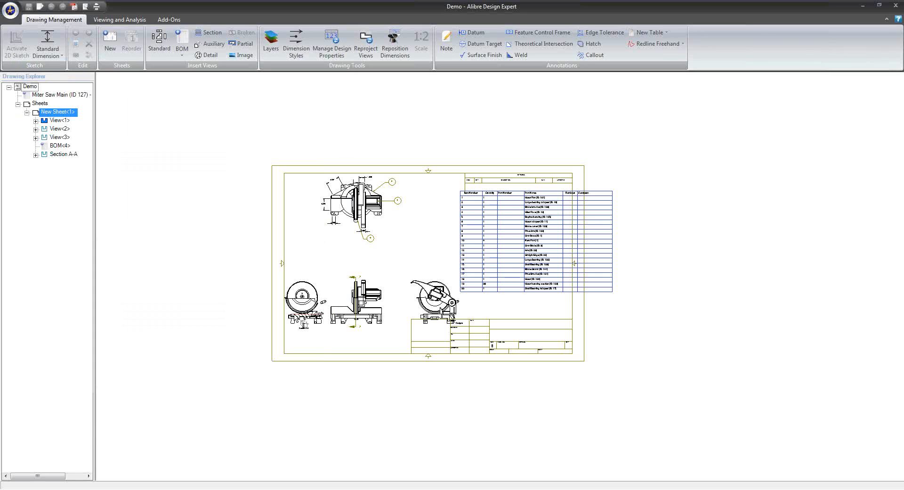
Reveal the classic menu bar and examine the general system options for all workspaces
{"action": "key", "text": "alt"}
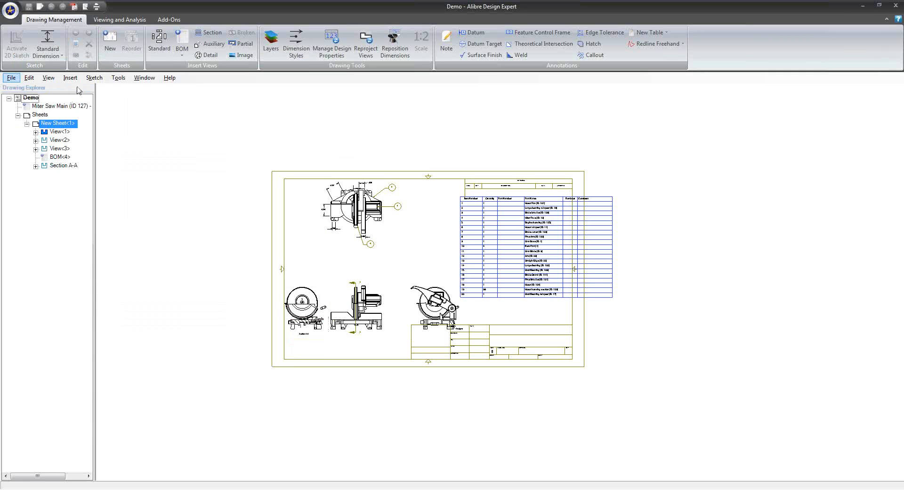
{"action": "left_click", "coordinate": [79, 81]}
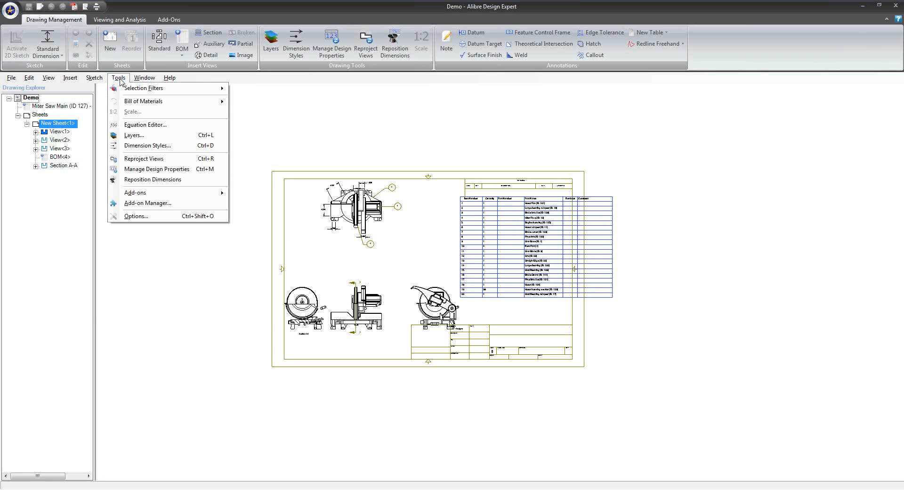
{"action": "left_click", "coordinate": [138, 217]}
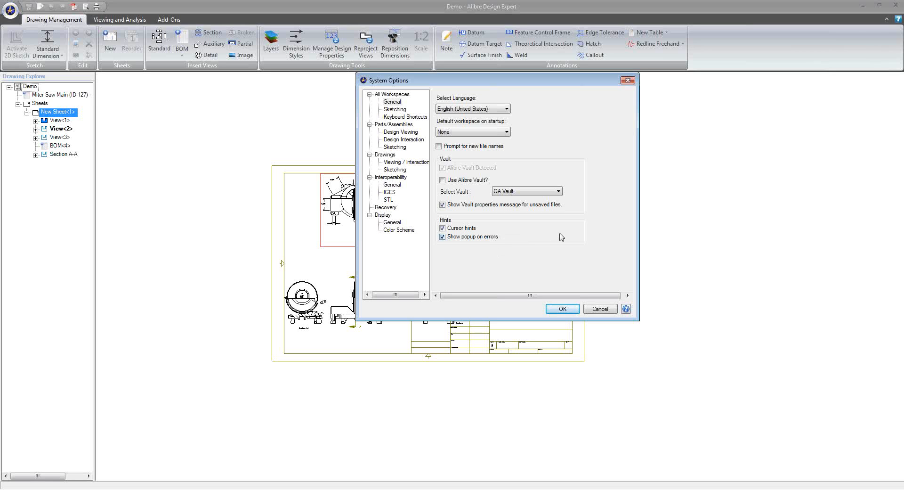
{"action": "left_click", "coordinate": [600, 309]}
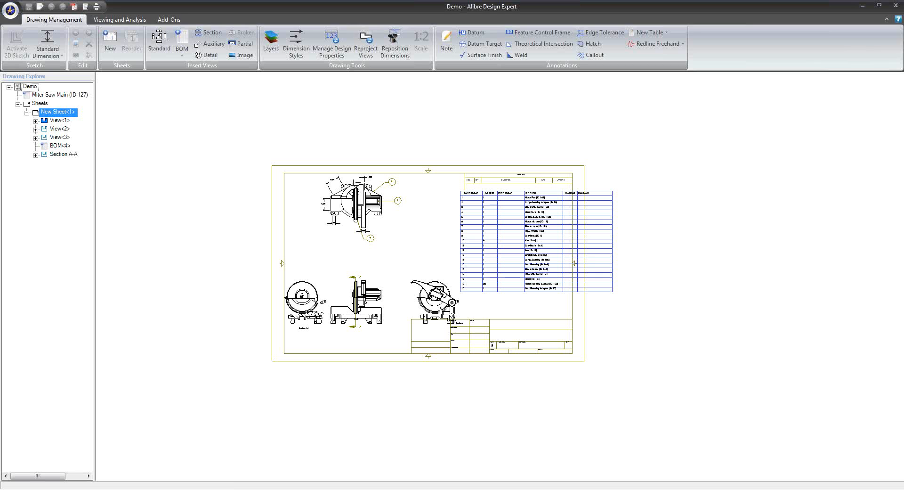
Create a new part from the Home window and view the available add-ons
{"action": "left_click", "coordinate": [196, 489]}
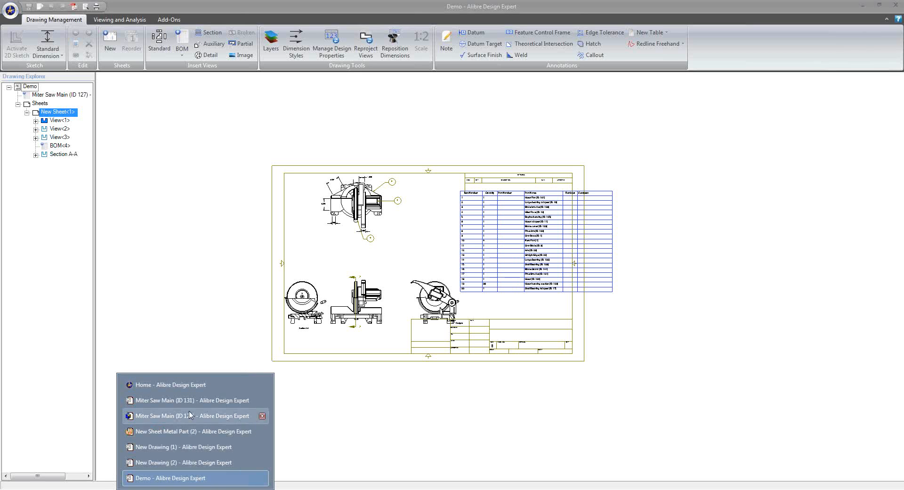
{"action": "left_click", "coordinate": [193, 385]}
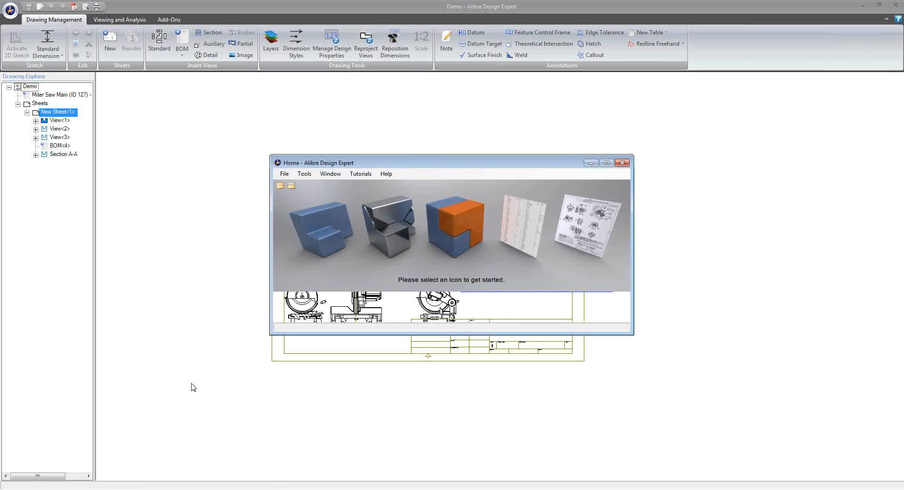
{"action": "left_click", "coordinate": [295, 258]}
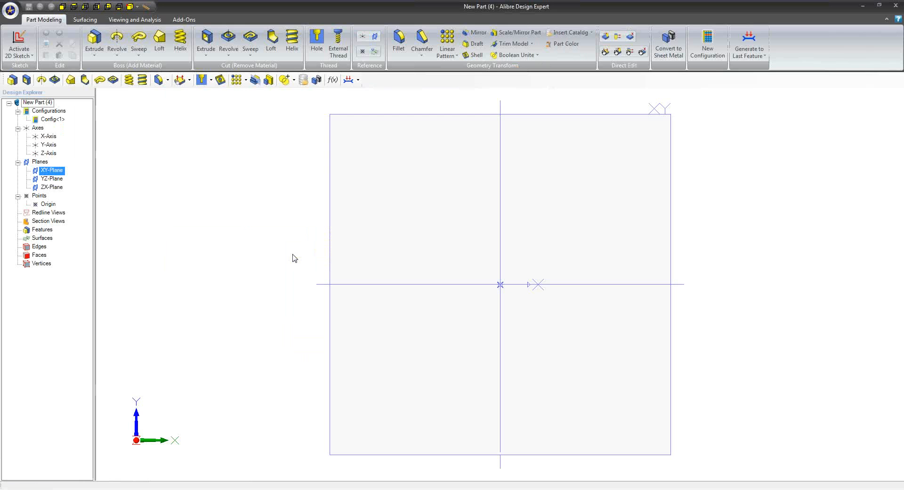
{"action": "left_click", "coordinate": [185, 20]}
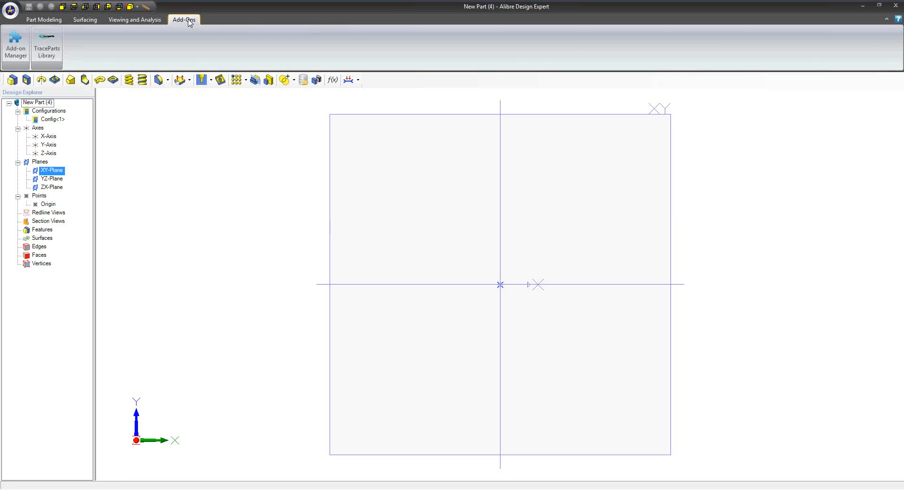
{"action": "left_click", "coordinate": [44, 20]}
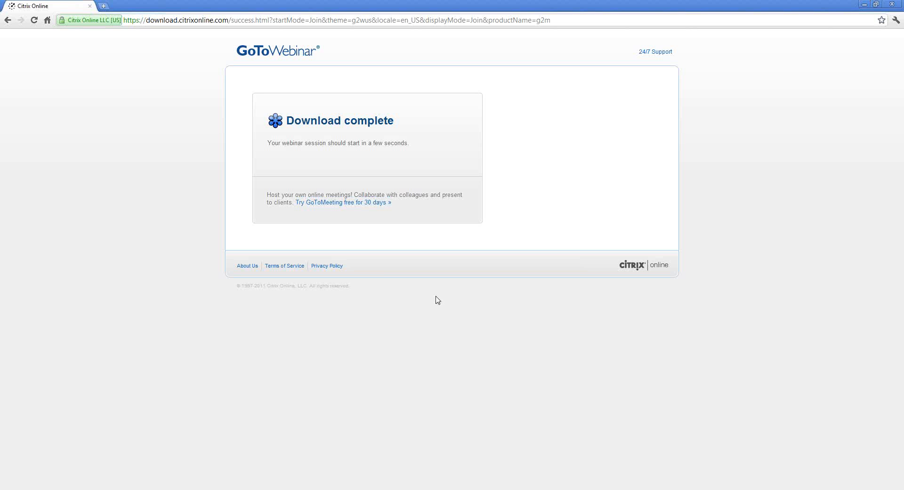
{"action": "key", "text": "ctrl+t"}
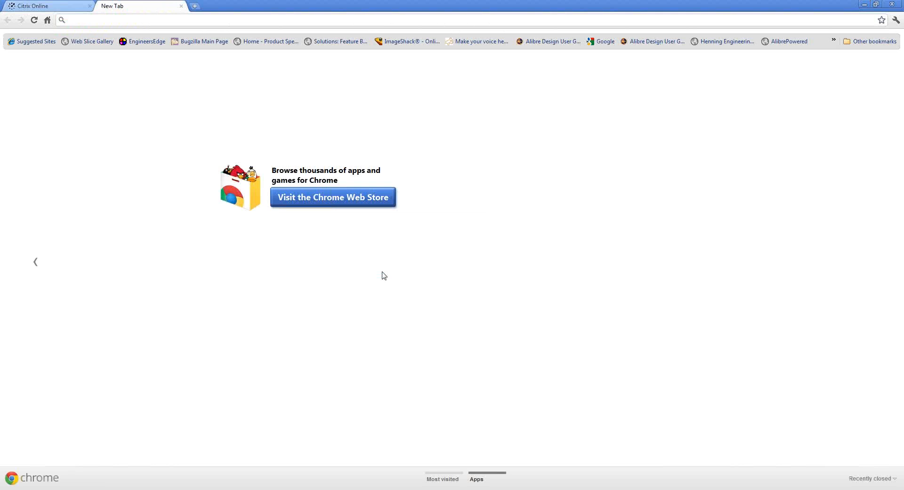
{"action": "double_click", "coordinate": [446, 3]}
{"action": "left_click", "coordinate": [608, 6]}
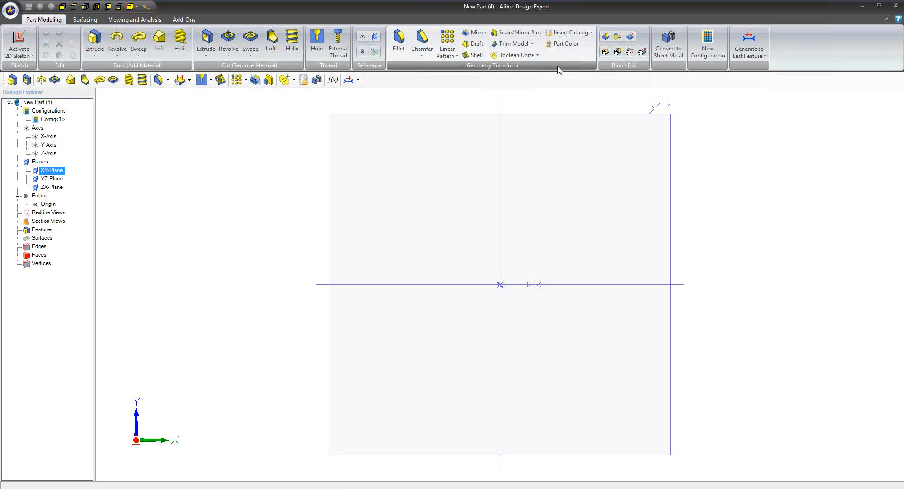
Start a sketch on the XY plane and draw a two-corner rectangle around the origin covering most of the plane
{"action": "right_click", "coordinate": [517, 119]}
{"action": "left_click", "coordinate": [534, 123]}
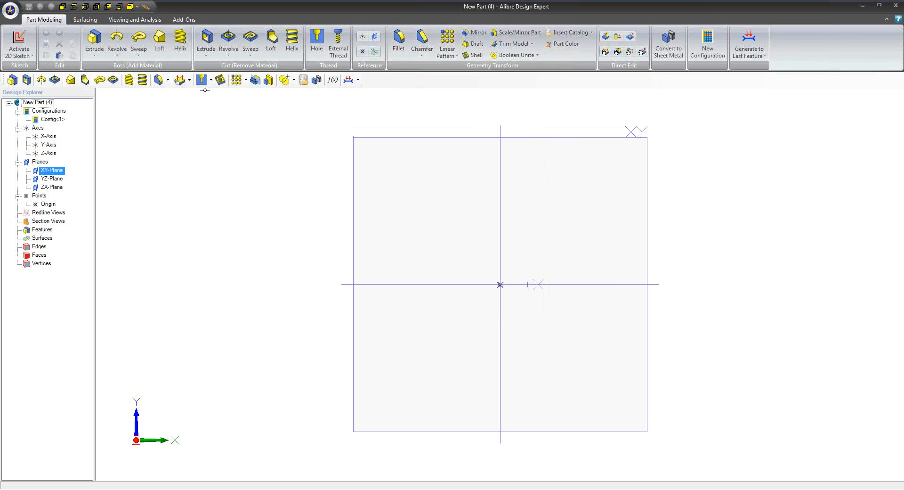
{"action": "left_click", "coordinate": [299, 45]}
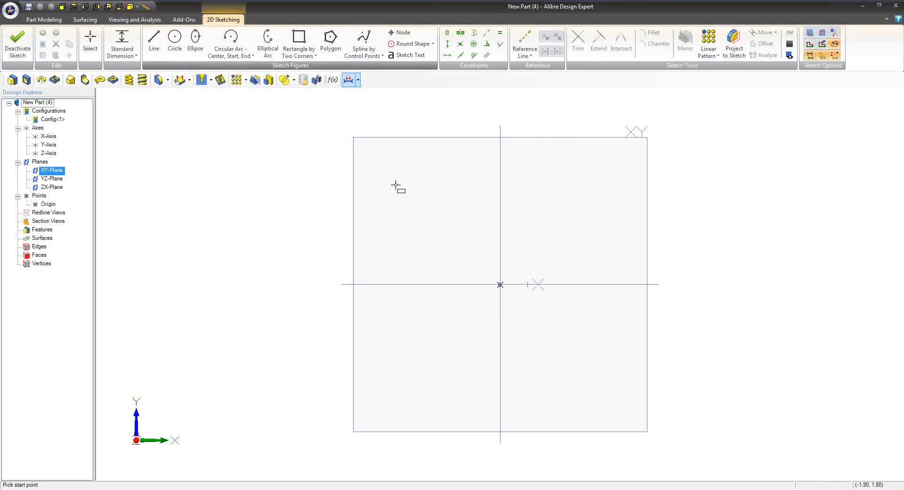
{"action": "left_click", "coordinate": [387, 150]}
{"action": "left_click", "coordinate": [647, 432]}
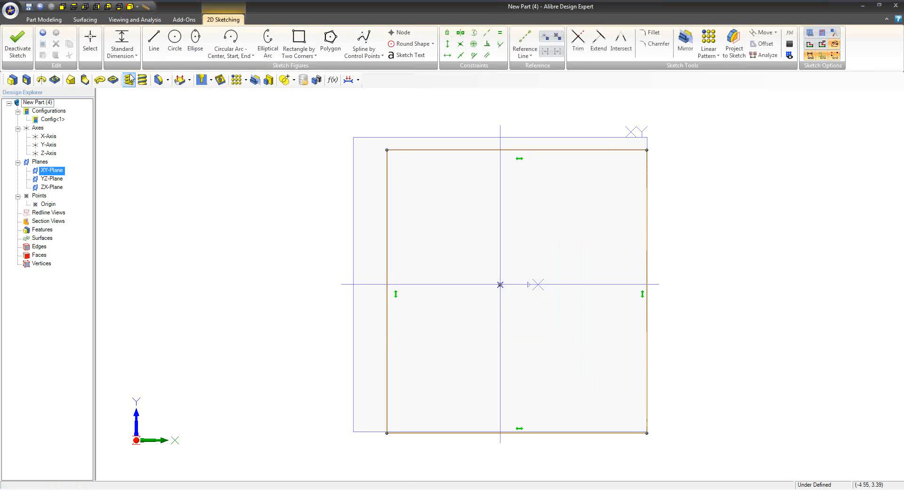
Extrude the sketched rectangle 5 in as a boss to form a solid block
{"action": "left_click", "coordinate": [61, 22]}
{"action": "left_click", "coordinate": [91, 52]}
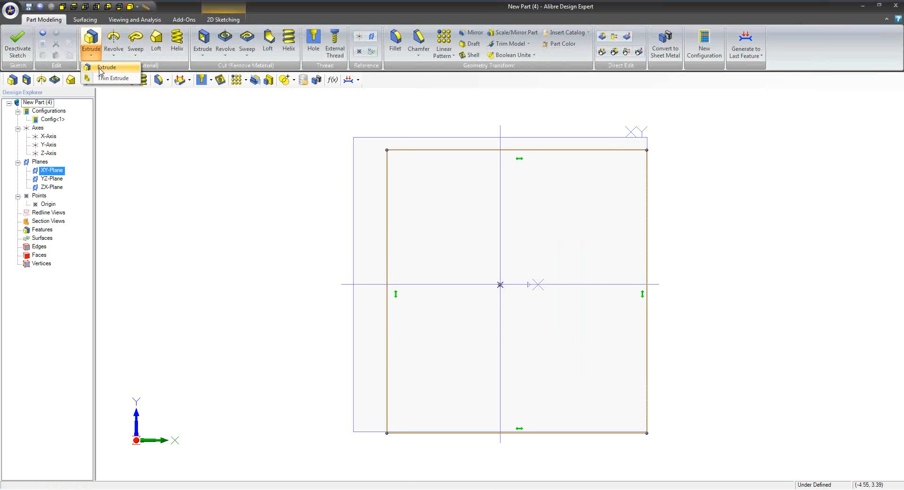
{"action": "left_click", "coordinate": [102, 67]}
{"action": "left_click", "coordinate": [327, 267]}
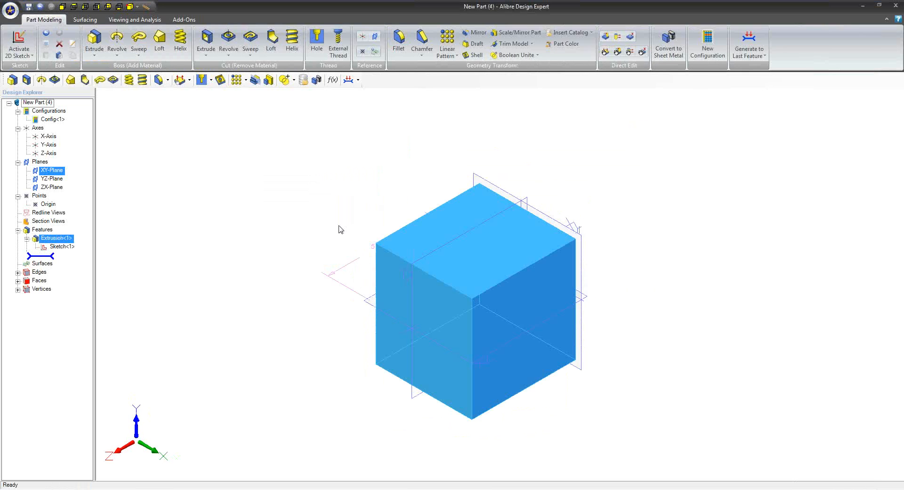
{"action": "mouse_move", "coordinate": [347, 234]}
{"action": "middle_mouse_down"}
{"action": "mouse_move", "coordinate": [369, 283]}
{"action": "mouse_move", "coordinate": [414, 277]}
{"action": "middle_mouse_up"}
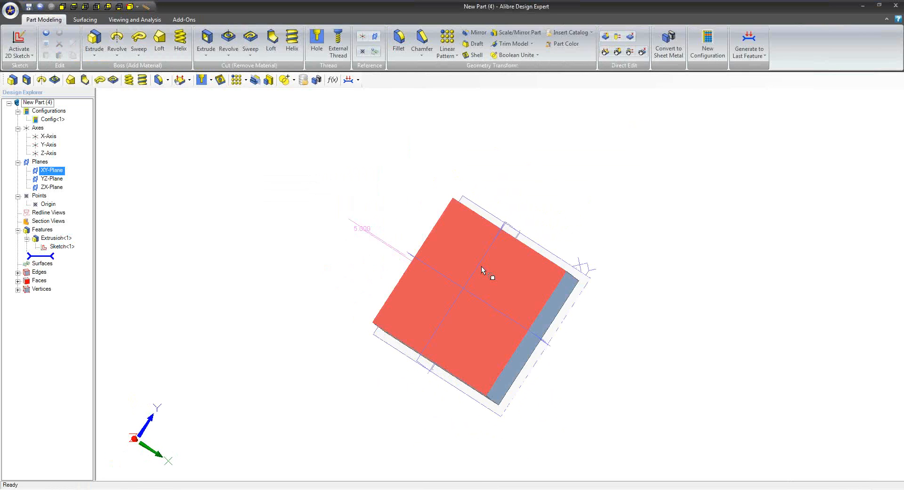
{"action": "right_click", "coordinate": [482, 268]}
{"action": "left_click", "coordinate": [503, 273]}
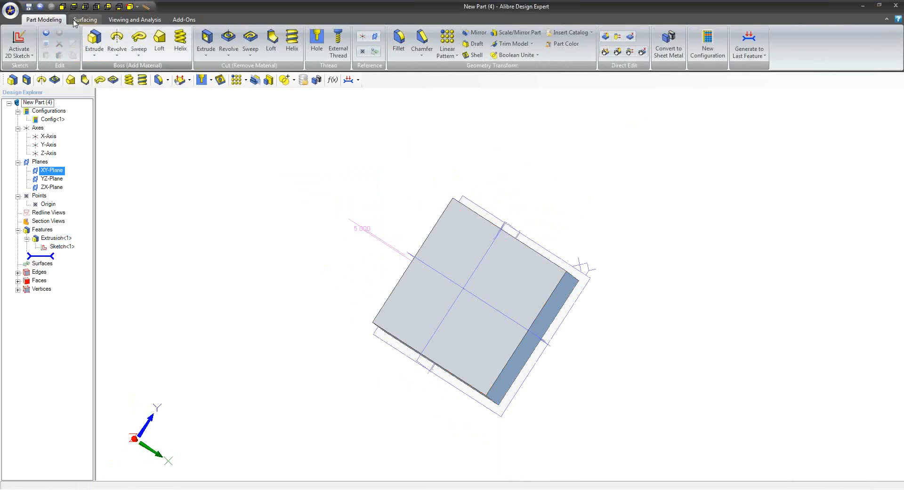
Publish the block as a PDF using the first 3D model template, no header text or extra views, and portrait layout
{"action": "left_click", "coordinate": [9, 10]}
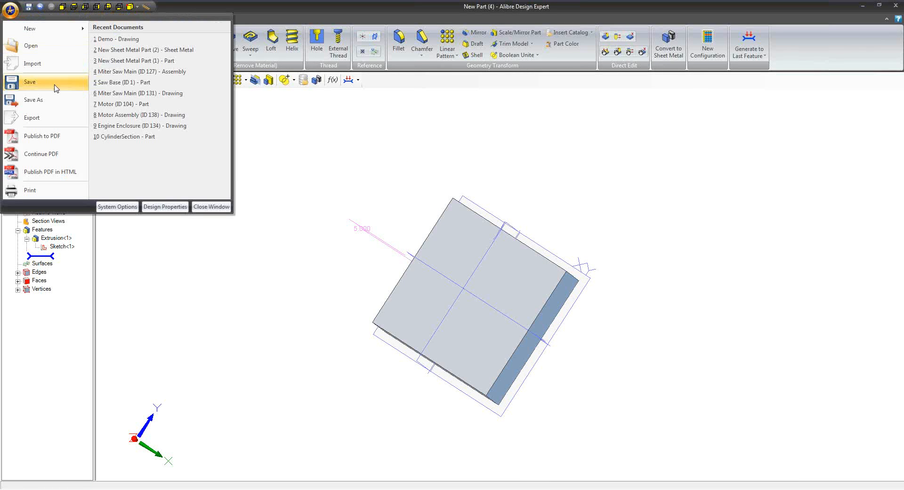
{"action": "left_click", "coordinate": [55, 136]}
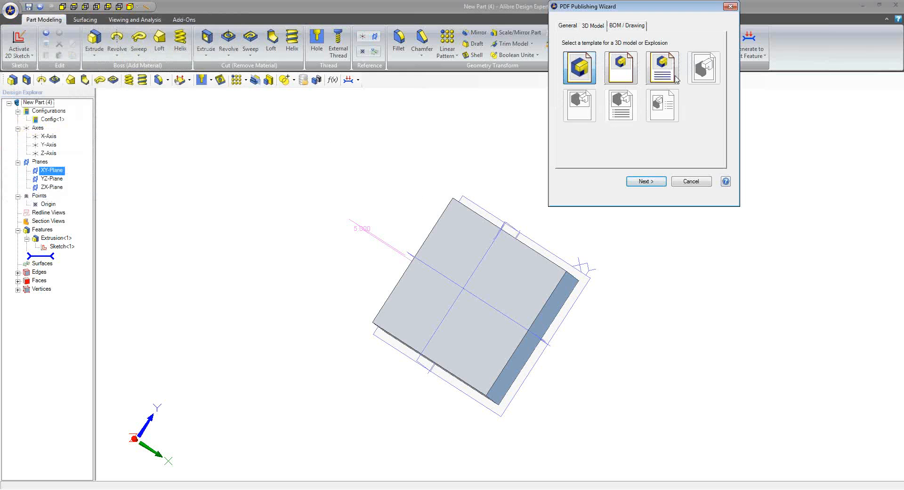
{"action": "left_click_drag", "start_coordinate": [667, 10], "coordinate": [465, 105]}
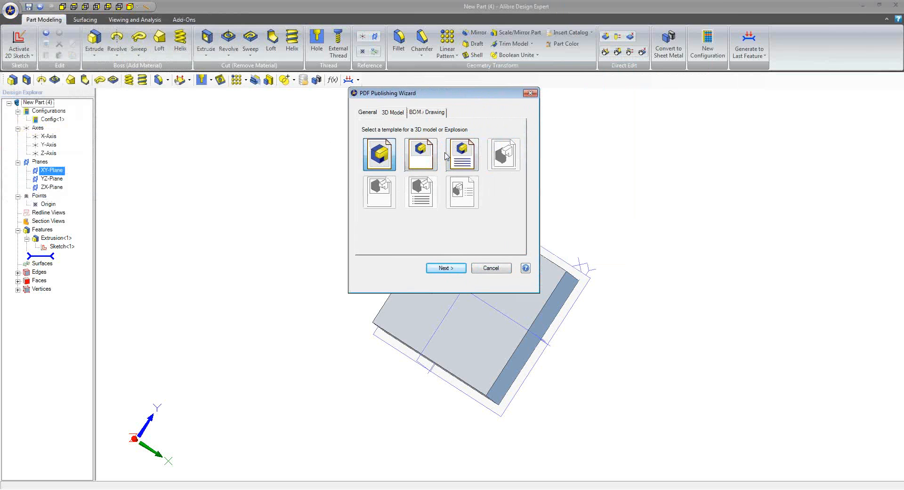
{"action": "left_click", "coordinate": [451, 268]}
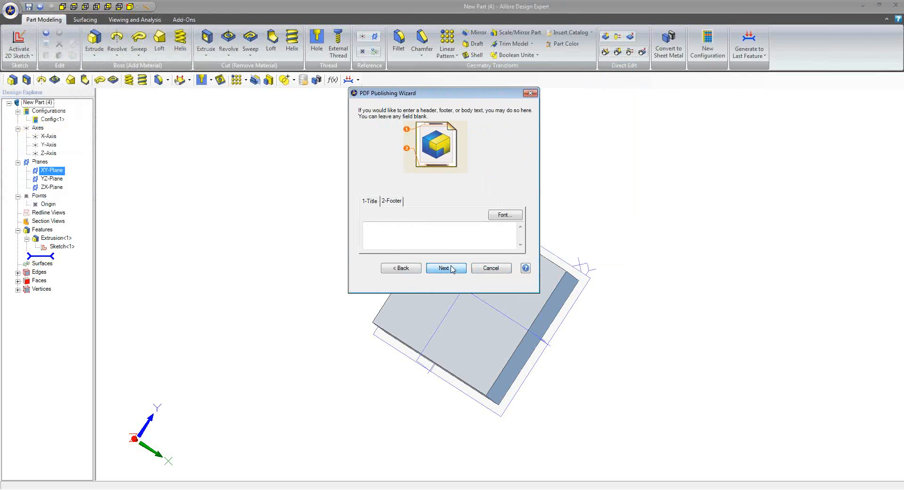
{"action": "left_click", "coordinate": [451, 268]}
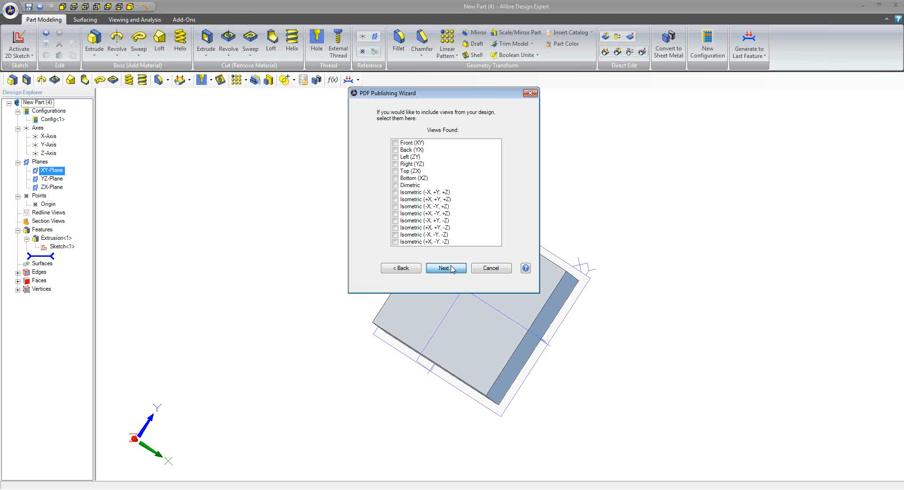
{"action": "left_click", "coordinate": [451, 269]}
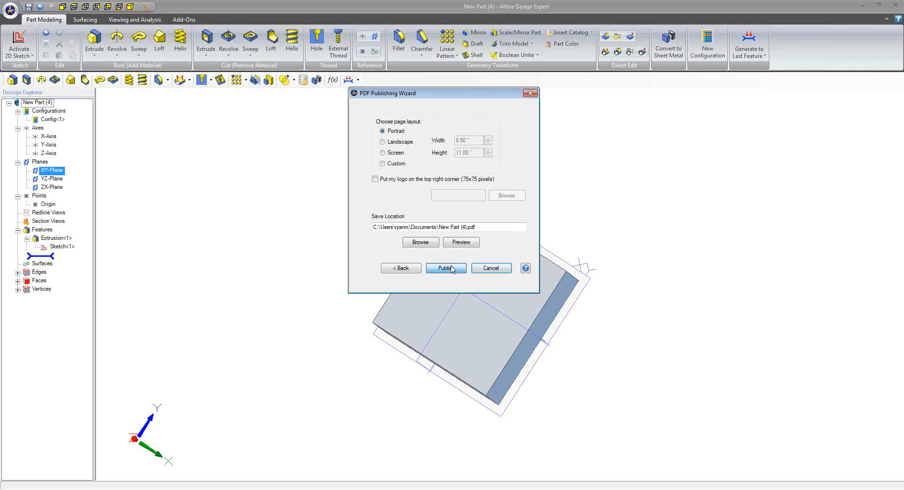
{"action": "left_click", "coordinate": [451, 268]}
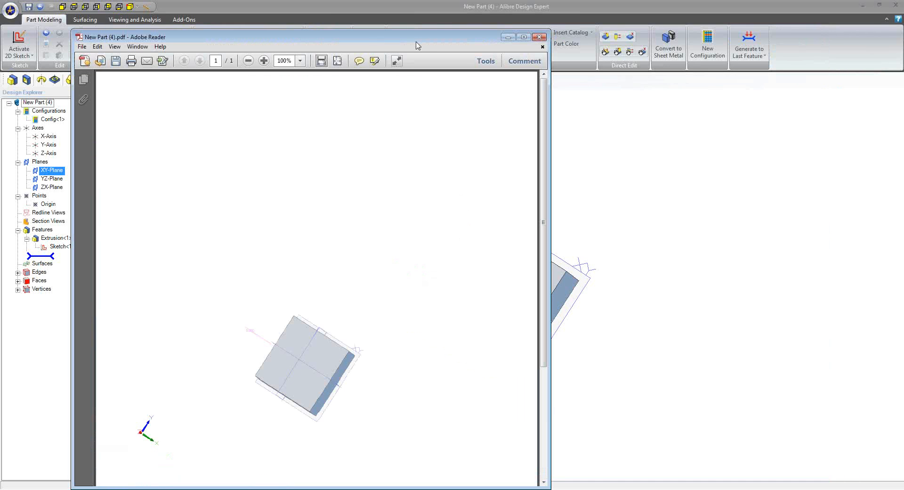
Enlarge the published PDF in Adobe Reader, activate and rotate its 3D model, and return to the part
{"action": "left_click_drag", "start_coordinate": [417, 40], "coordinate": [529, 177]}
{"action": "left_click_drag", "start_coordinate": [400, 175], "coordinate": [428, 217]}
{"action": "double_click", "coordinate": [428, 217]}
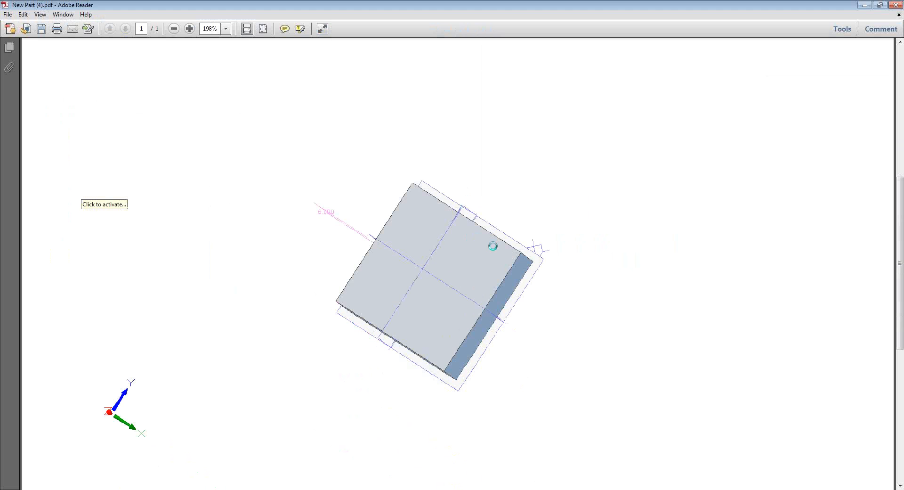
{"action": "left_click_drag", "start_coordinate": [404, 298], "coordinate": [282, 179]}
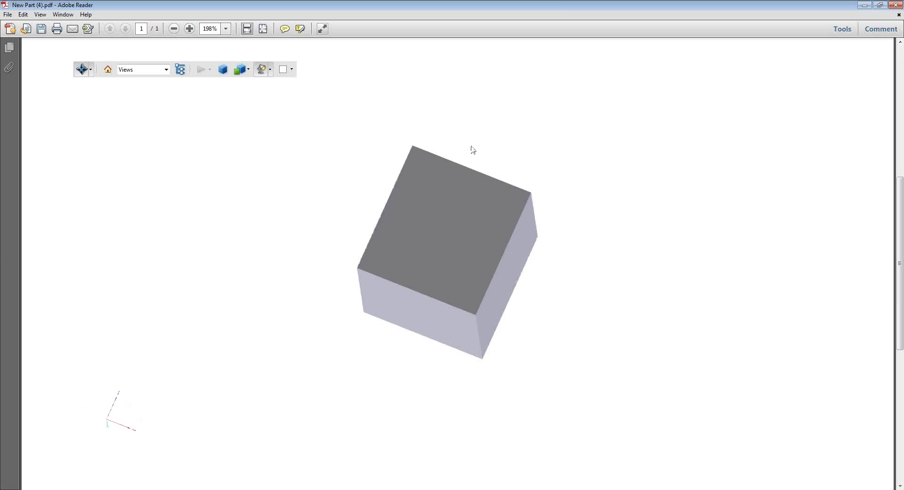
{"action": "double_click", "coordinate": [562, 4]}
{"action": "left_click", "coordinate": [676, 212]}
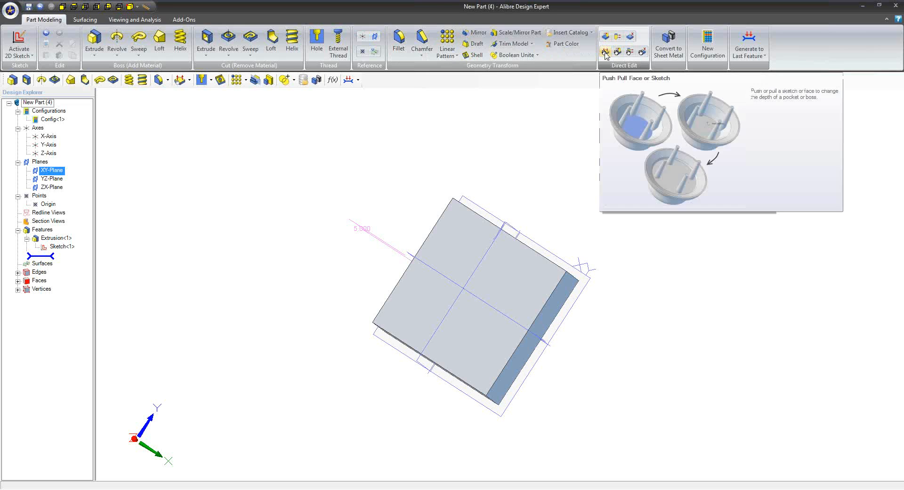
Examine the options of the Move Face and Push Pull Face or Sketch direct editing tools
{"action": "left_click", "coordinate": [618, 40]}
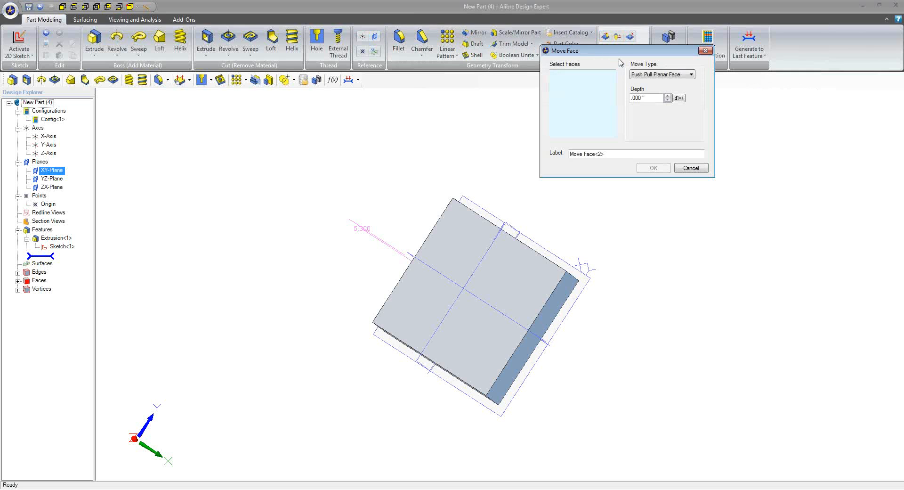
{"action": "left_click_drag", "start_coordinate": [619, 54], "coordinate": [622, 92]}
{"action": "left_click", "coordinate": [693, 205]}
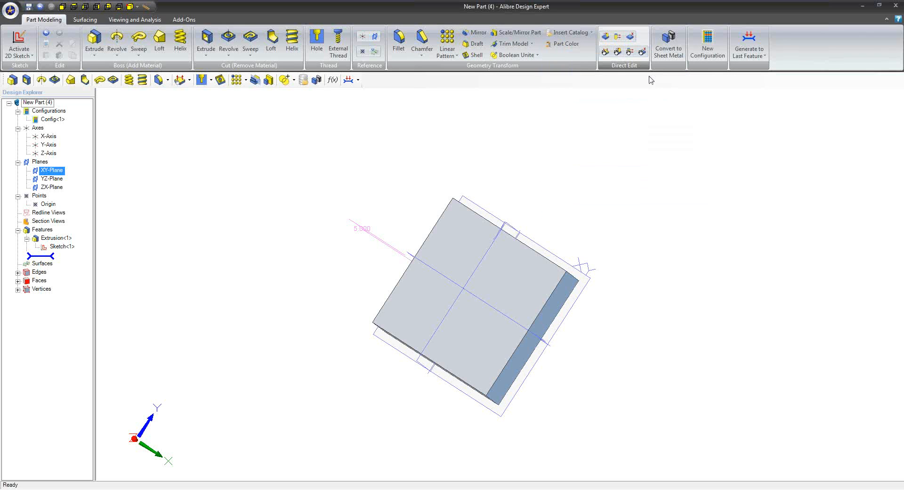
{"action": "left_click", "coordinate": [606, 52]}
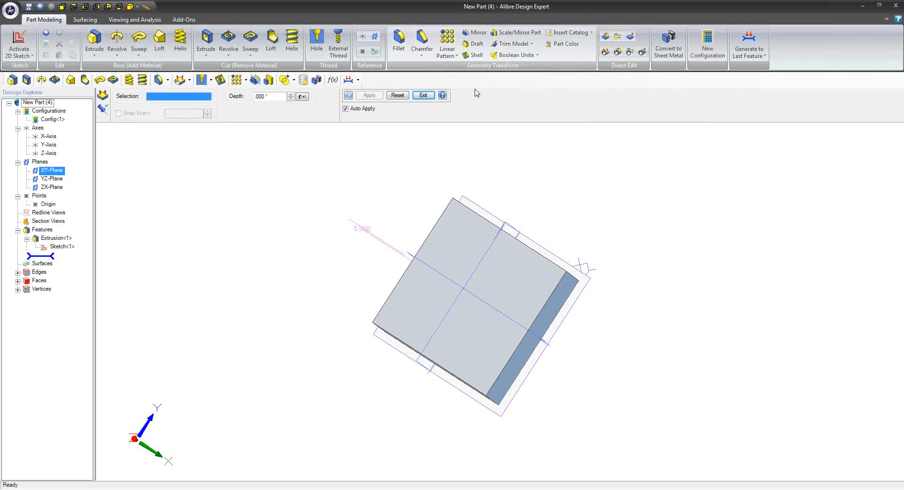
{"action": "left_click", "coordinate": [427, 95]}
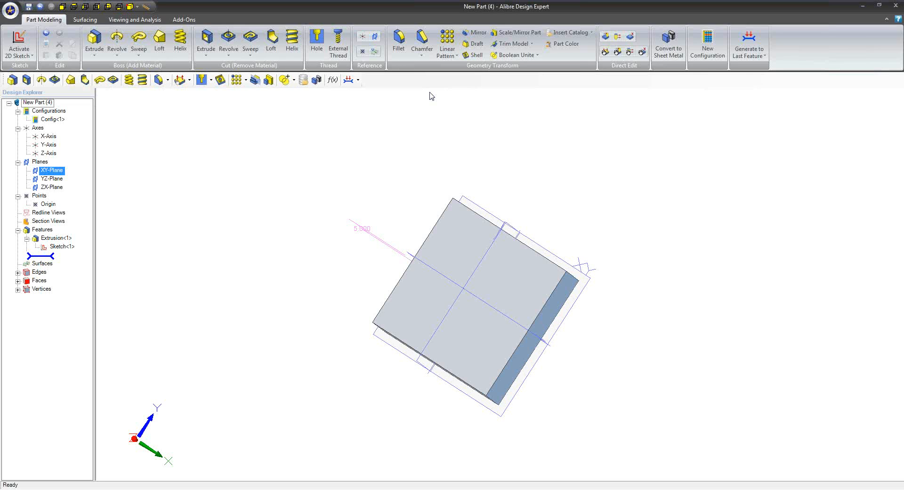
Start a sketch on the block's large front face and draw a rectangle overlapping its upper edge
{"action": "right_click", "coordinate": [474, 227]}
{"action": "left_click", "coordinate": [492, 234]}
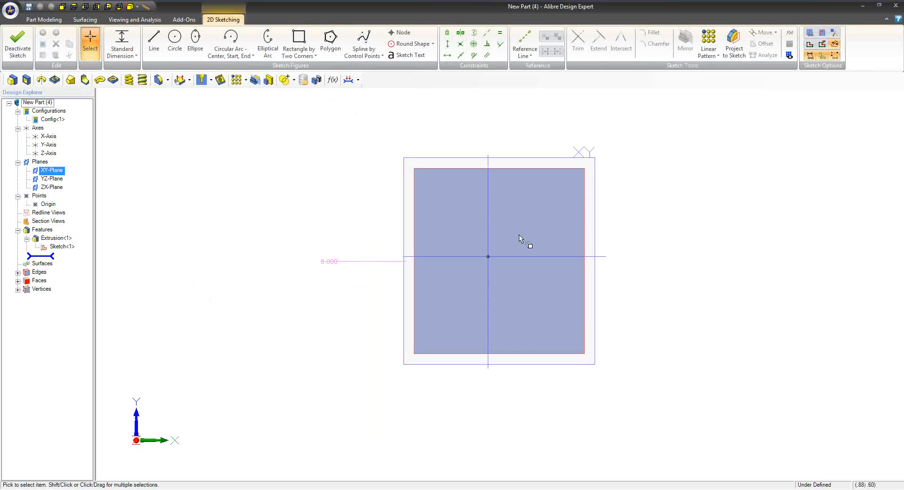
{"action": "left_click", "coordinate": [298, 42]}
{"action": "left_click", "coordinate": [325, 139]}
{"action": "left_click", "coordinate": [418, 211]}
Select the new rectangle's top and right lines and preview the offset, constraint and fillet options for them
{"action": "left_click", "coordinate": [88, 45]}
{"action": "left_click_drag", "start_coordinate": [439, 103], "coordinate": [406, 149]}
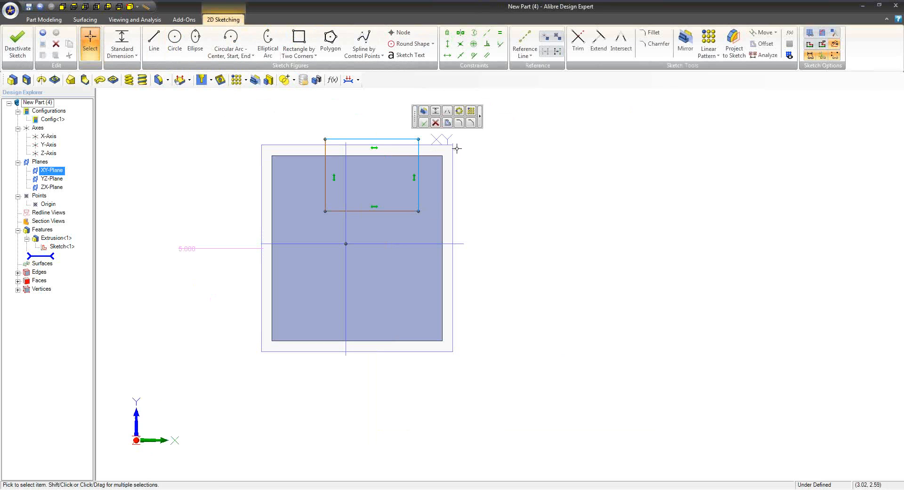
{"action": "left_click", "coordinate": [448, 123]}
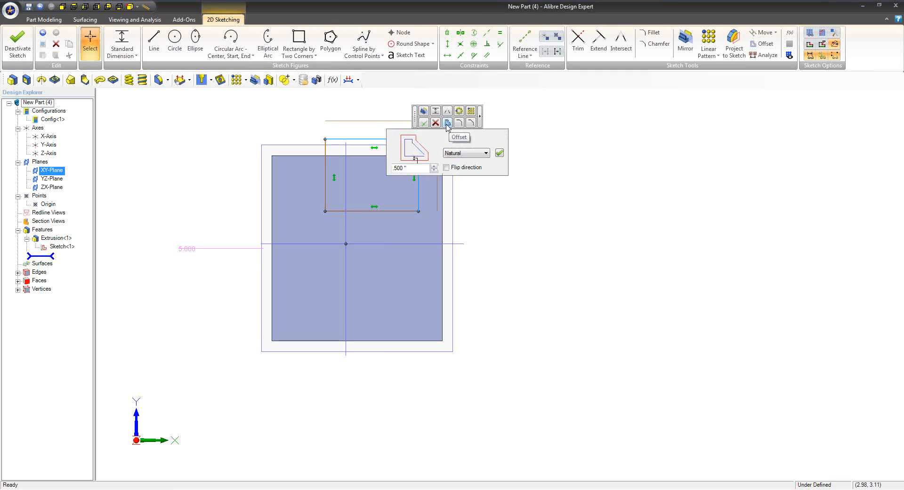
{"action": "mouse_move", "coordinate": [427, 124]}
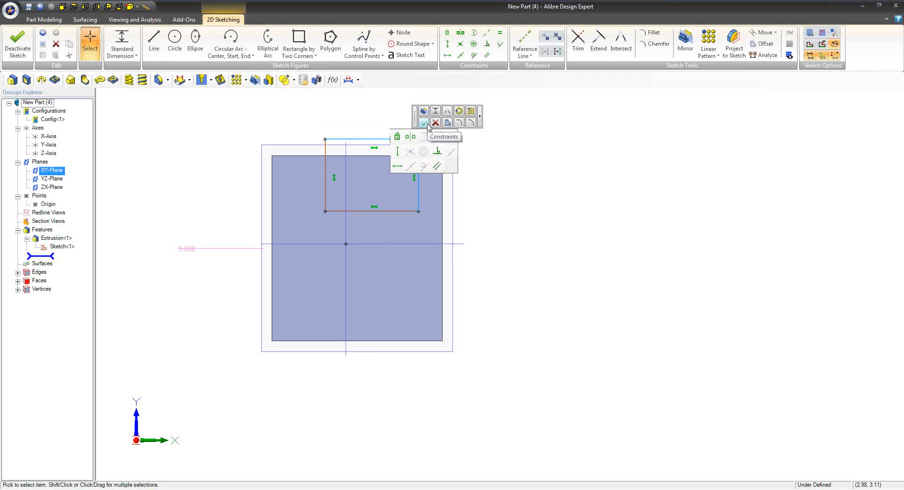
{"action": "left_click", "coordinate": [459, 123]}
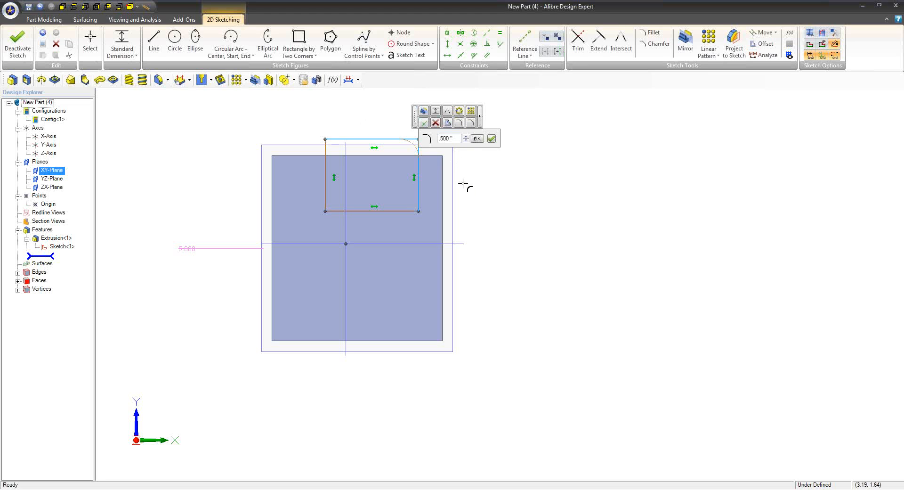
{"action": "left_click", "coordinate": [89, 47]}
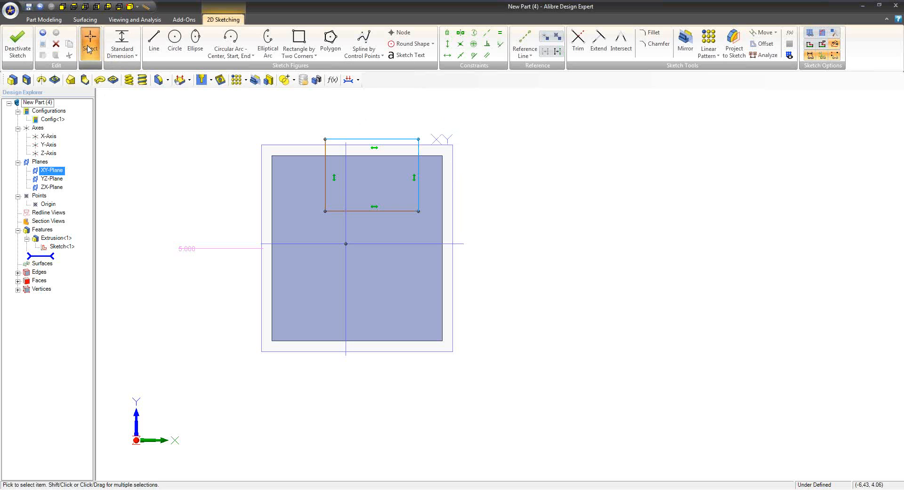
Apply a Fixed constraint to the top and right lines of the small rectangle
{"action": "middle_click_drag", "start_coordinate": [504, 182], "coordinate": [483, 206]}
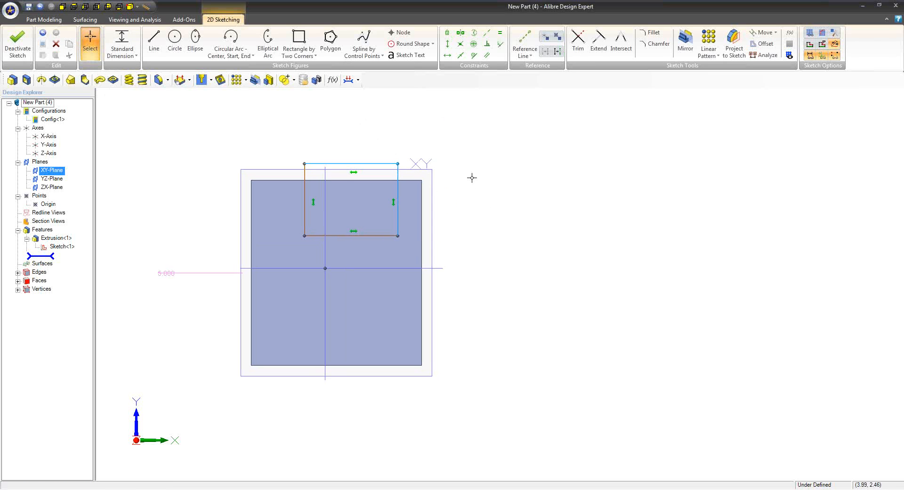
{"action": "left_click", "coordinate": [464, 177]}
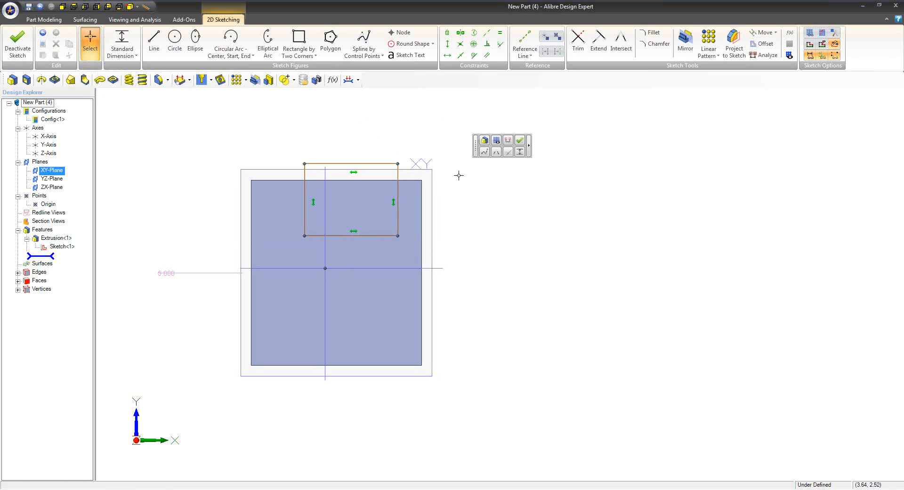
{"action": "left_click", "coordinate": [398, 177]}
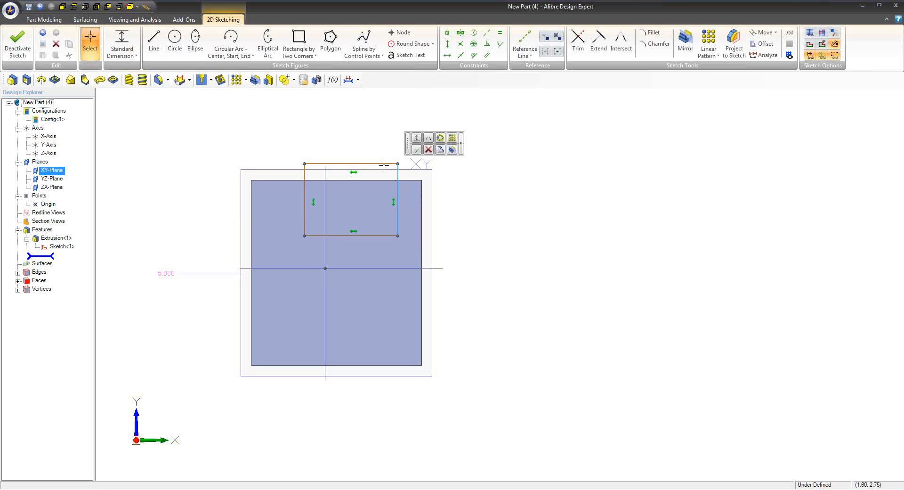
{"action": "left_click", "coordinate": [384, 163], "text": "shift"}
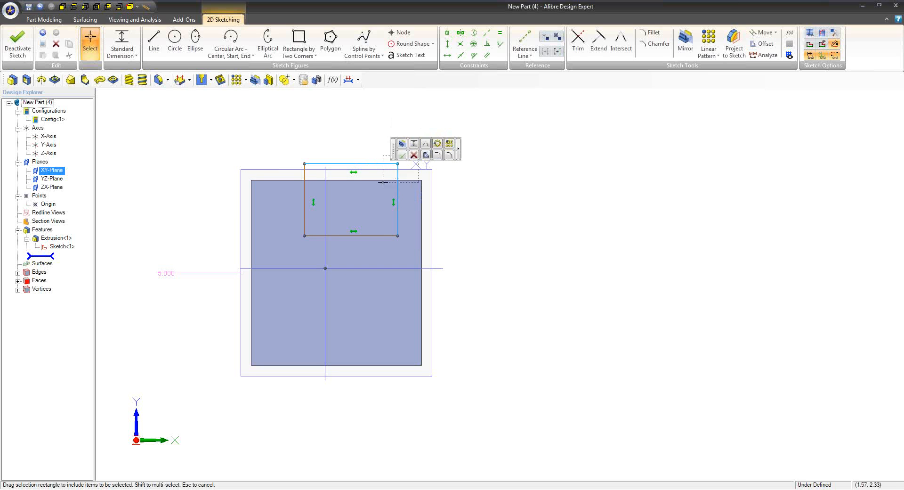
{"action": "left_click", "coordinate": [406, 156]}
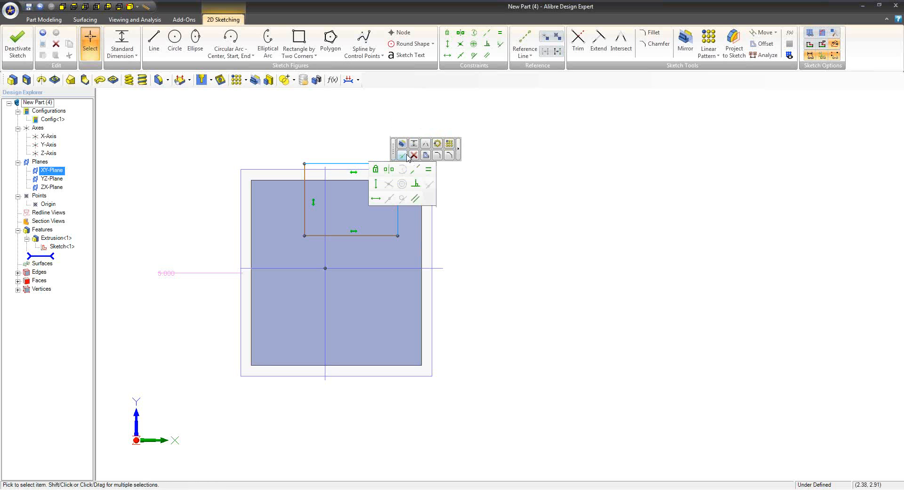
{"action": "left_click", "coordinate": [381, 170]}
Fillet the lower-left corner of the small rectangle with a 0.5 in radius
{"action": "scroll", "coordinate": [375, 186], "scroll_direction": "up", "scroll_amount": 3}
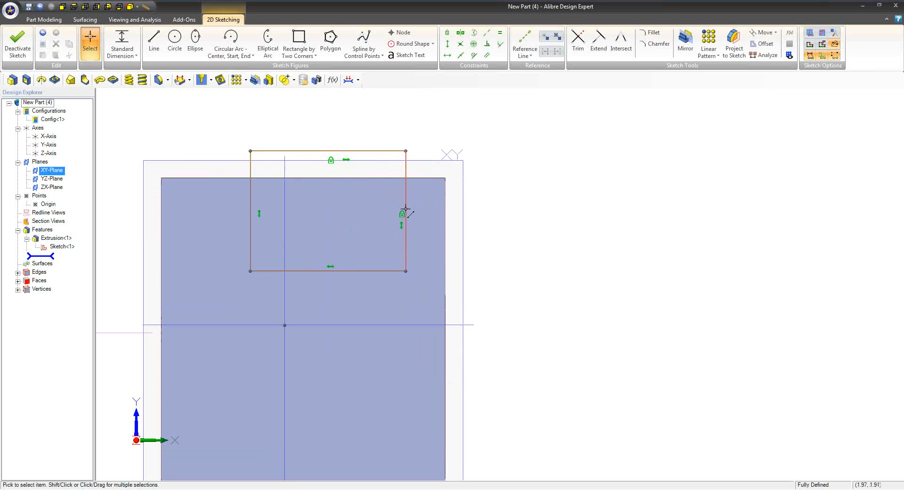
{"action": "left_click_drag", "start_coordinate": [289, 245], "coordinate": [240, 283]}
{"action": "left_click", "coordinate": [293, 255]}
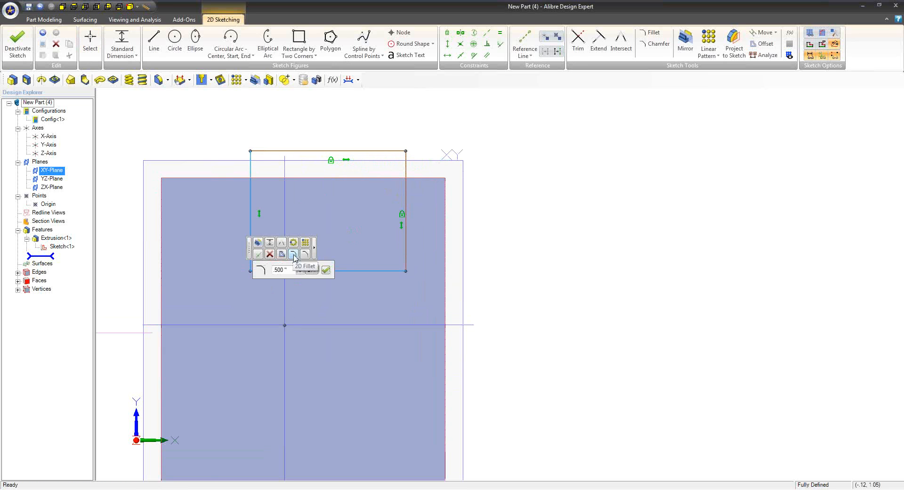
{"action": "left_click", "coordinate": [326, 270]}
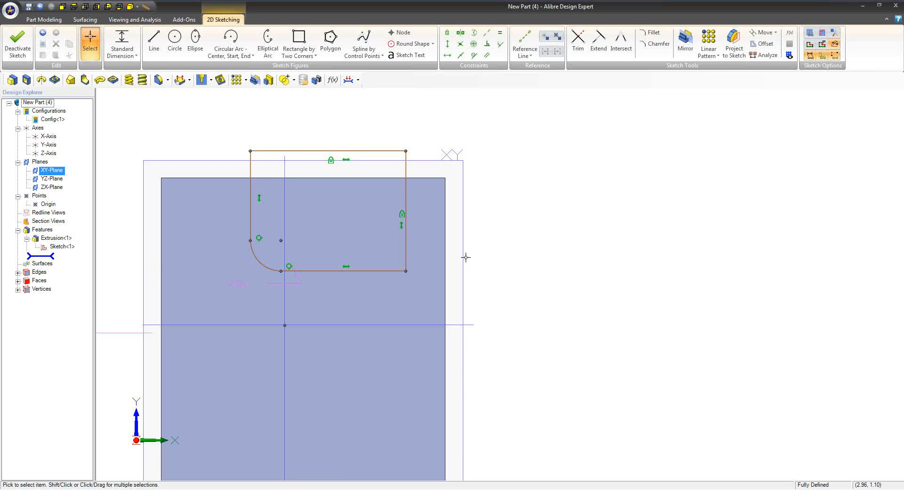
{"action": "left_click", "coordinate": [635, 245]}
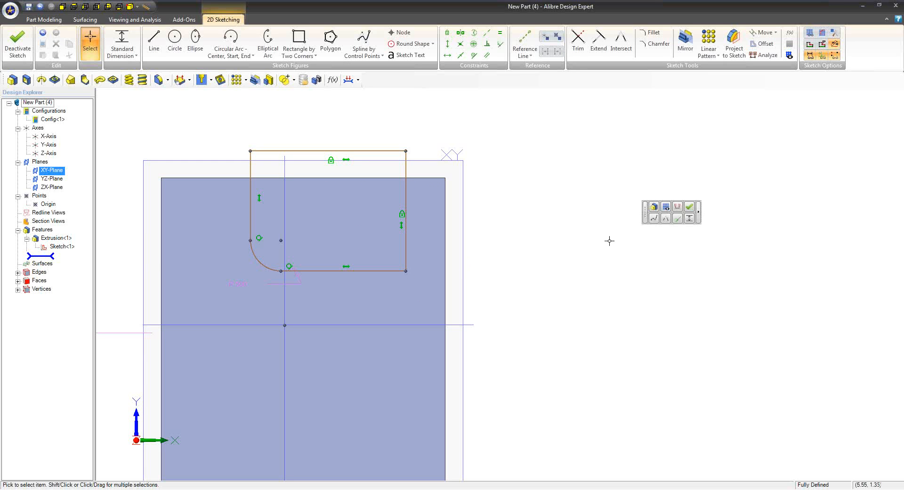
Bring up the contextual sketch toolbar in the empty space beside the block
{"action": "left_click", "coordinate": [533, 232]}
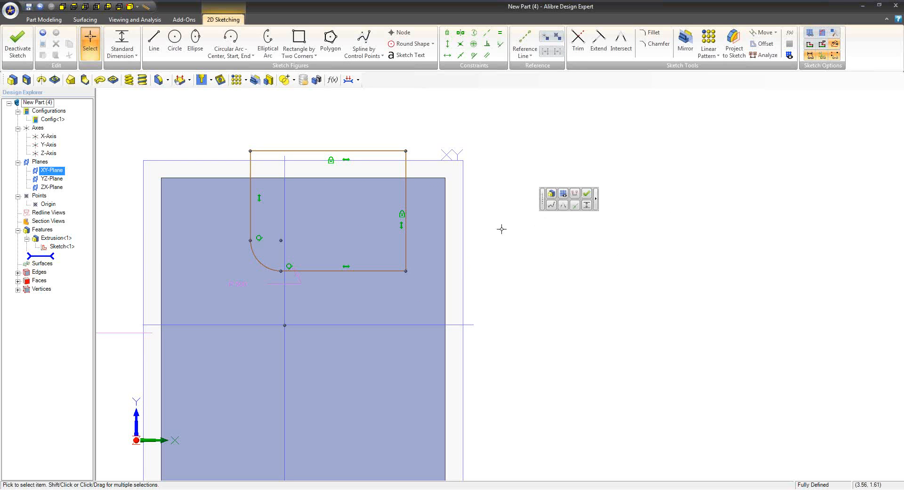
{"action": "left_click", "coordinate": [538, 218]}
{"action": "left_click", "coordinate": [471, 214]}
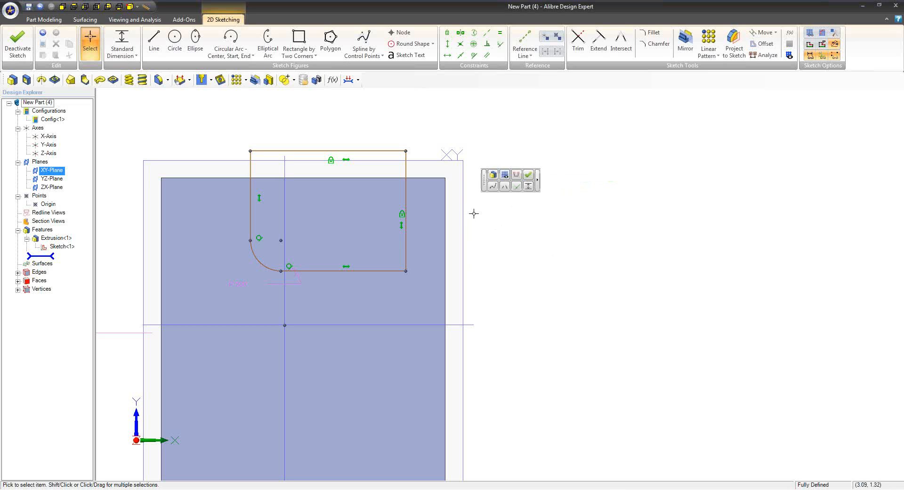
{"action": "left_click", "coordinate": [495, 211]}
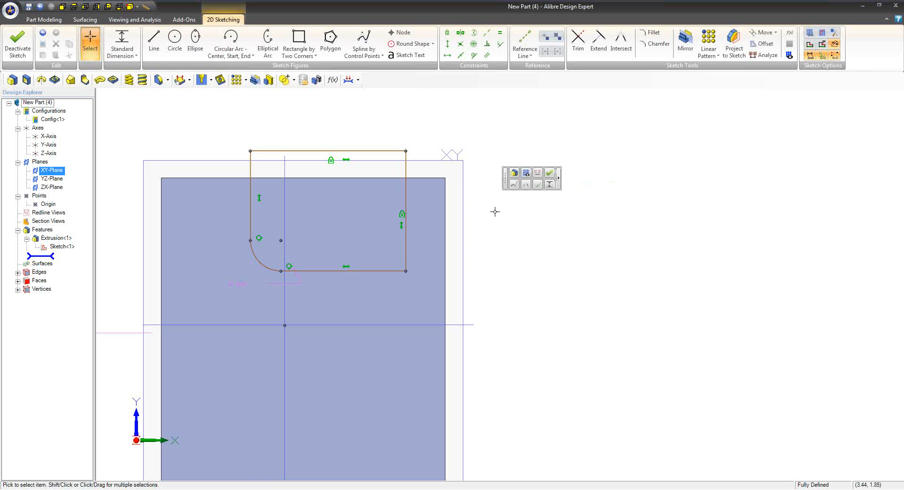
{"action": "left_click", "coordinate": [495, 211]}
Sketch an open L-shape in the empty space to the right of the block from a vertical and a horizontal line
{"action": "left_click", "coordinate": [149, 43]}
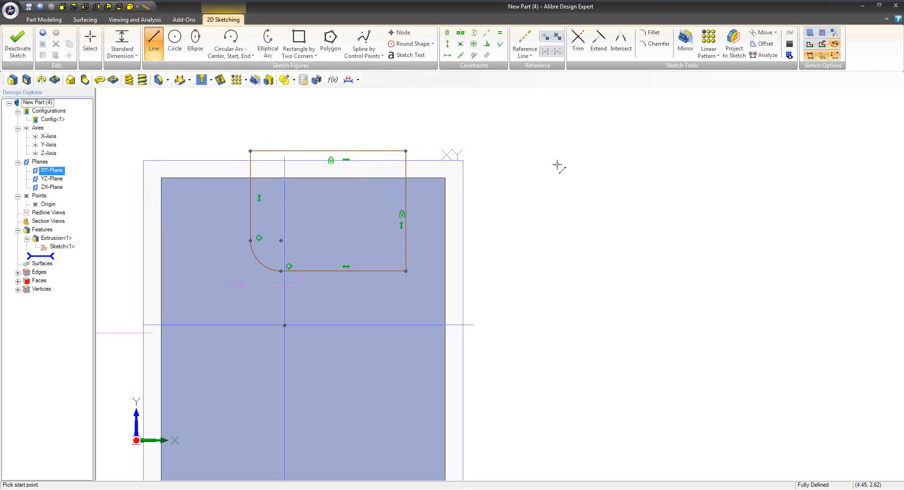
{"action": "left_click", "coordinate": [491, 129]}
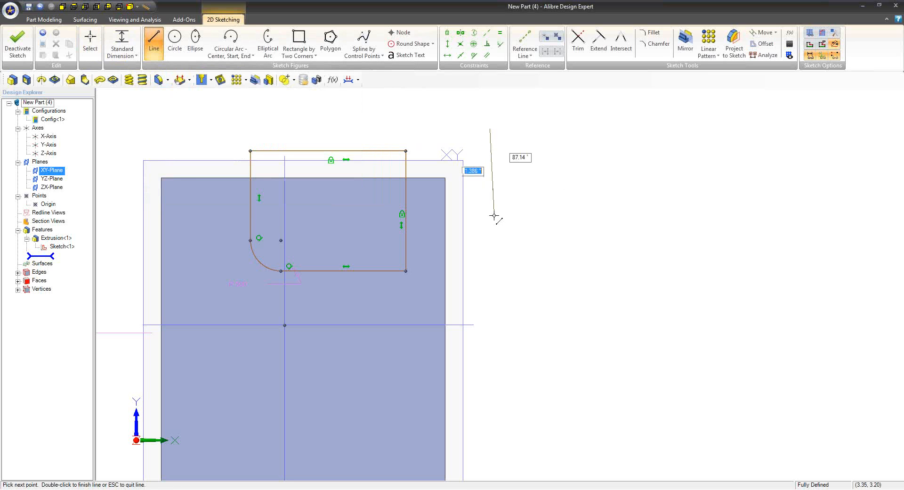
{"action": "left_click", "coordinate": [490, 237]}
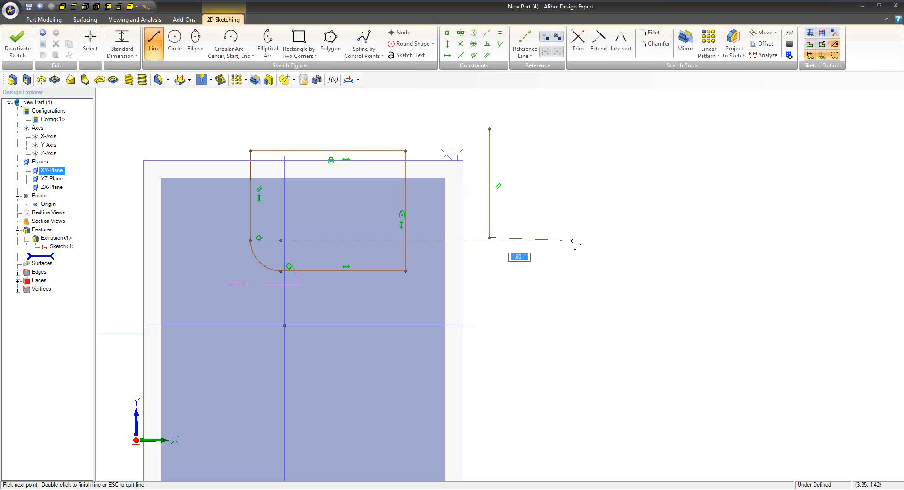
{"action": "left_click", "coordinate": [612, 237]}
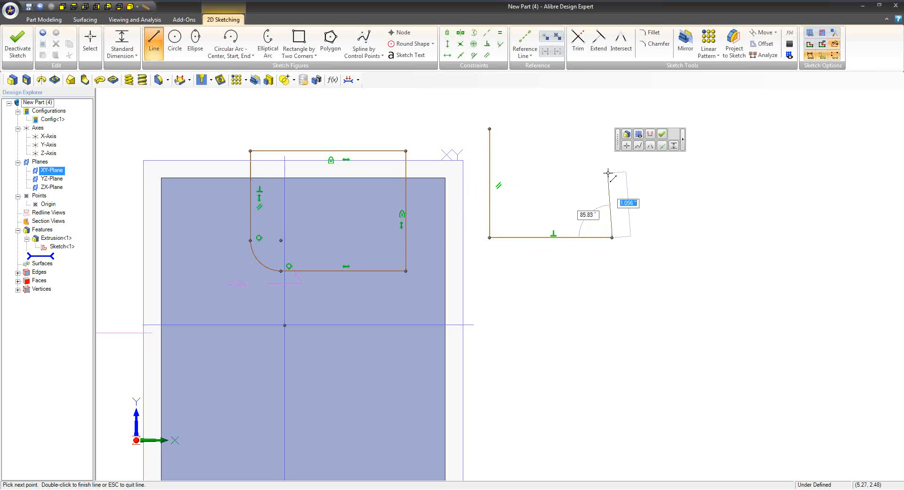
Switch from Line to Circle using the contextual sketch tools and draw a circle above the end of the horizontal line
{"action": "mouse_move", "coordinate": [638, 149]}
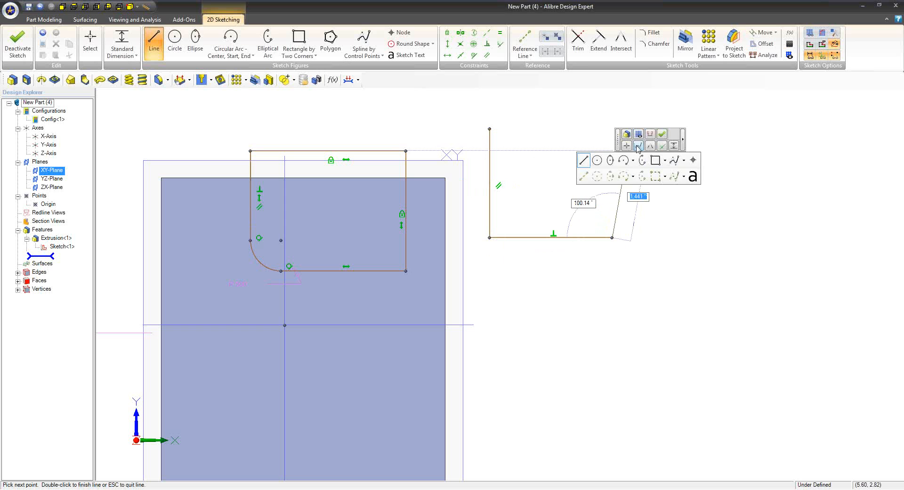
{"action": "left_click", "coordinate": [598, 160]}
{"action": "left_click", "coordinate": [605, 128]}
{"action": "left_click", "coordinate": [610, 156]}
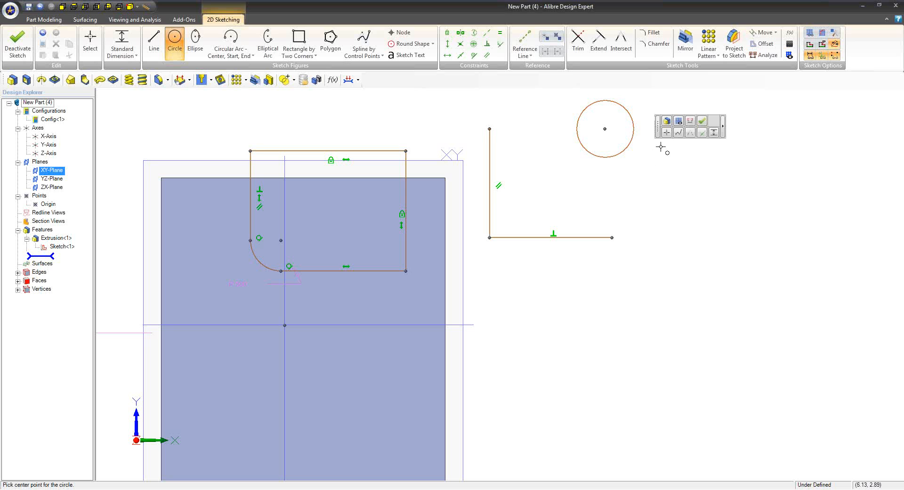
Draw a two-corner rectangle to the right of the circle, then exit the sketch and ignore the sketch problems
{"action": "mouse_move", "coordinate": [680, 135]}
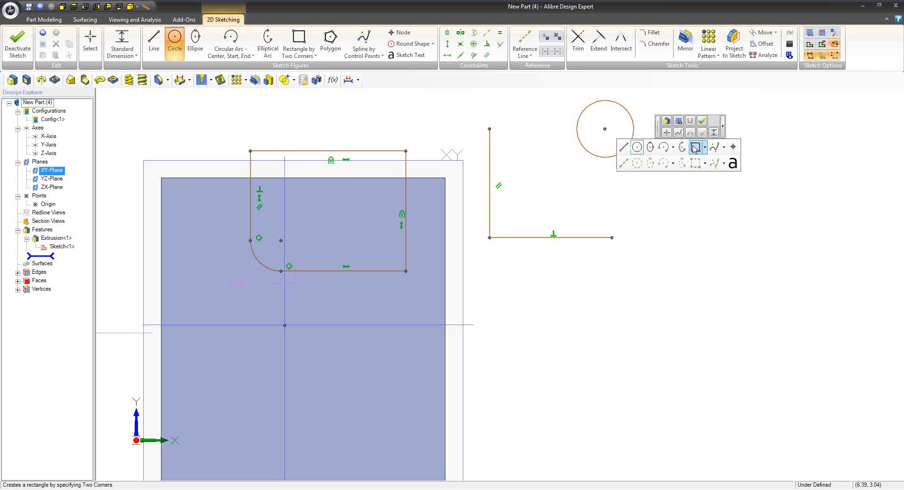
{"action": "left_click", "coordinate": [692, 147]}
{"action": "left_click", "coordinate": [665, 153]}
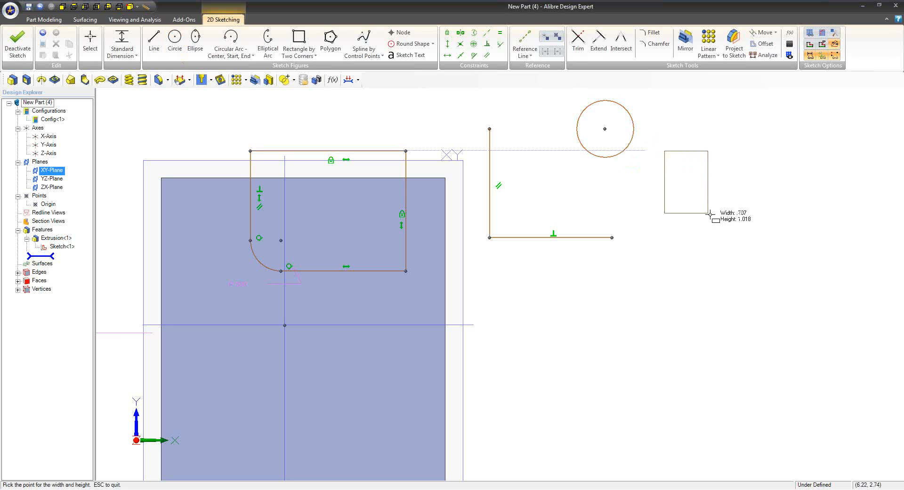
{"action": "left_click", "coordinate": [730, 217]}
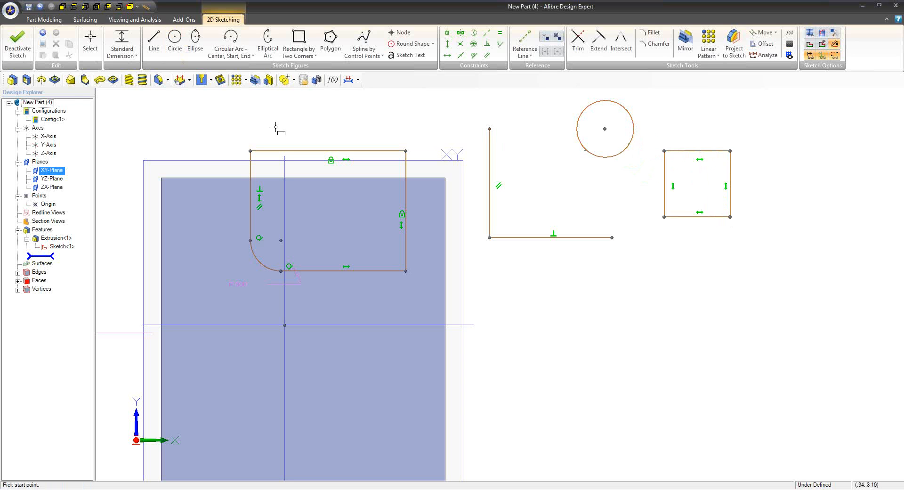
{"action": "left_click", "coordinate": [19, 43]}
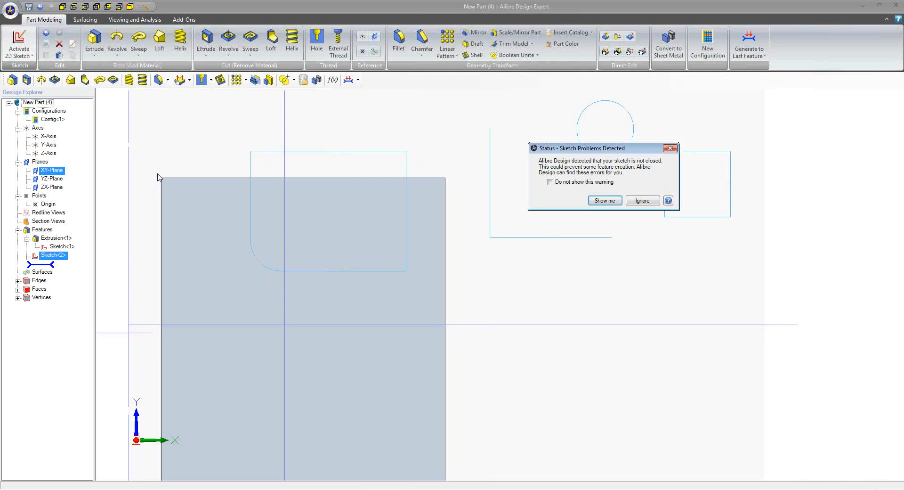
{"action": "left_click", "coordinate": [637, 198]}
Start a new sketch on the block's front face and draw a rectangle overlapping the lower part of its right edge
{"action": "right_click", "coordinate": [360, 302]}
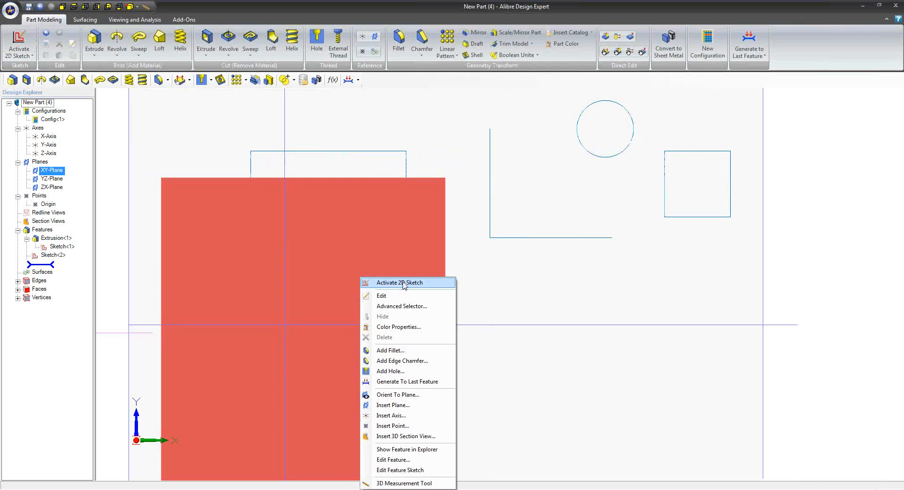
{"action": "left_click", "coordinate": [404, 281]}
{"action": "left_click", "coordinate": [301, 44]}
{"action": "middle_click_drag", "start_coordinate": [496, 291], "coordinate": [428, 241]}
{"action": "left_click", "coordinate": [376, 254]}
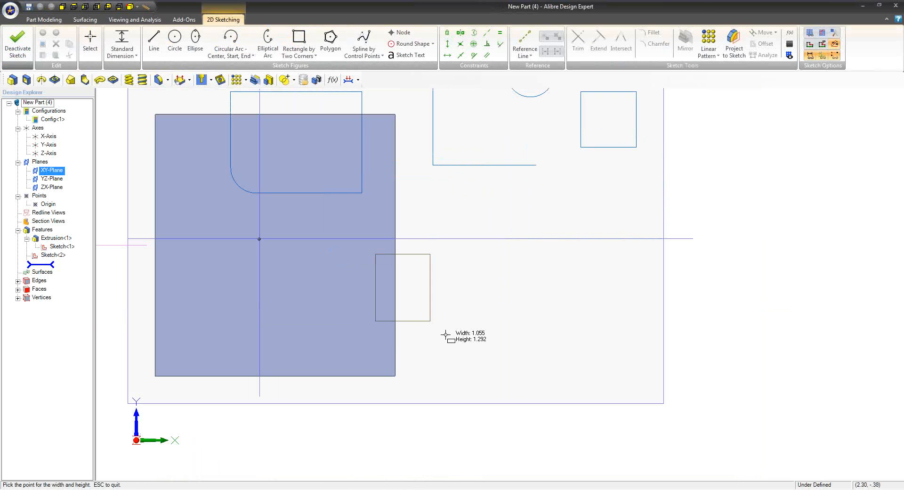
{"action": "left_click", "coordinate": [494, 357]}
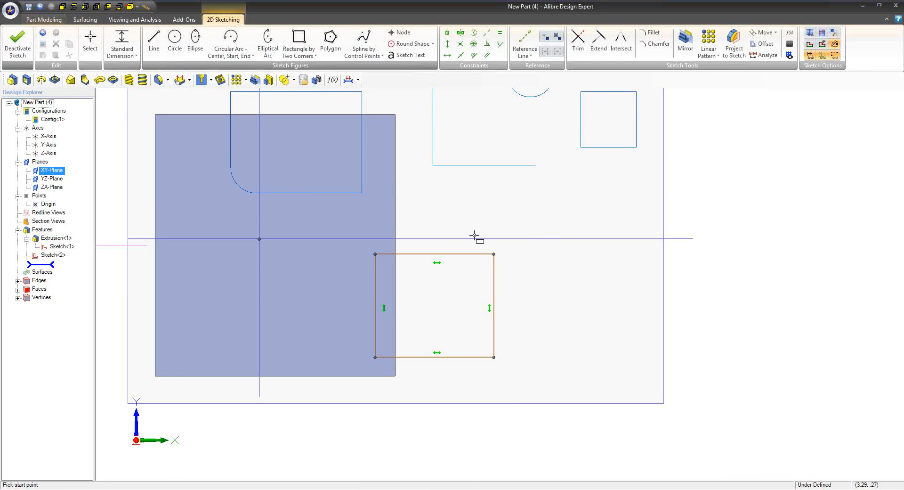
Extrude the new rectangle as a boss to a depth of 5 in using the contextual feature tools
{"action": "right_click", "coordinate": [533, 221]}
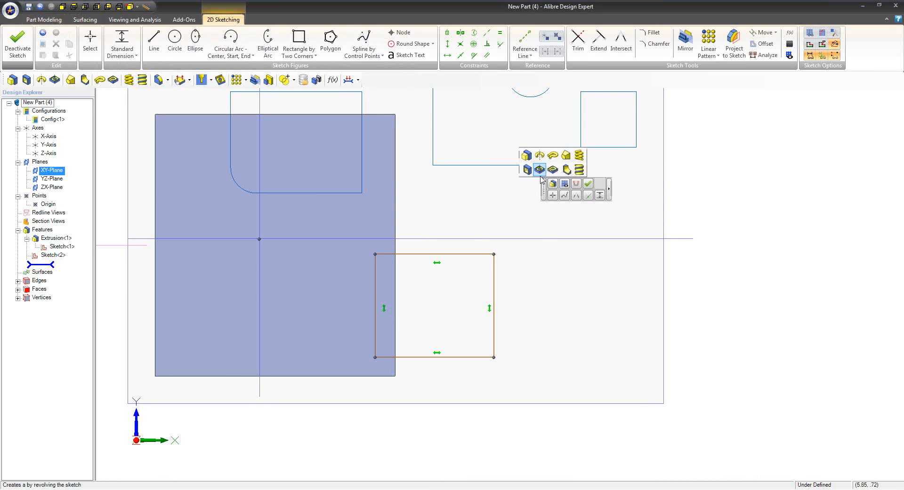
{"action": "left_click", "coordinate": [523, 153]}
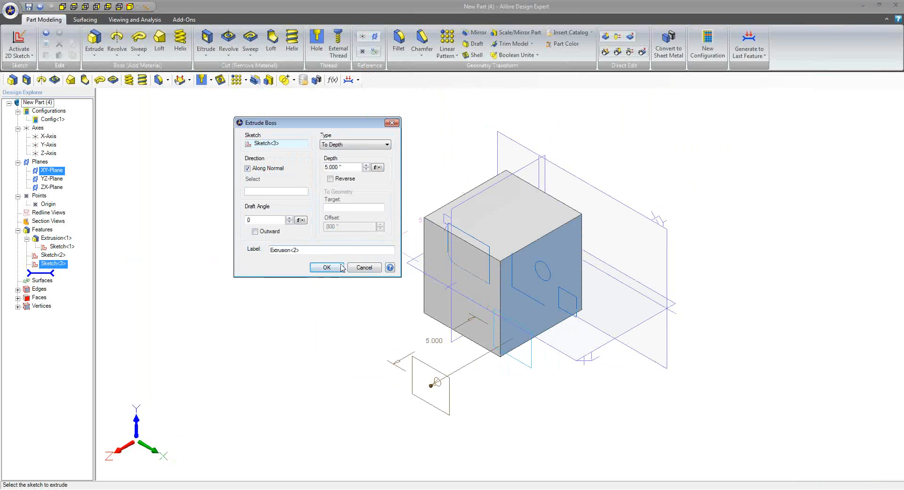
{"action": "left_click", "coordinate": [328, 267]}
{"action": "left_click", "coordinate": [393, 300]}
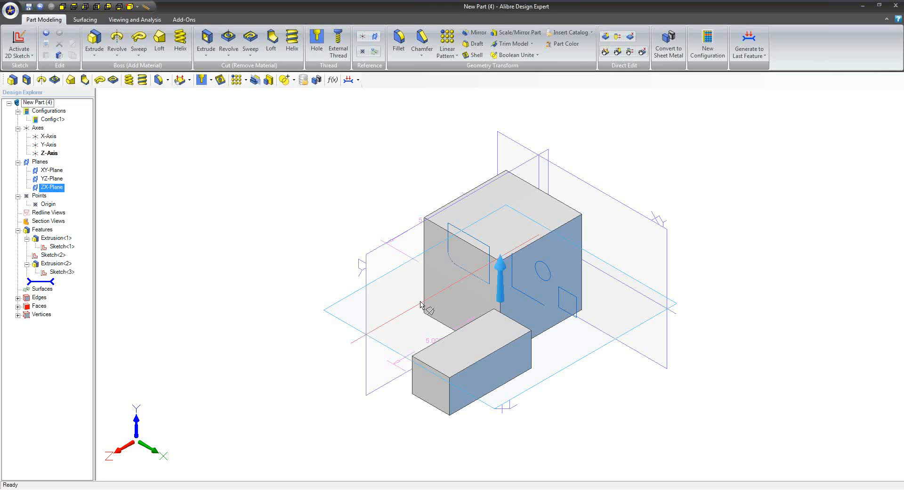
Switch to the Miter Saw Main (ID 127) assembly and examine the saw from several angles, including the underside of its base
{"action": "left_click", "coordinate": [196, 489]}
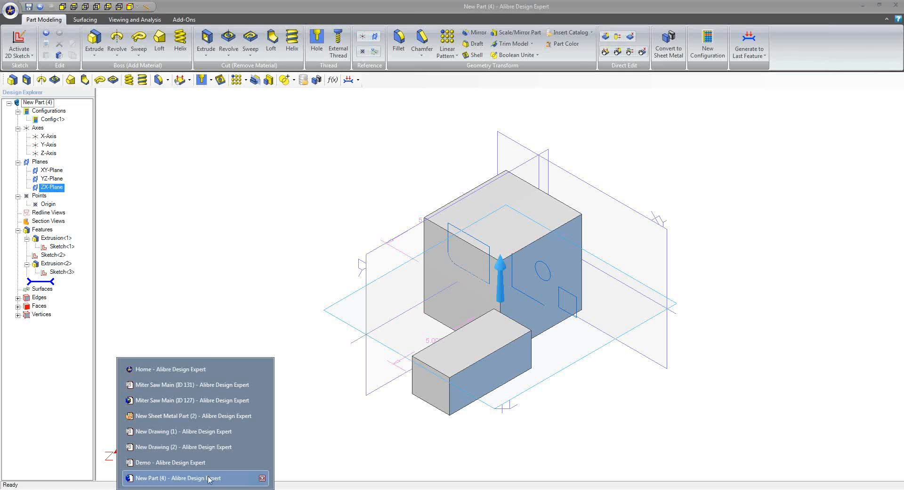
{"action": "left_click", "coordinate": [207, 400]}
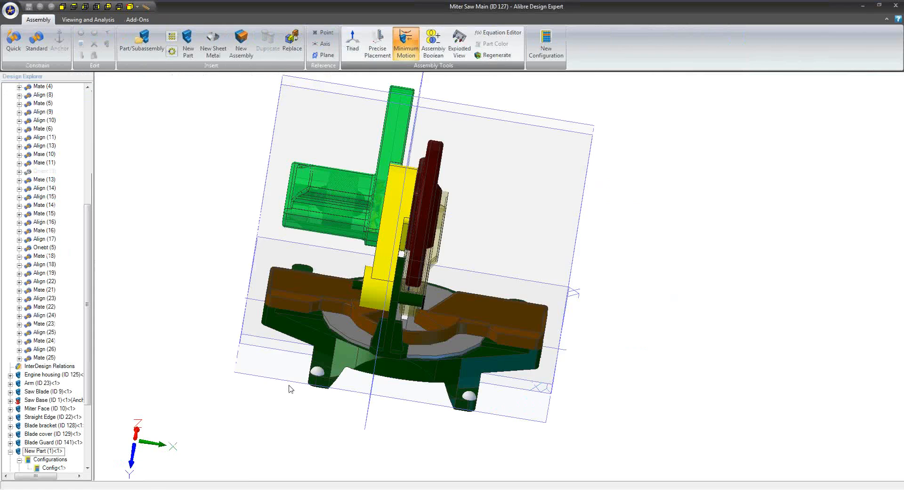
{"action": "middle_click_drag", "start_coordinate": [294, 392], "coordinate": [321, 415]}
{"action": "middle_click_drag", "start_coordinate": [374, 406], "coordinate": [349, 381]}
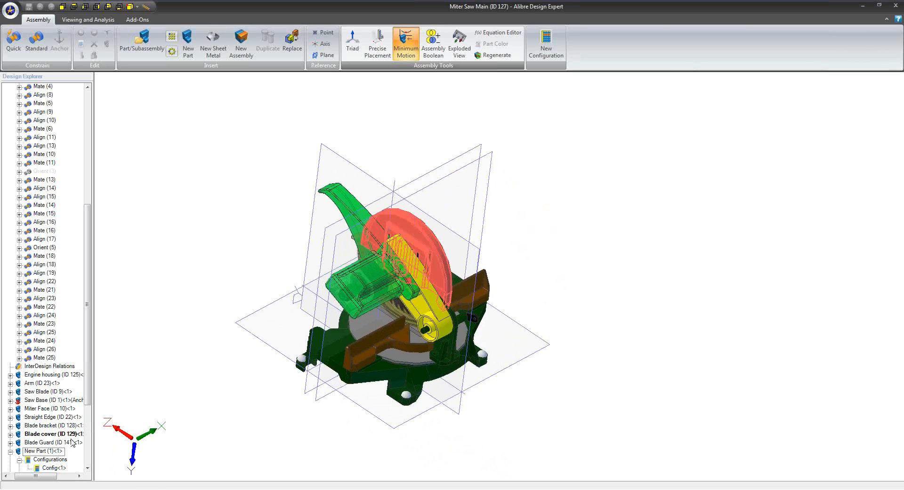
{"action": "right_click", "coordinate": [365, 372]}
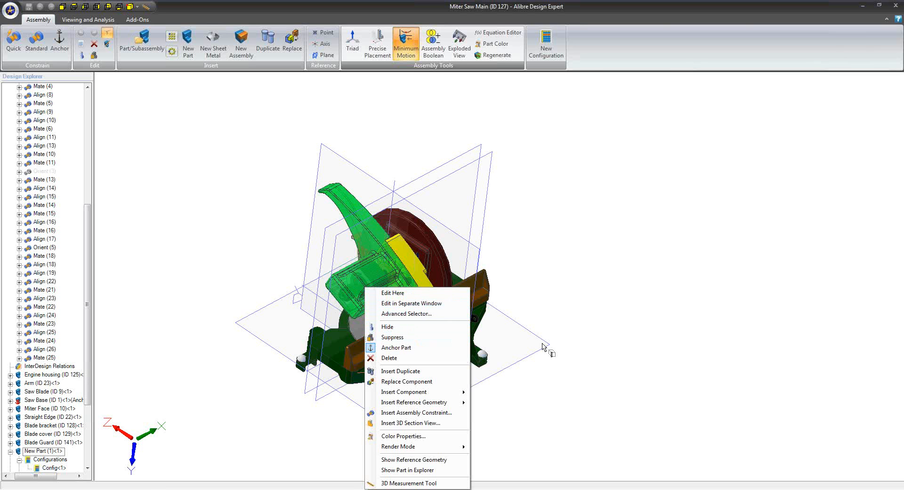
{"action": "left_click", "coordinate": [519, 354]}
{"action": "middle_click_drag", "start_coordinate": [468, 381], "coordinate": [468, 328]}
{"action": "scroll", "coordinate": [428, 189], "scroll_direction": "up", "scroll_amount": 7}
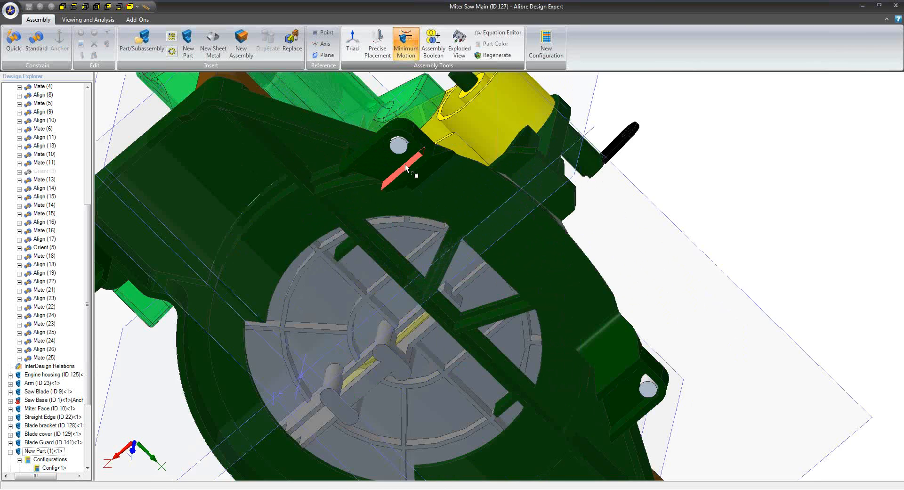
{"action": "scroll", "coordinate": [405, 165], "scroll_direction": "down", "scroll_amount": 7}
{"action": "middle_click_drag", "start_coordinate": [407, 178], "coordinate": [460, 281]}
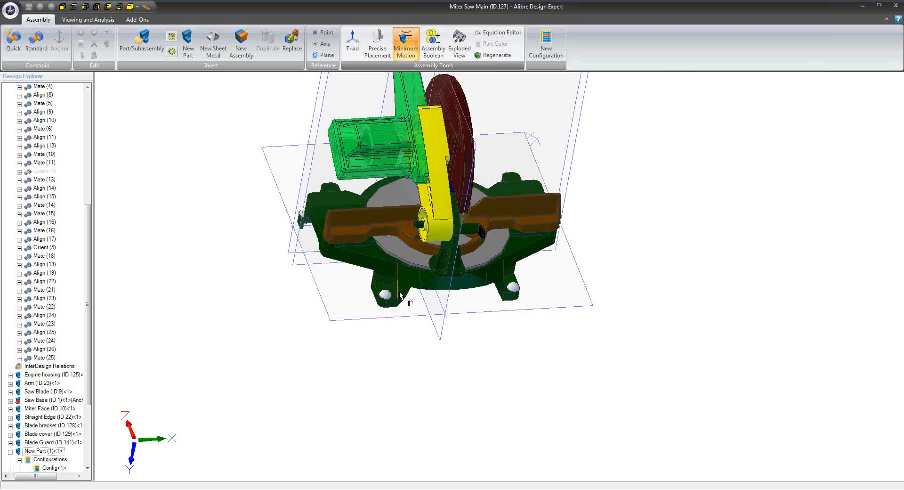
Regenerate the miter saw assembly and inspect its arm, motor housing and blade
{"action": "left_click", "coordinate": [486, 56]}
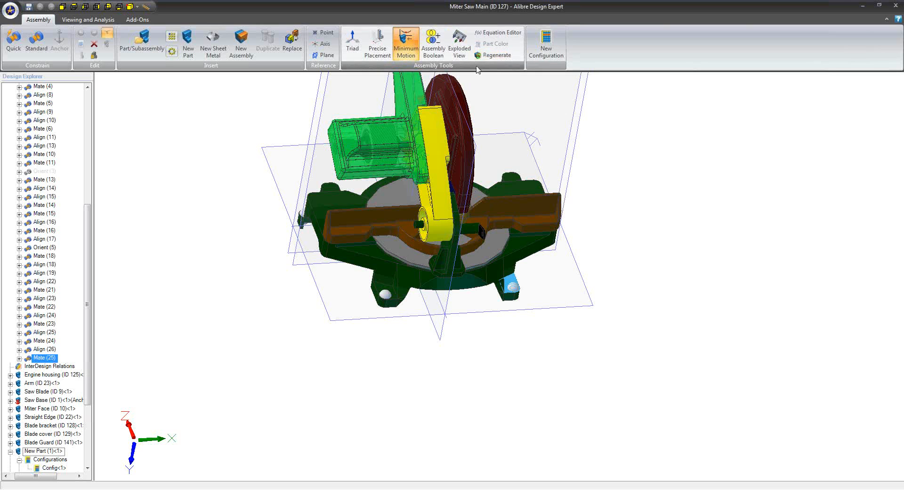
{"action": "left_click", "coordinate": [492, 59]}
{"action": "middle_click_drag", "start_coordinate": [465, 218], "coordinate": [463, 281]}
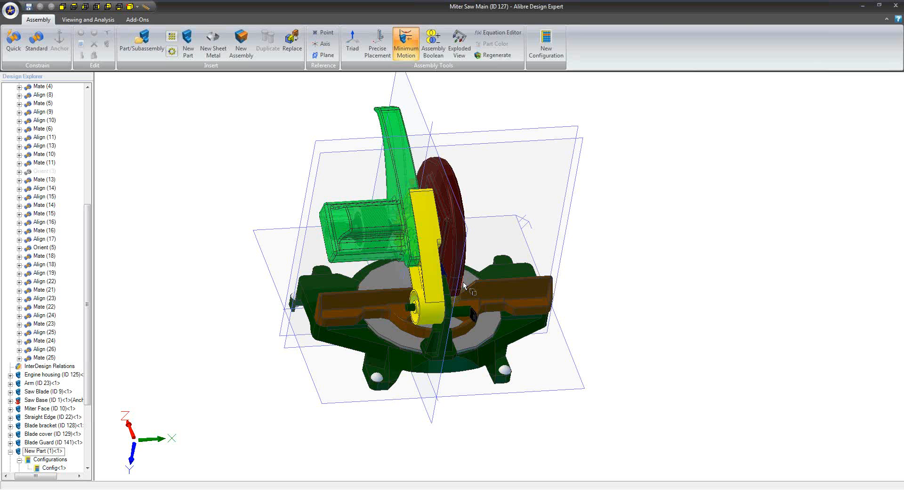
{"action": "middle_click_drag", "start_coordinate": [258, 248], "coordinate": [275, 251]}
{"action": "scroll", "coordinate": [419, 252], "scroll_direction": "up", "scroll_amount": 5}
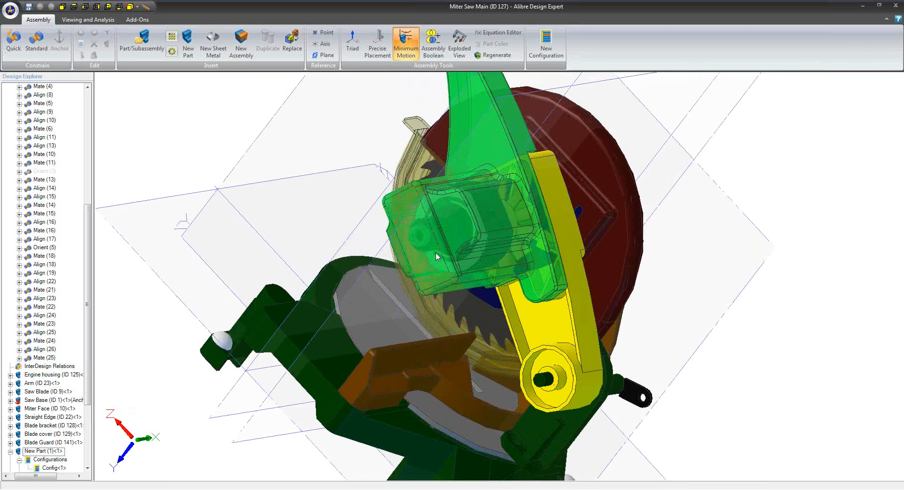
{"action": "middle_click_drag", "start_coordinate": [470, 261], "coordinate": [361, 340]}
{"action": "scroll", "coordinate": [453, 322], "scroll_direction": "down", "scroll_amount": 5}
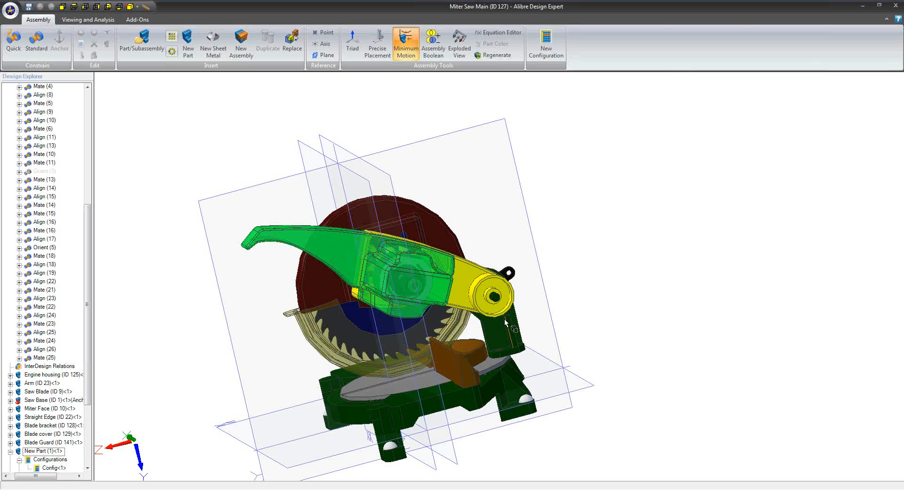
{"action": "left_click", "coordinate": [10, 10]}
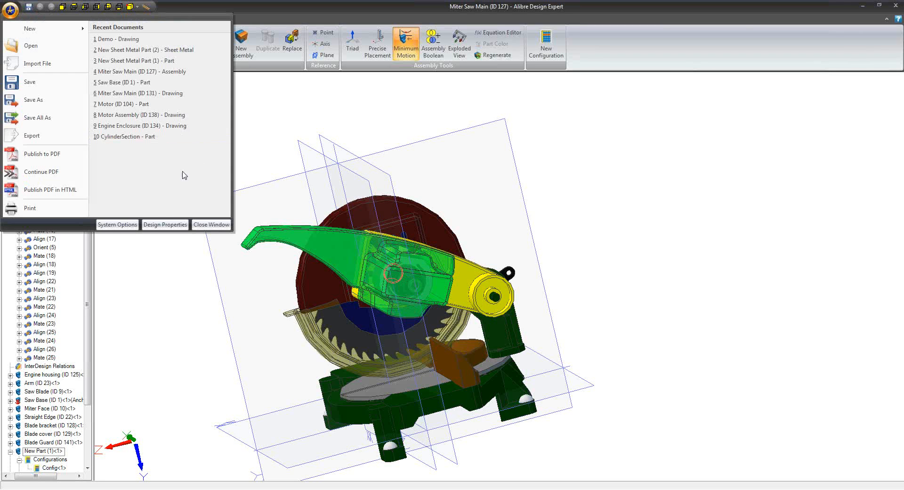
{"action": "left_click", "coordinate": [165, 225]}
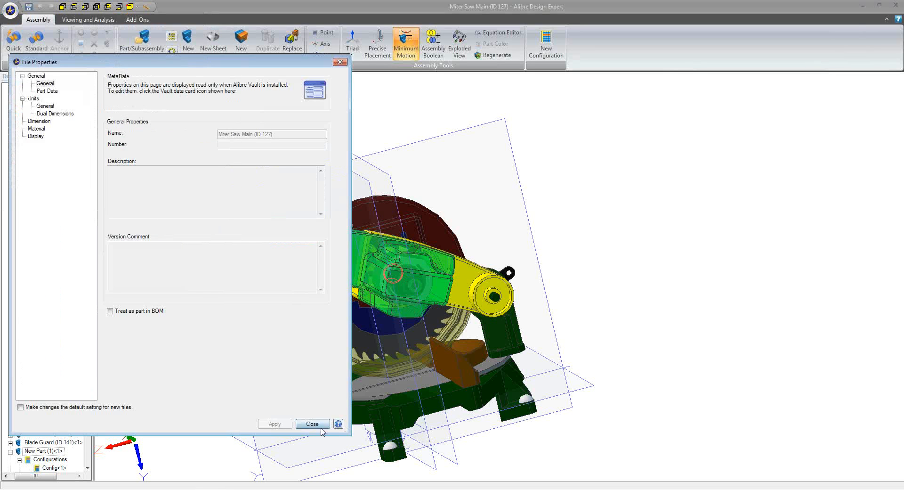
{"action": "left_click", "coordinate": [312, 423]}
Move the curve smoothness Facet Setting one notch toward Fine in the assembly's display properties and close the properties
{"action": "left_click", "coordinate": [9, 9]}
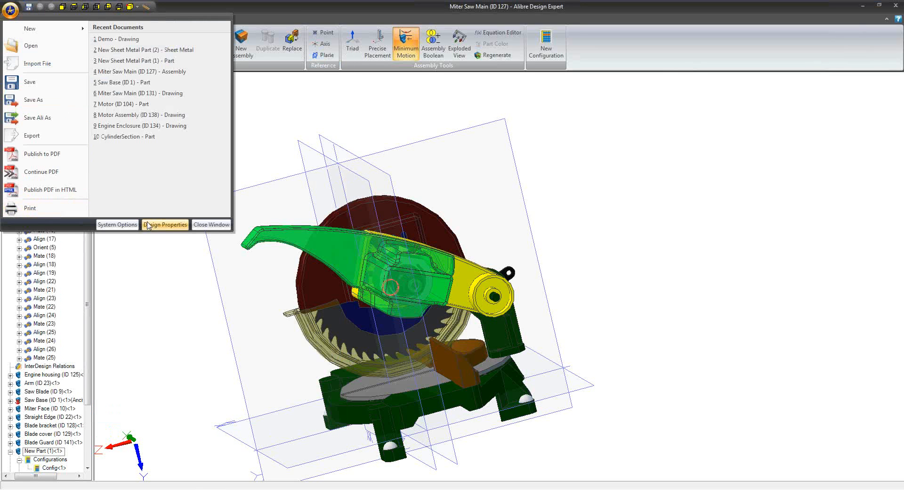
{"action": "left_click", "coordinate": [165, 223]}
{"action": "left_click", "coordinate": [36, 136]}
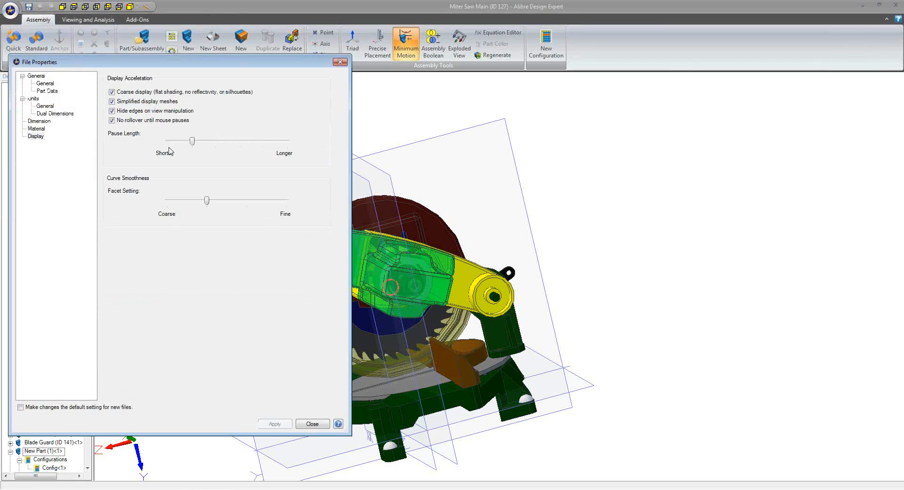
{"action": "left_click_drag", "start_coordinate": [206, 202], "coordinate": [231, 212]}
{"action": "left_click", "coordinate": [308, 424]}
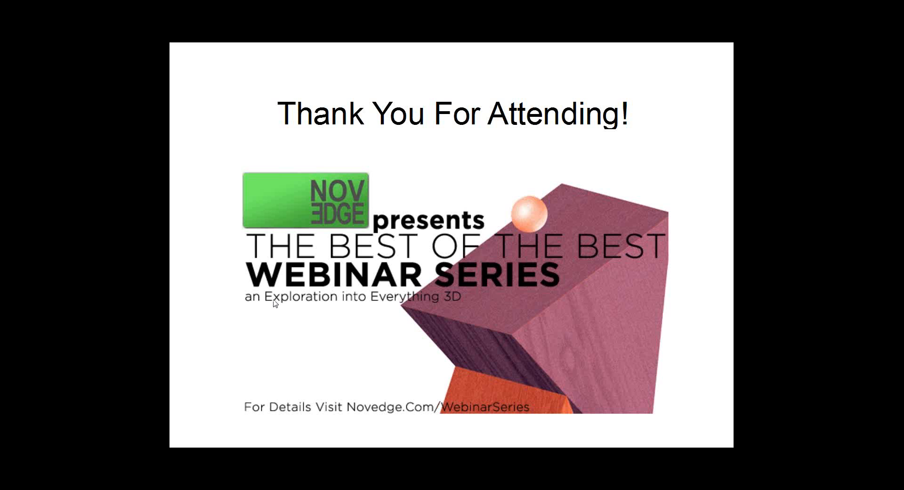
{"action": "left_click", "coordinate": [218, 318]}
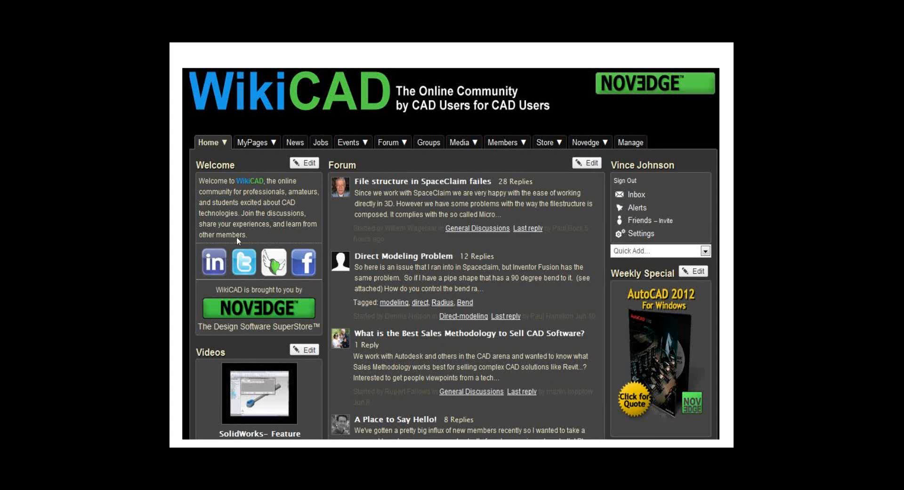
{"action": "left_click", "coordinate": [265, 230]}
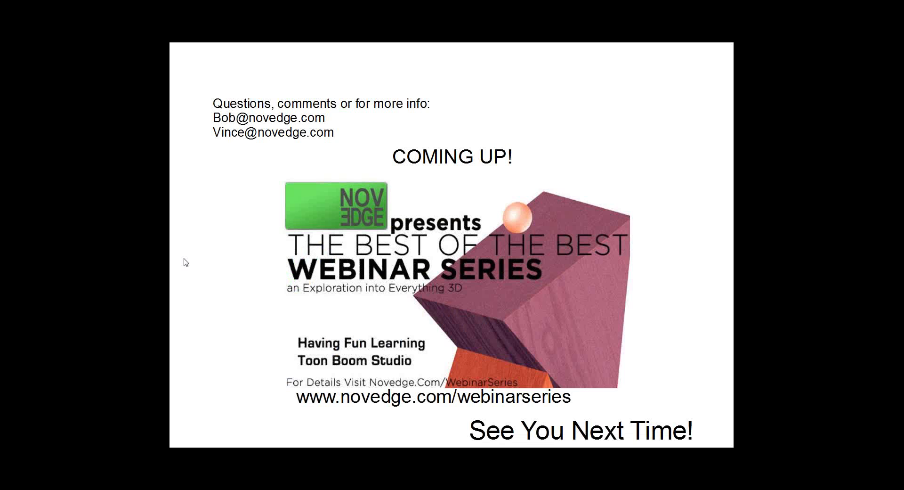